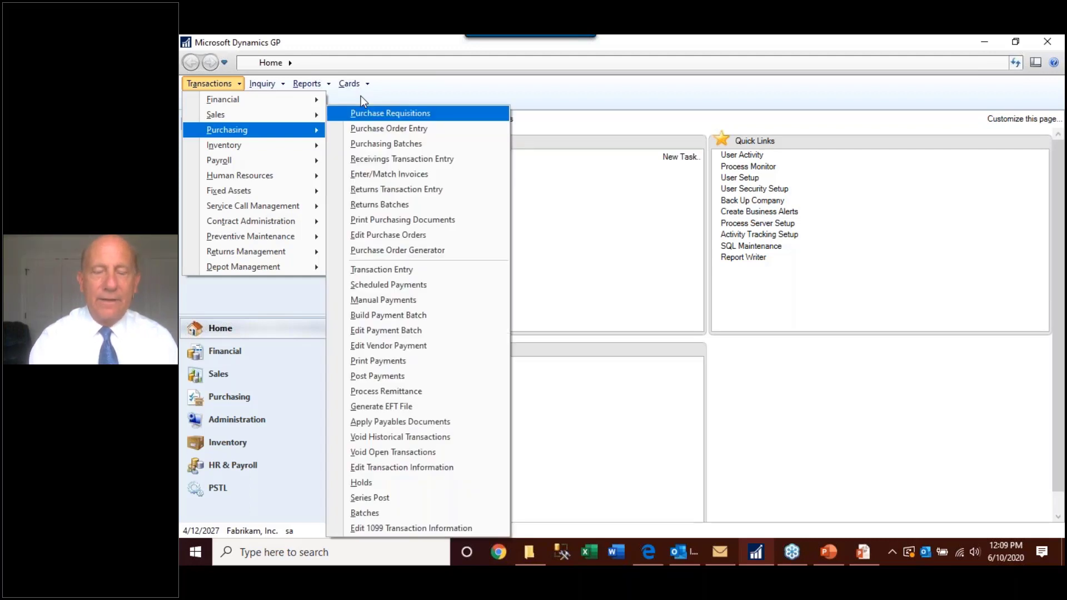
# Step: Open Transaction Entry from the purchasing transactions to start a new payables voucher
pyautogui.press('Down')
pyautogui.press('Down')
pyautogui.press('Down')
pyautogui.press('Down')
pyautogui.press('Down')
pyautogui.press('Down')
pyautogui.press('Down')
pyautogui.press('Down')
pyautogui.press('Down')
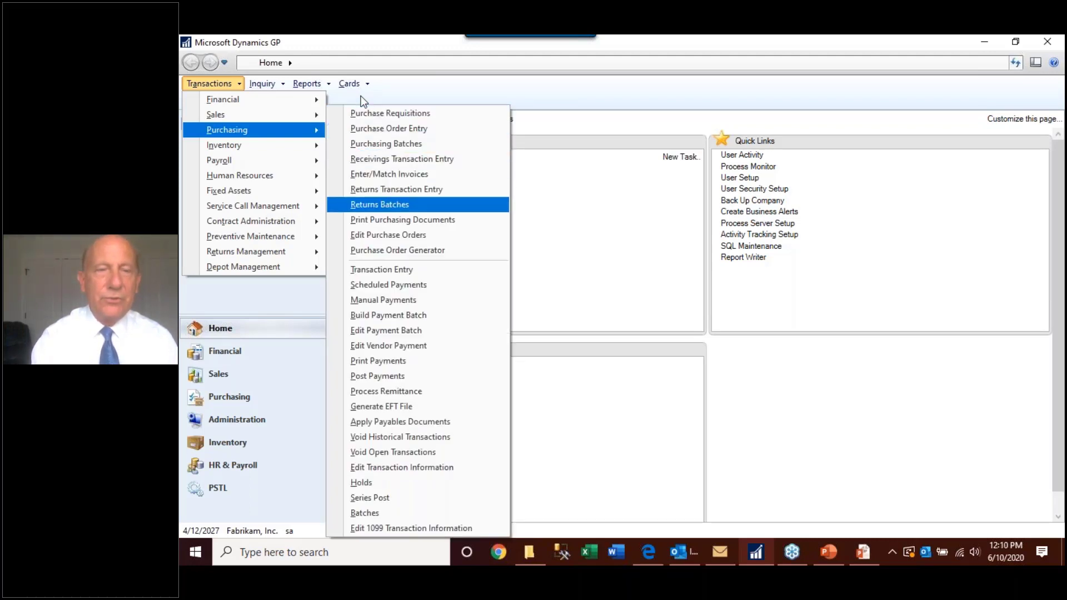
pyautogui.press('Down')
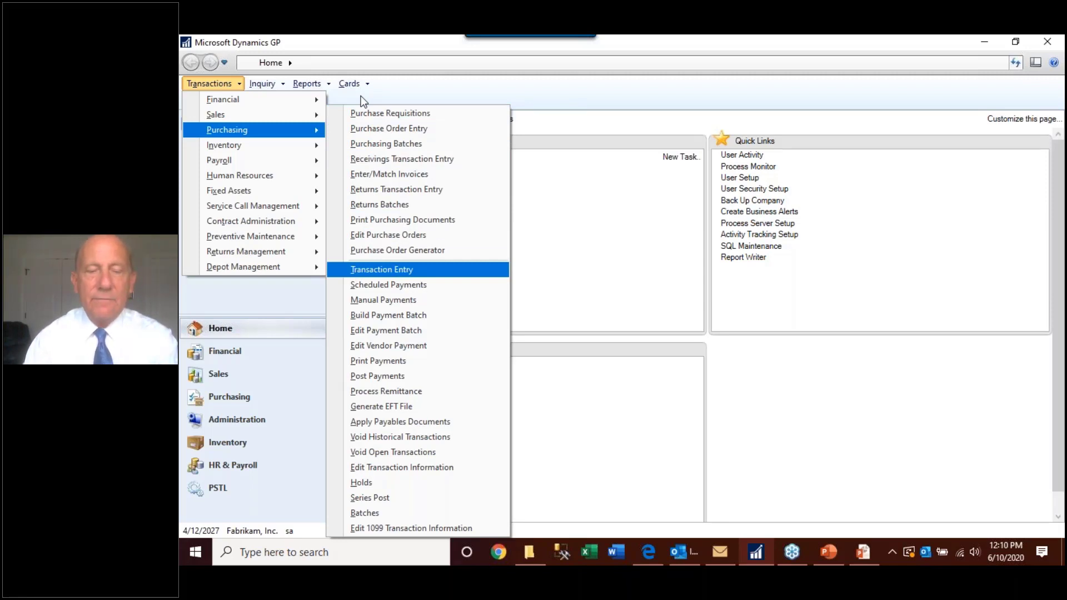
pyautogui.press('Return')
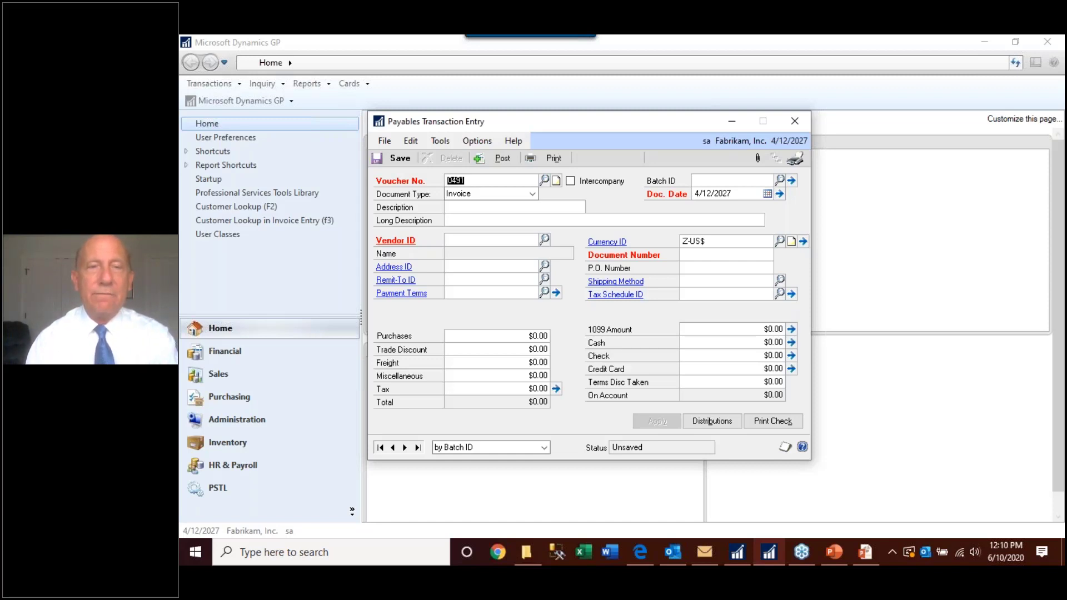
# Step: Describe the invoice as "bought stuff" and enter "you can enter in whatever you bought" as its long description
pyautogui.press('Tab')
pyautogui.press('Tab')
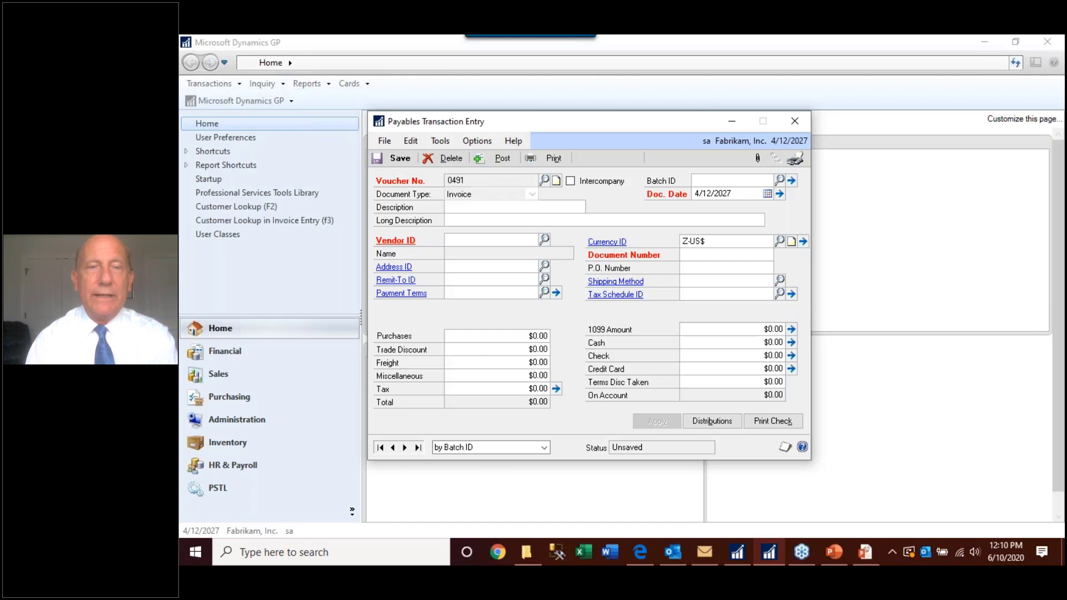
pyautogui.write('bou')
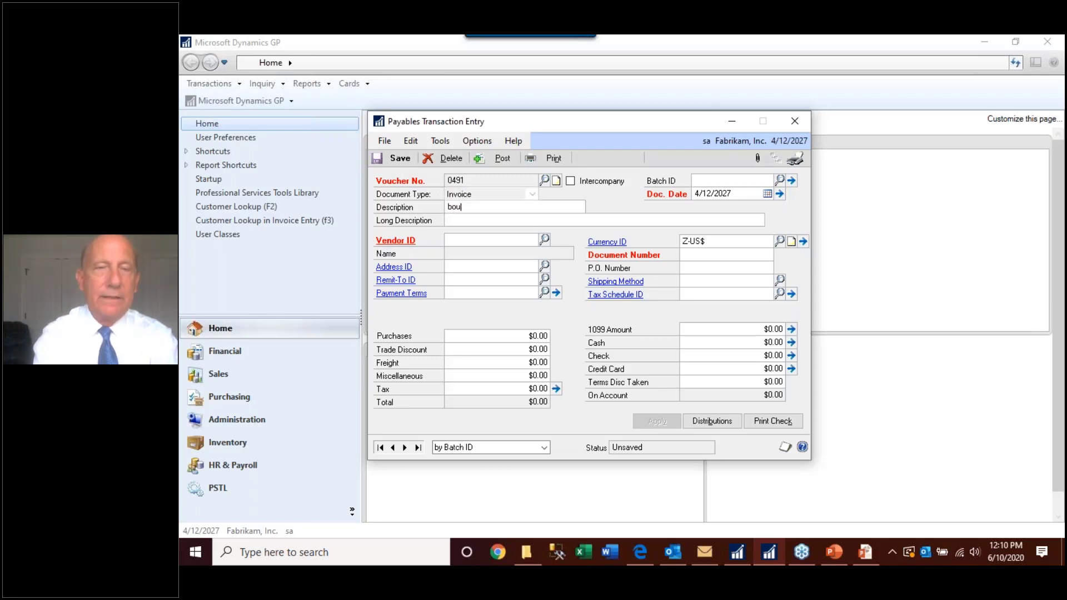
pyautogui.write('lght stuff')
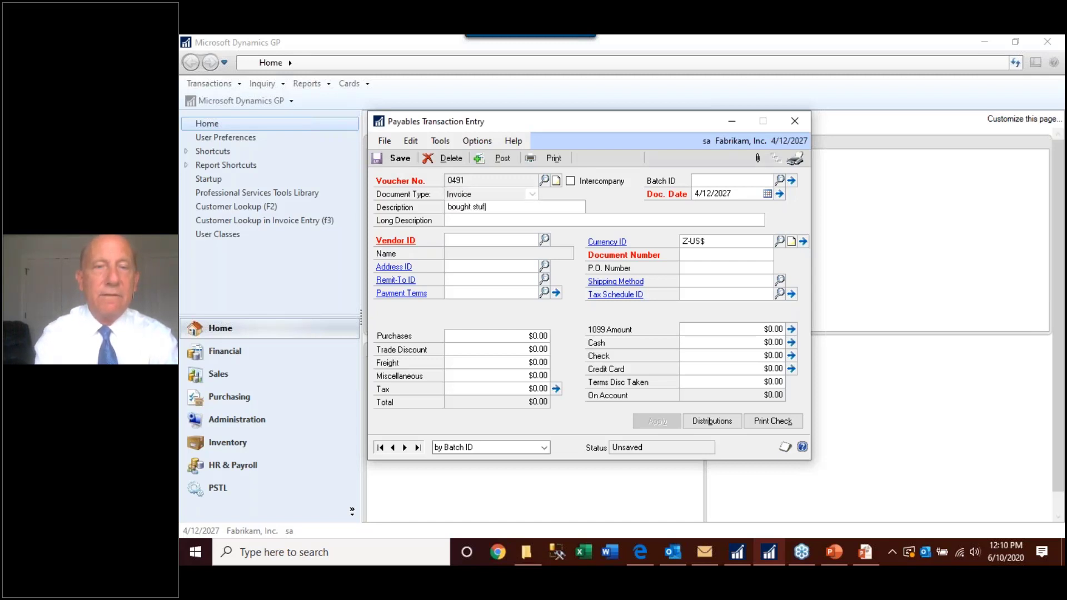
pyautogui.press('Tab')
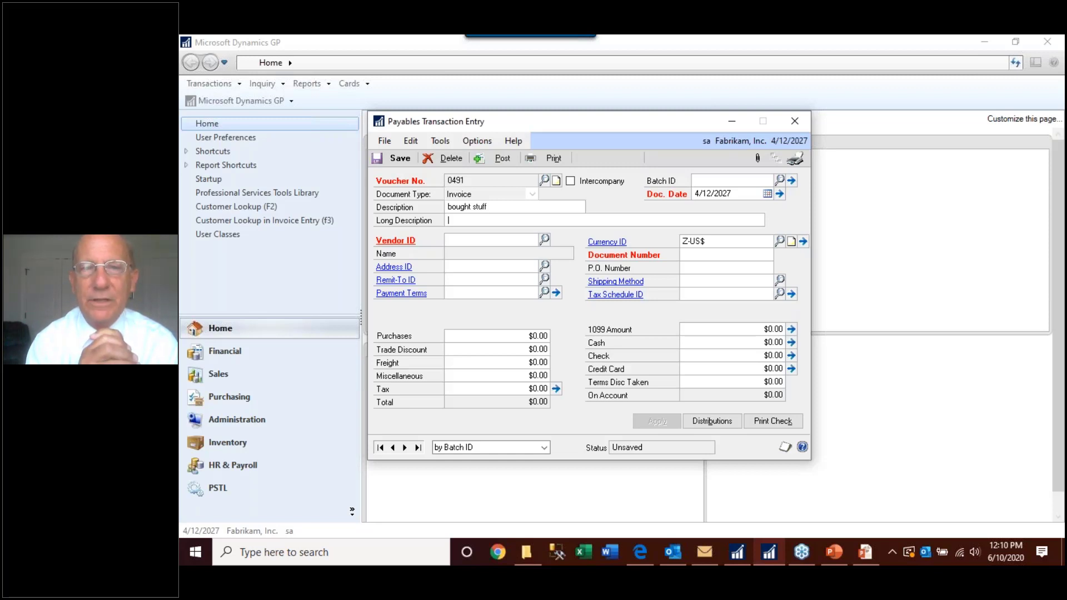
pyautogui.write('yo')
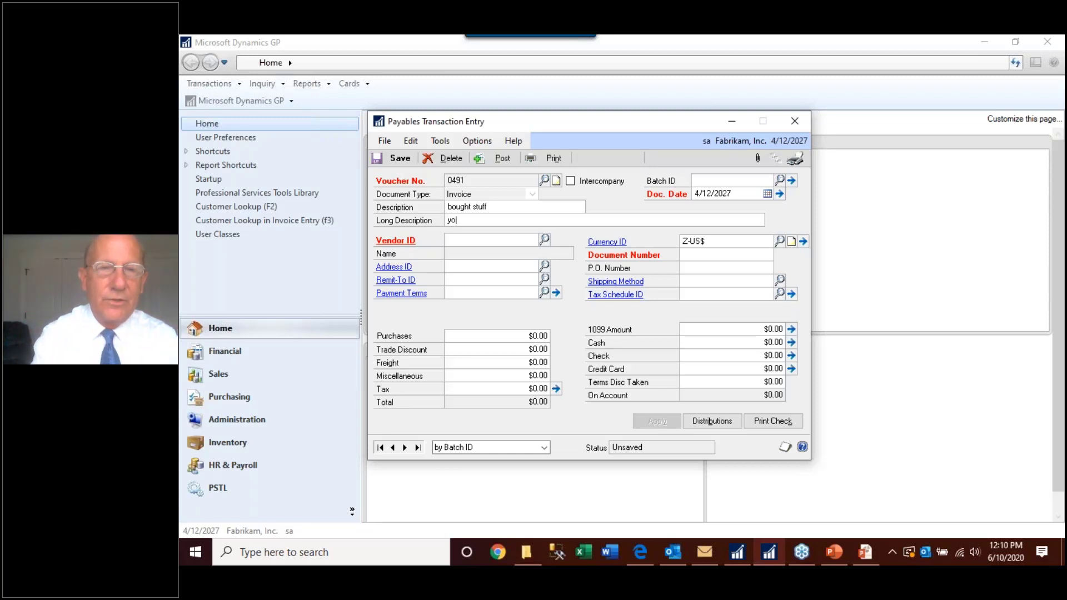
pyautogui.write('u can enter')
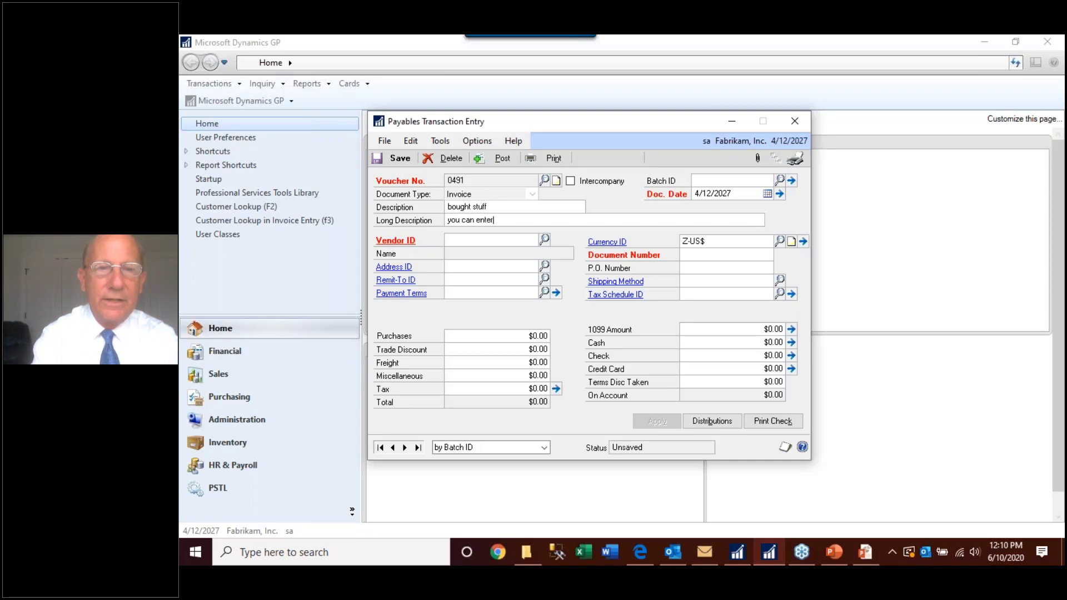
pyautogui.write(' in whatever you bout')
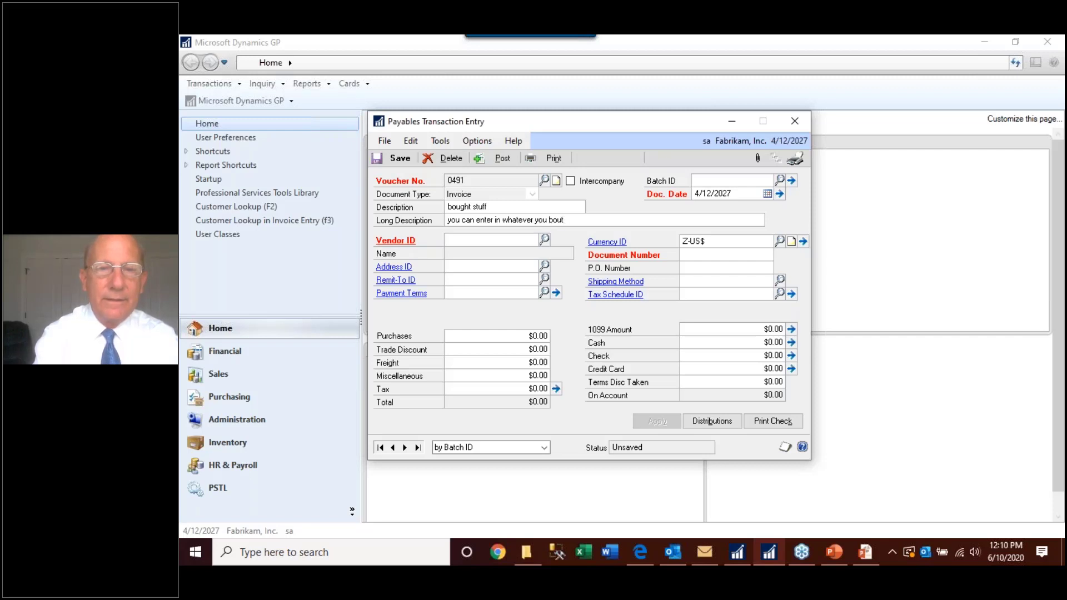
pyautogui.press('BackSpace')
pyautogui.write('ght')
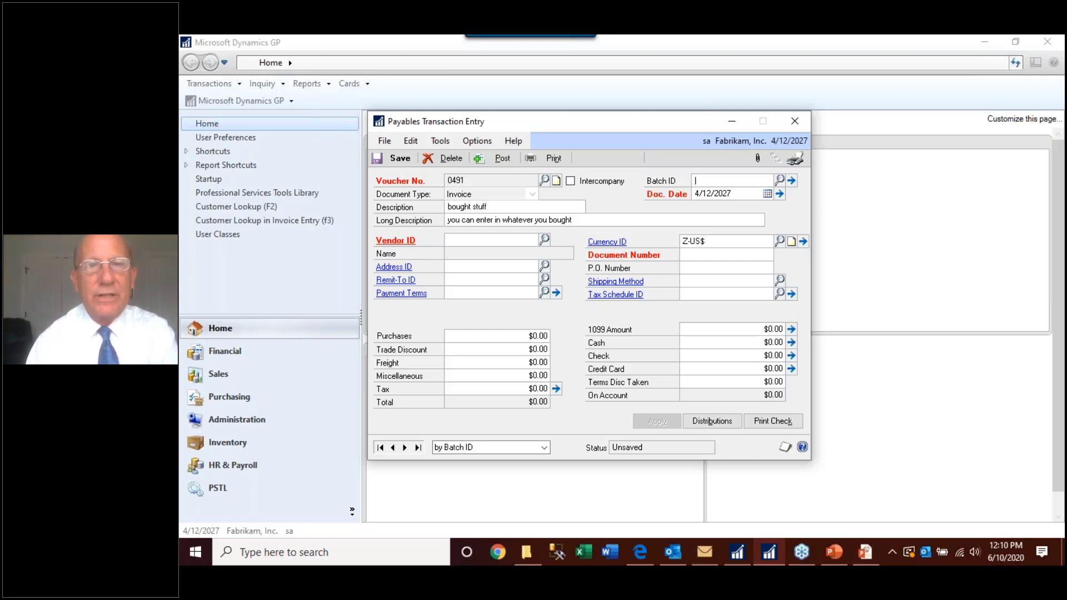
# Step: Date the invoice 4/30/2027 and look up "midw" to choose Midwest Accounts, Inc. as the vendor
pyautogui.click(711, 194)
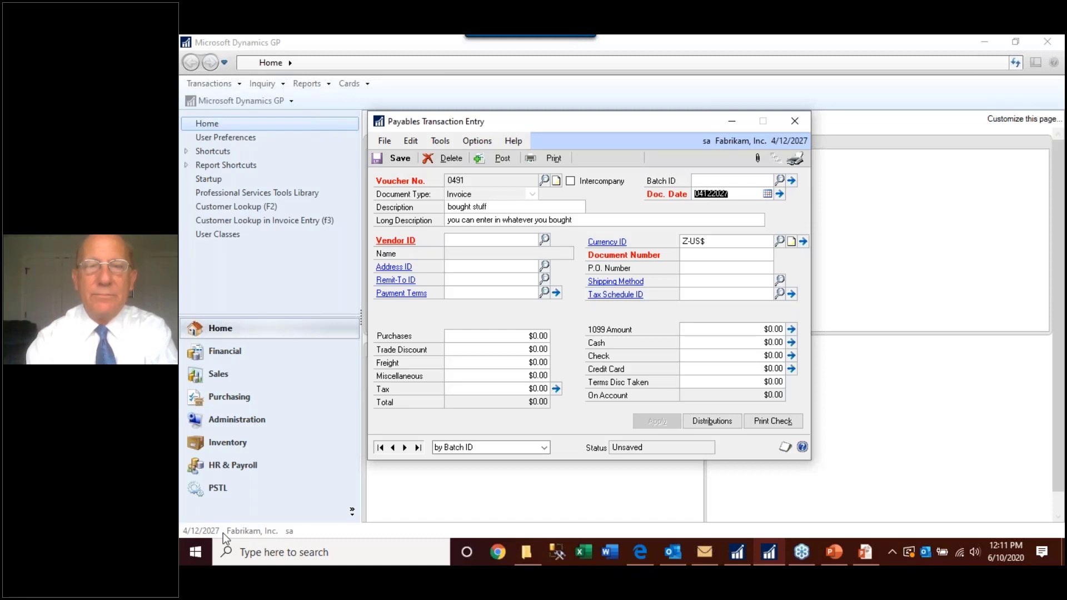
pyautogui.write('430')
pyautogui.press('Tab')
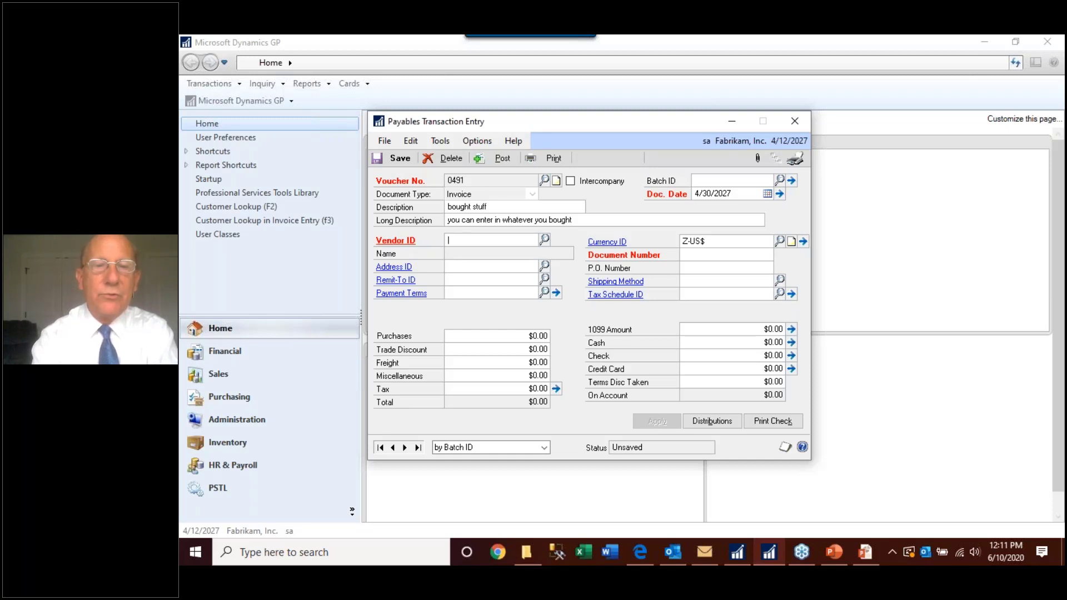
pyautogui.hotkey('ctrl', 'q')
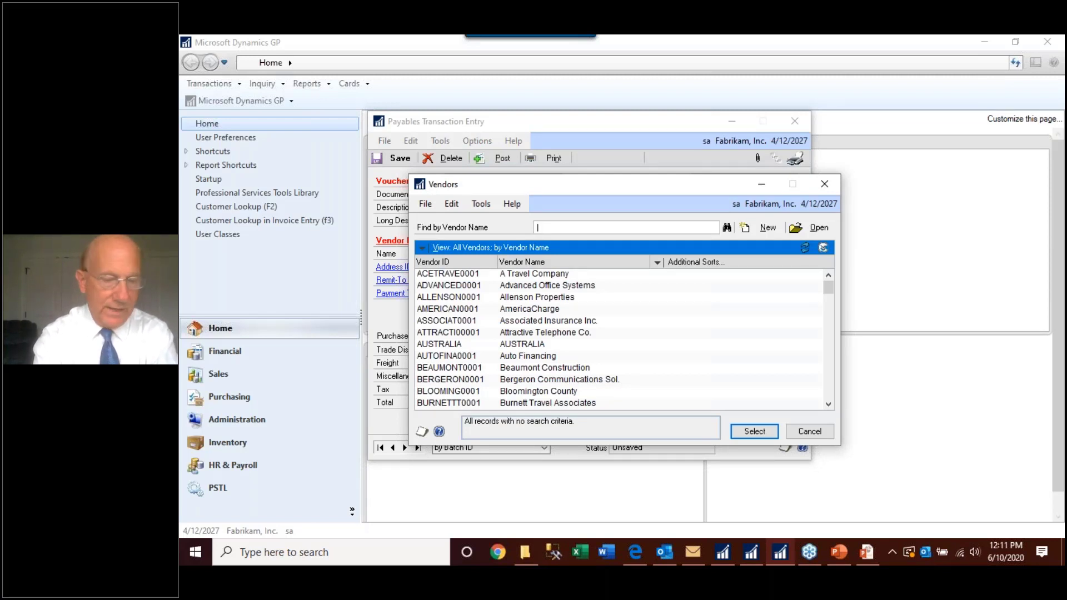
pyautogui.write('midw')
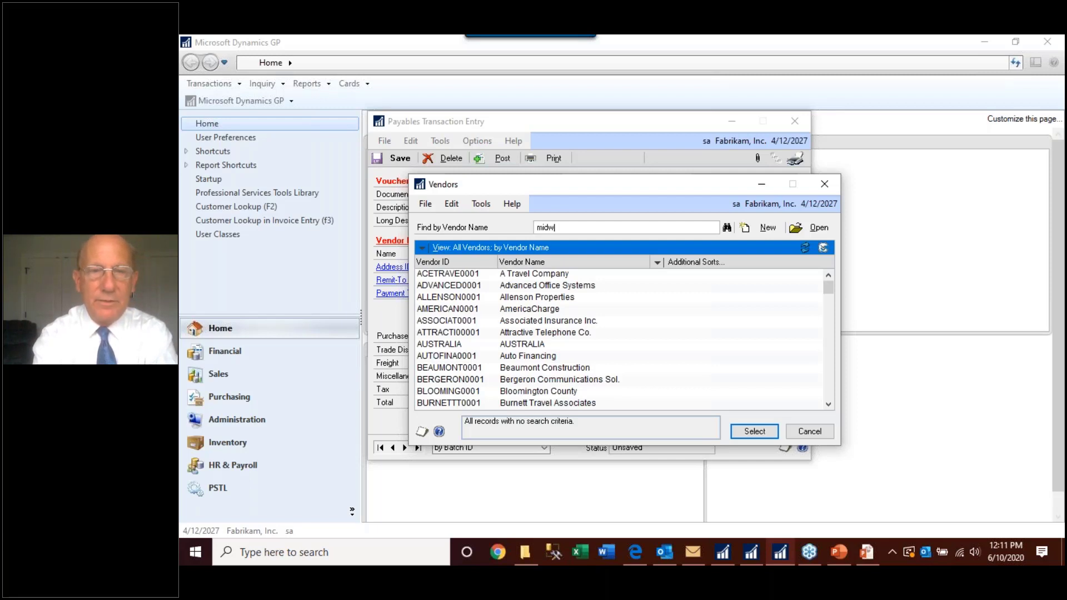
pyautogui.press('Tab')
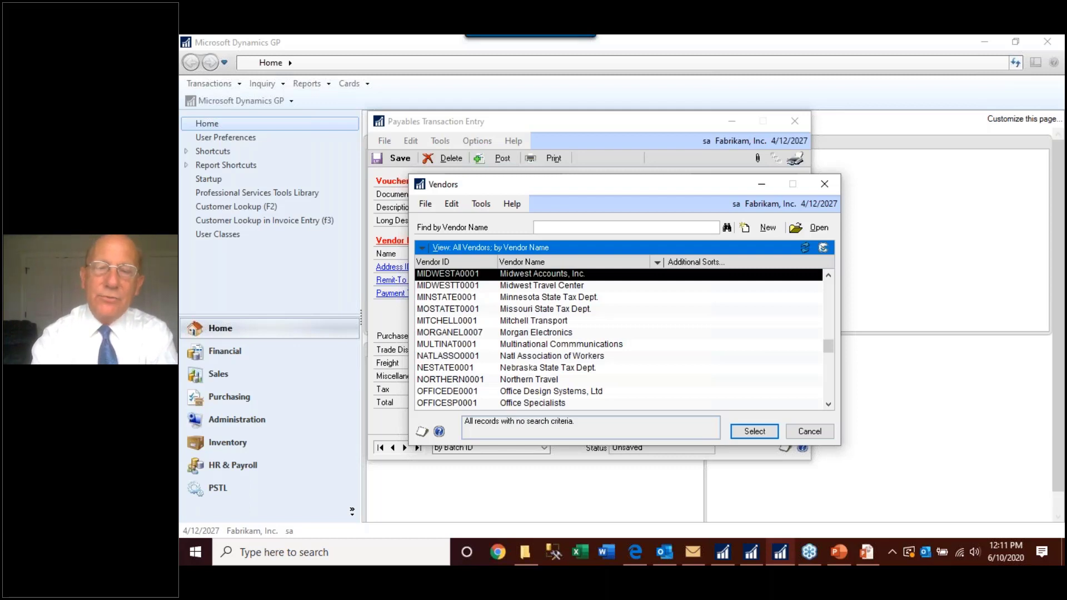
pyautogui.press('Return')
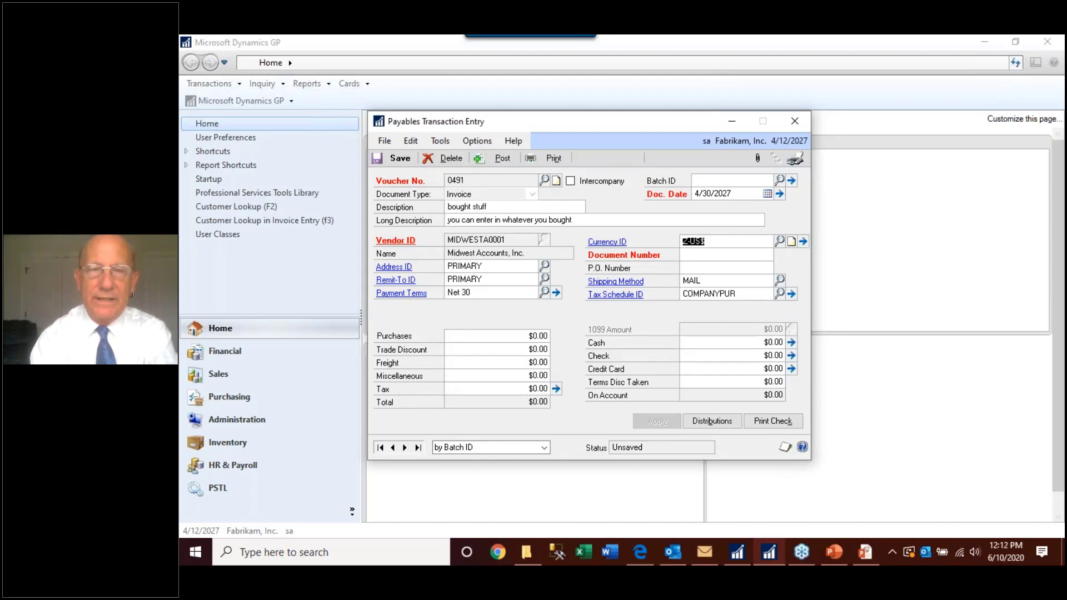
# Step: Enter 53495345 as the document number and set the purchases amount to $500.00
pyautogui.click(689, 254)
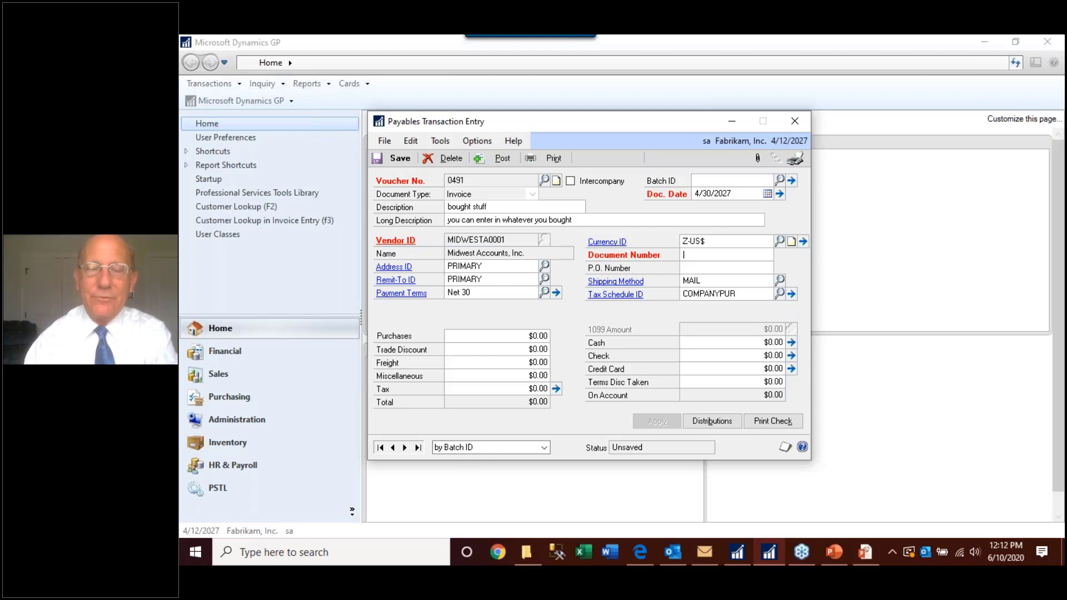
pyautogui.write('53495345')
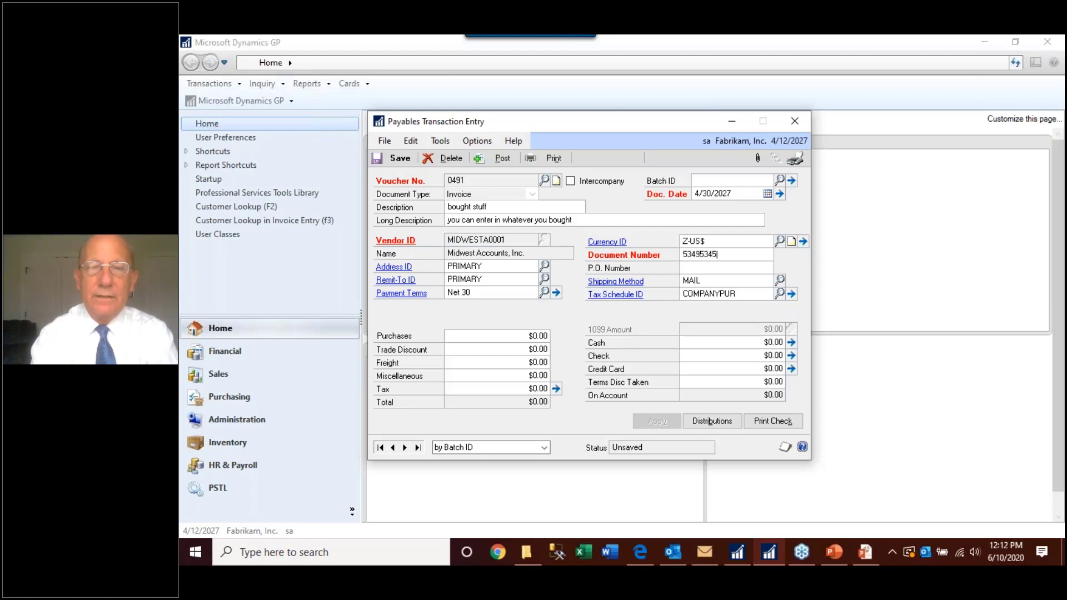
pyautogui.press('Tab')
pyautogui.press('Tab')
pyautogui.press('Tab')
pyautogui.press('Tab')
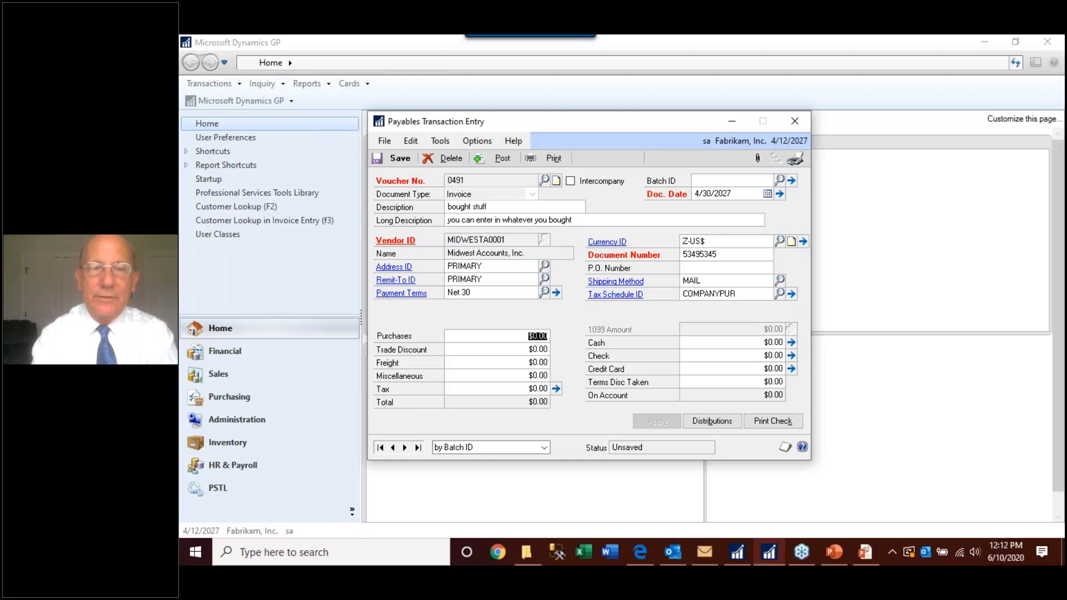
pyautogui.write('.50')
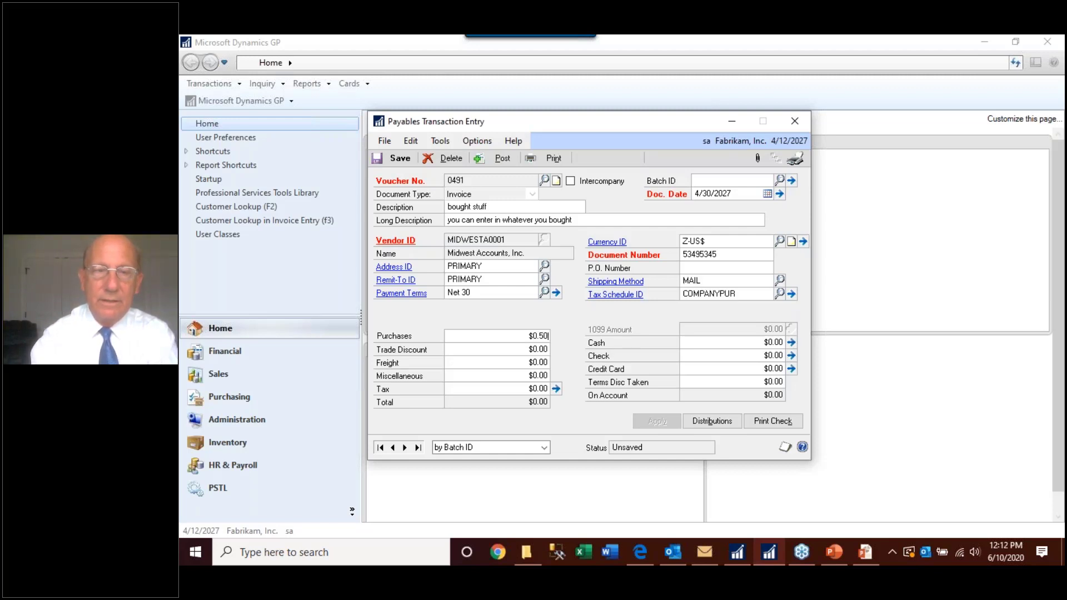
pyautogui.write('00')
pyautogui.press('Tab')
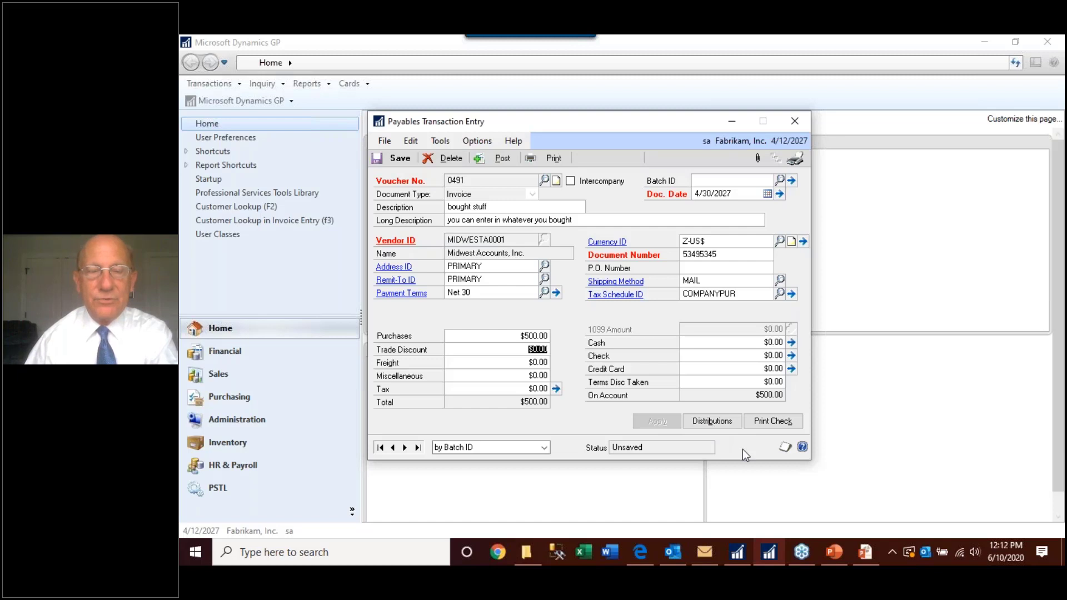
# Step: Accept the invoice's default account distributions, then post it and close the General Posting Journal report
pyautogui.hotkey('alt', 'b')
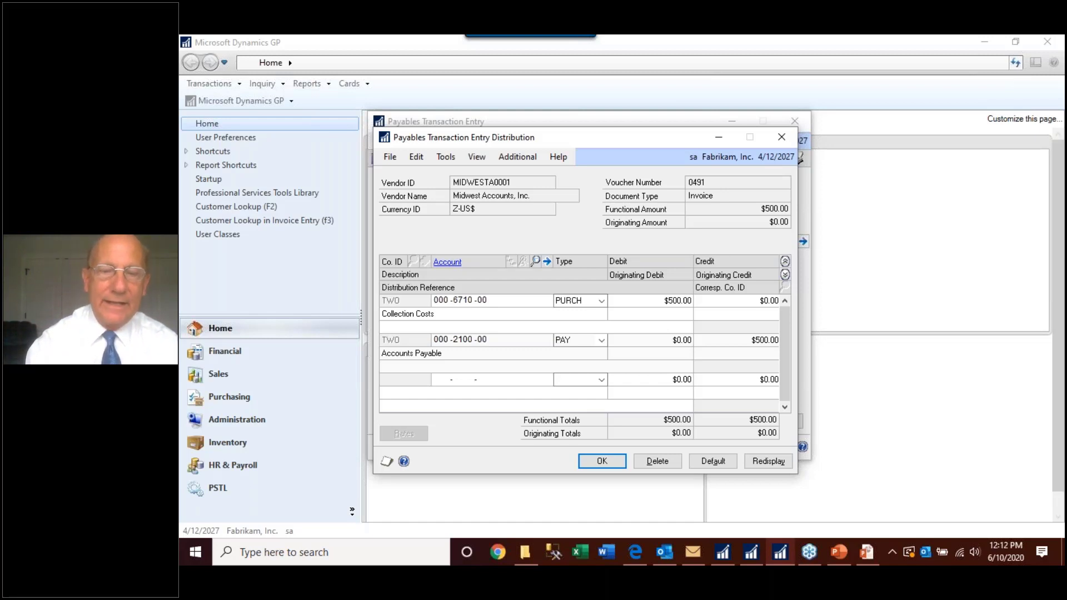
pyautogui.press('Return')
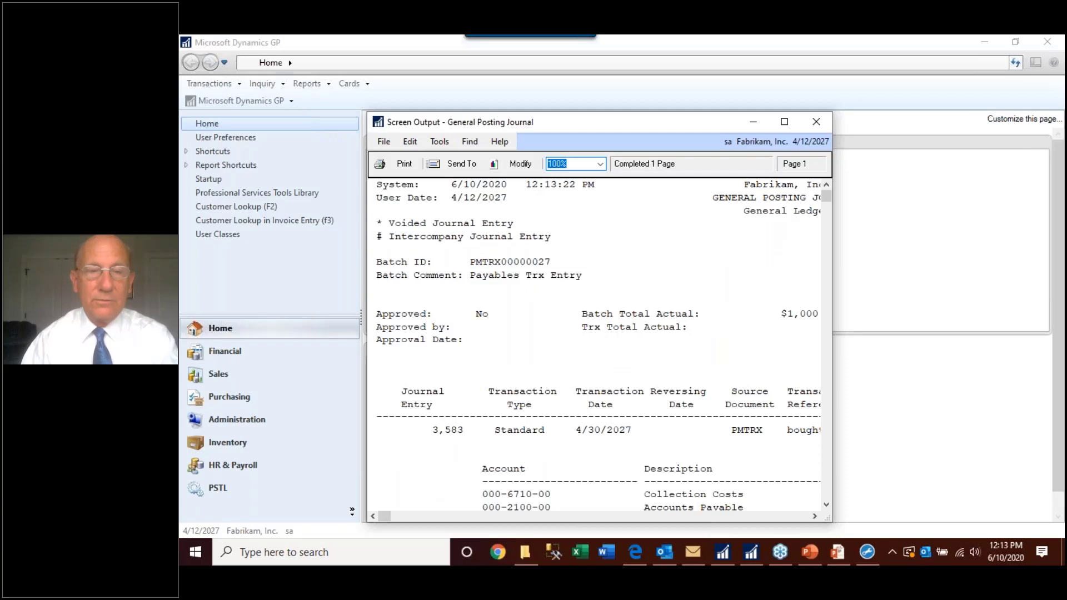
pyautogui.click(816, 121)
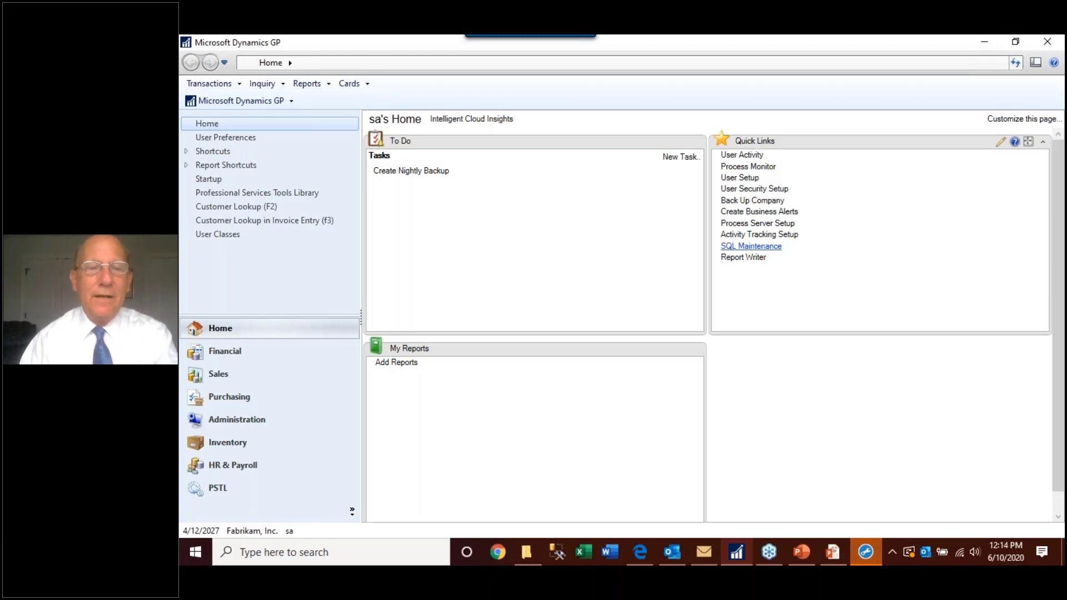
pyautogui.hotkey('alt', 'Tab')
pyautogui.hotkey('alt', 'Tab')
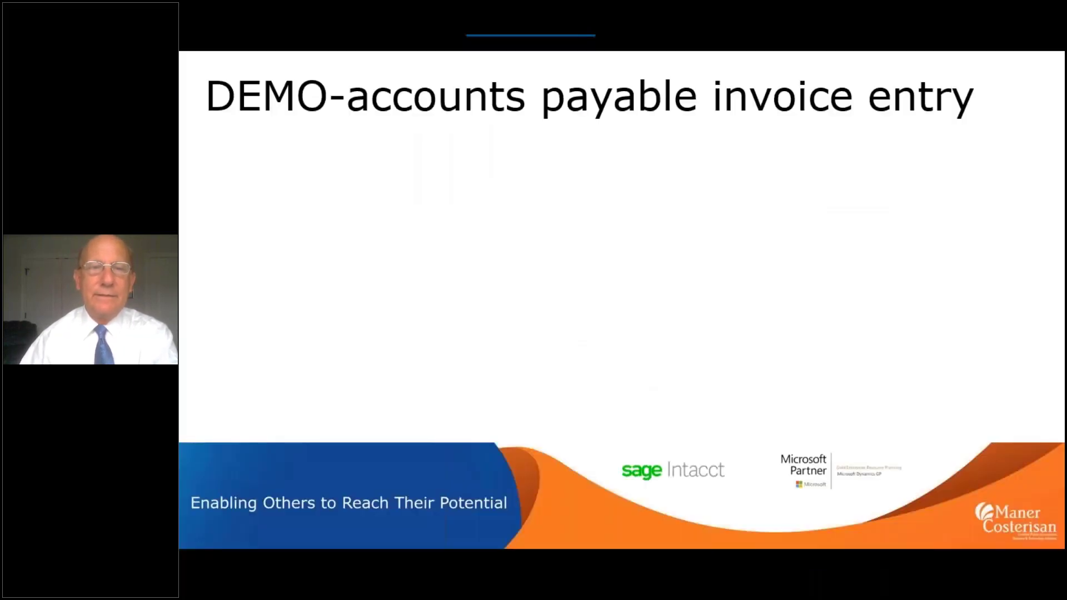
pyautogui.press('Right')
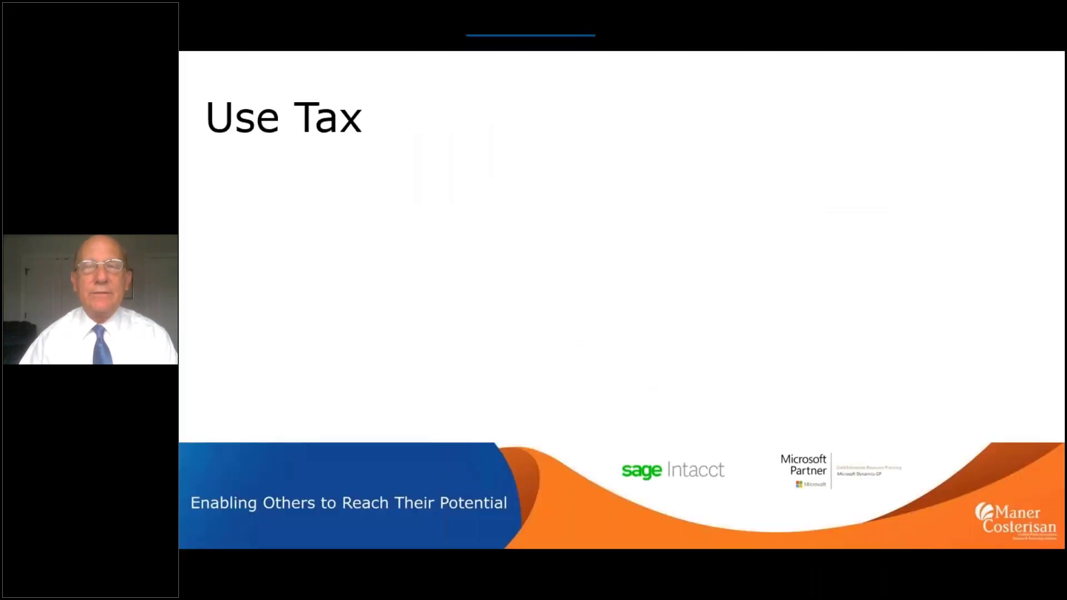
pyautogui.press('Right')
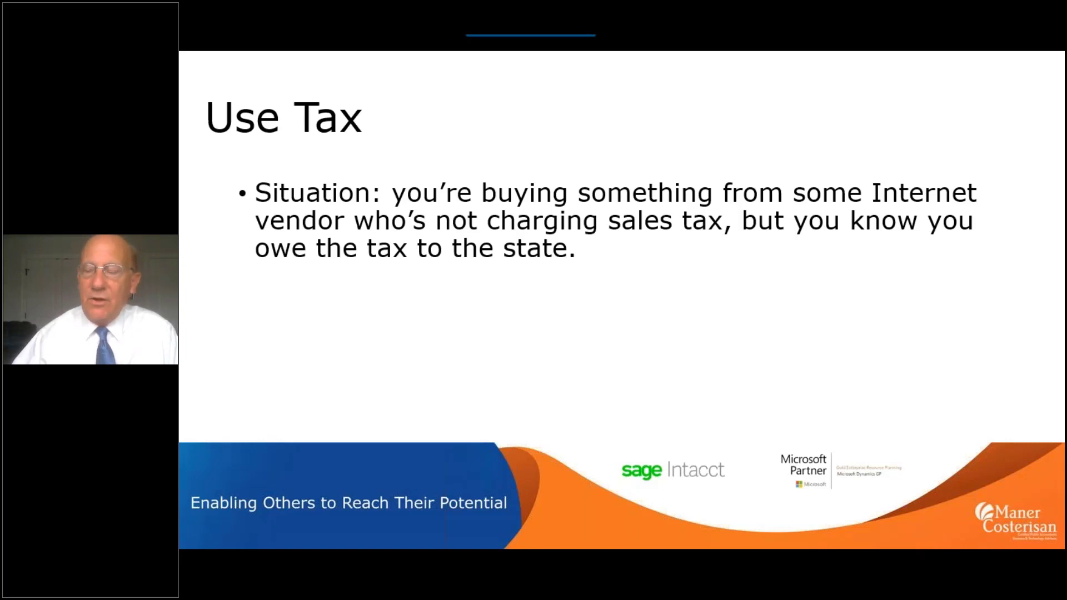
pyautogui.press('Right')
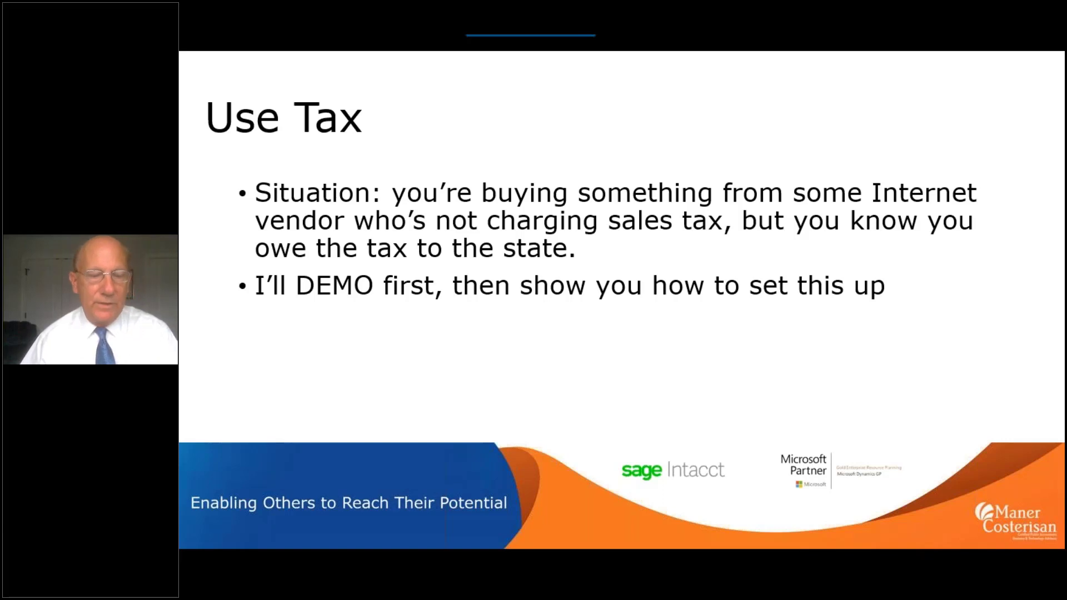
pyautogui.hotkey('alt', 'Tab')
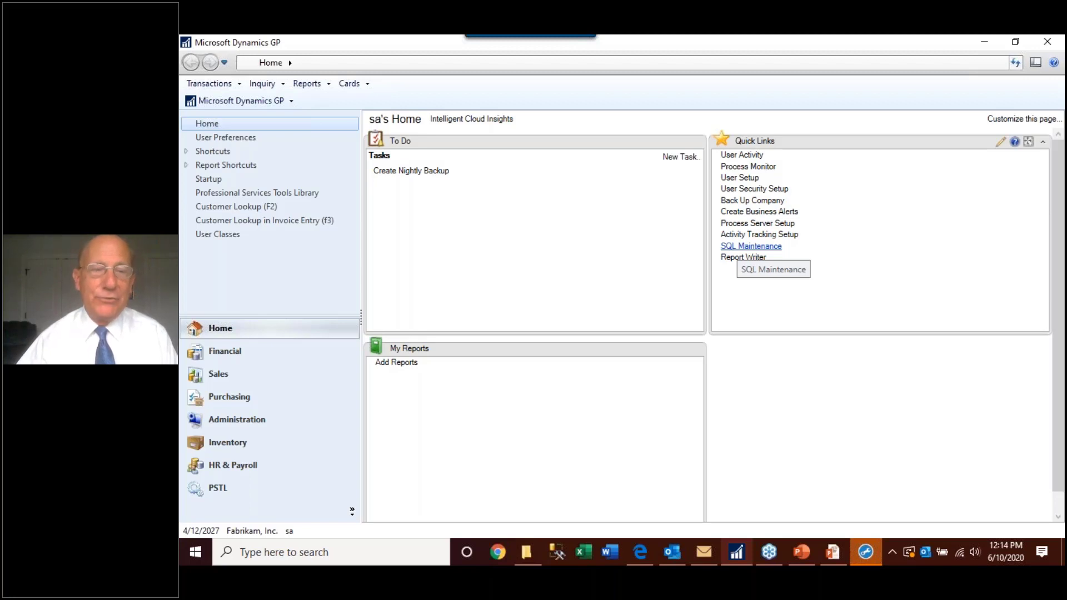
# Step: Start a new payables transaction of document type Invoice, keeping its default voucher number, blank batch and 4/12/2027 document date
pyautogui.click(287, 400)
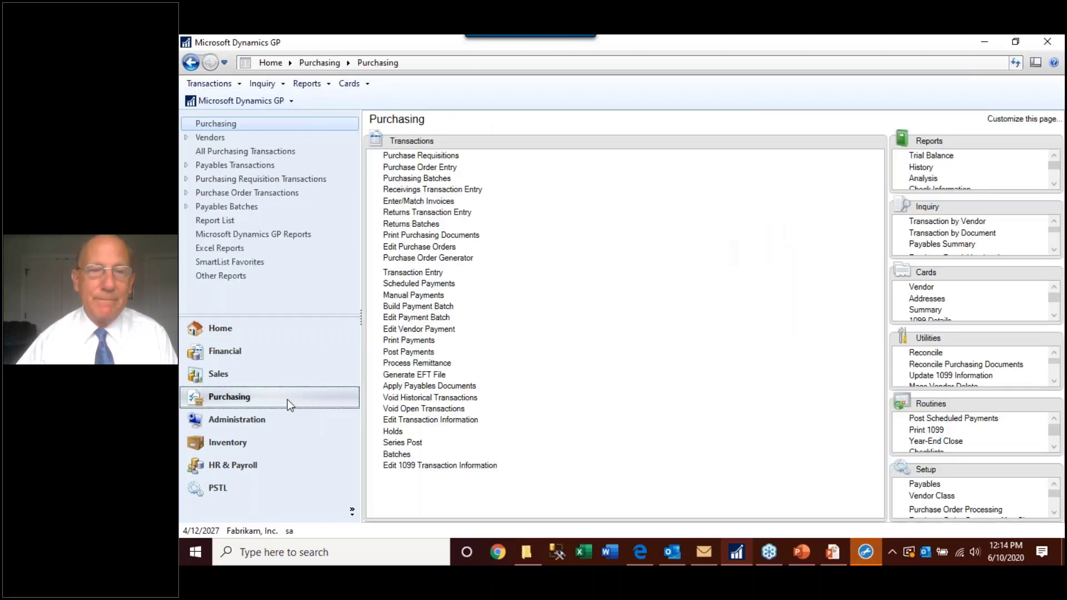
pyautogui.click(417, 274)
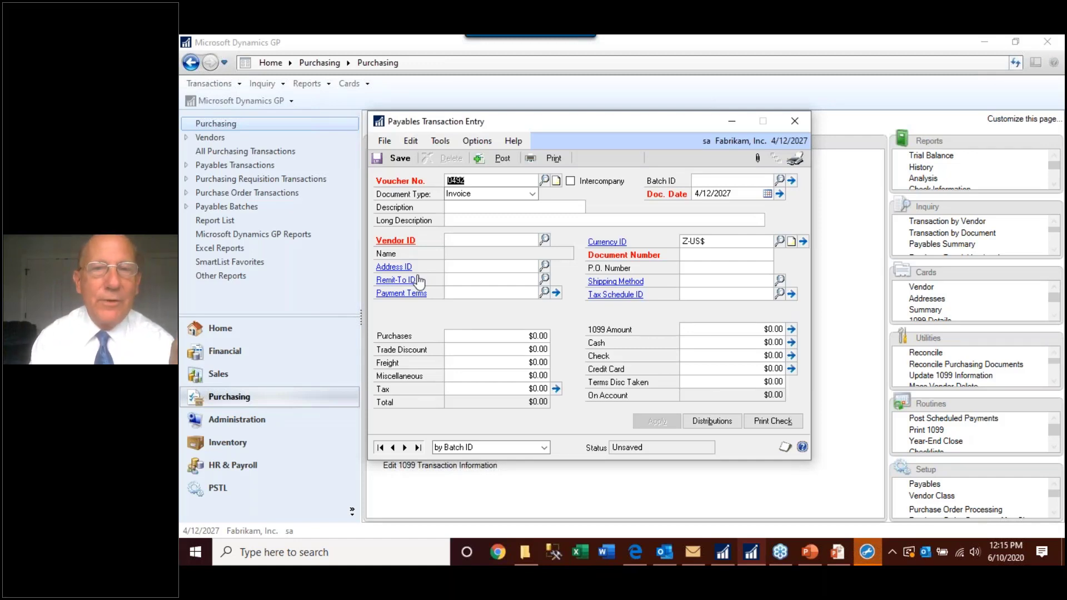
pyautogui.press('Tab')
pyautogui.press('Tab')
pyautogui.press('Tab')
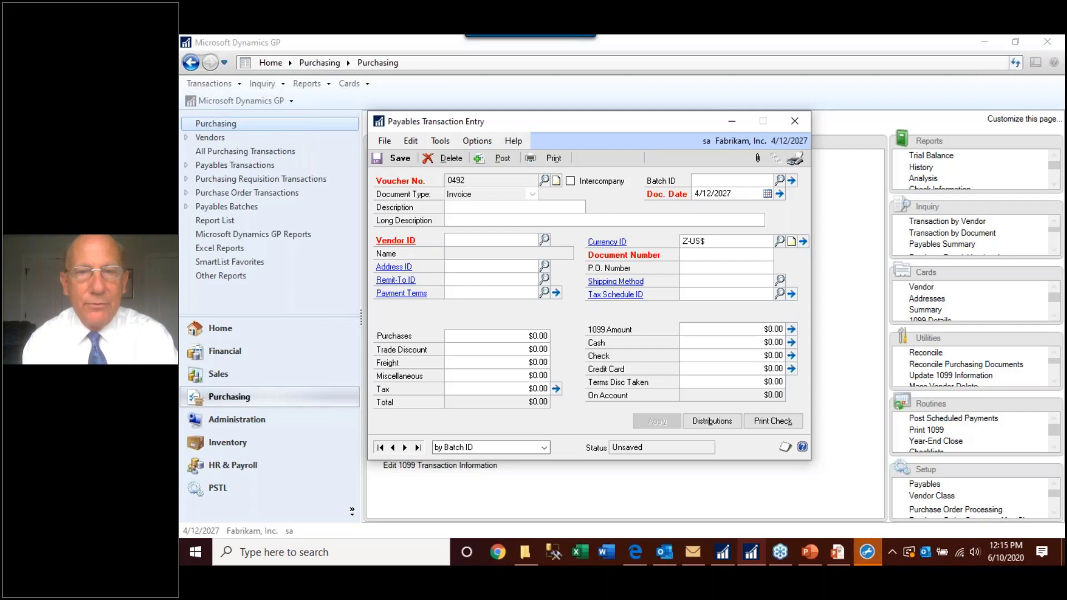
pyautogui.click(695, 181)
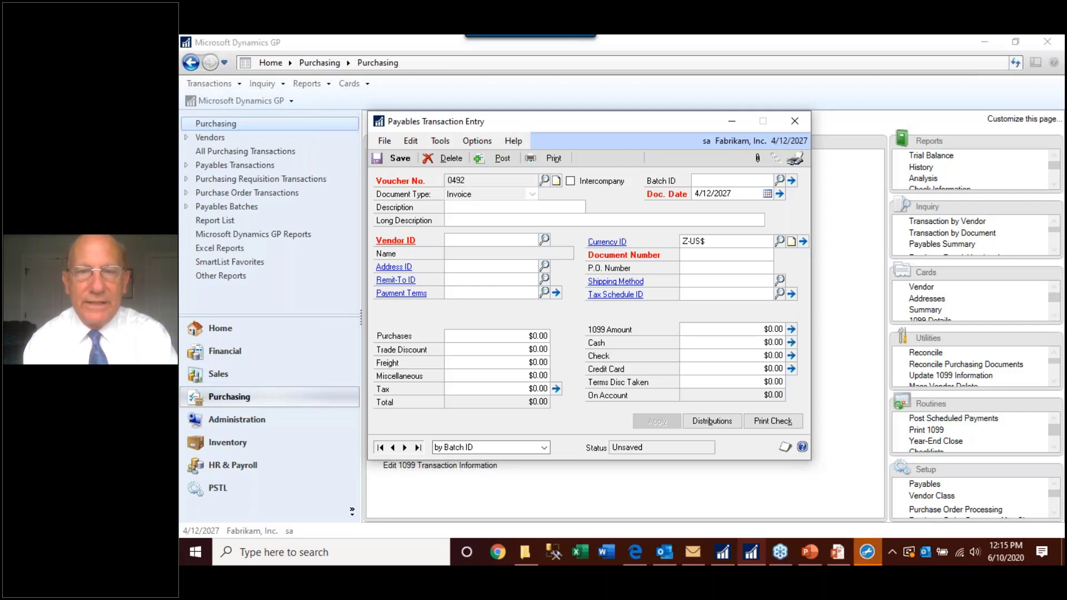
pyautogui.press('Tab')
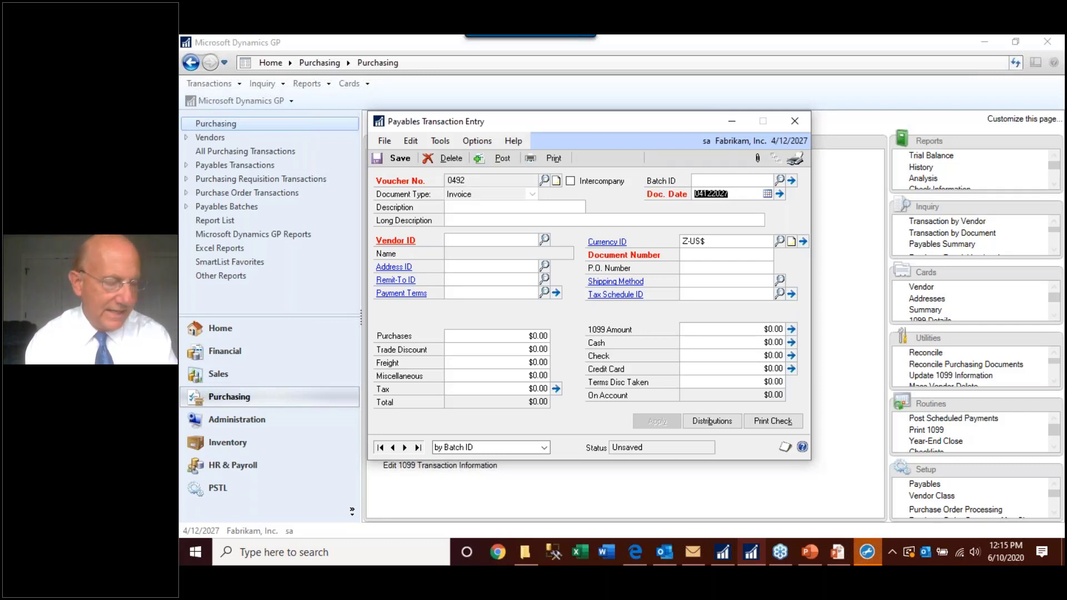
# Step: Look up "west" in the vendor list by name and choose West Junction Service as the invoice's vendor
pyautogui.click(449, 240)
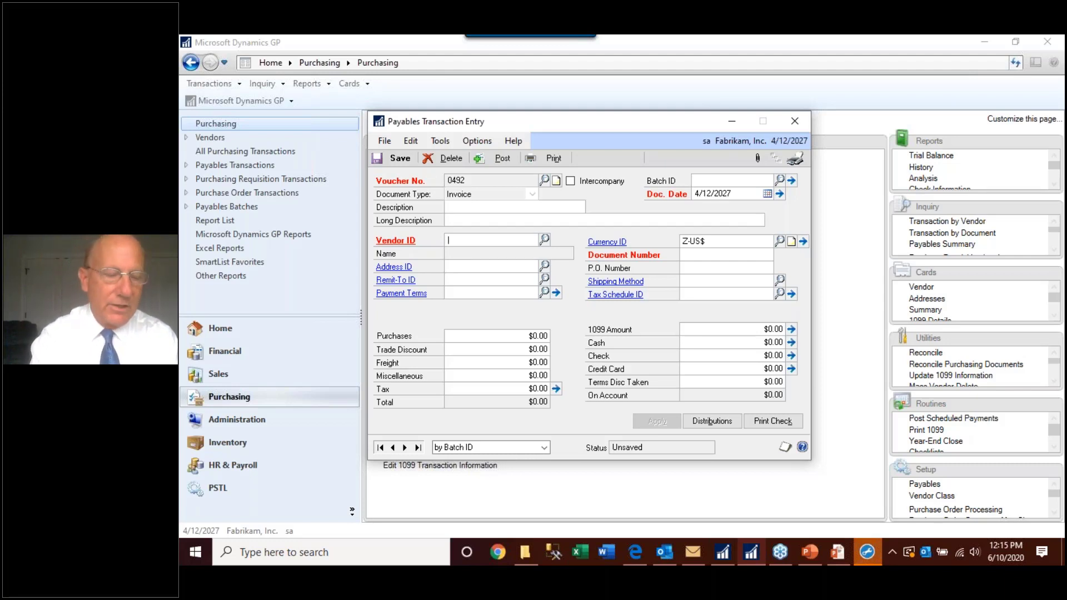
pyautogui.hotkey('ctrl', 'q')
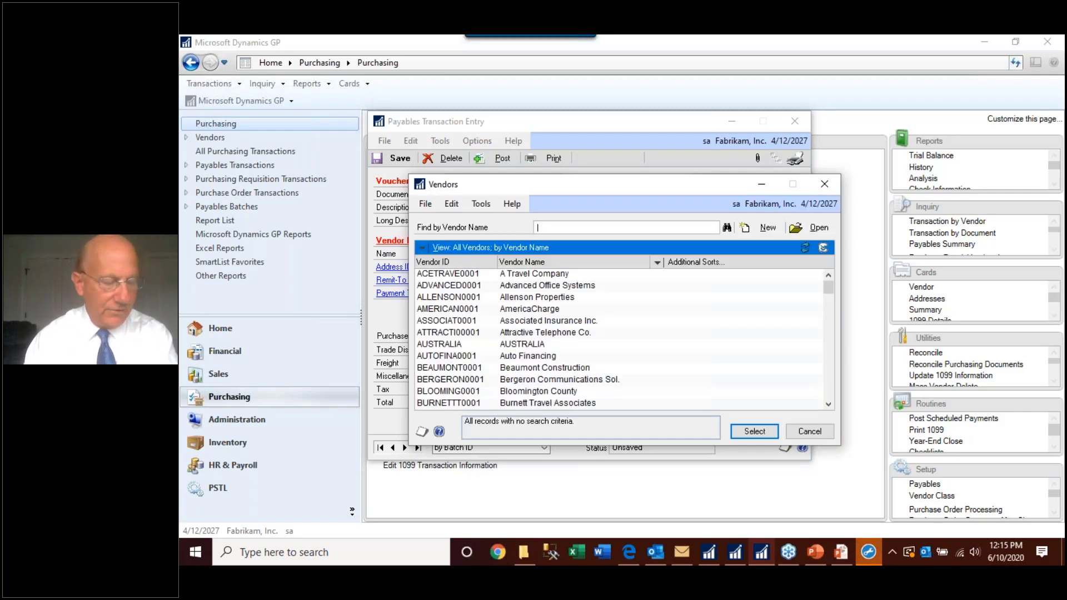
pyautogui.write('west')
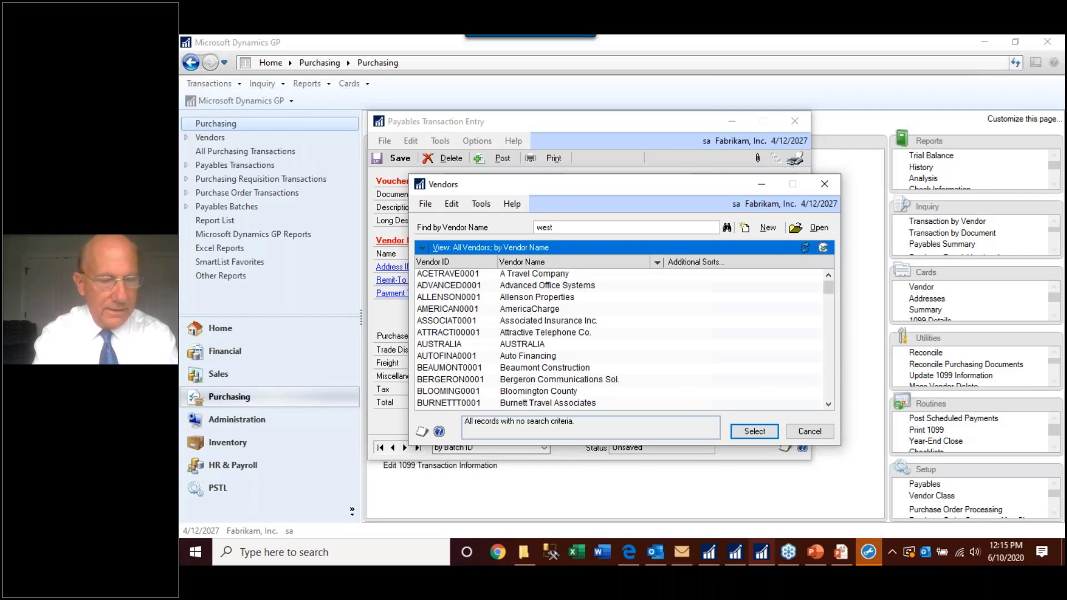
pyautogui.press('Return')
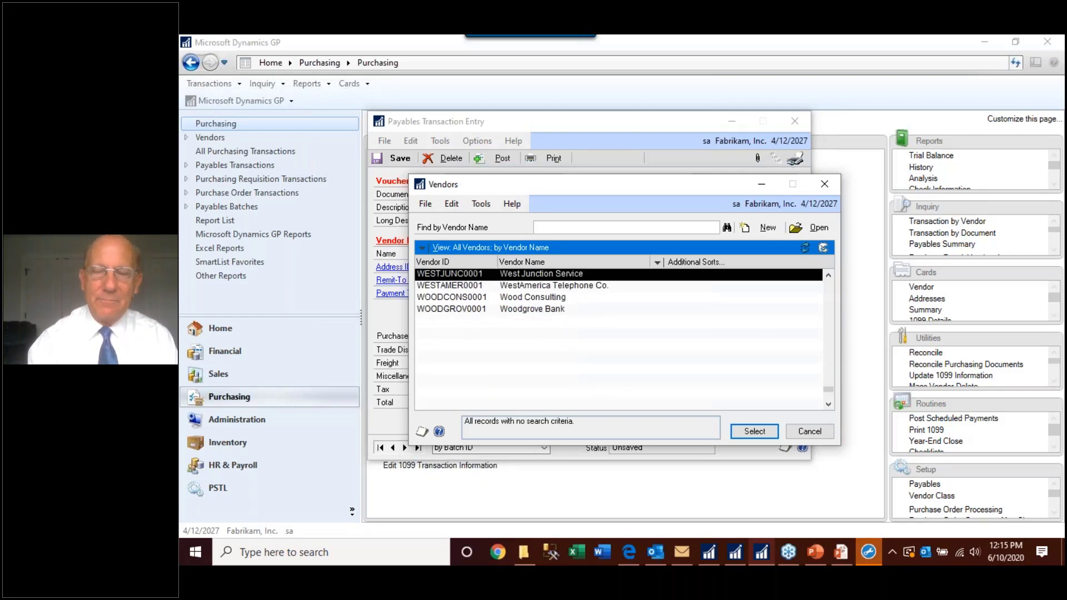
pyautogui.press('Return')
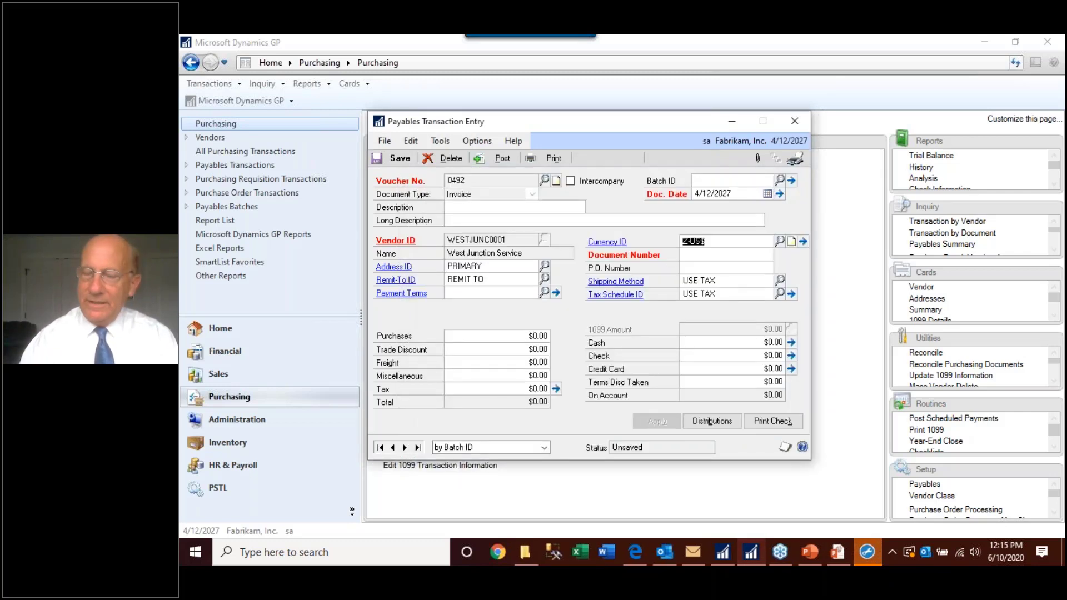
# Step: Enter 34346 as the invoice's document number and leave the P.O. number blank
pyautogui.click(723, 254)
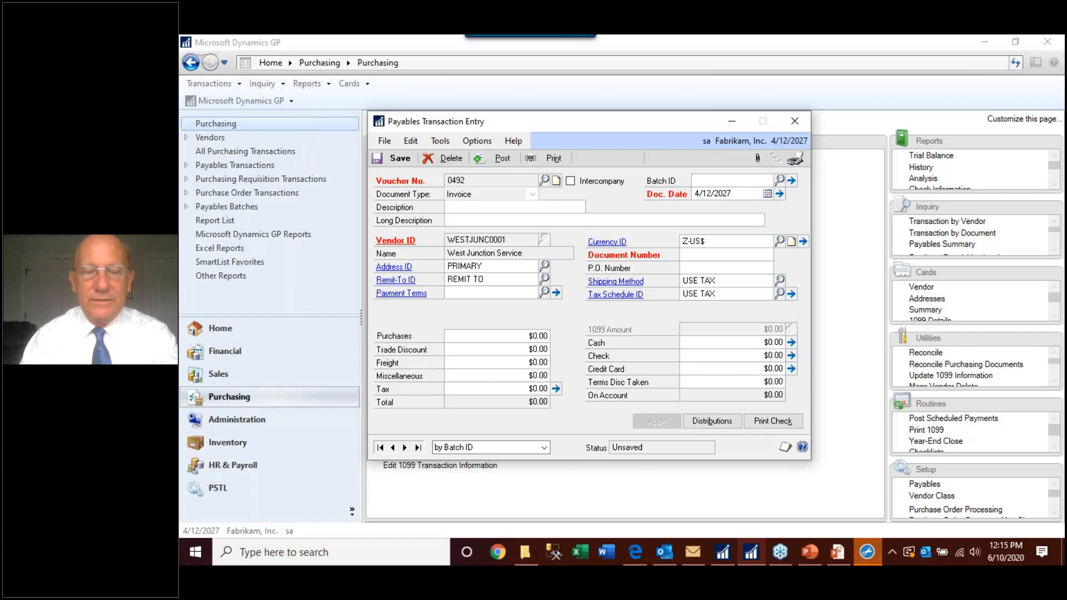
pyautogui.write('34346')
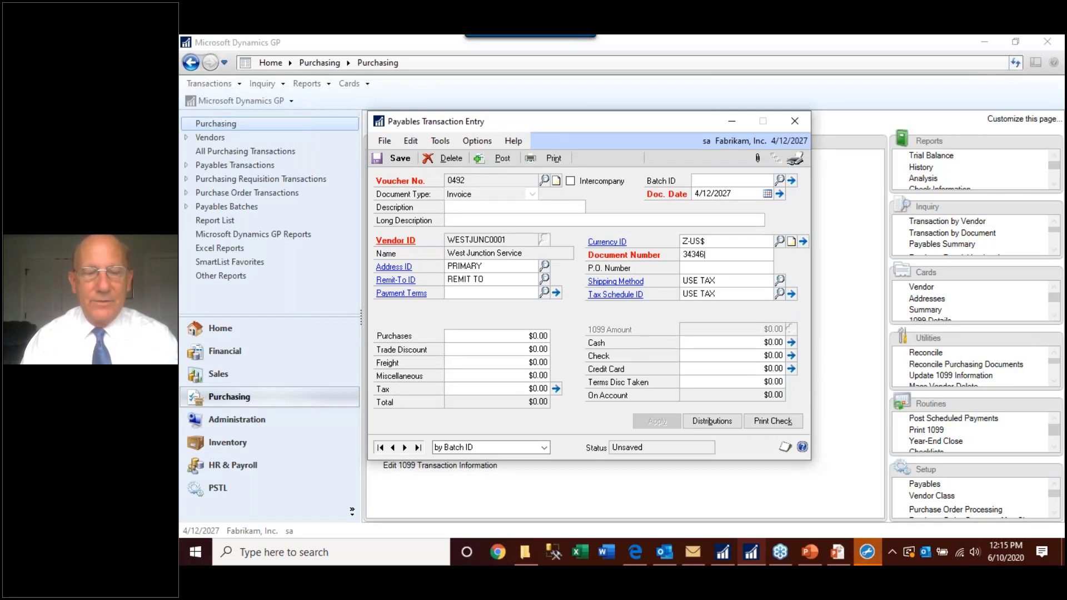
pyautogui.press('Tab')
pyautogui.press('Tab')
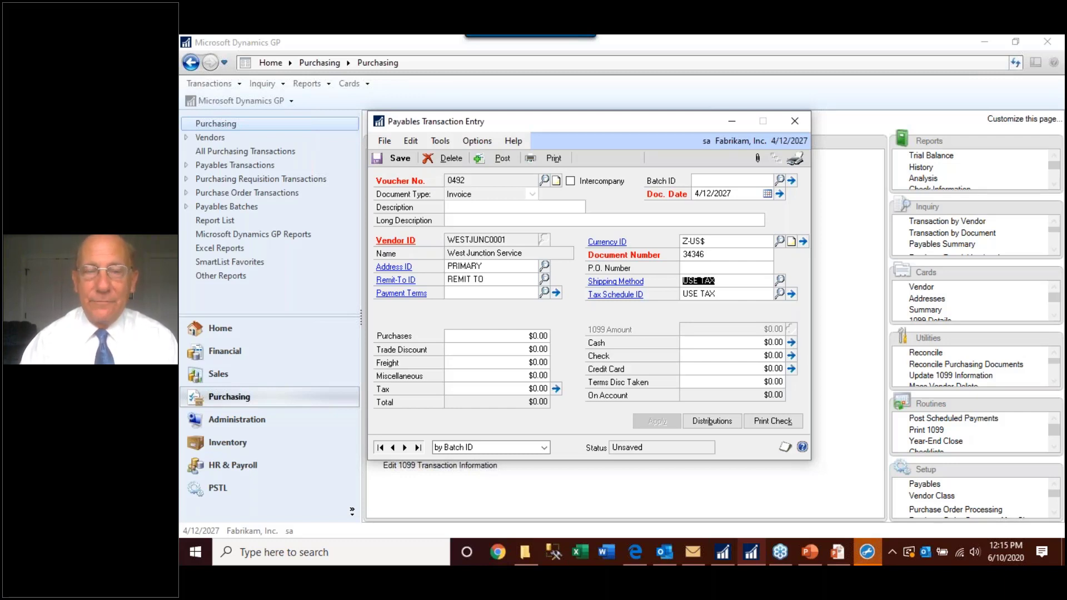
# Step: Keep USE TAX as the shipping method and tax schedule, and set the purchases amount to $1,000.00
pyautogui.press('Tab')
pyautogui.press('Tab')
pyautogui.press('Tab')
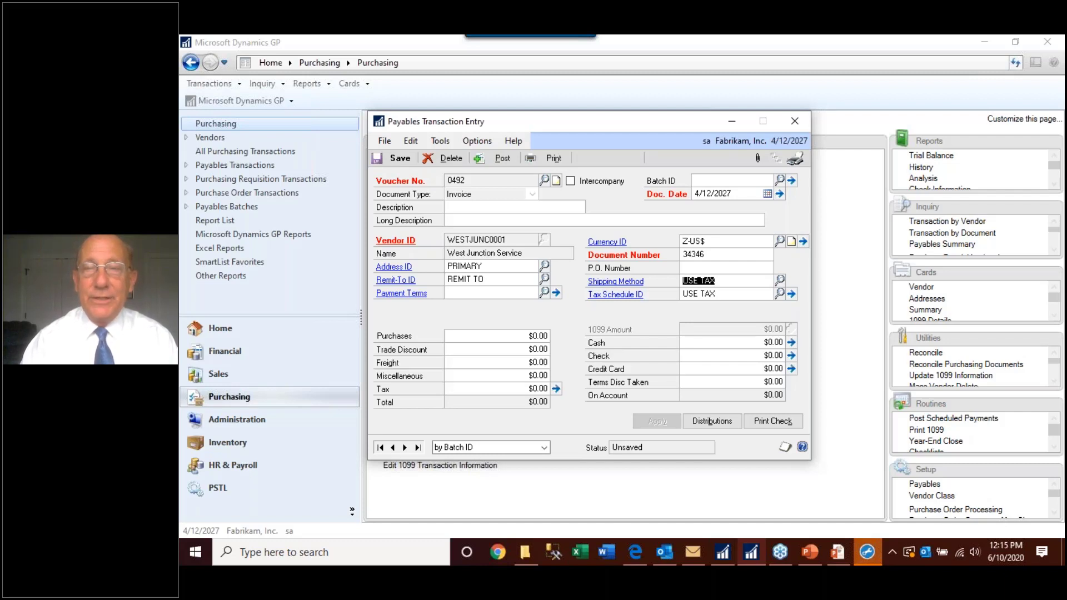
pyautogui.press('Tab')
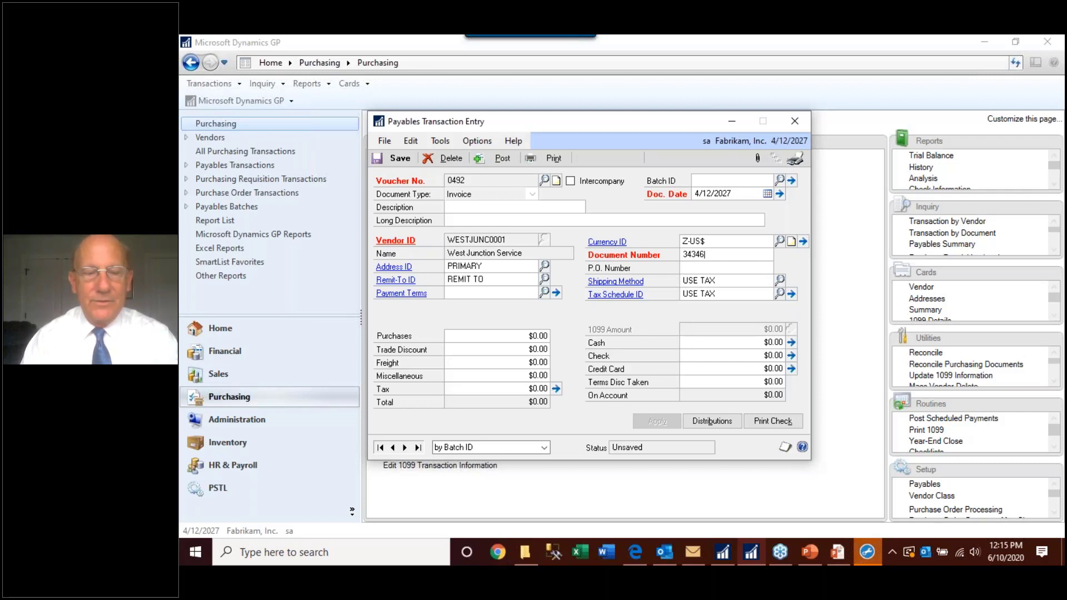
pyautogui.press('Tab')
pyautogui.press('Tab')
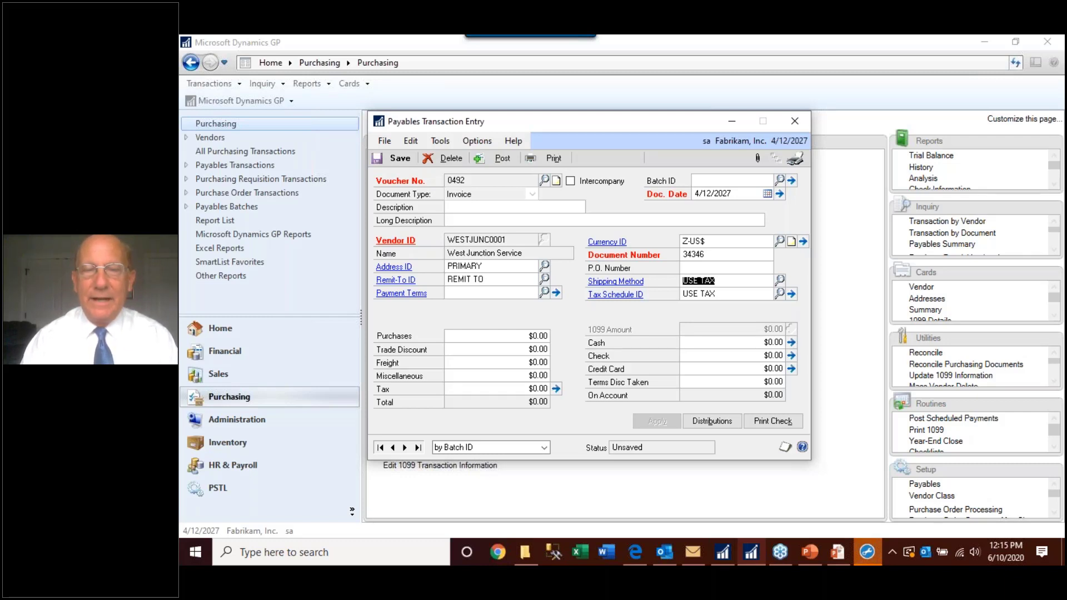
pyautogui.press('Tab')
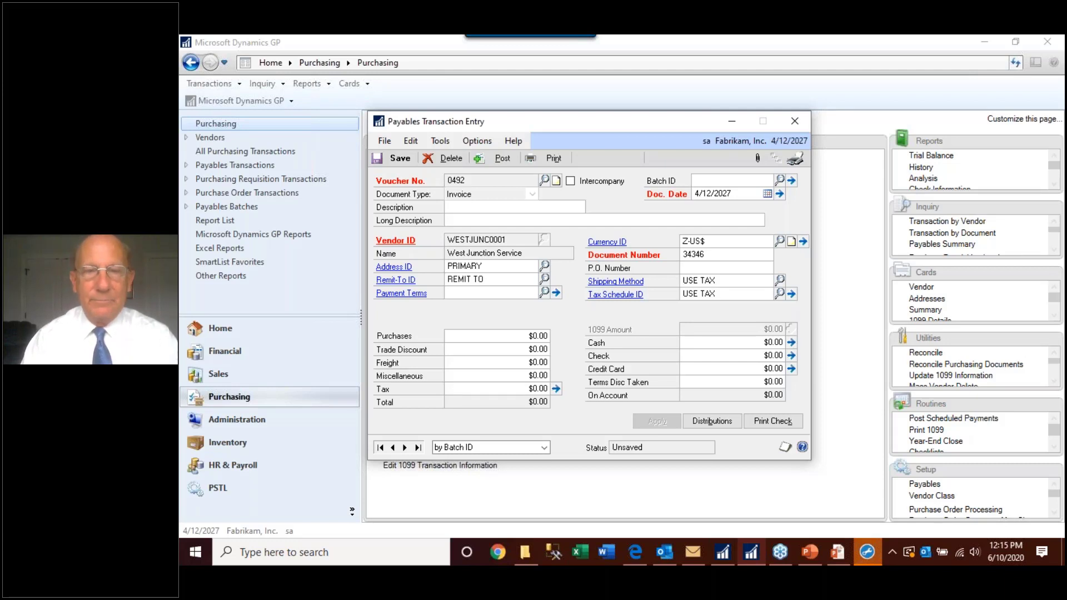
pyautogui.press('Tab')
pyautogui.press('Tab')
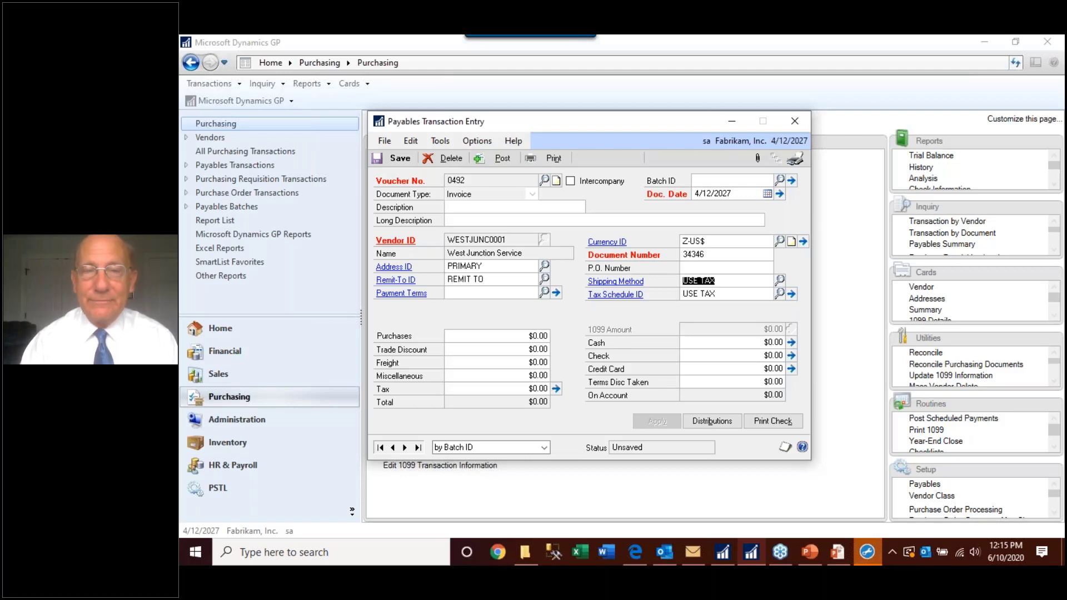
pyautogui.click(704, 254)
pyautogui.click(699, 280)
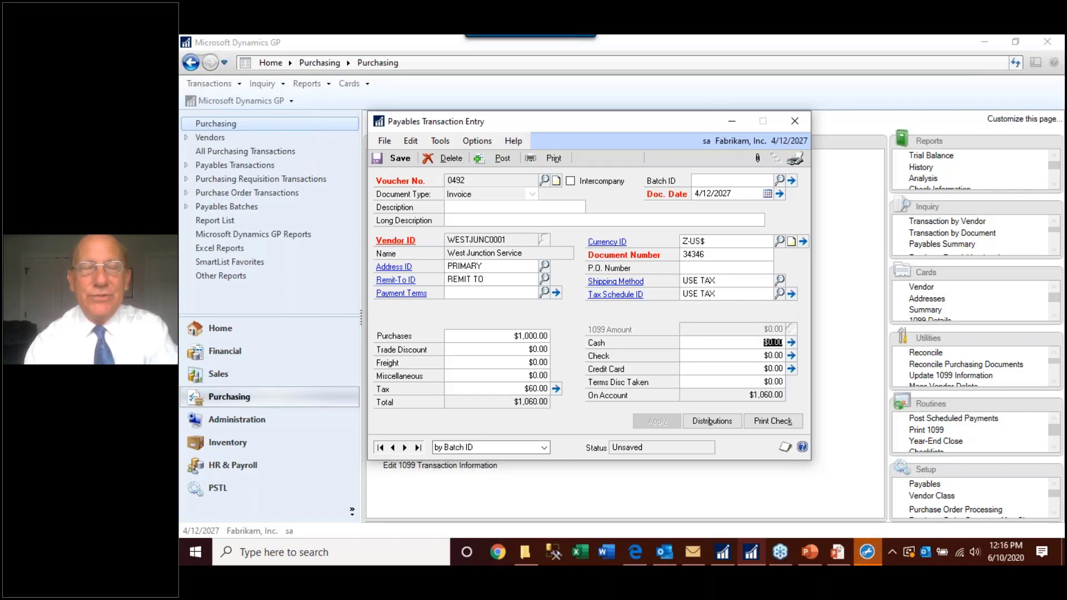
# Step: Record a $60.00 credit card payment on the invoice using the USE TAX card, keeping the default receipt number and date
pyautogui.press('Tab')
pyautogui.press('Tab')
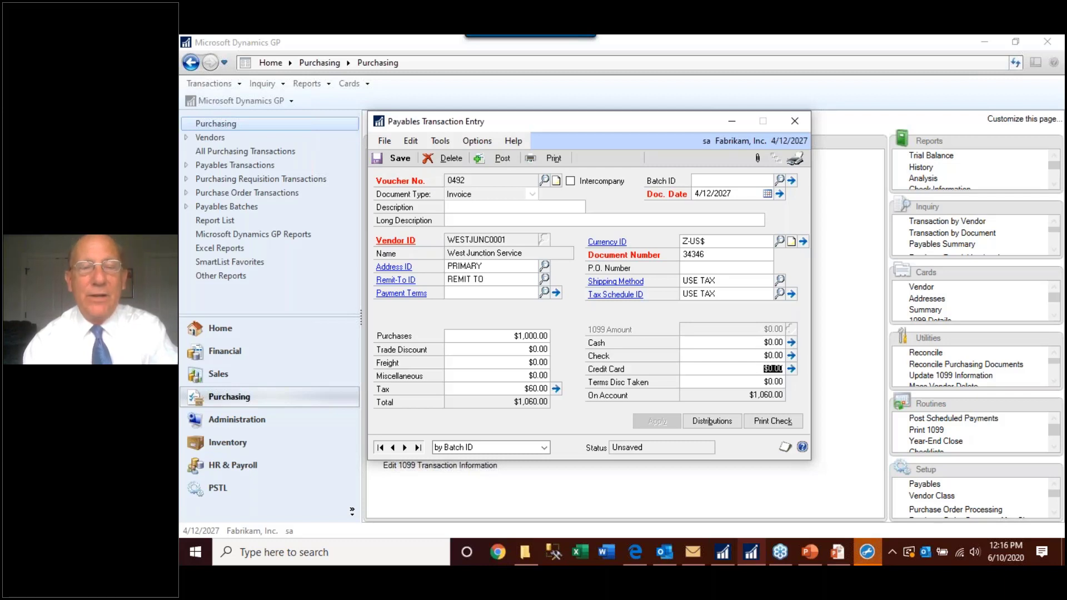
pyautogui.write('60')
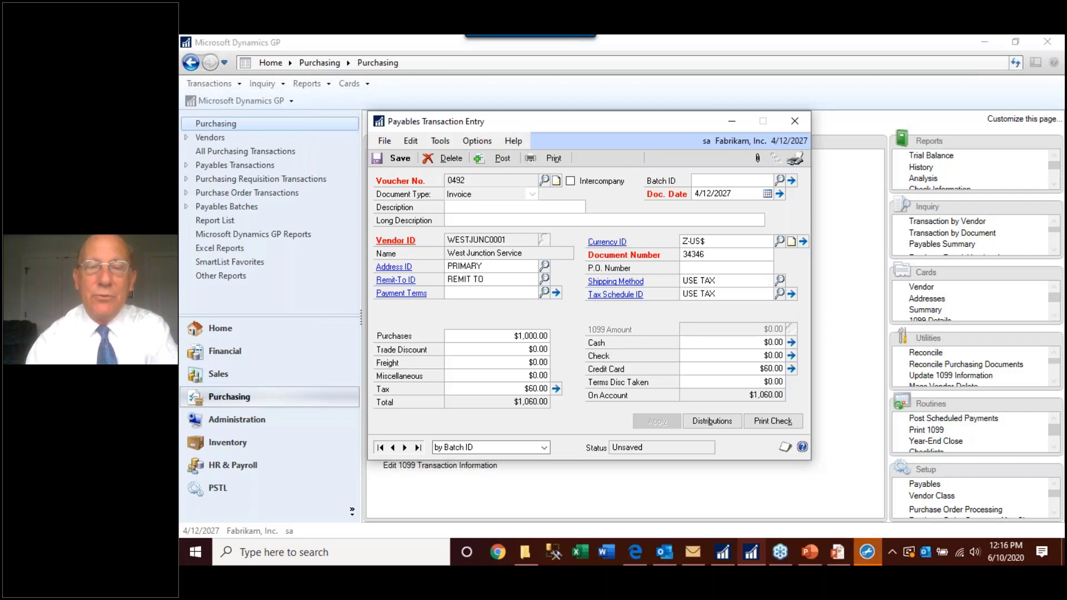
pyautogui.press('Tab')
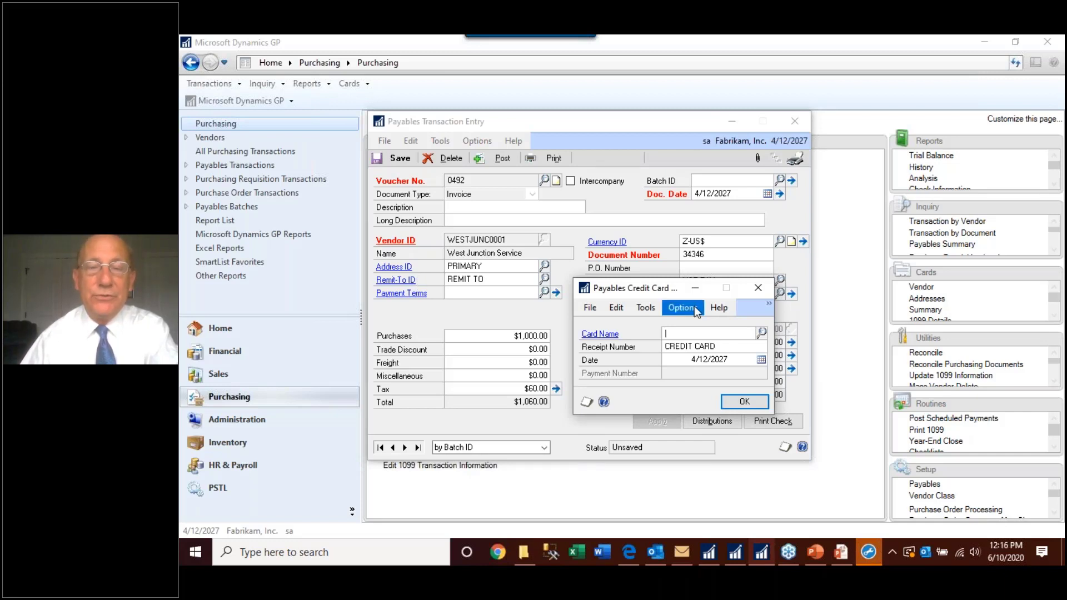
pyautogui.click(762, 334)
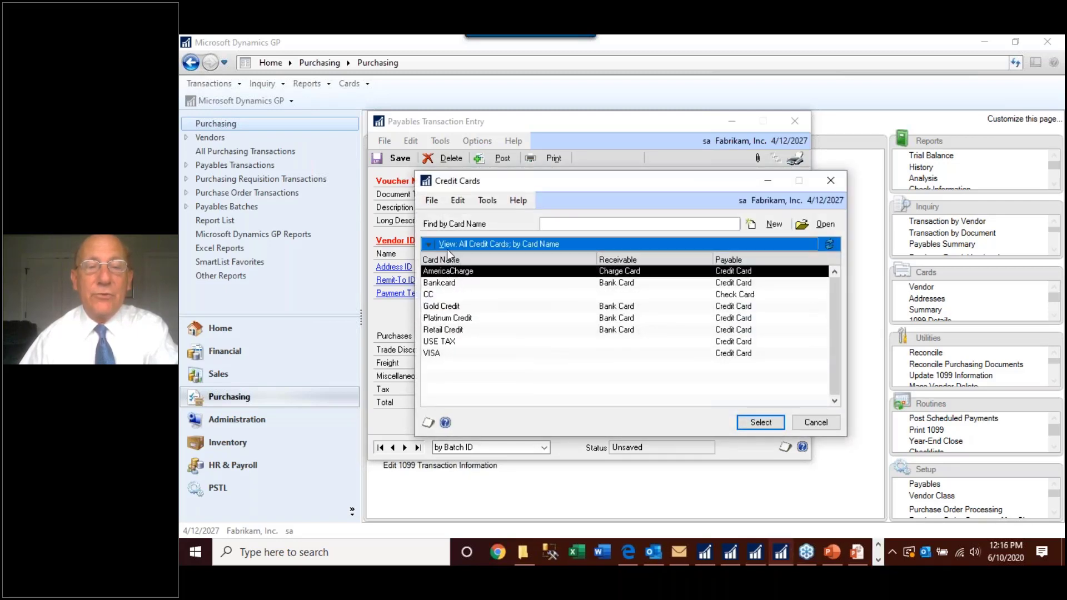
pyautogui.doubleClick(445, 343)
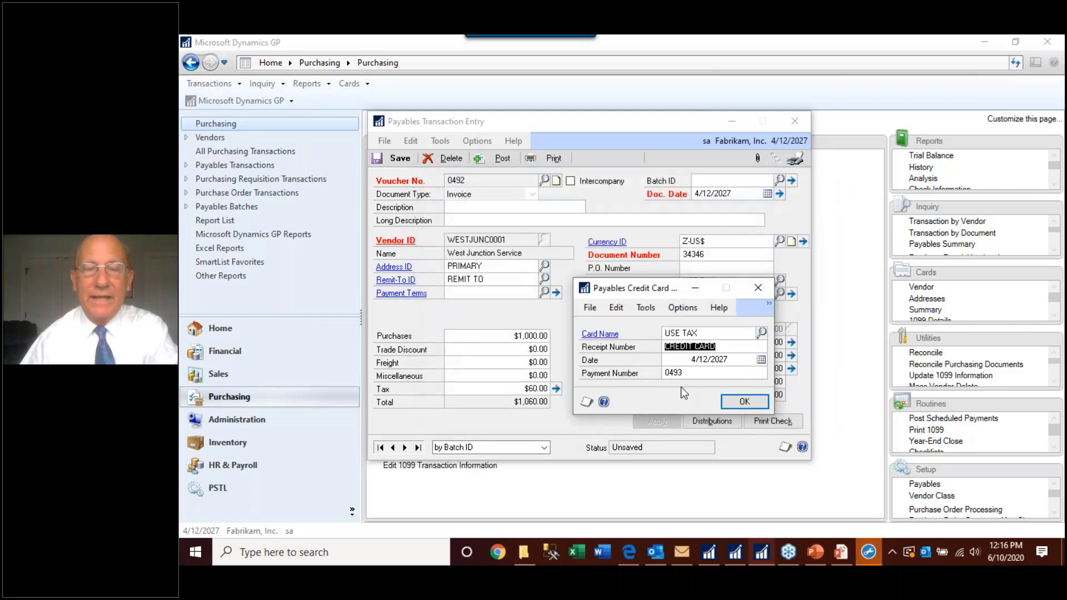
pyautogui.click(751, 402)
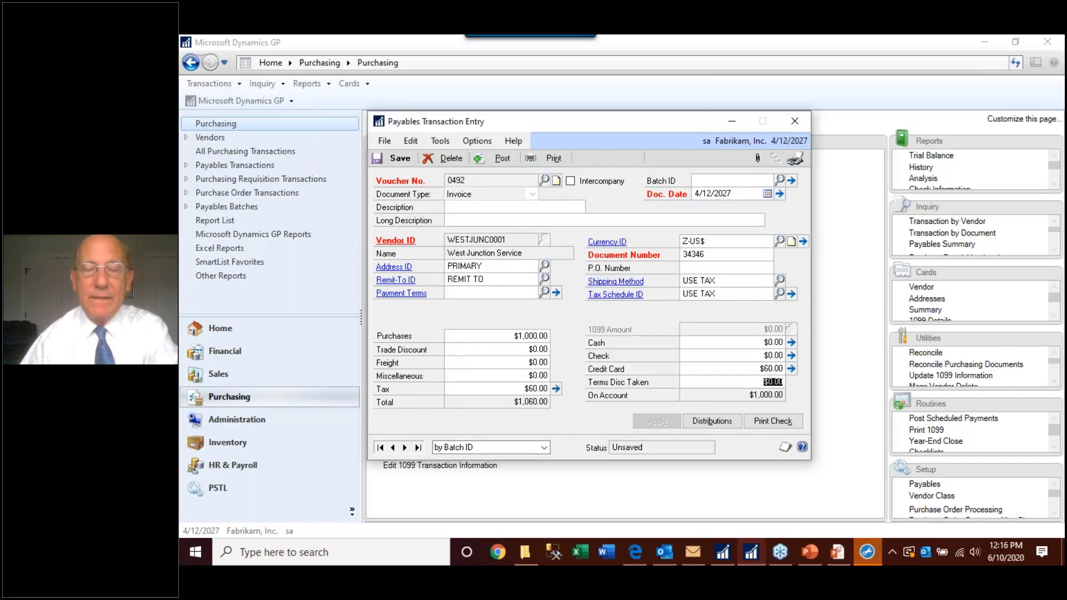
# Step: Examine the invoice's account distributions, including the use tax expense and use tax payable lines, and accept them
pyautogui.click(728, 418)
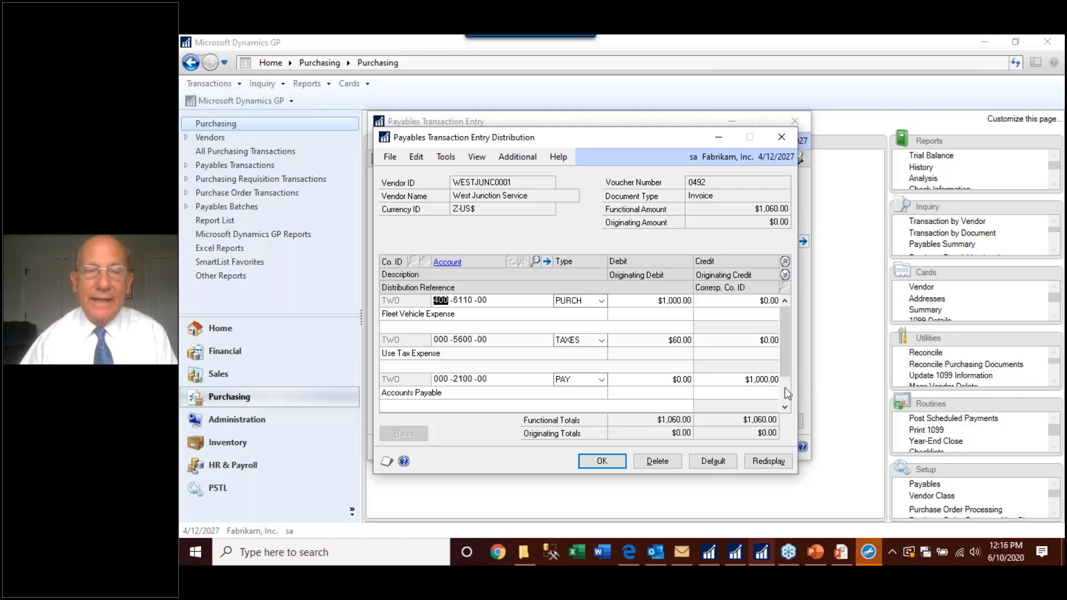
pyautogui.click(679, 339)
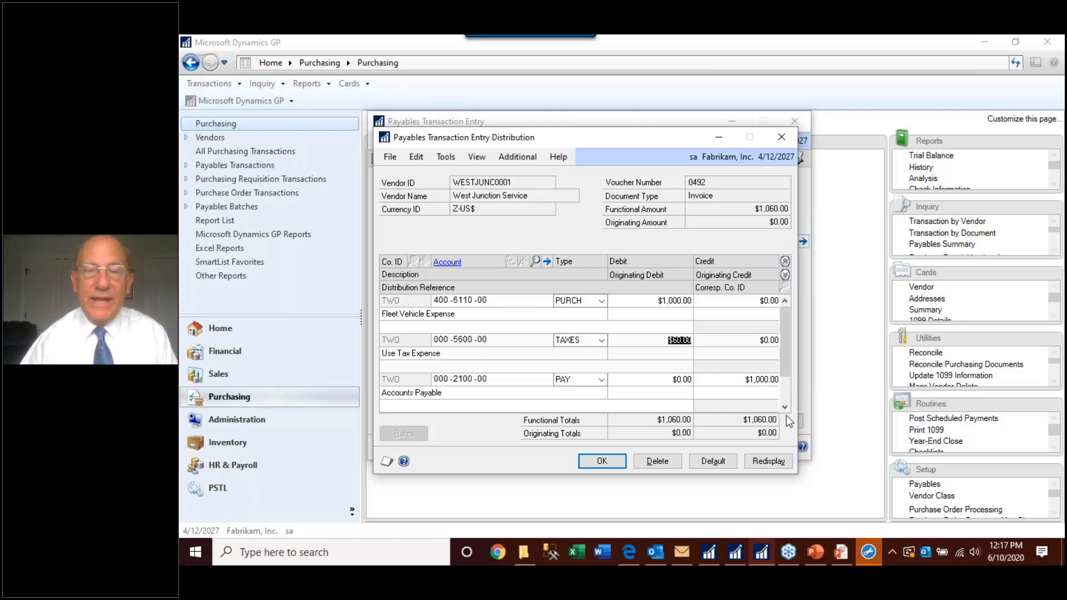
pyautogui.click(786, 408)
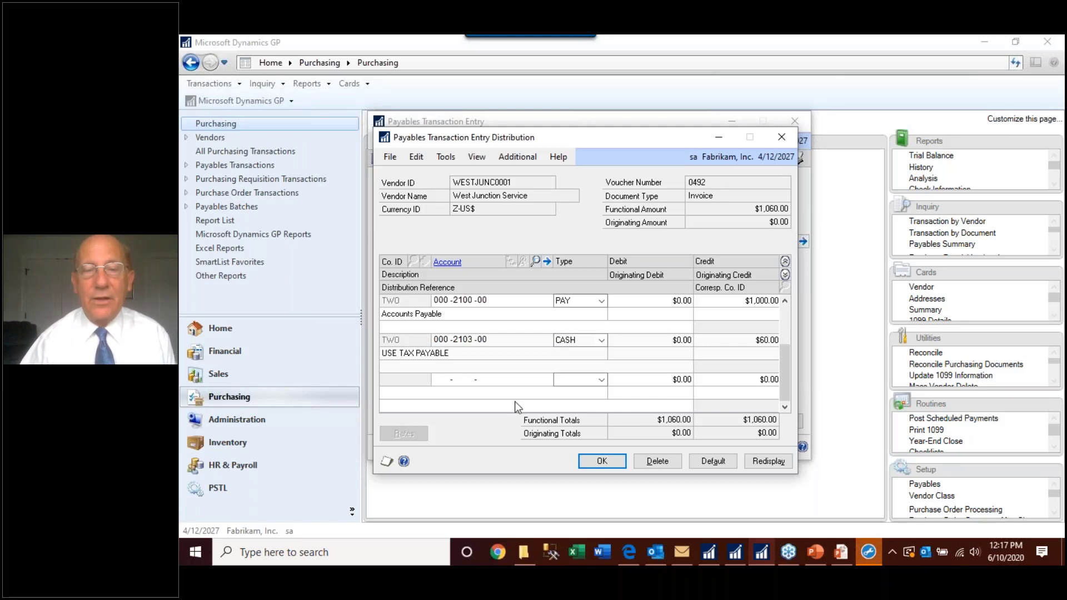
pyautogui.click(590, 465)
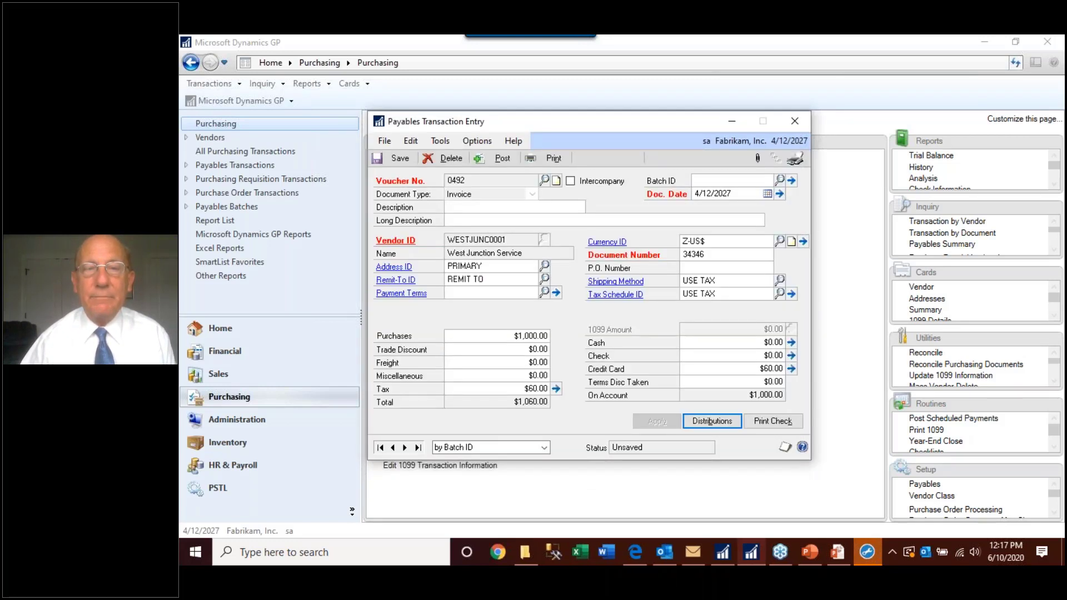
# Step: Post the West Junction Service invoice, then close the entry window and the posting journal reports
pyautogui.click(496, 159)
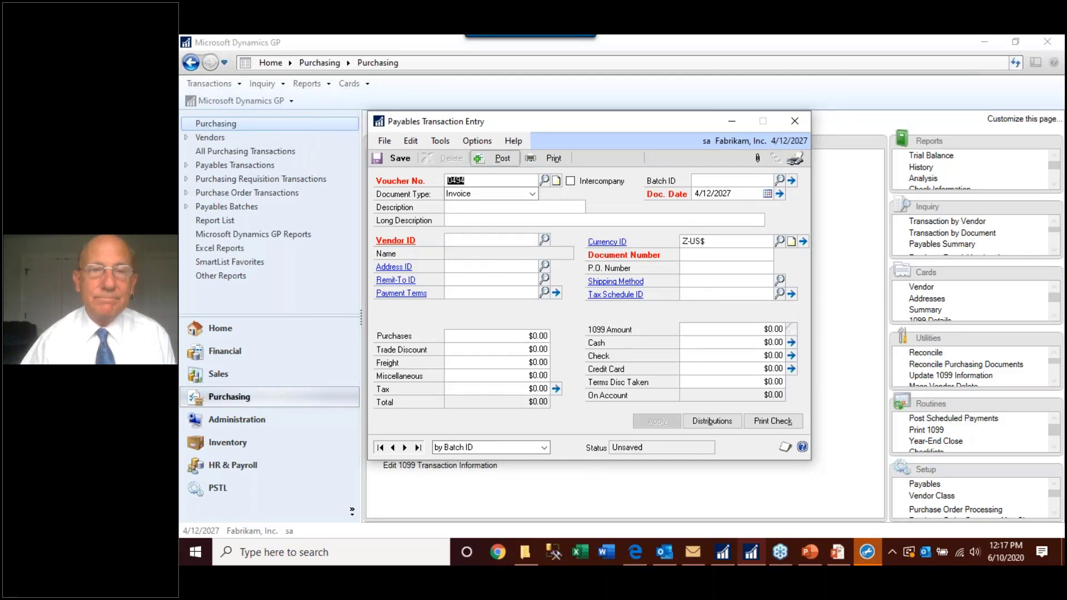
pyautogui.click(806, 120)
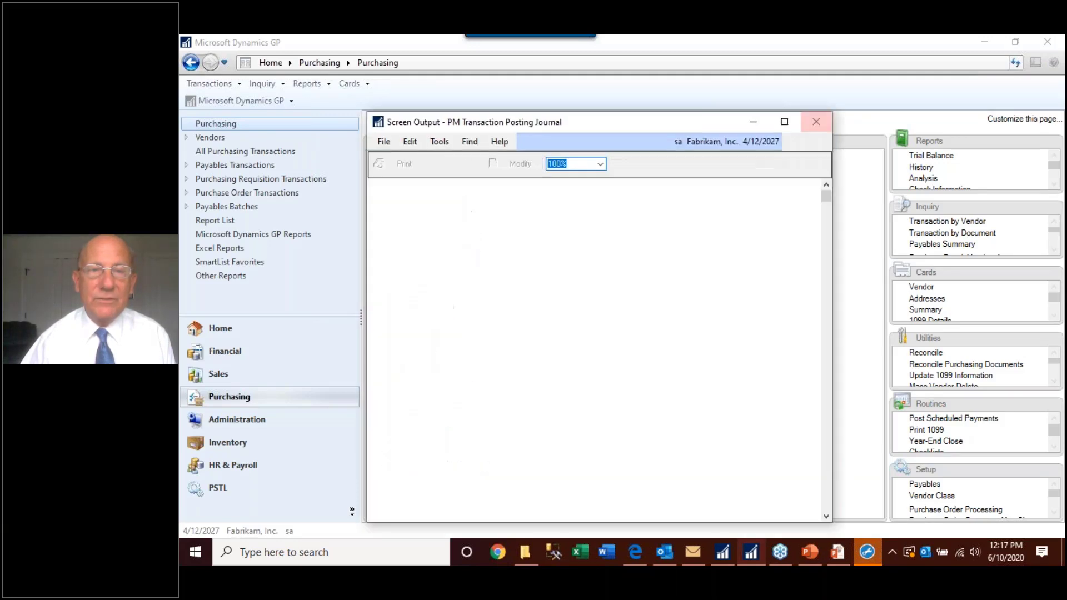
pyautogui.click(815, 123)
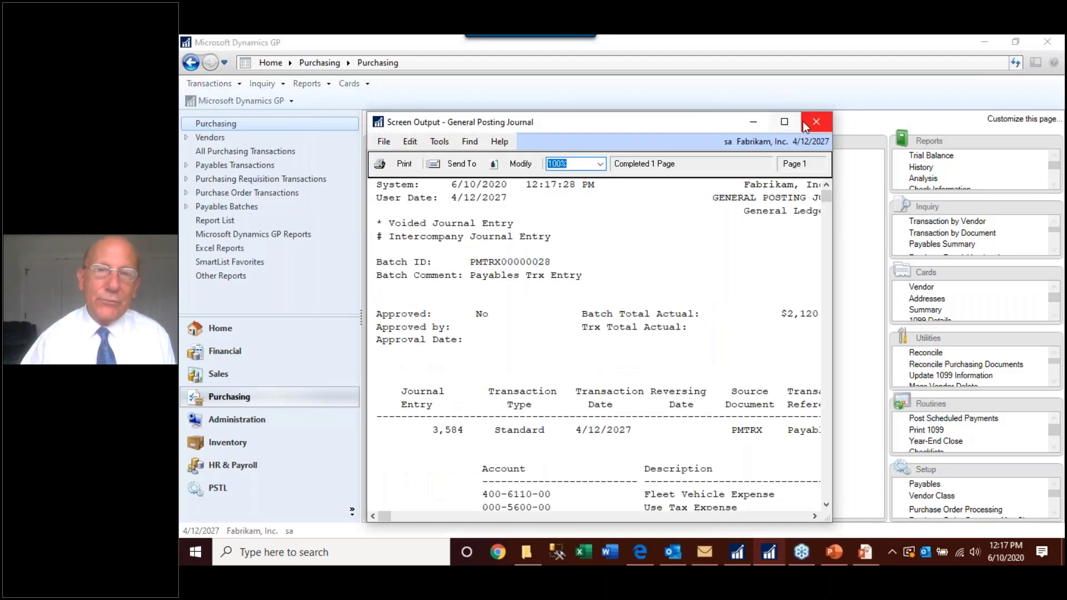
pyautogui.click(815, 121)
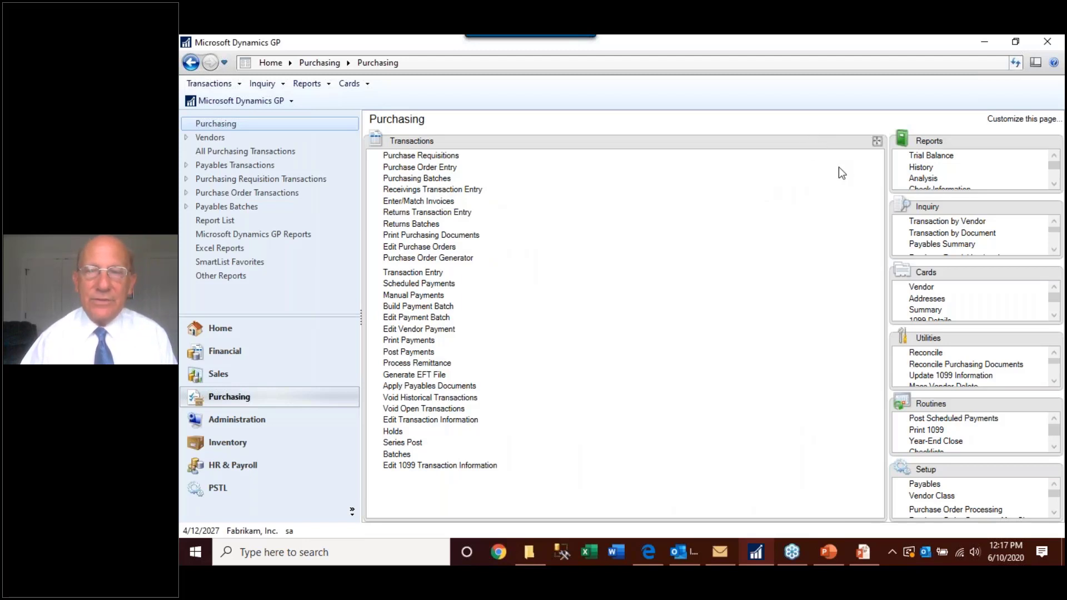
# Step: Look up the payables transactions of vendor WESTJUNC0001 by vendor, and highlight open invoice 34346 to check its unapplied amount
pyautogui.click(945, 222)
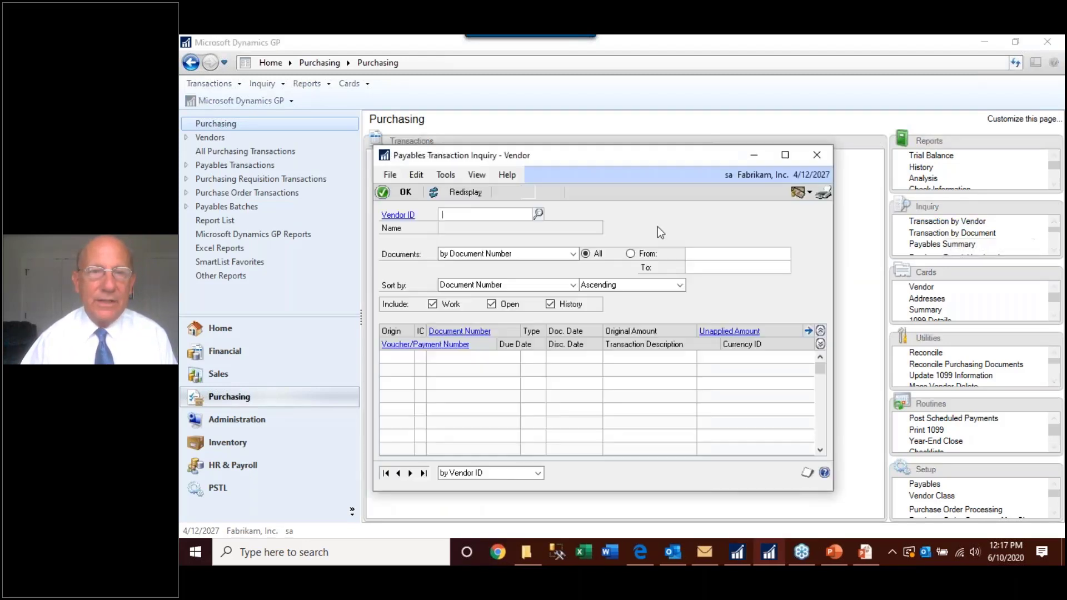
pyautogui.write('W')
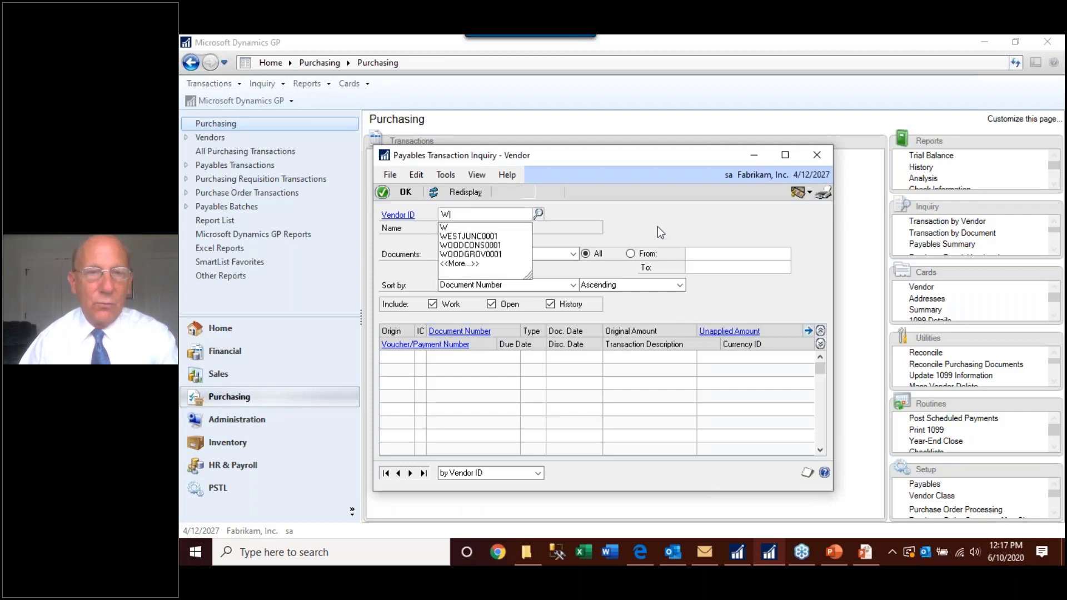
pyautogui.click(489, 238)
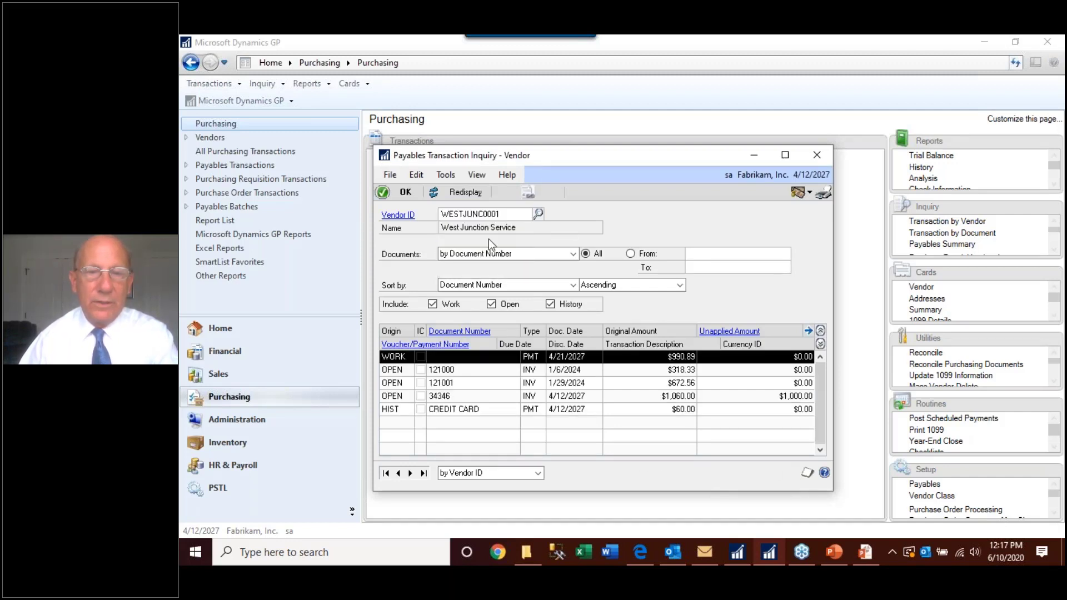
pyautogui.click(410, 396)
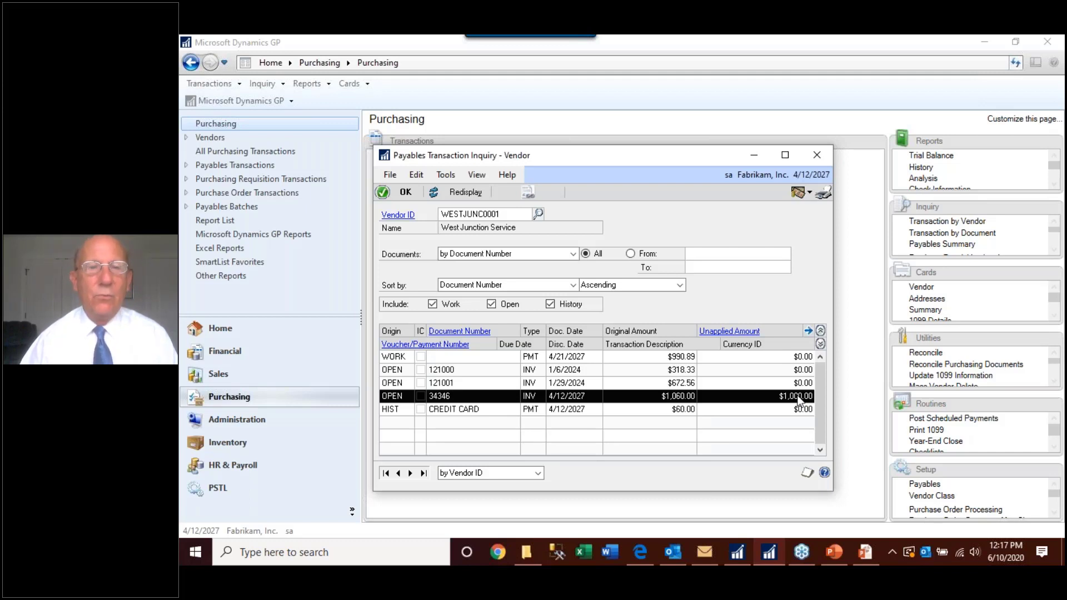
# Step: Review the payables transactions of vendor STATE OF MICH in the same inquiry, and close the inquiry window
pyautogui.doubleClick(461, 213)
pyautogui.write('STATE OF MICH')
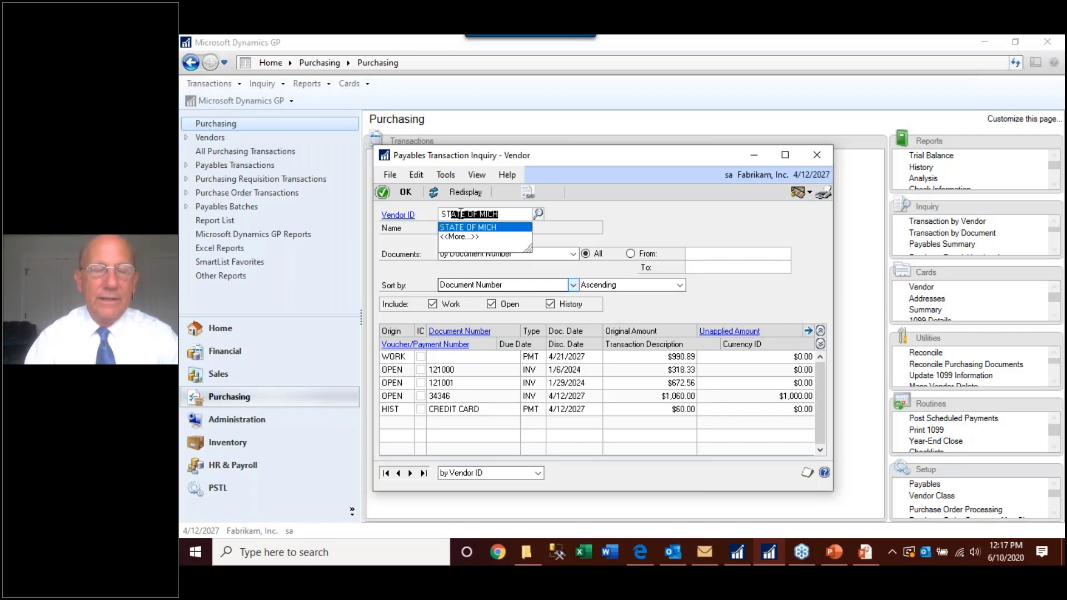
pyautogui.press('Tab')
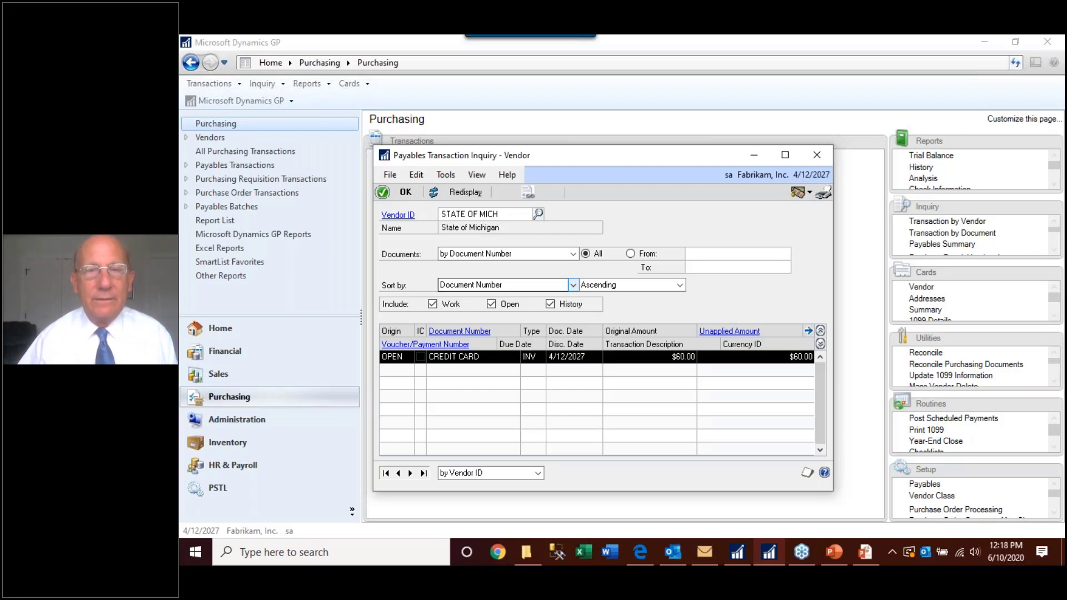
pyautogui.click(829, 155)
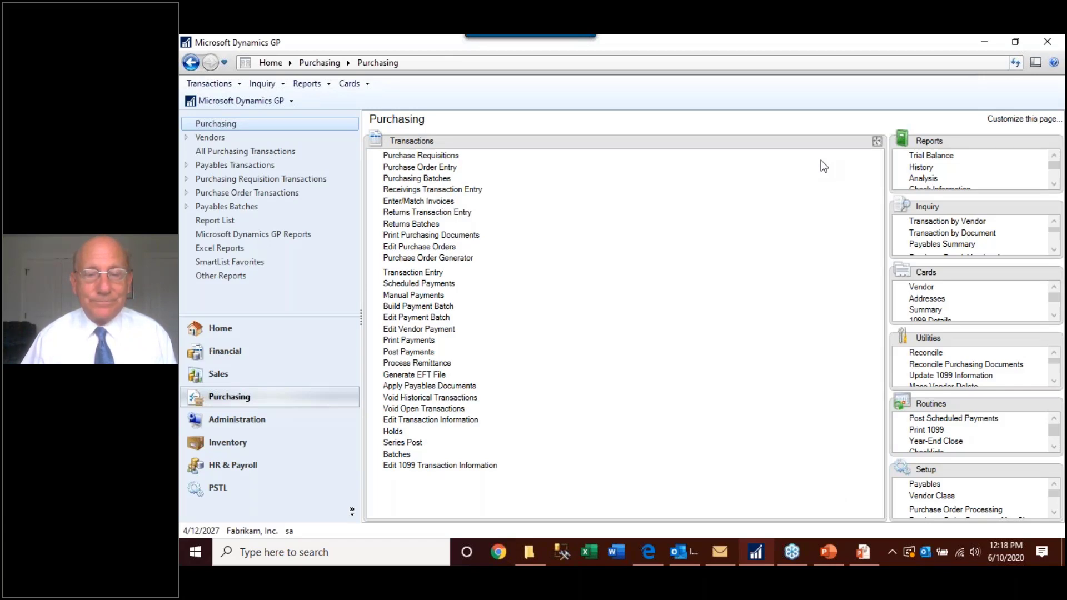
pyautogui.hotkey('alt', 'Tab')
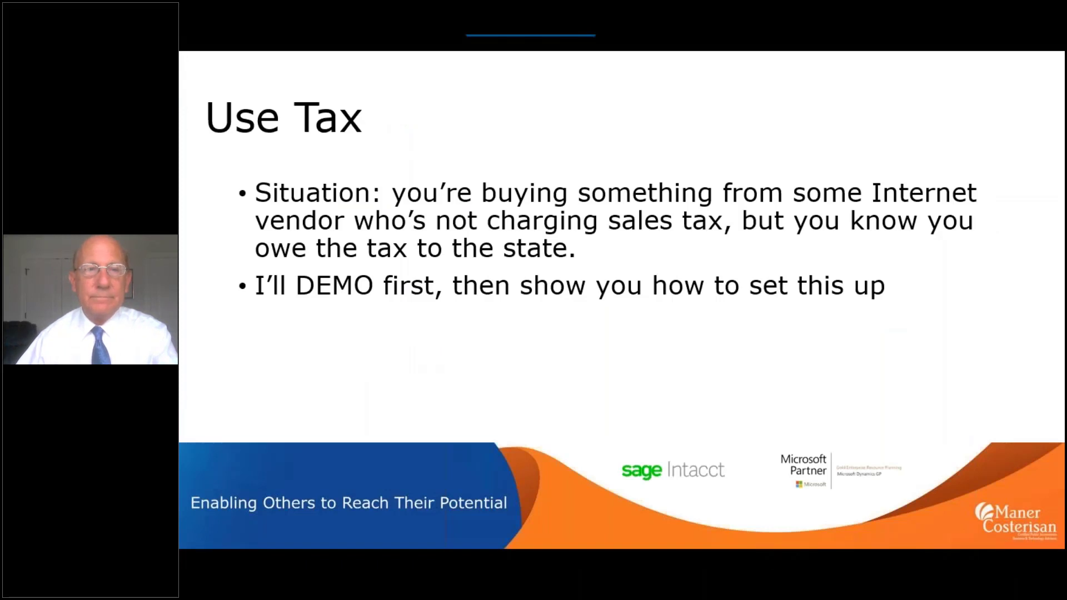
pyautogui.press('Right')
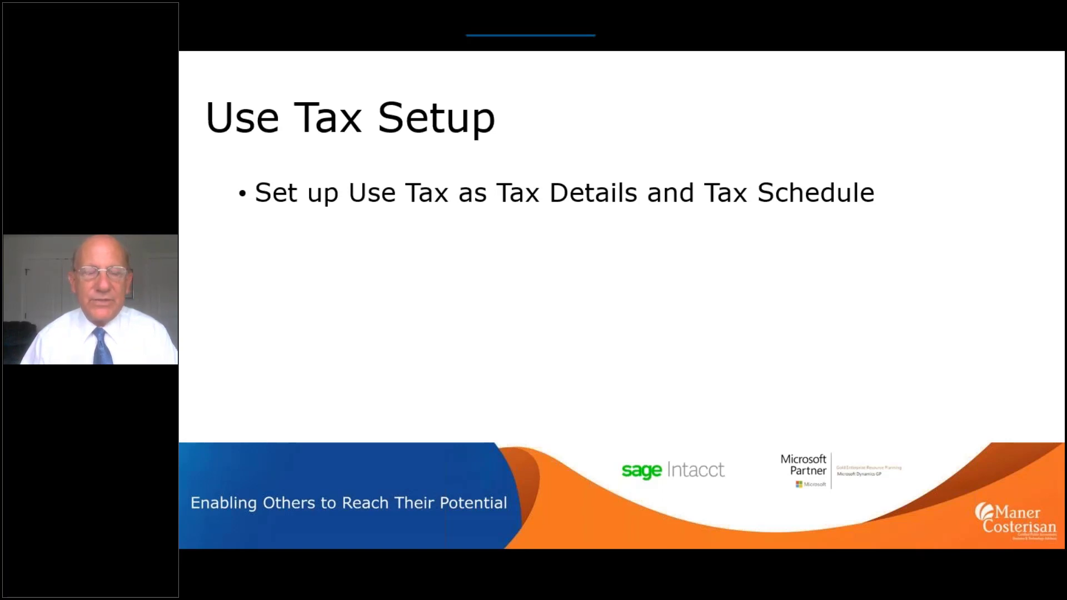
pyautogui.hotkey('alt', 'Tab')
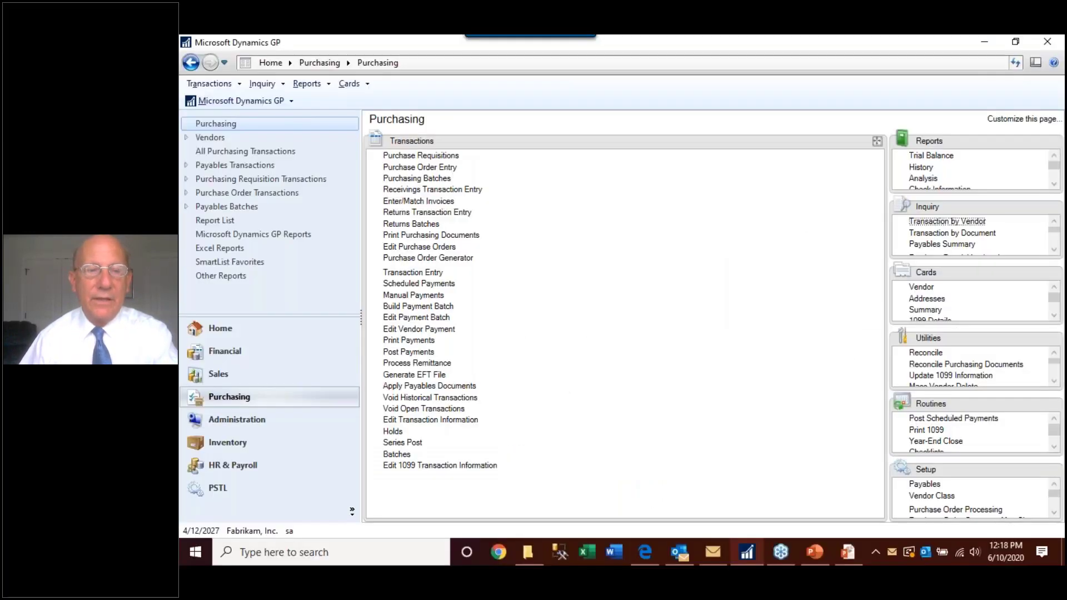
# Step: Open the USE TAX purchases tax detail from the company's tax details setup in Administration
pyautogui.click(230, 421)
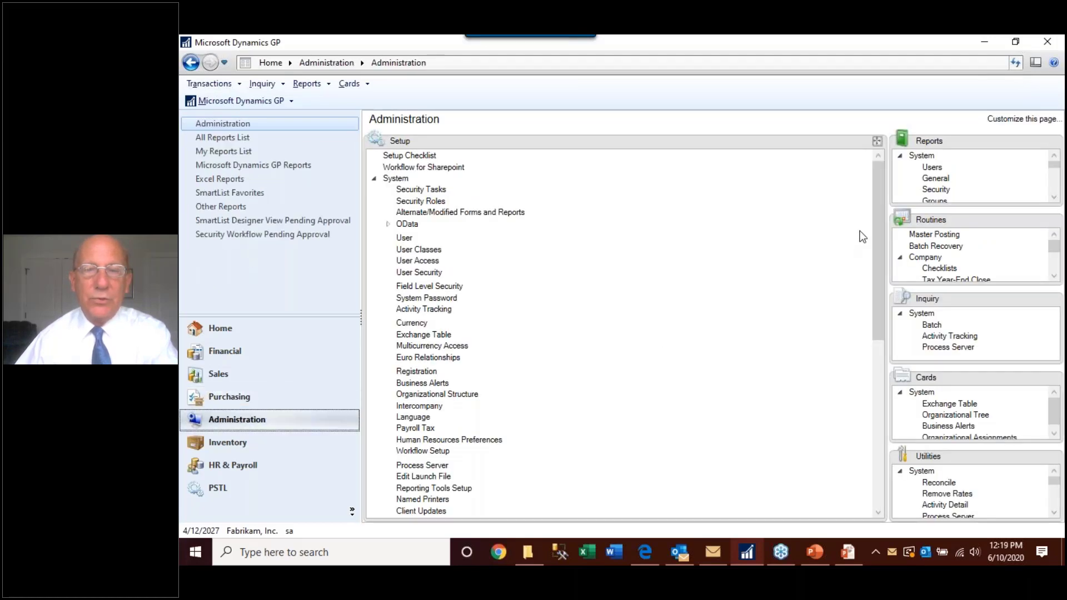
pyautogui.moveTo(879, 219); pyautogui.dragTo(868, 382)
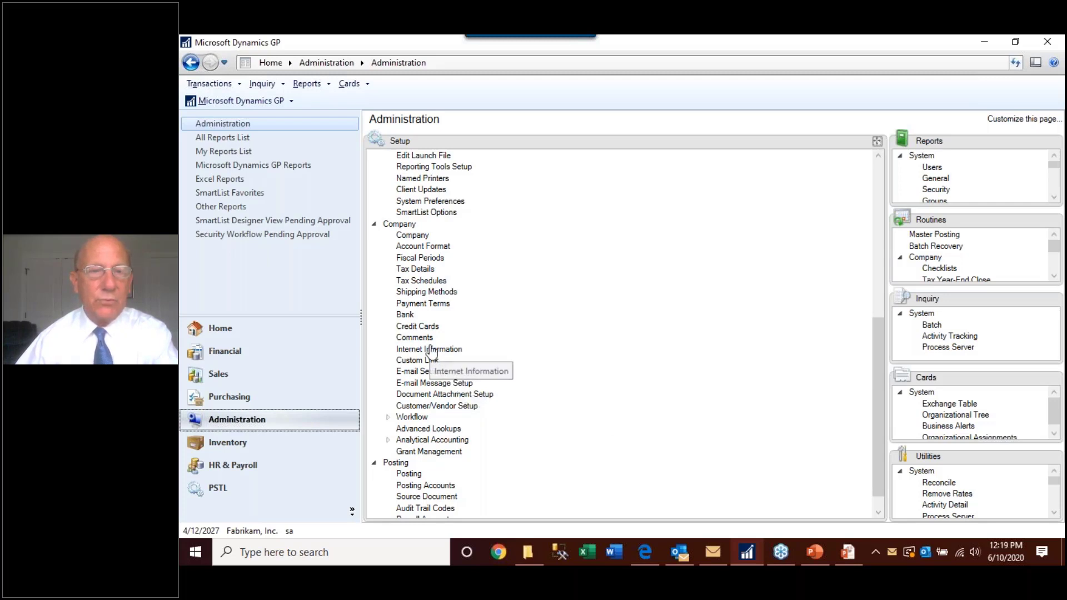
pyautogui.click(422, 269)
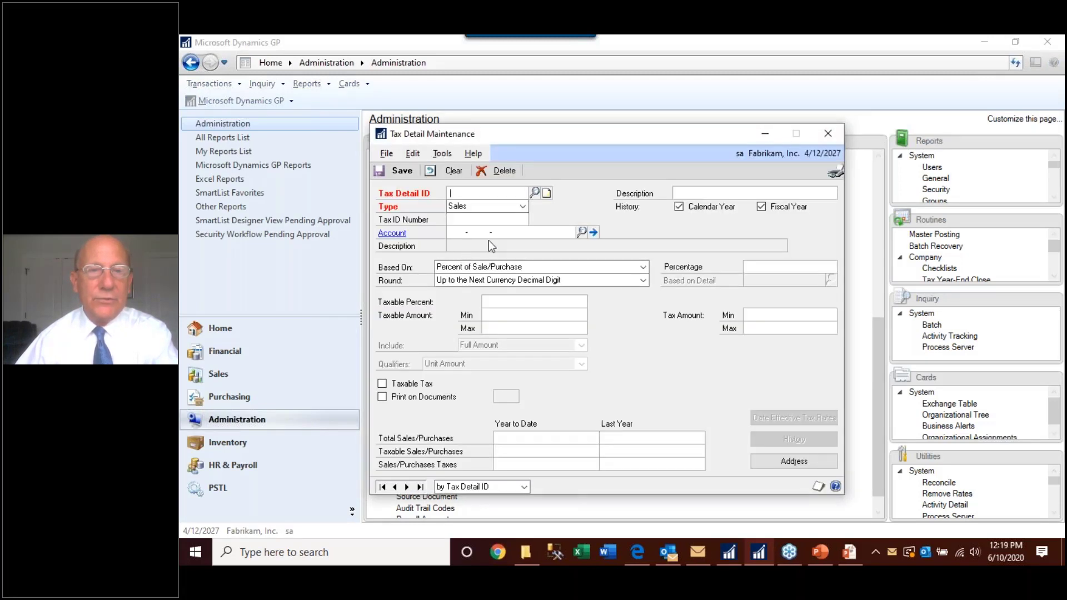
pyautogui.click(533, 192)
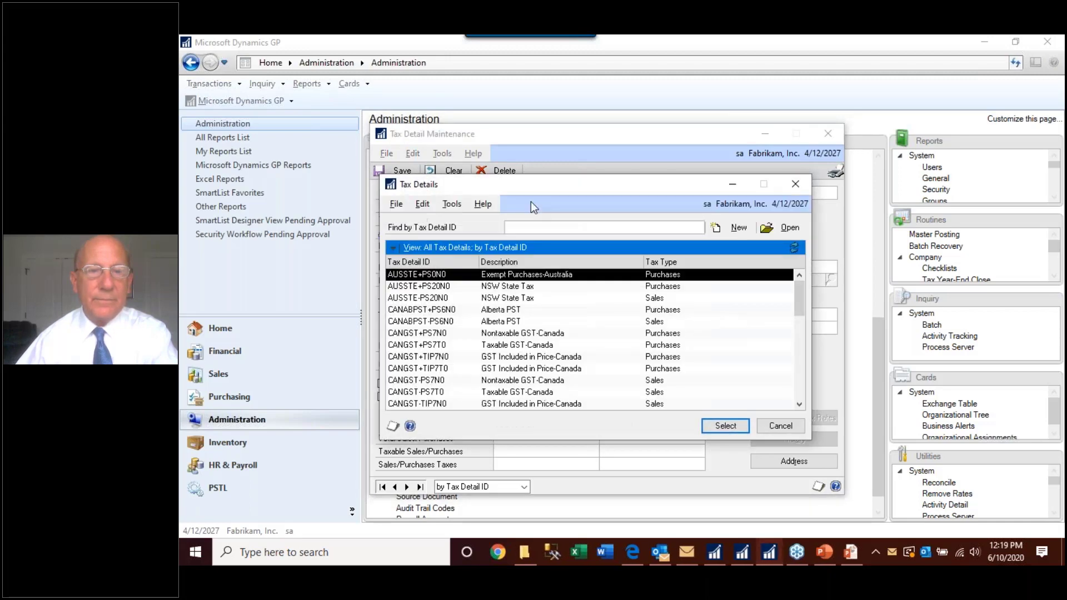
pyautogui.click(520, 228)
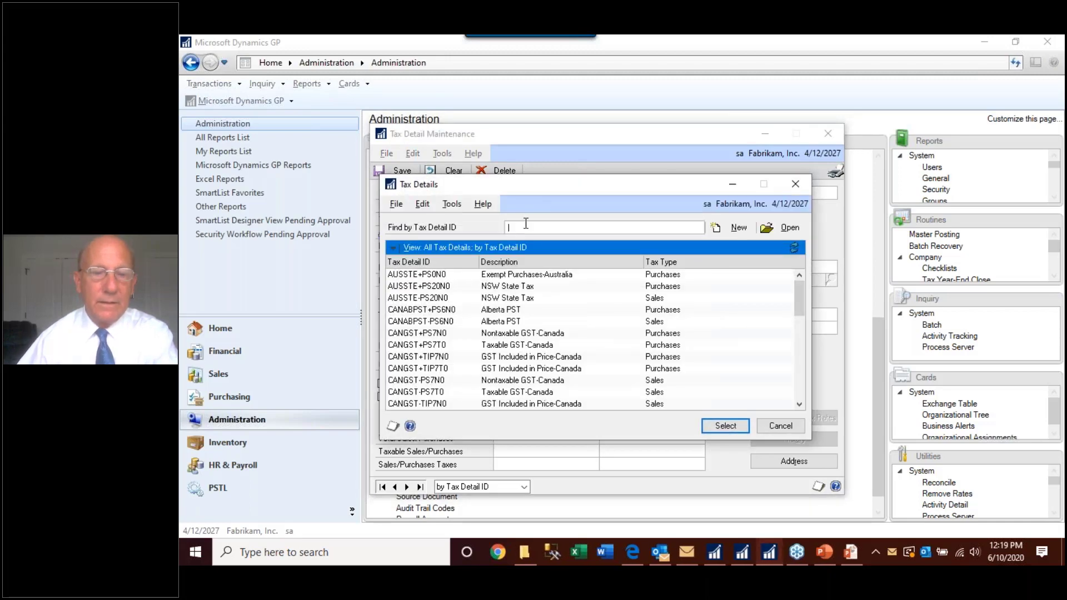
pyautogui.scroll(-10, 503, 354)
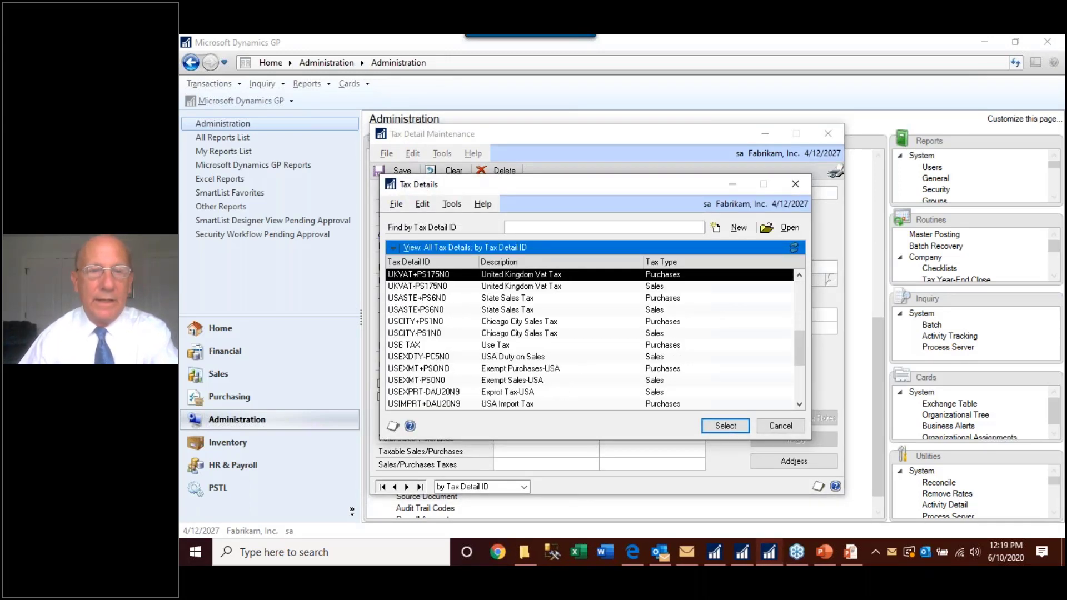
pyautogui.doubleClick(502, 349)
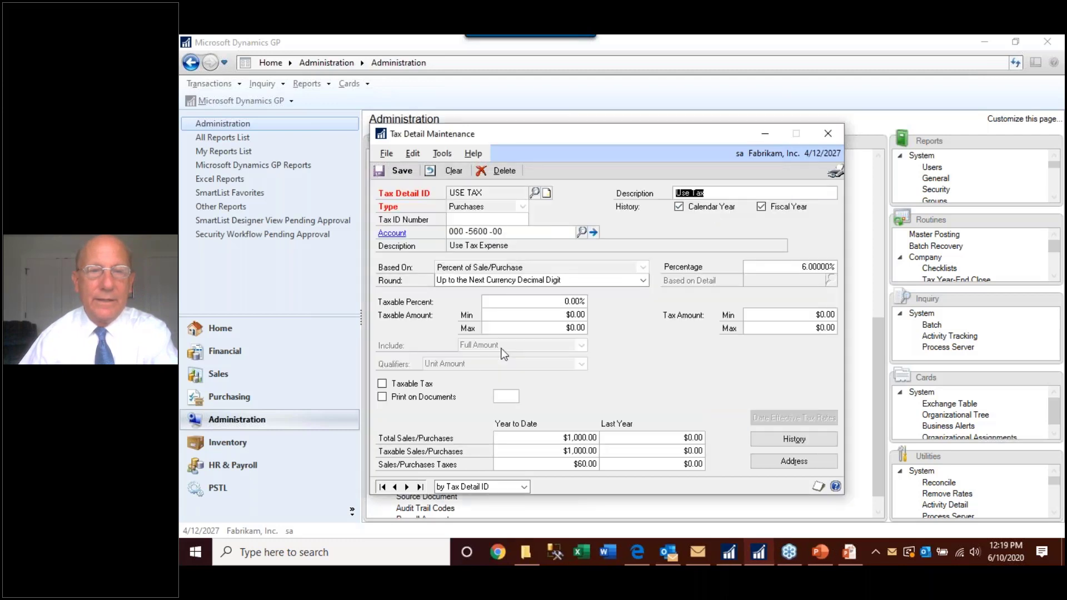
# Step: Examine the USE TAX detail's percentage and its expense account, and close the tax detail without changes
pyautogui.click(817, 268)
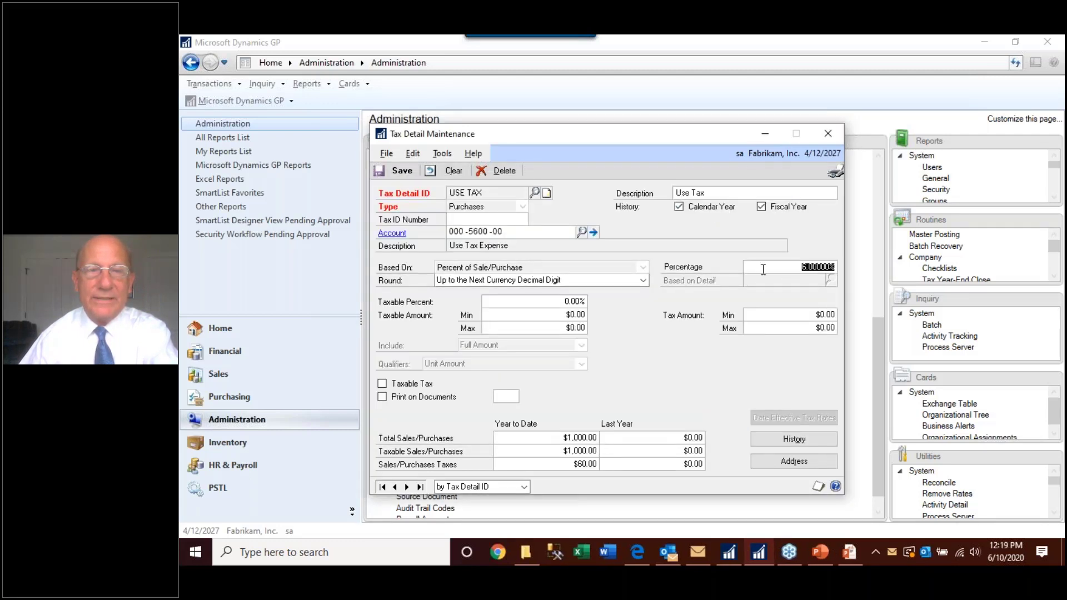
pyautogui.doubleClick(457, 233)
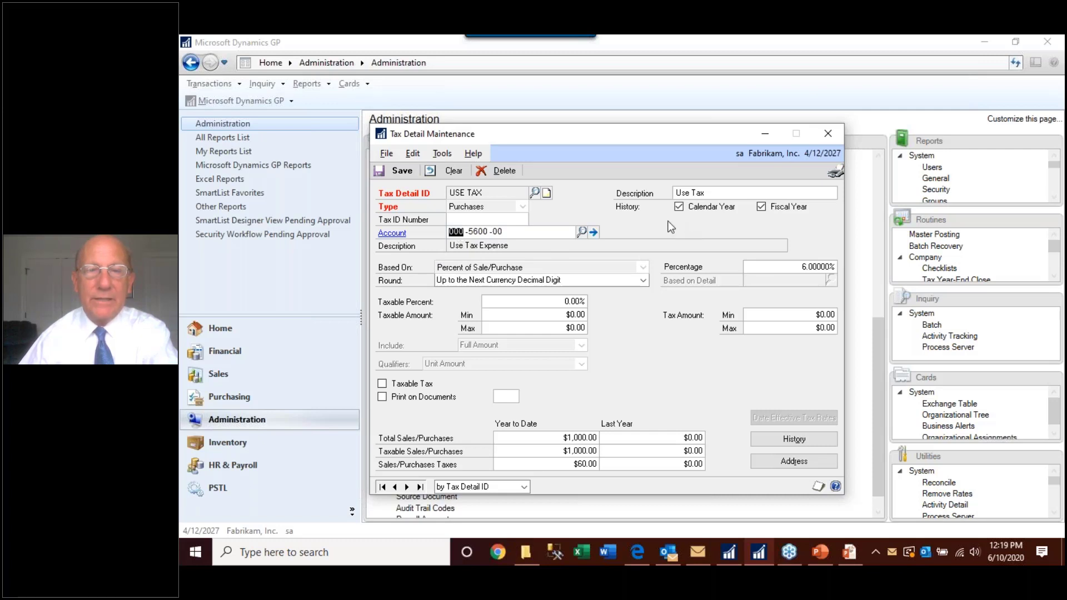
pyautogui.click(838, 134)
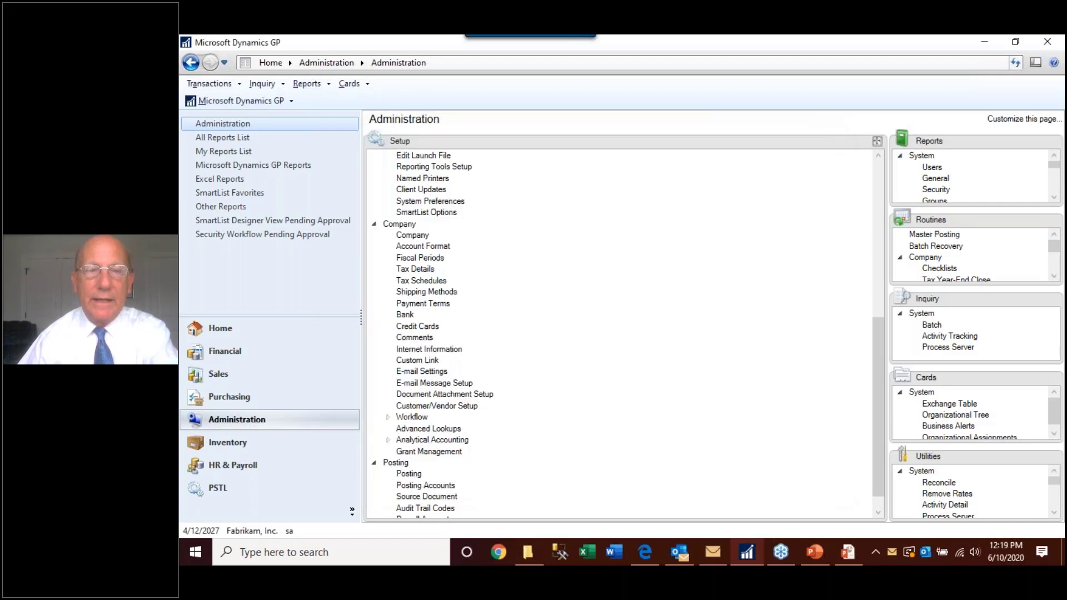
pyautogui.hotkey('alt', 'Tab')
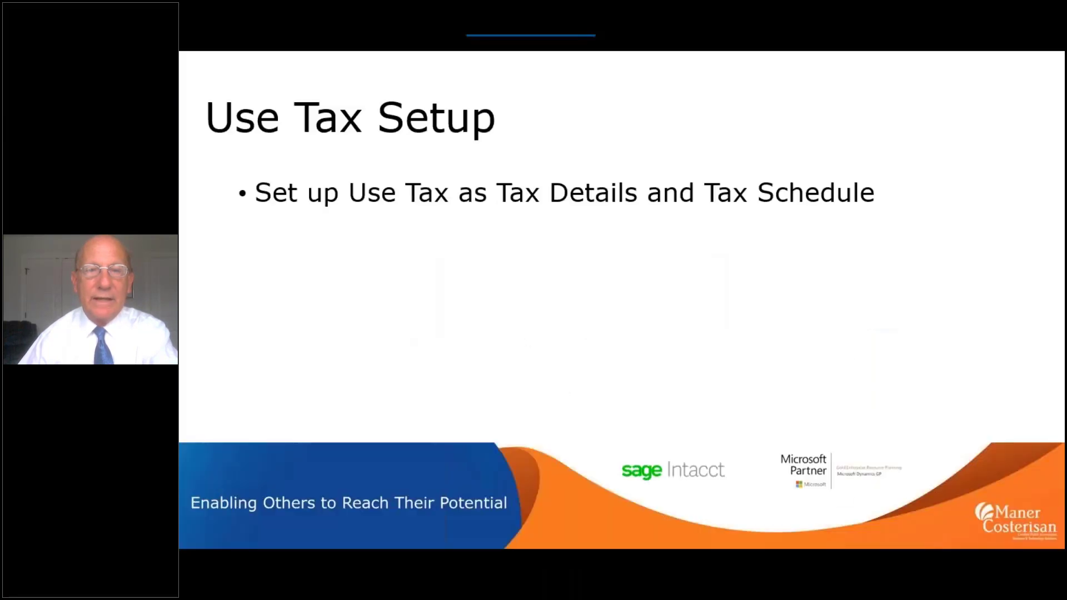
pyautogui.hotkey('alt', 'Tab')
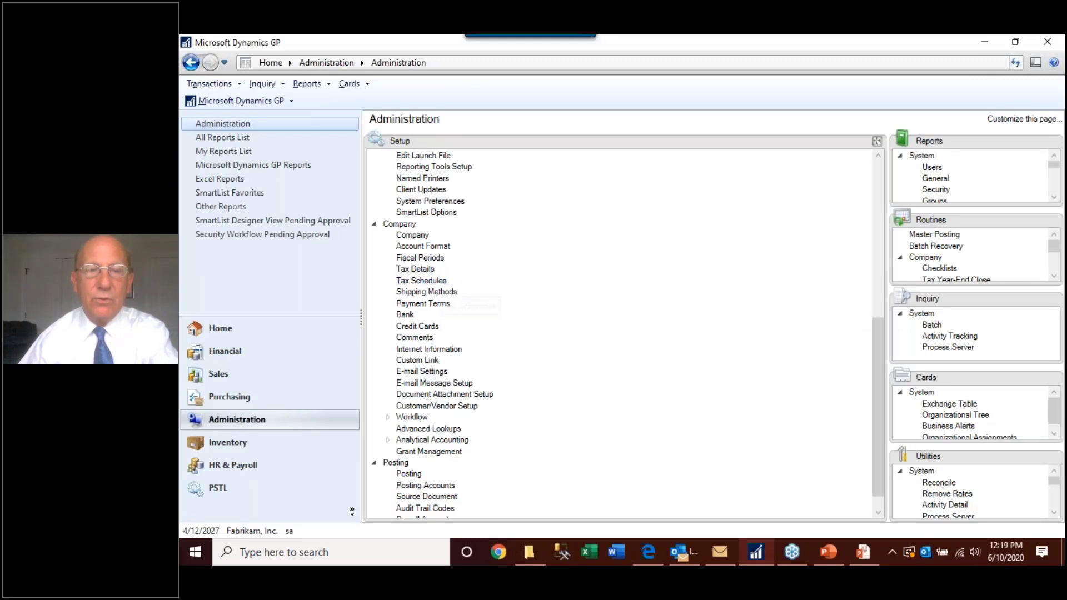
# Step: Bring up the USE TAX schedule in the company's tax schedule setup, check its selected tax details, and close it
pyautogui.click(422, 281)
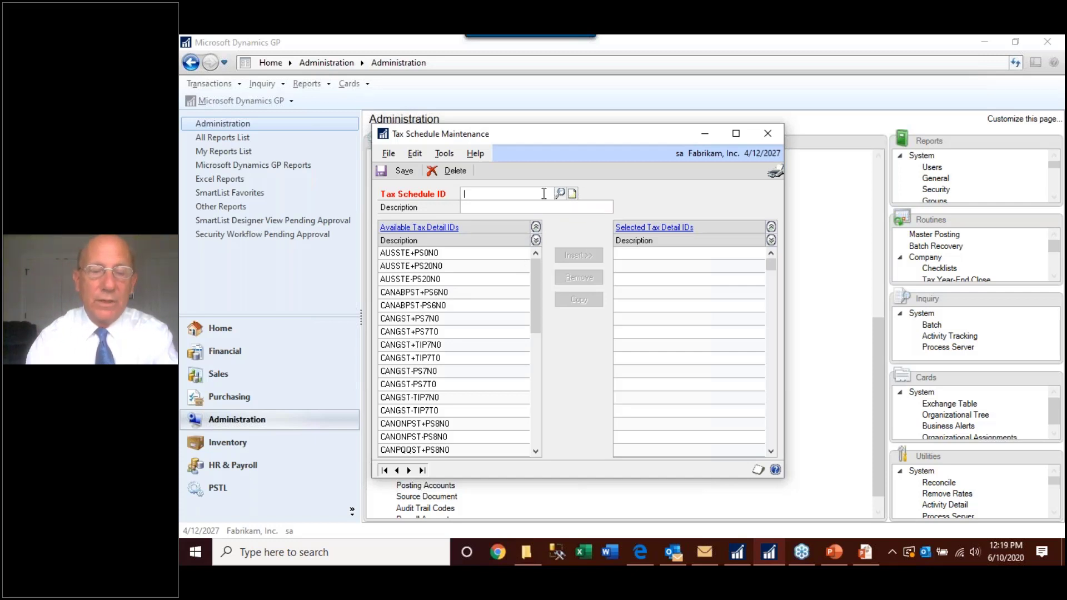
pyautogui.write('USE TAX')
pyautogui.press('Tab')
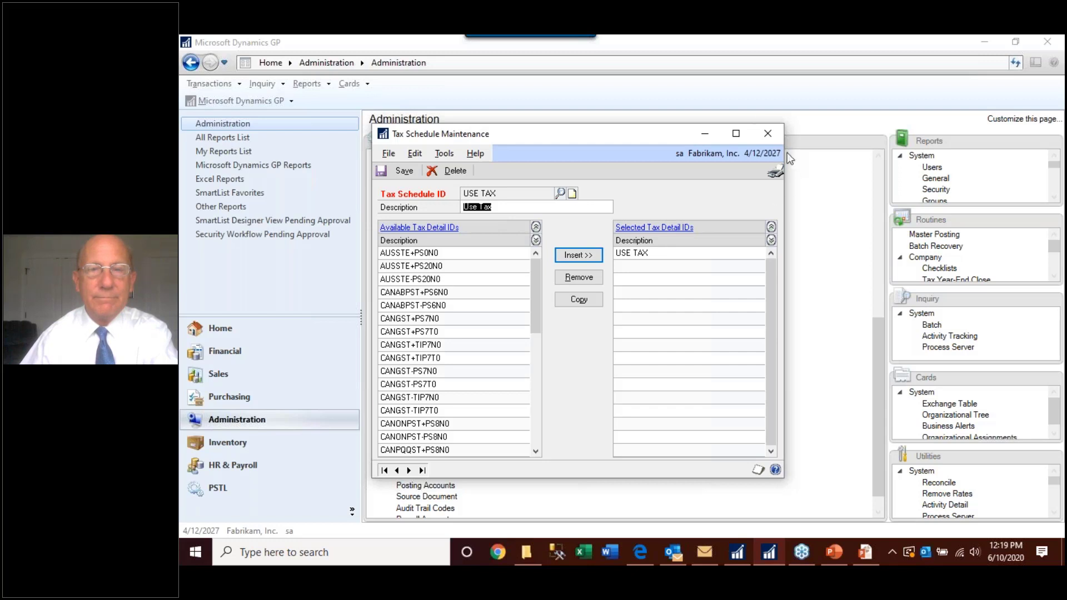
pyautogui.click(767, 134)
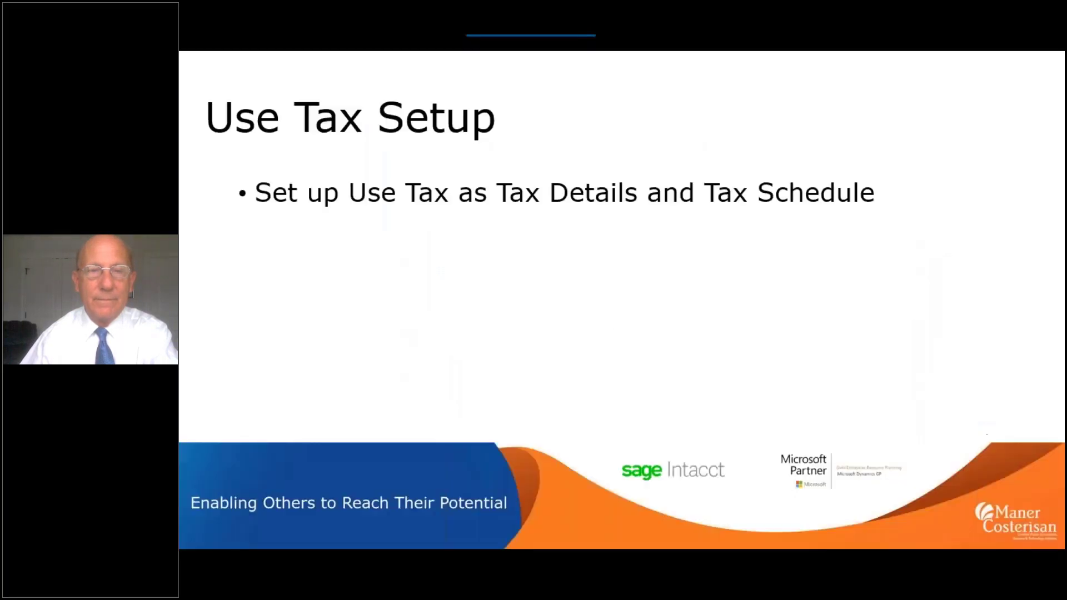
pyautogui.hotkey('alt', 'Tab')
pyautogui.press('Right')
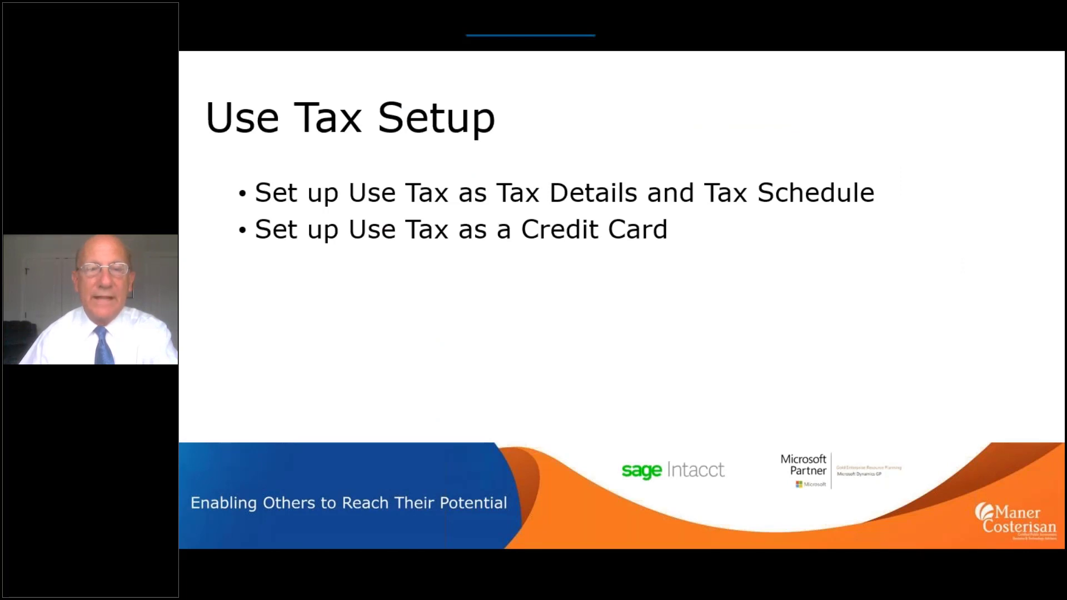
pyautogui.hotkey('alt', 'Tab')
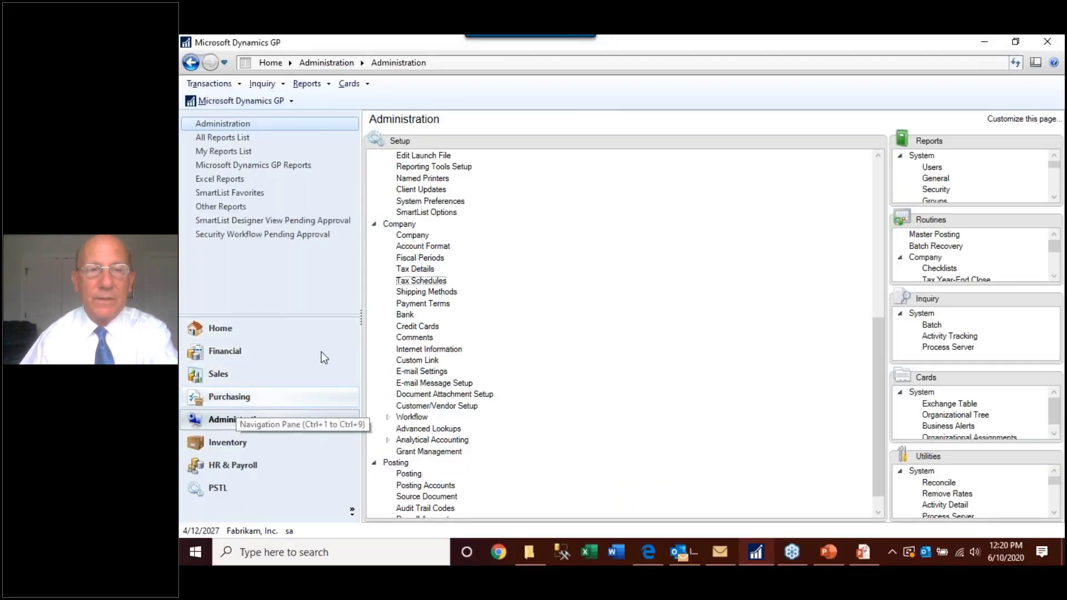
# Step: Bring up the USE TAX card in the company's credit card setup, review its company use and vendor, and close it
pyautogui.click(418, 326)
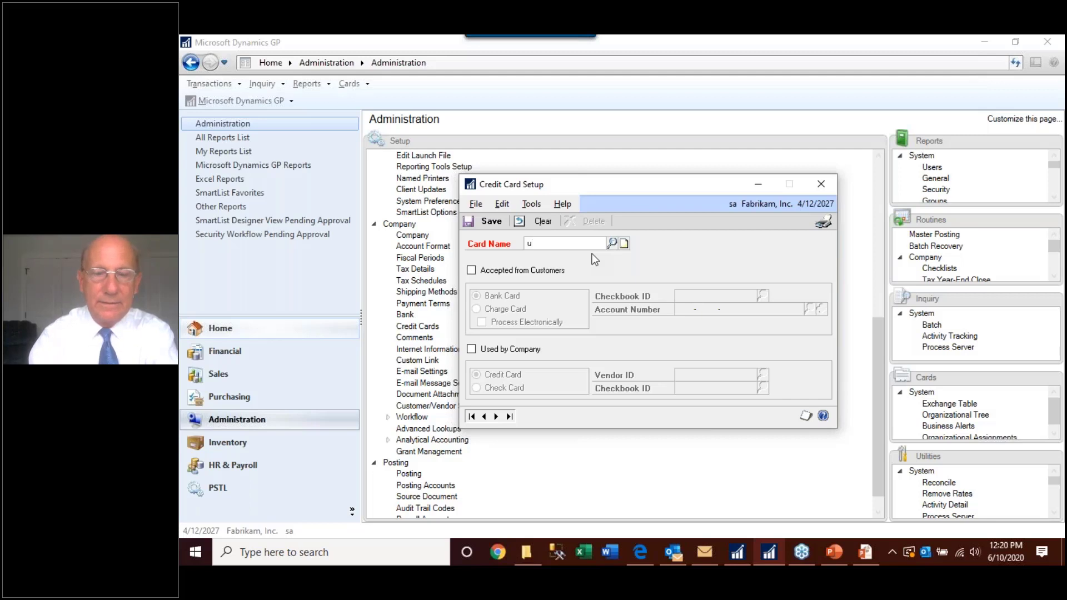
pyautogui.write('USE TAX')
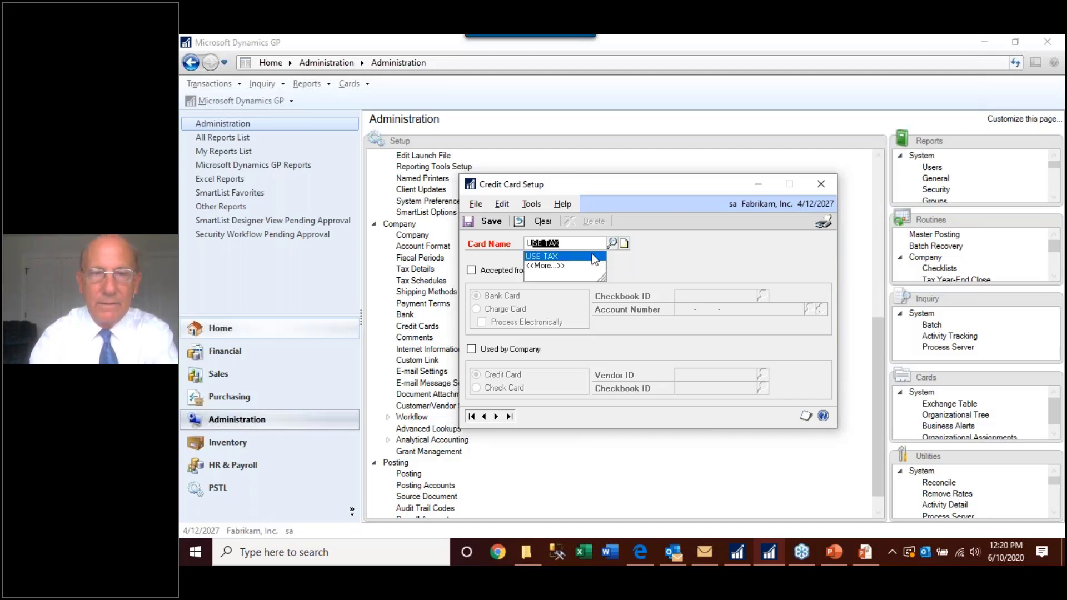
pyautogui.click(593, 256)
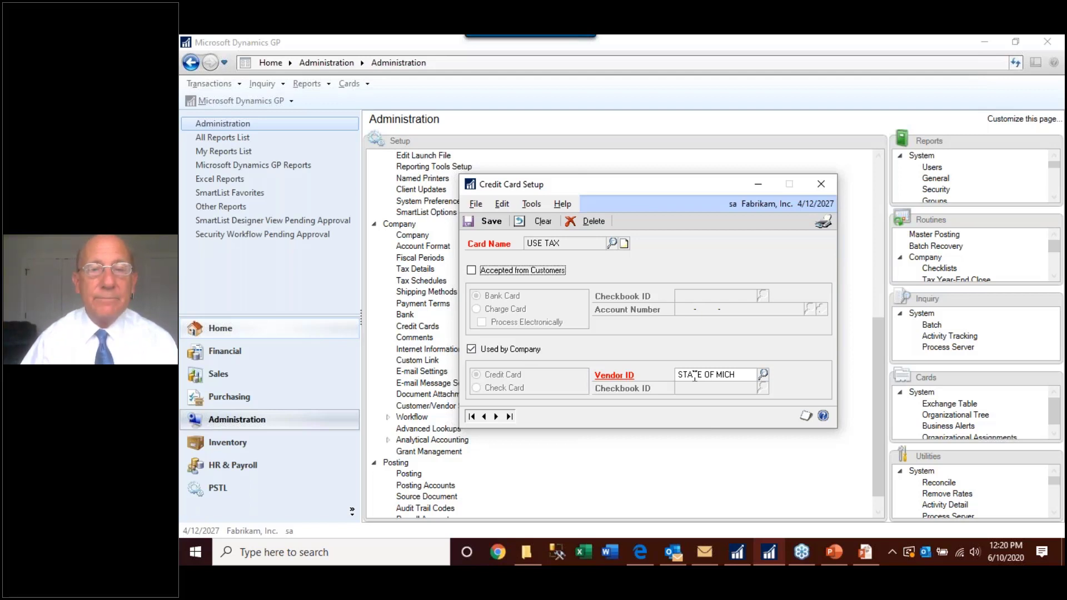
pyautogui.click(824, 188)
pyautogui.hotkey('alt', 'Tab')
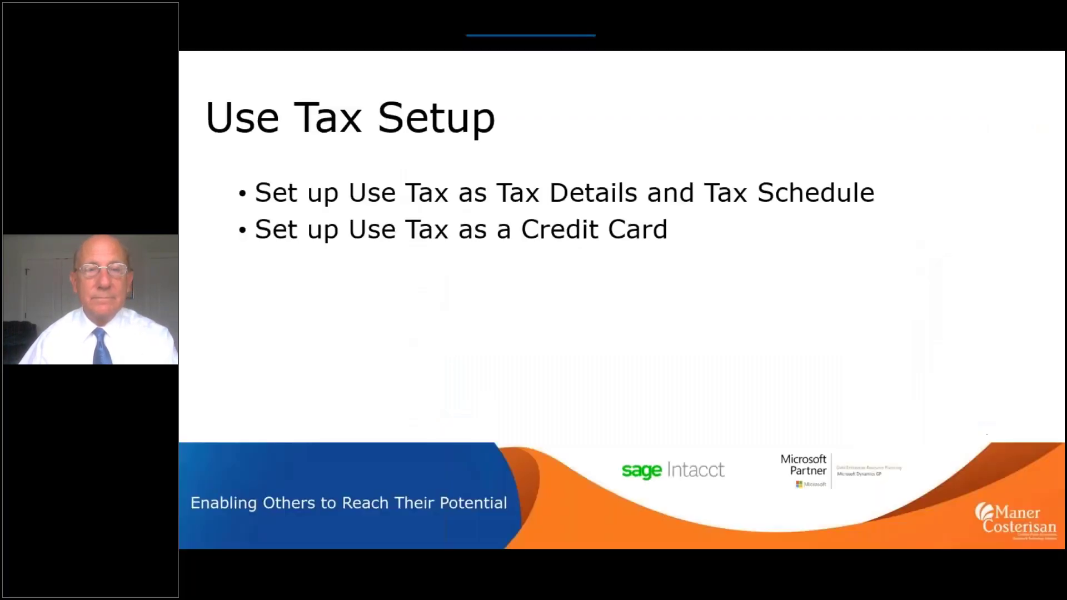
pyautogui.press('Right')
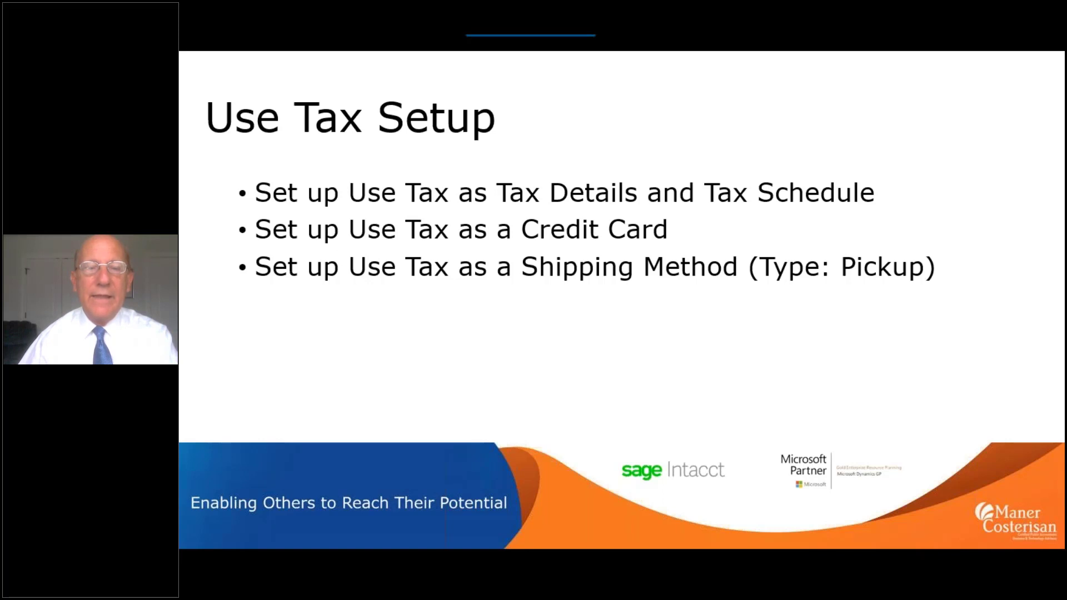
pyautogui.hotkey('alt', 'Tab')
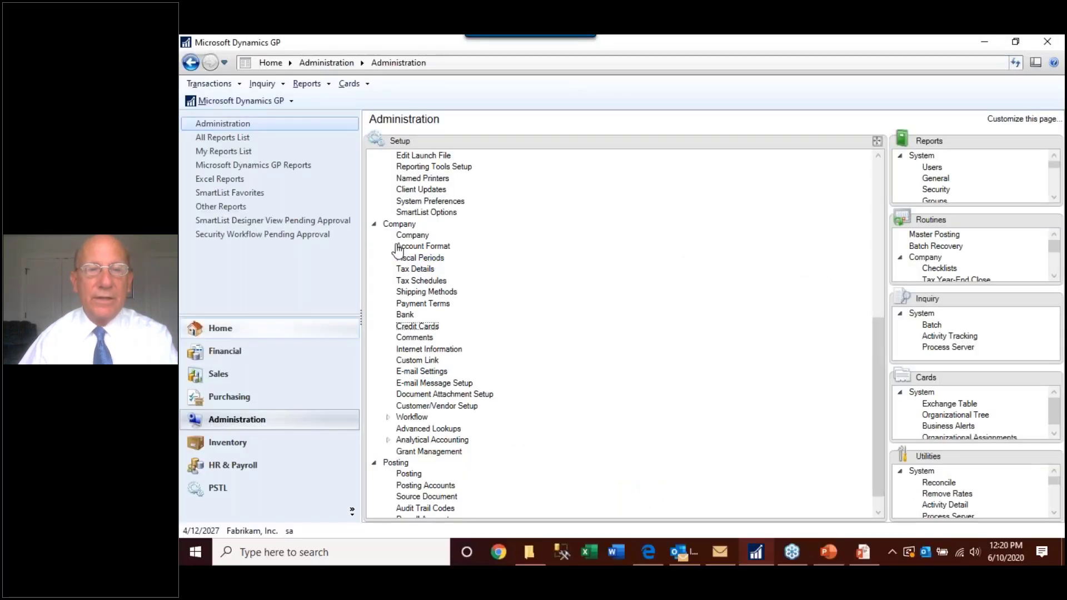
# Step: Bring up the USE TAX shipping method in the company's shipping method setup, check its shipping type, and close it
pyautogui.click(428, 291)
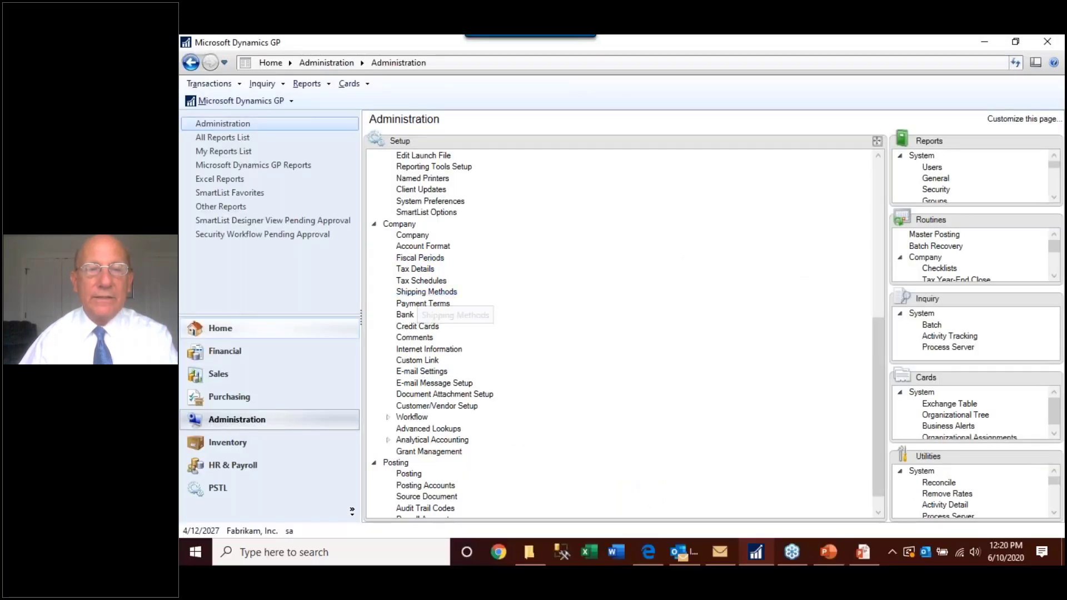
pyautogui.write('USE TAX')
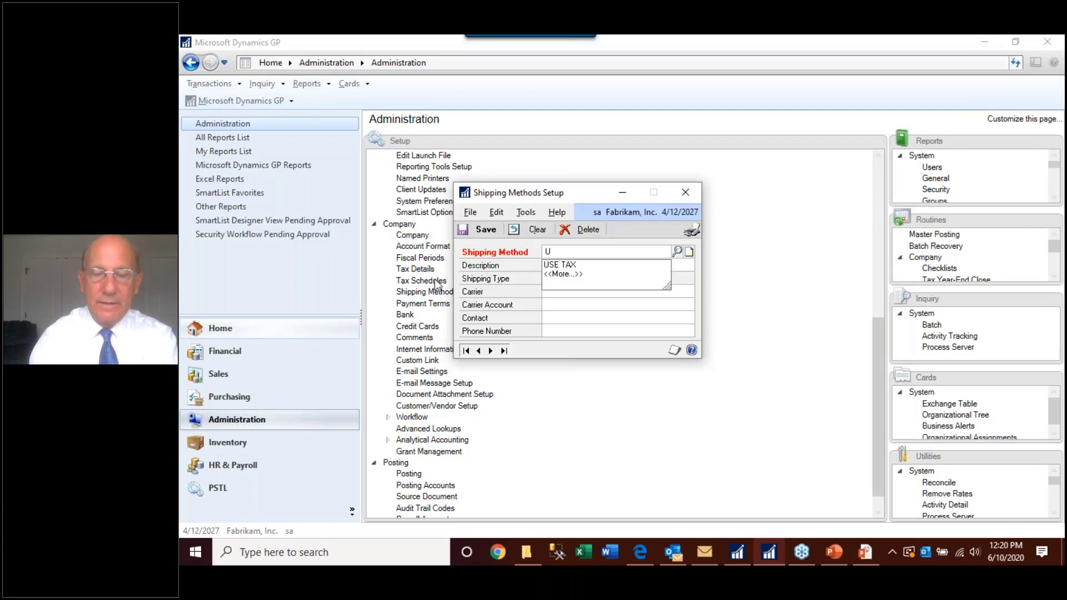
pyautogui.press('Tab')
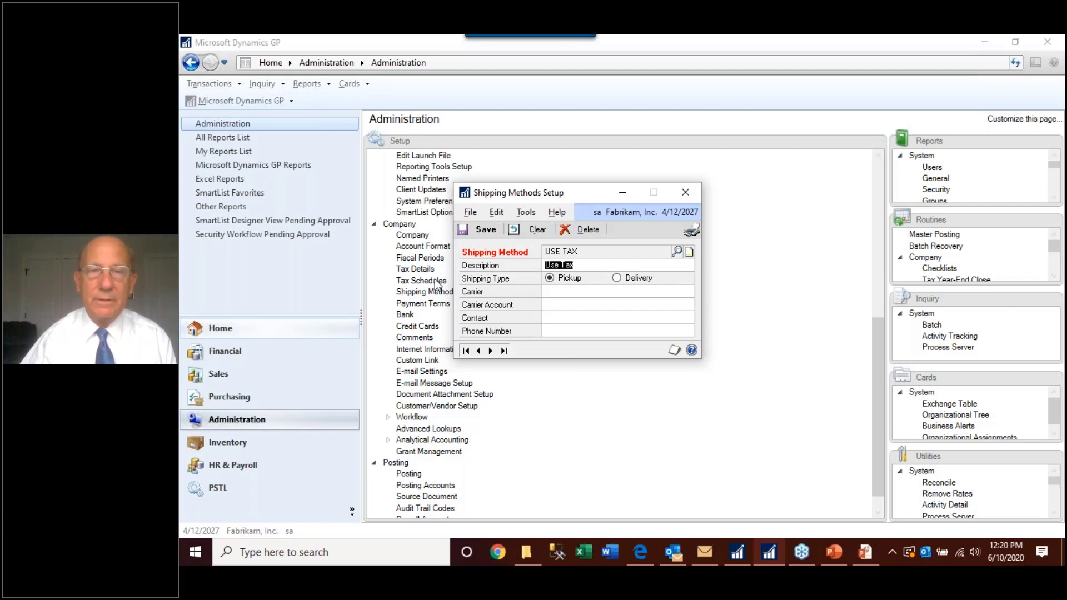
pyautogui.click(683, 197)
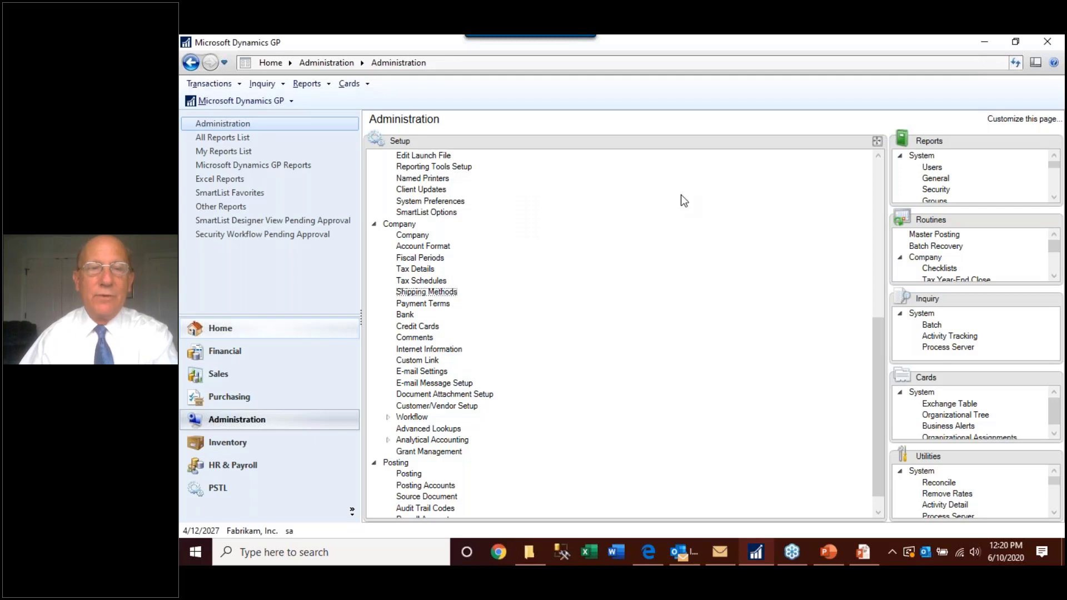
# Step: Switch to the PowerPoint presentation, show the Use Tax Setup slide, and return to Dynamics GP
pyautogui.hotkey('alt', 'Tab')
pyautogui.press('Right')
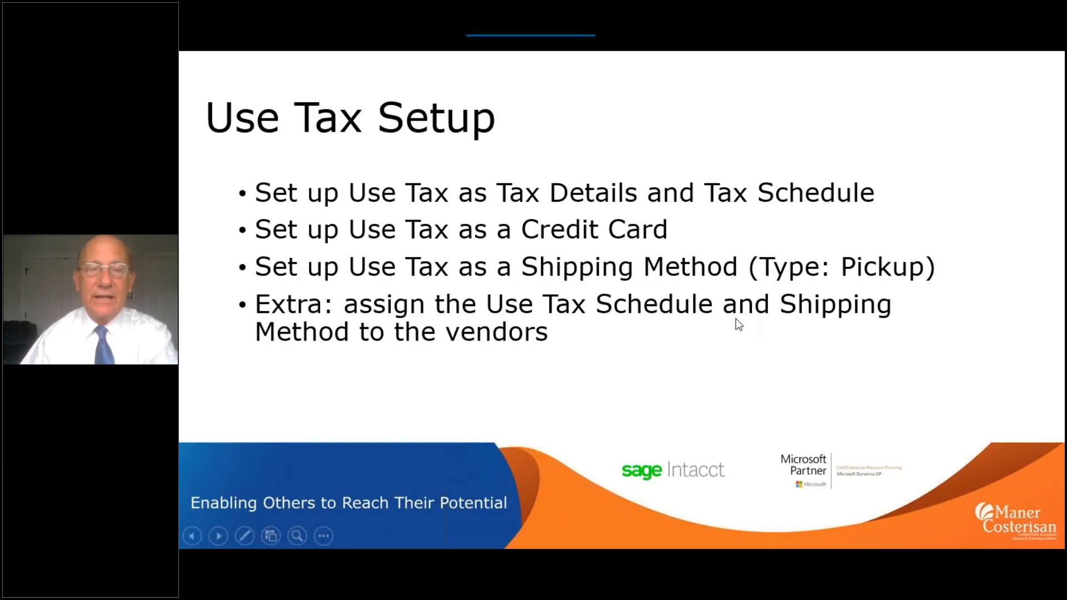
pyautogui.hotkey('alt', 'Tab')
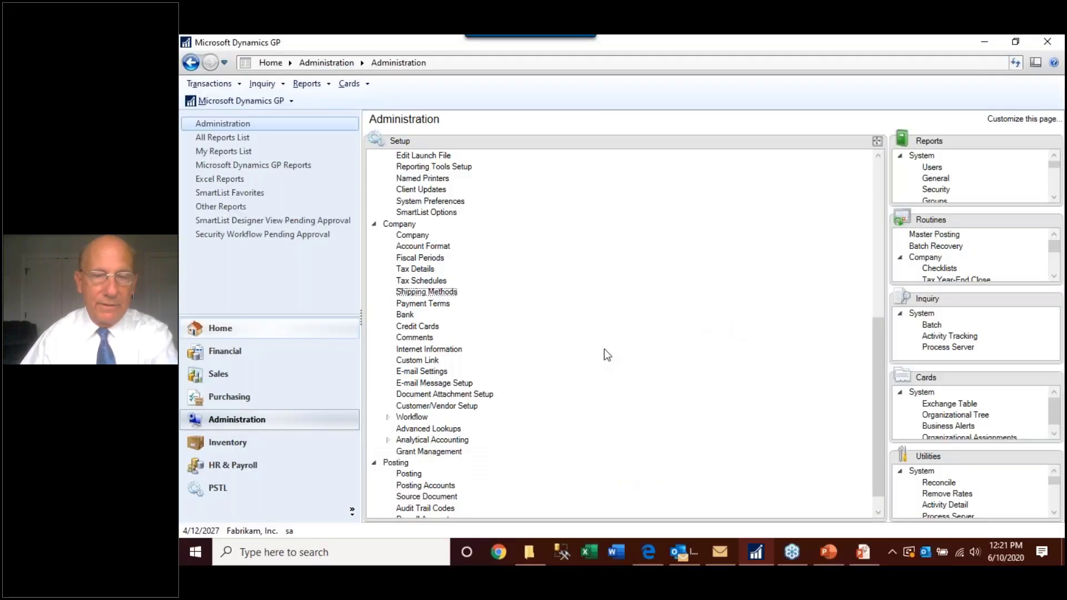
# Step: Bring up vendor WESTJUNC0001 in Purchasing's vendor maintenance, check its tax schedule and shipping method, and close the card
pyautogui.click(256, 396)
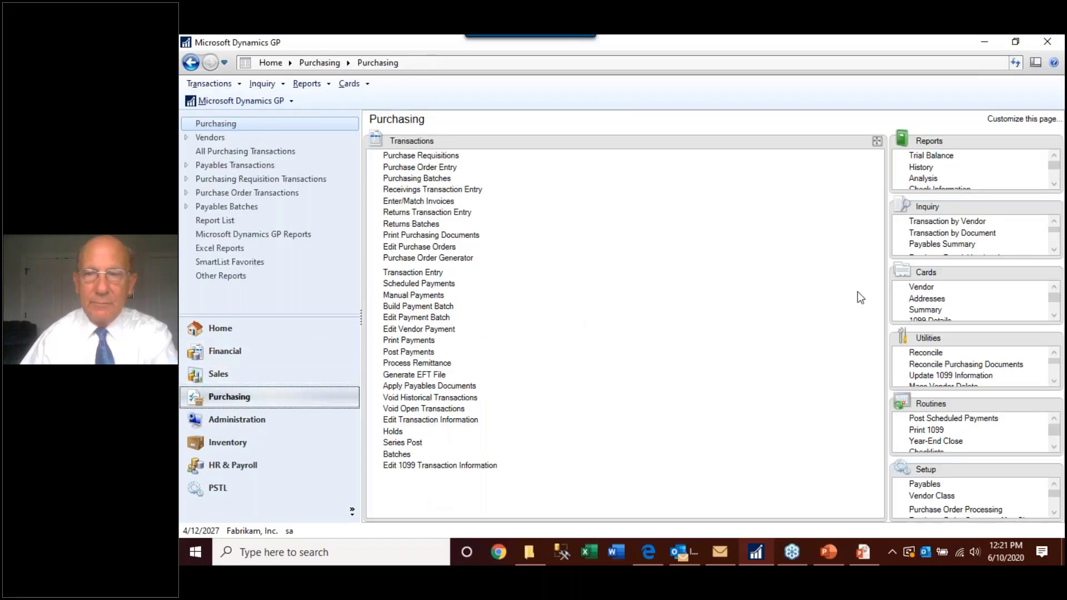
pyautogui.click(914, 288)
pyautogui.write('W')
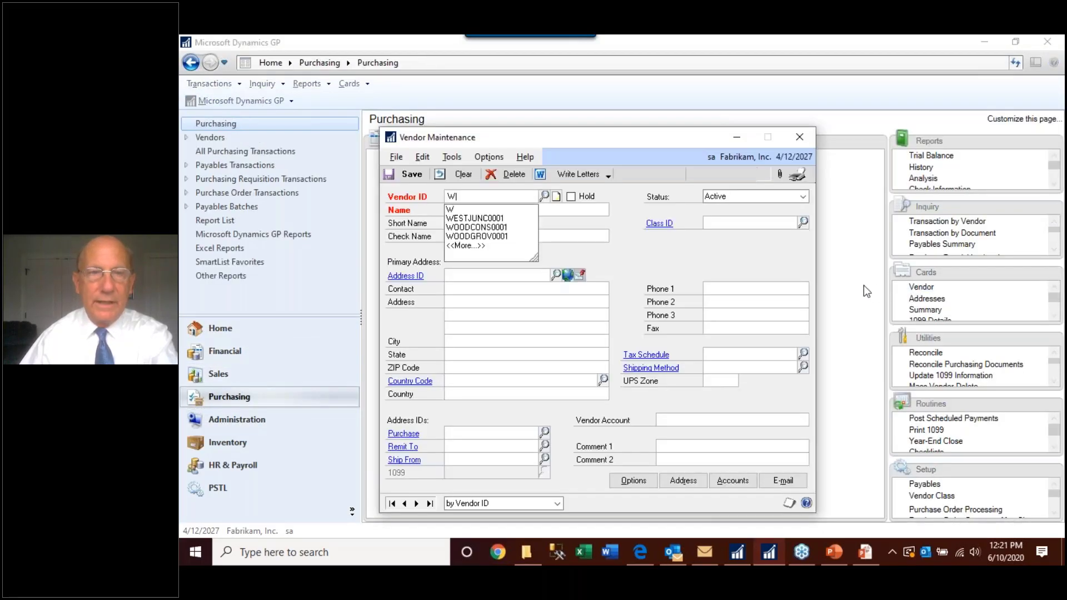
pyautogui.press('Return')
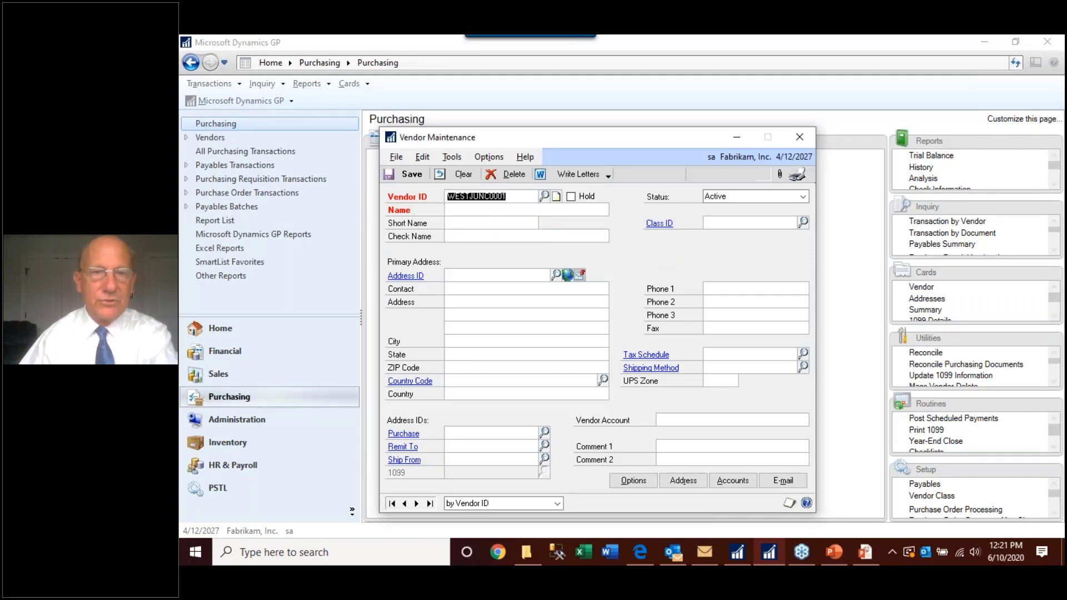
pyautogui.press('Tab')
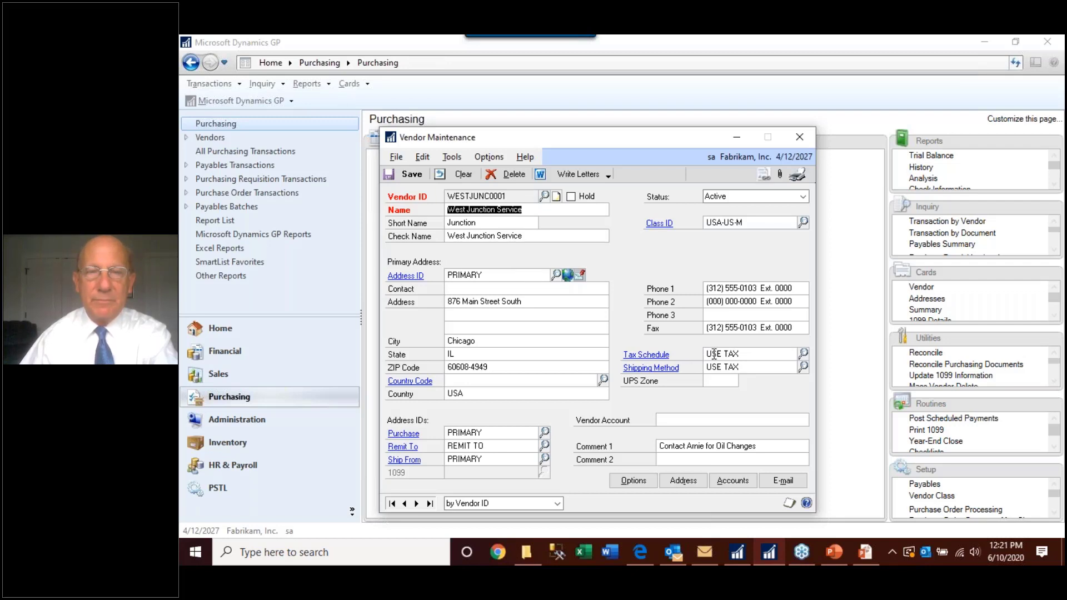
pyautogui.click(798, 139)
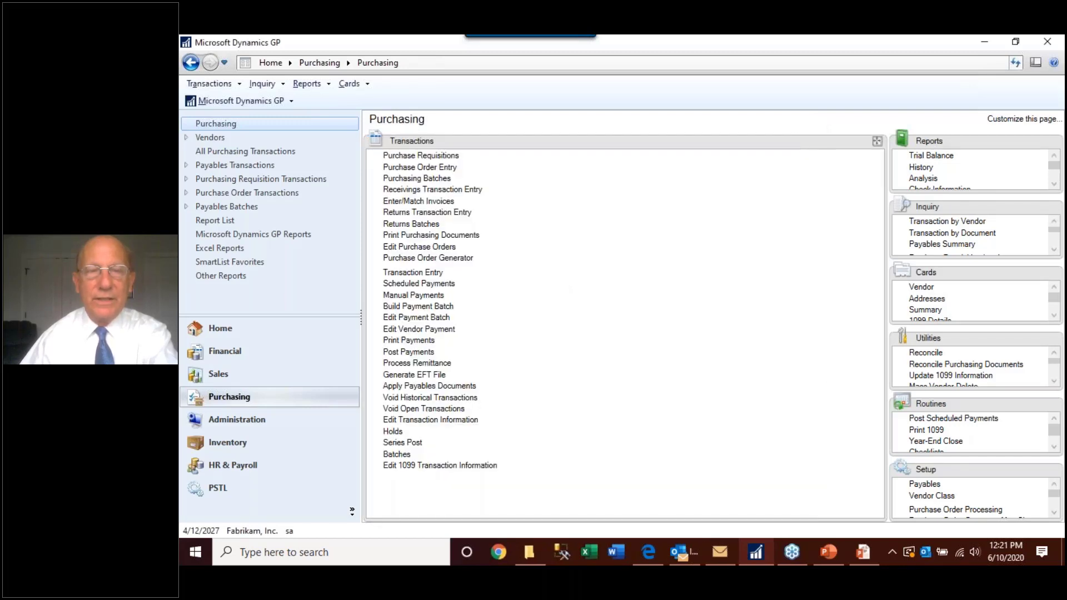
# Step: Switch to the PowerPoint presentation and advance to the Multicurrency slide
pyautogui.hotkey('alt', 'Tab')
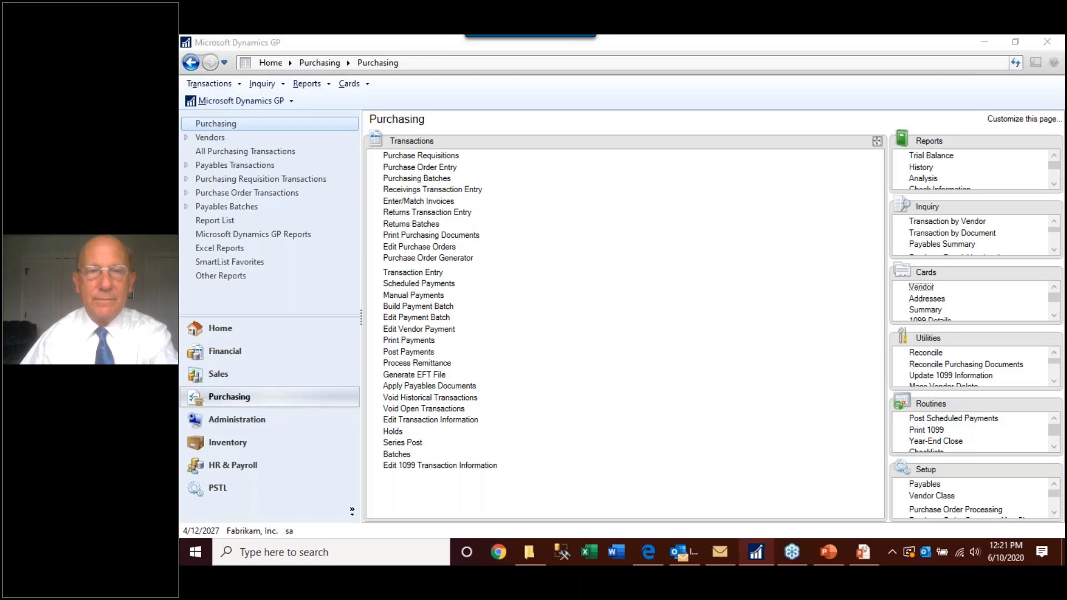
pyautogui.press('Right')
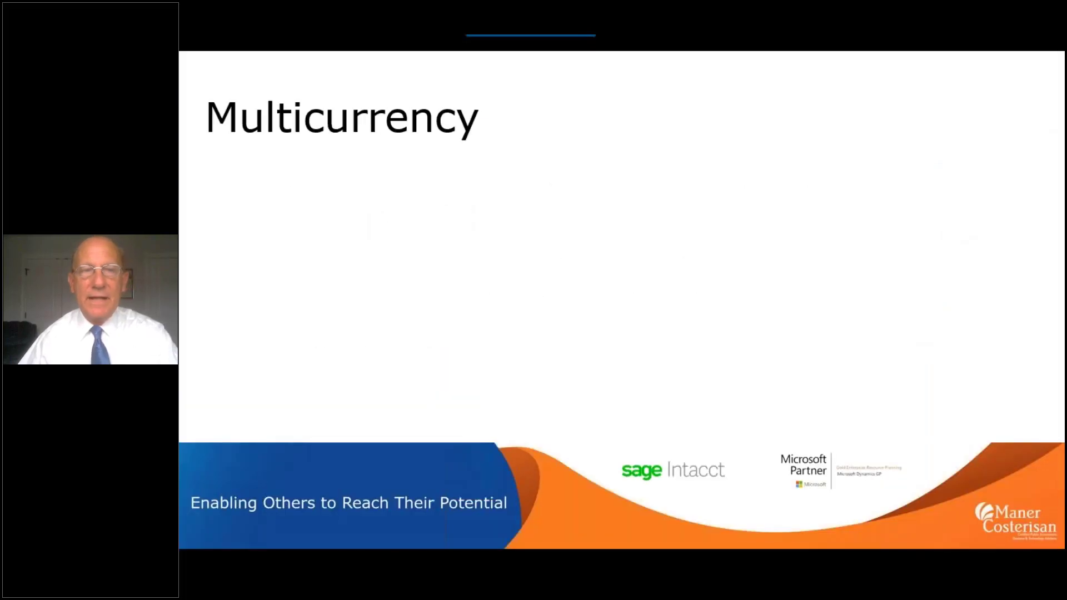
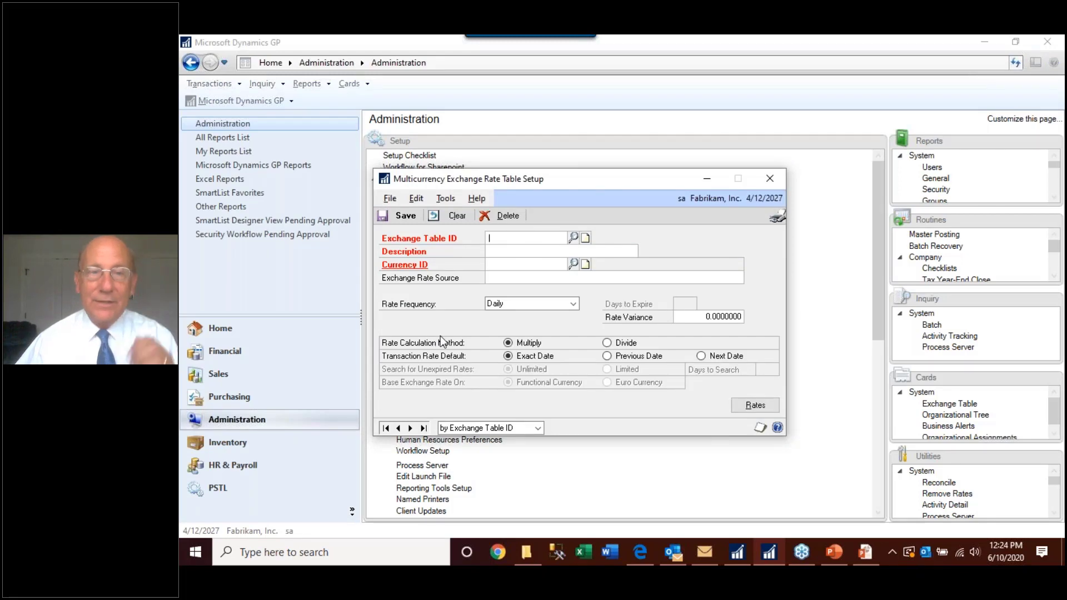
# Step: Look through the Canadian exchange tables and load Z-C$-AVG, Canadian-Average, into the exchange rate table setup
pyautogui.click(573, 237)
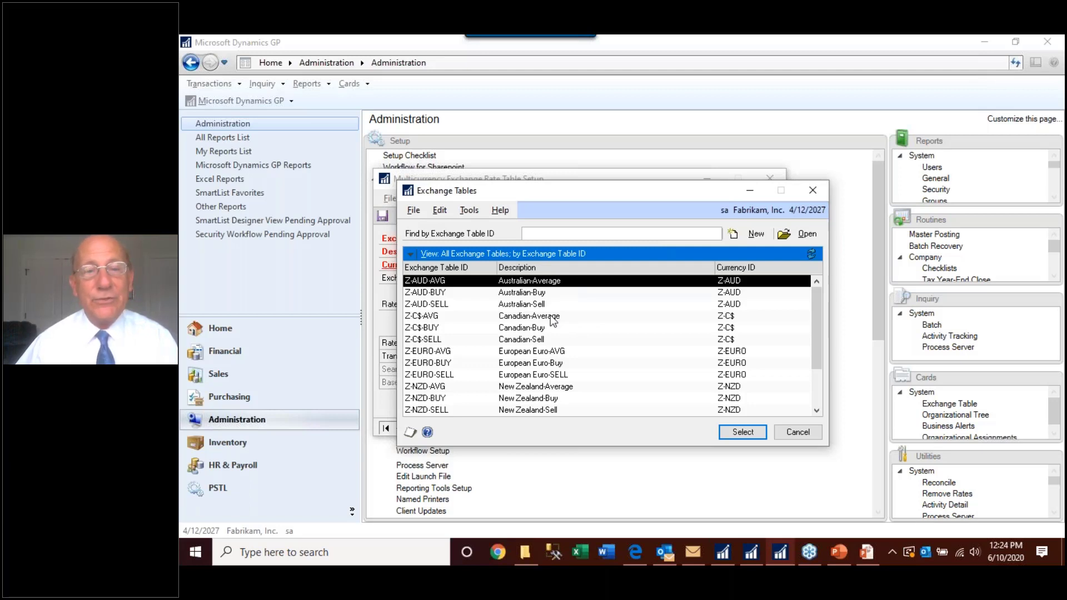
pyautogui.click(537, 330)
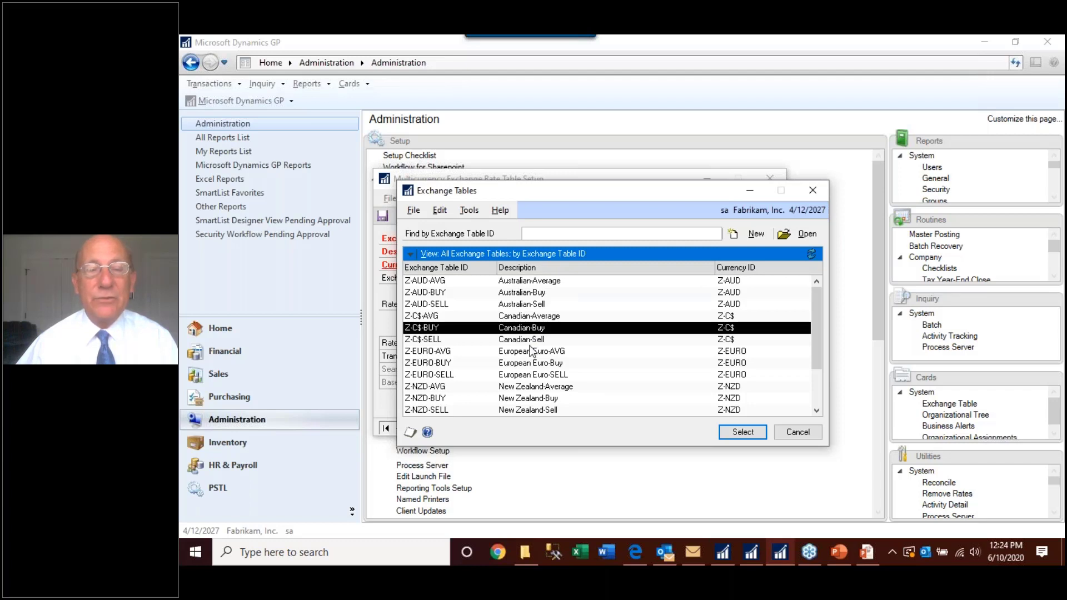
pyautogui.click(532, 340)
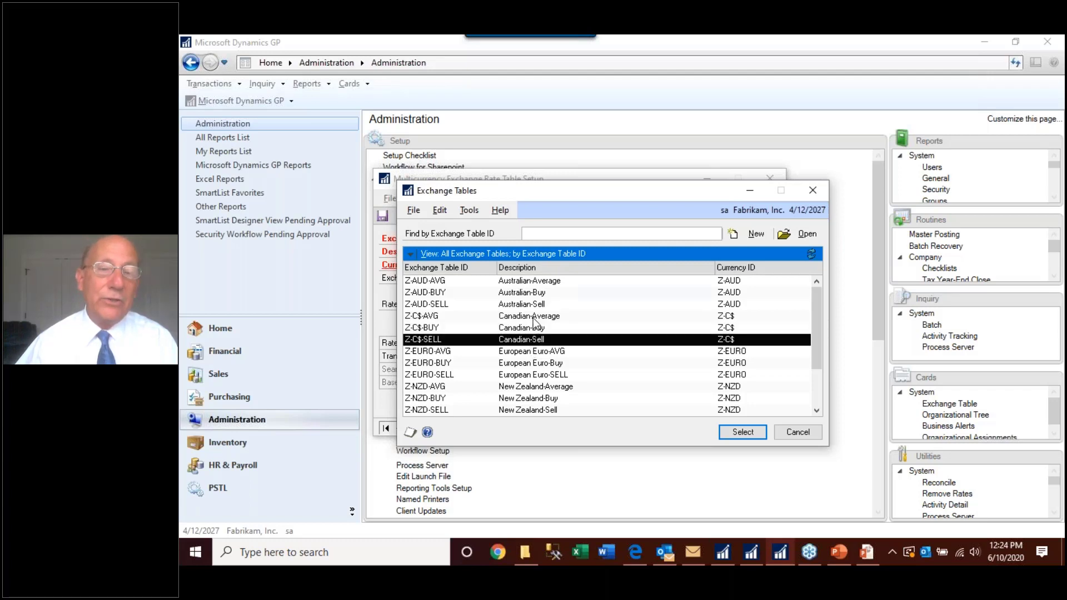
pyautogui.click(532, 316)
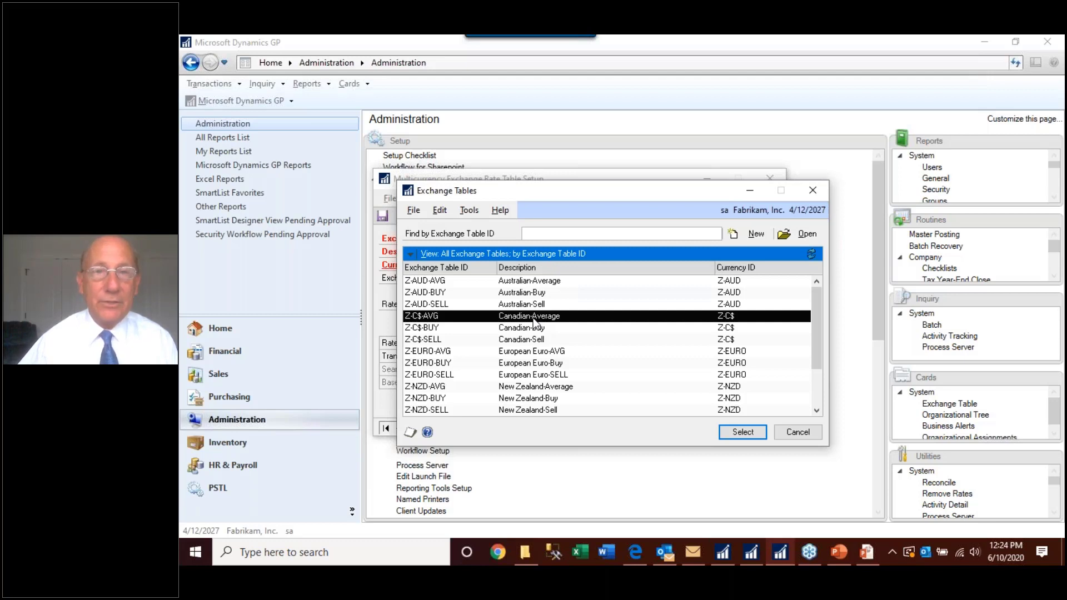
pyautogui.doubleClick(532, 316)
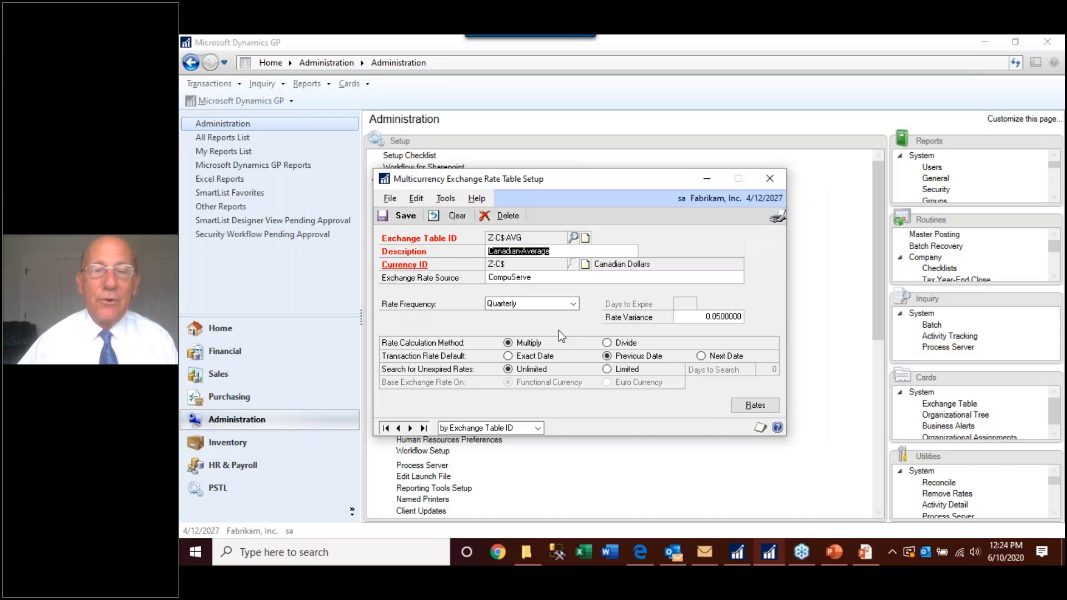
# Step: Review the Canadian-Average table's exchange rates dated 4/12/2027 and 4/30/2027, and close the rate and table setup windows
pyautogui.click(755, 406)
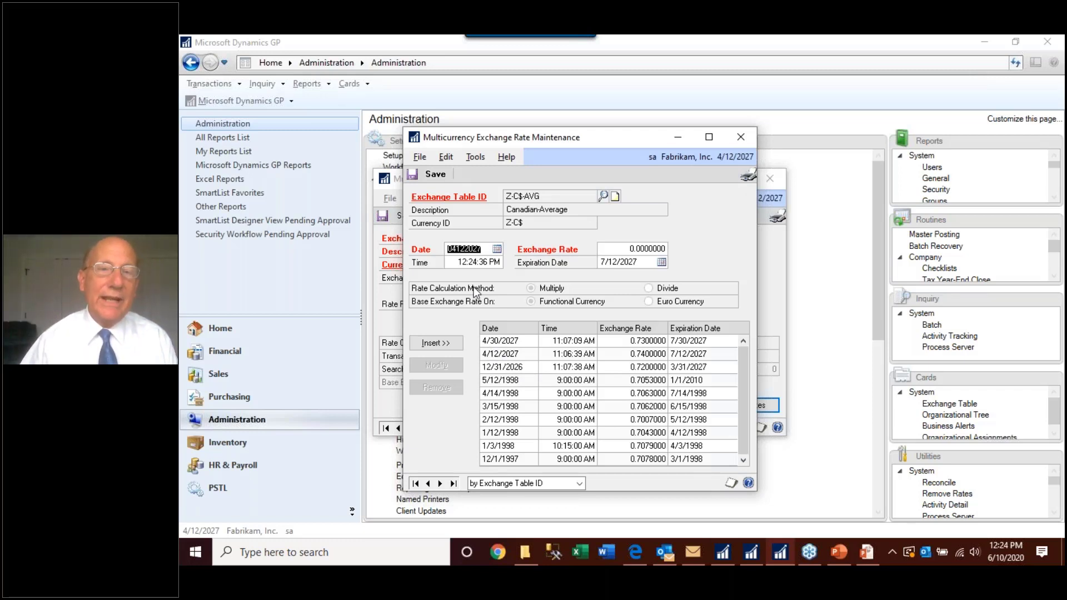
pyautogui.click(656, 248)
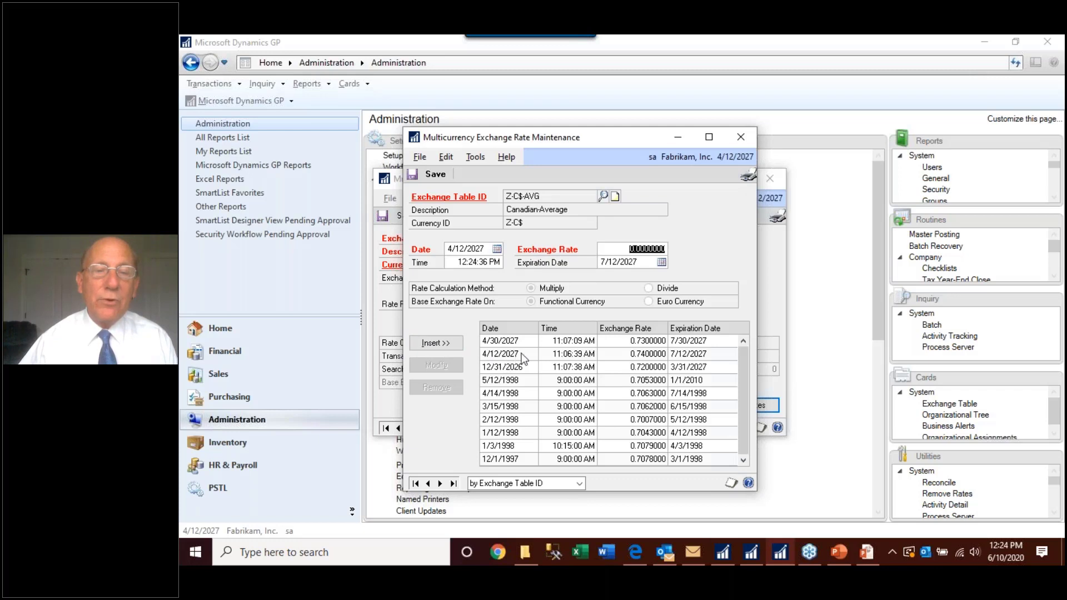
pyautogui.click(683, 355)
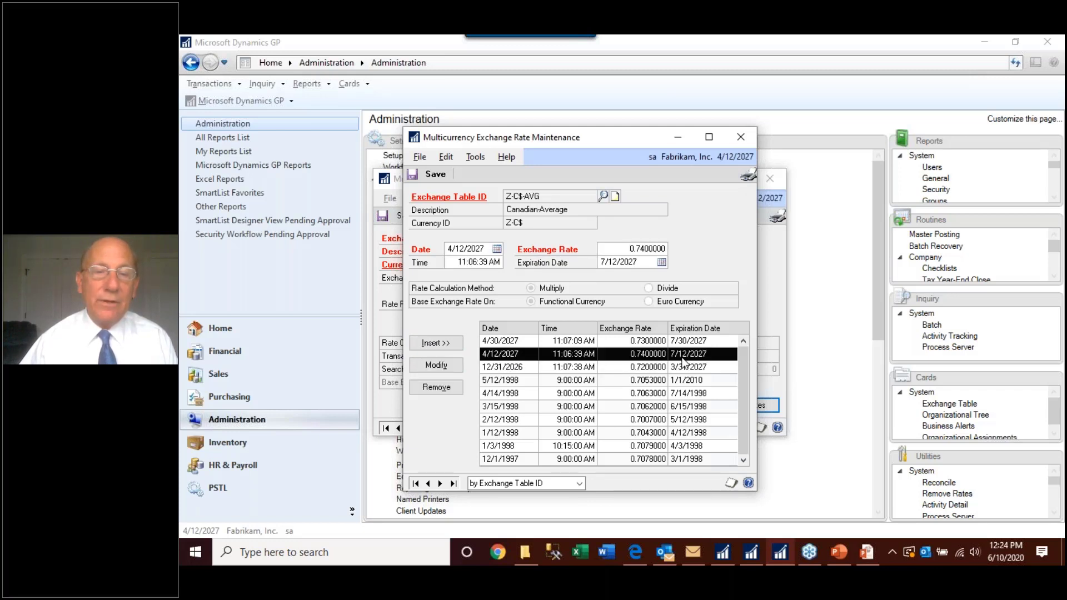
pyautogui.click(646, 343)
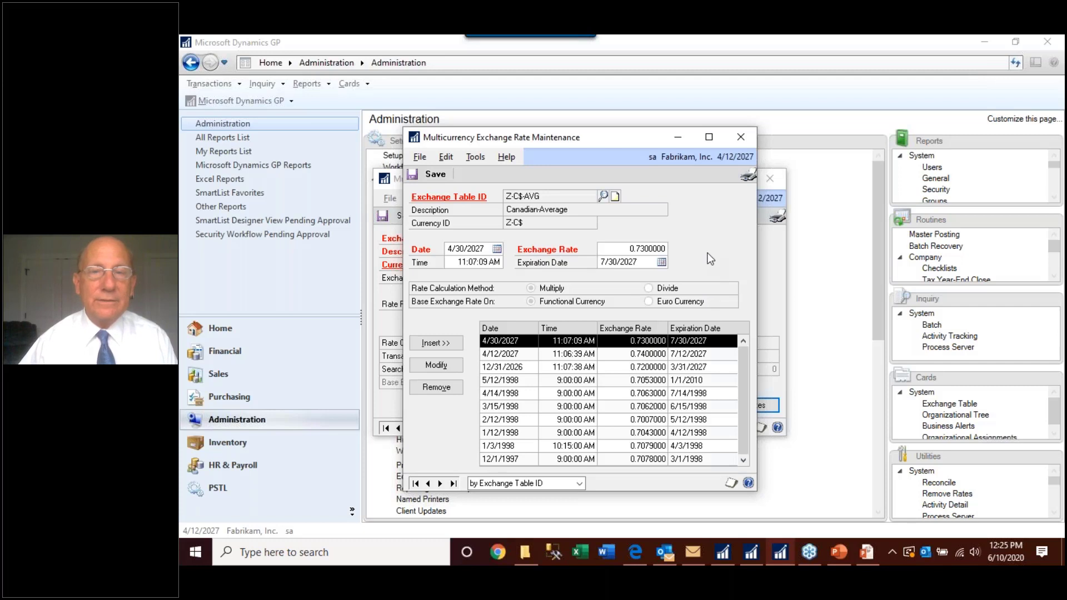
pyautogui.click(743, 138)
pyautogui.click(768, 185)
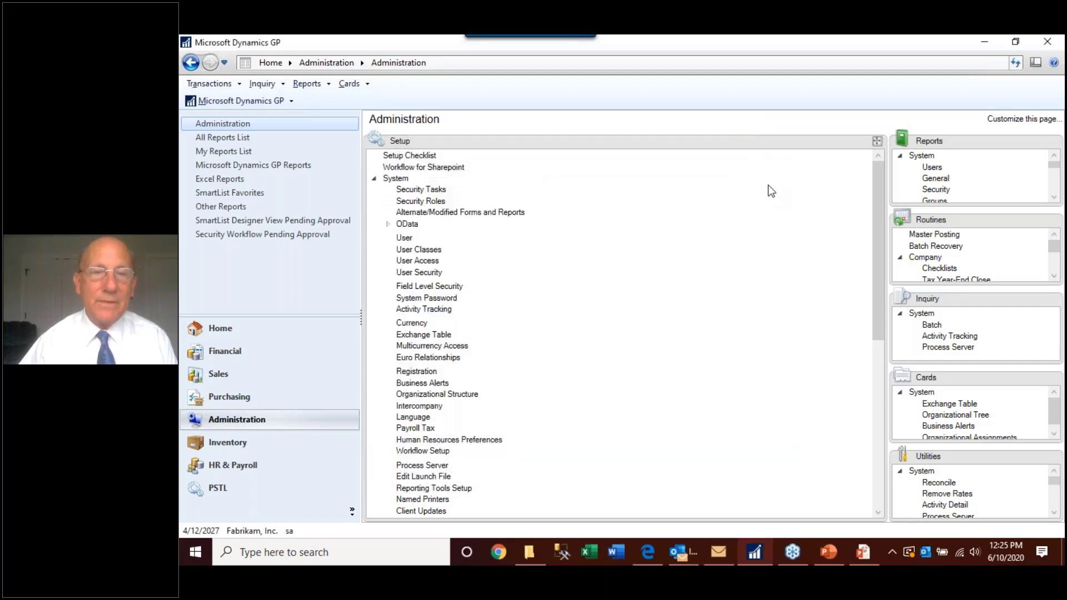
# Step: Start a payables invoice in Purchasing dated 4/12/2027 for vendor BERGERON0001, accepting the vendor's default currency Z-C$
pyautogui.click(271, 396)
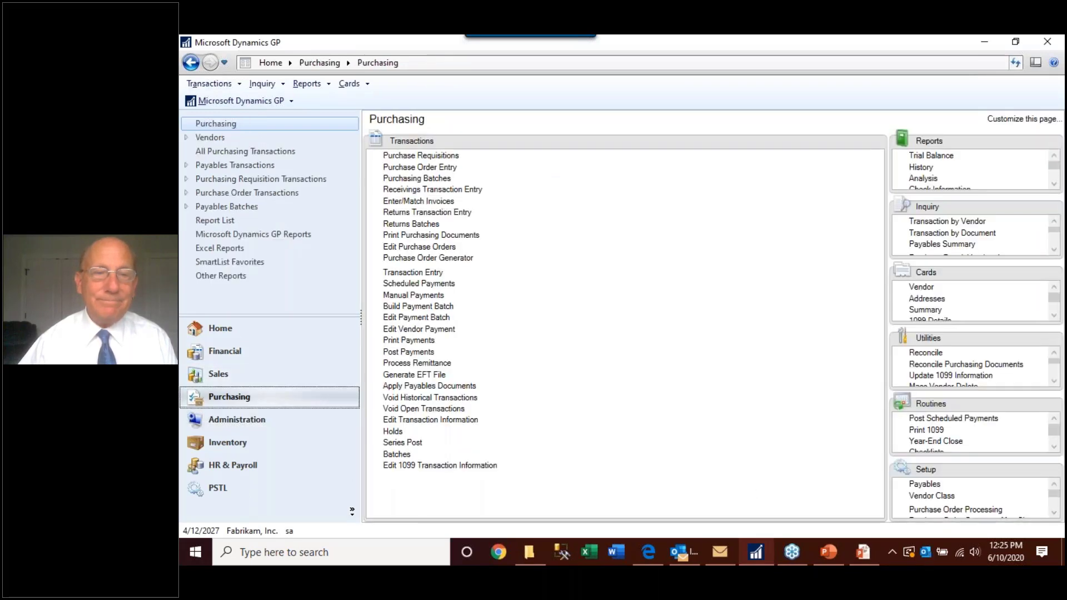
pyautogui.click(412, 272)
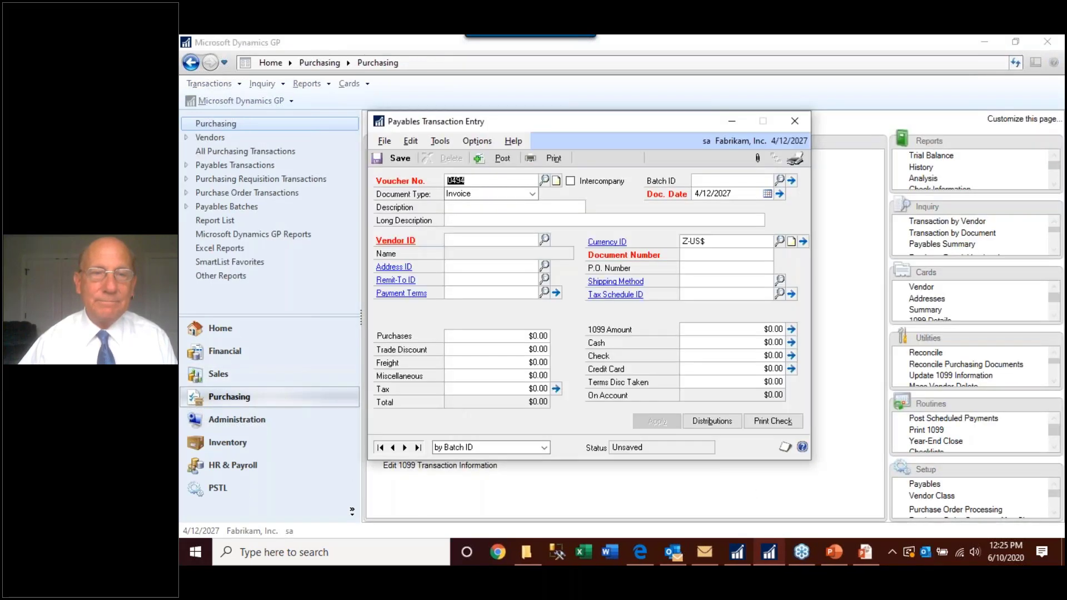
pyautogui.click(450, 206)
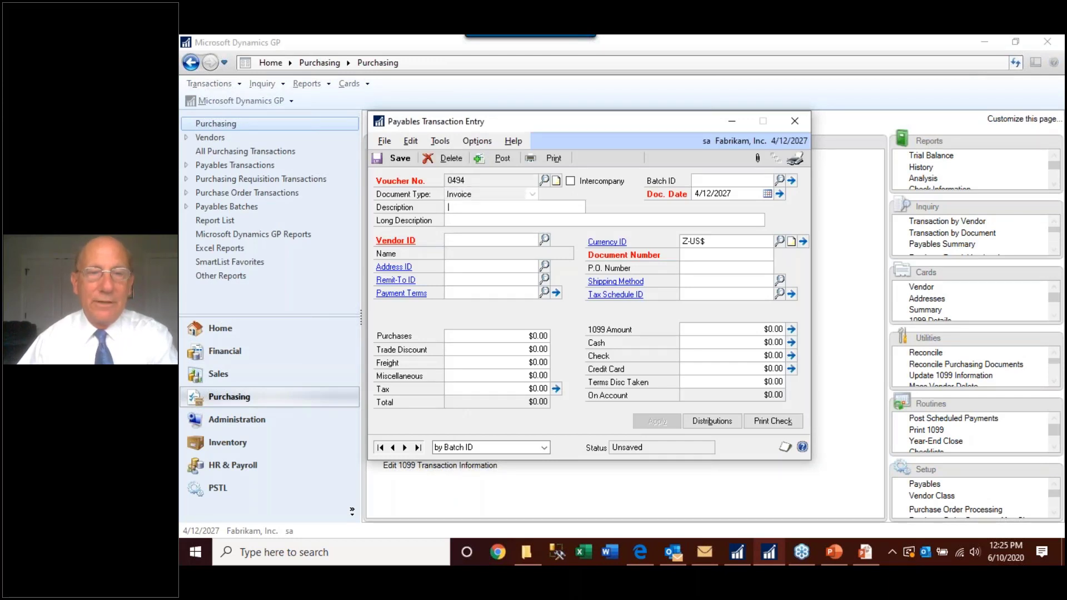
pyautogui.press('Tab')
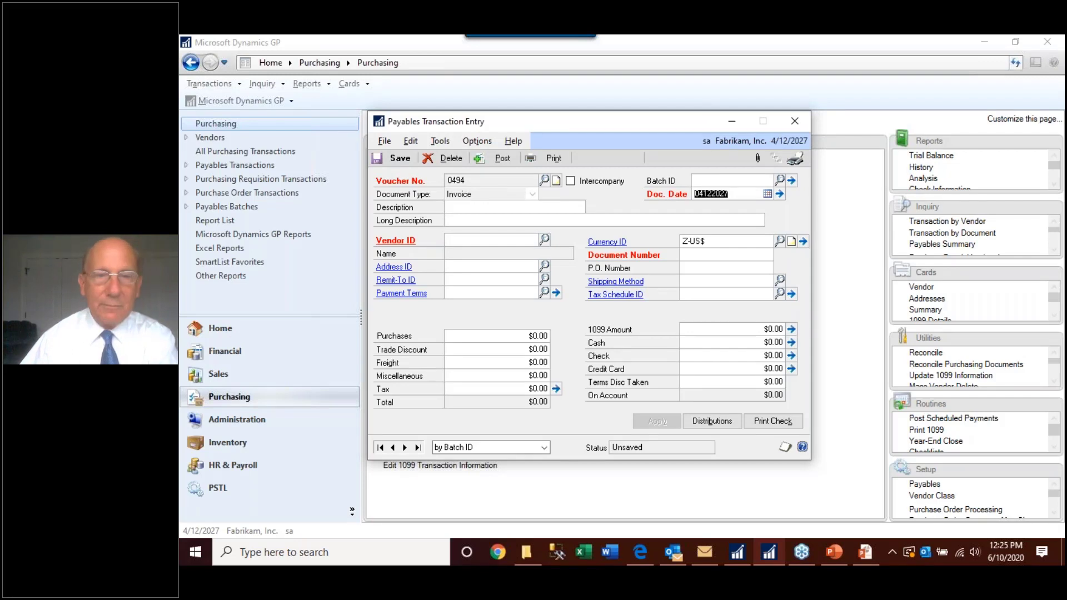
pyautogui.press('Tab')
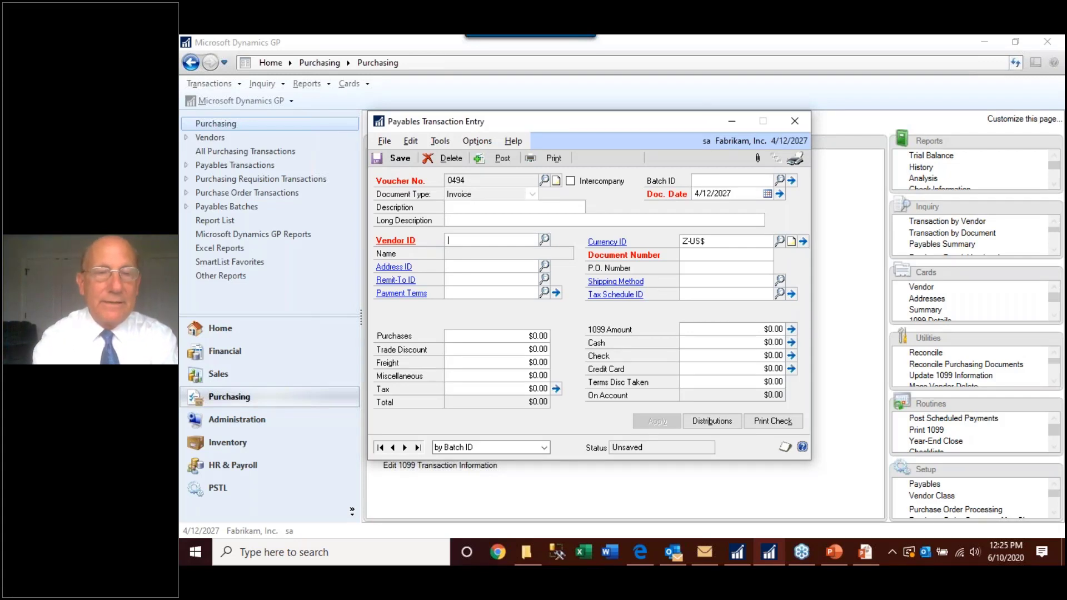
pyautogui.write('B')
pyautogui.press('Down')
pyautogui.press('Down')
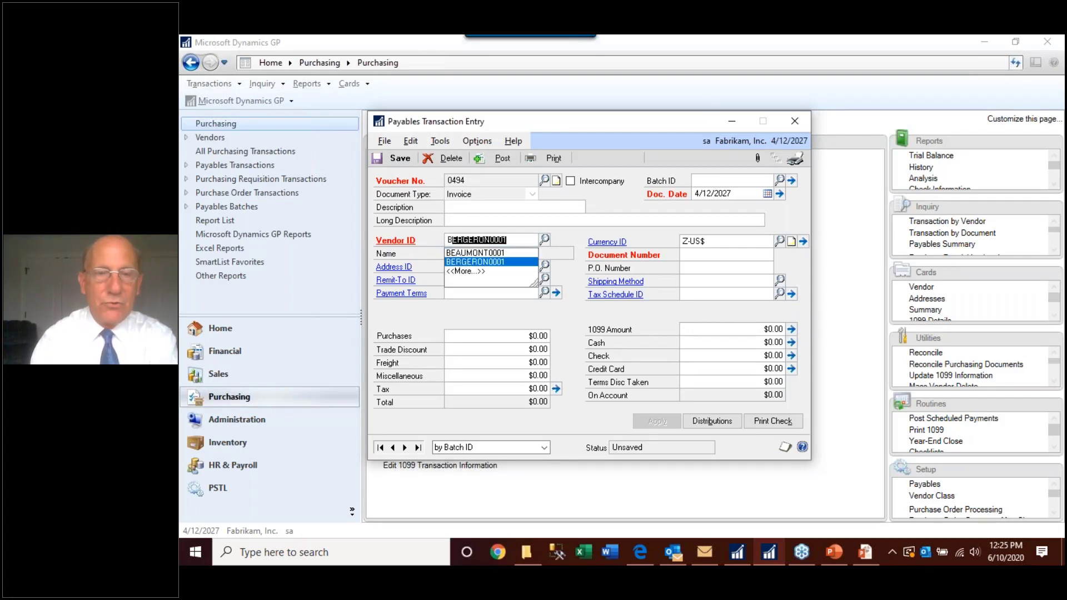
pyautogui.press('Tab')
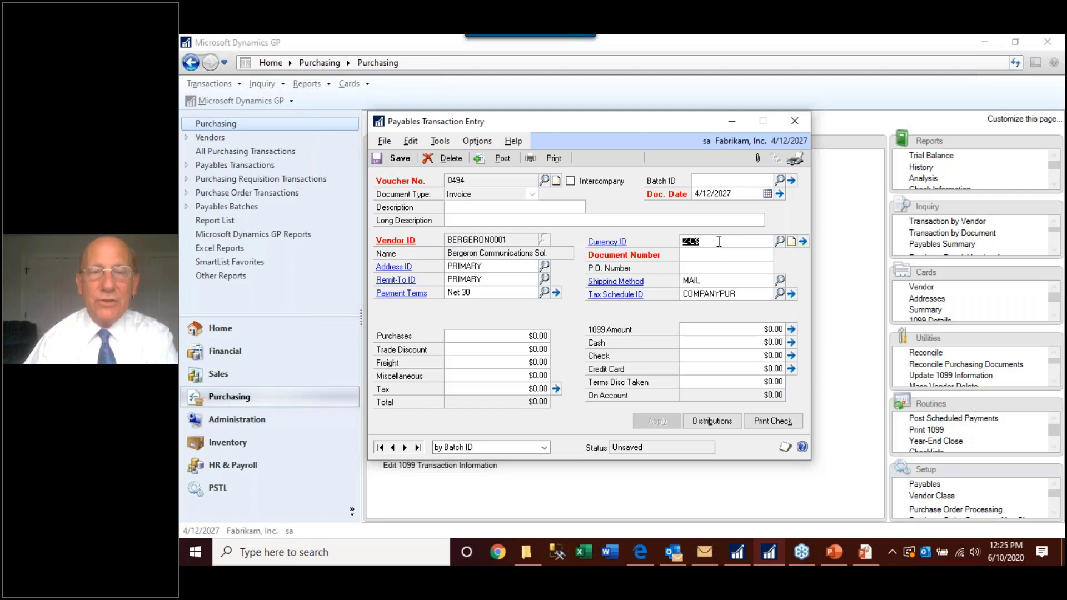
pyautogui.press('Tab')
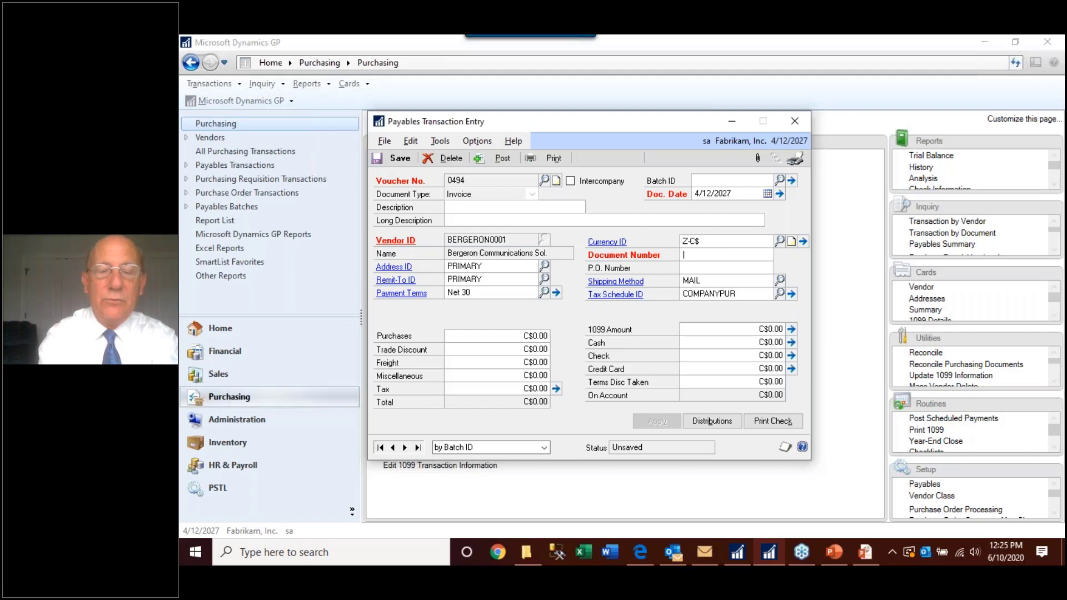
# Step: Enter document number 385304985 and a purchases amount of C$1,000.00 on the invoice
pyautogui.write('385304985')
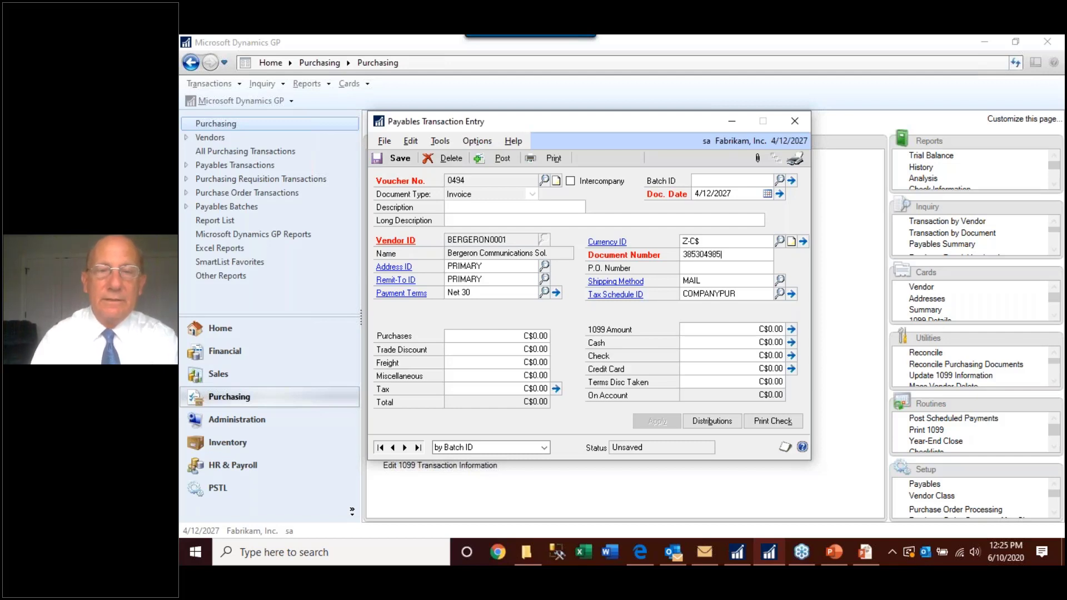
pyautogui.press('Tab')
pyautogui.press('Tab')
pyautogui.press('Tab')
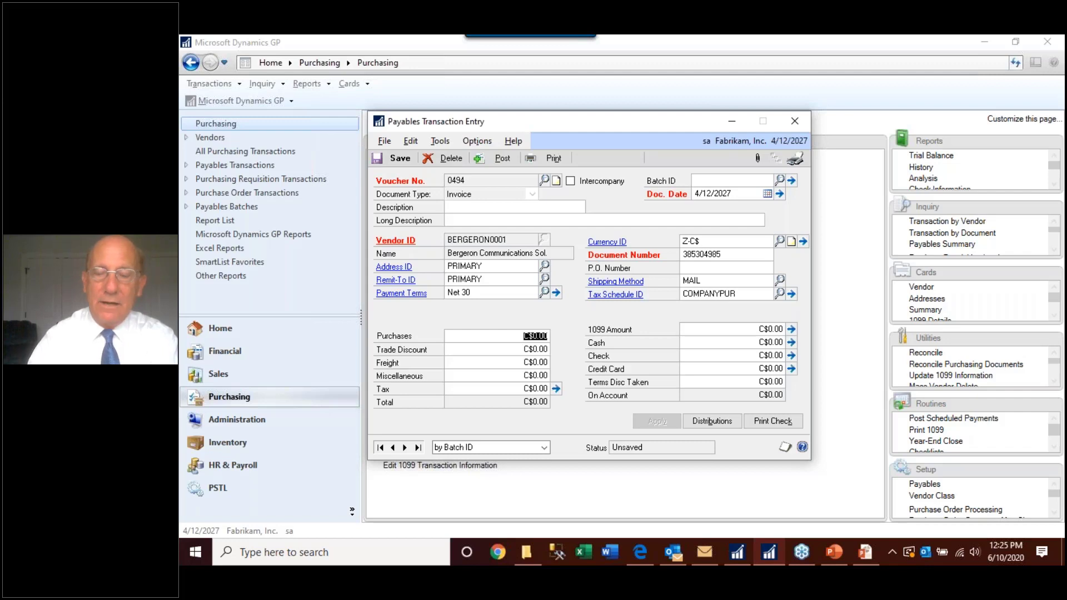
pyautogui.write('1,000.00')
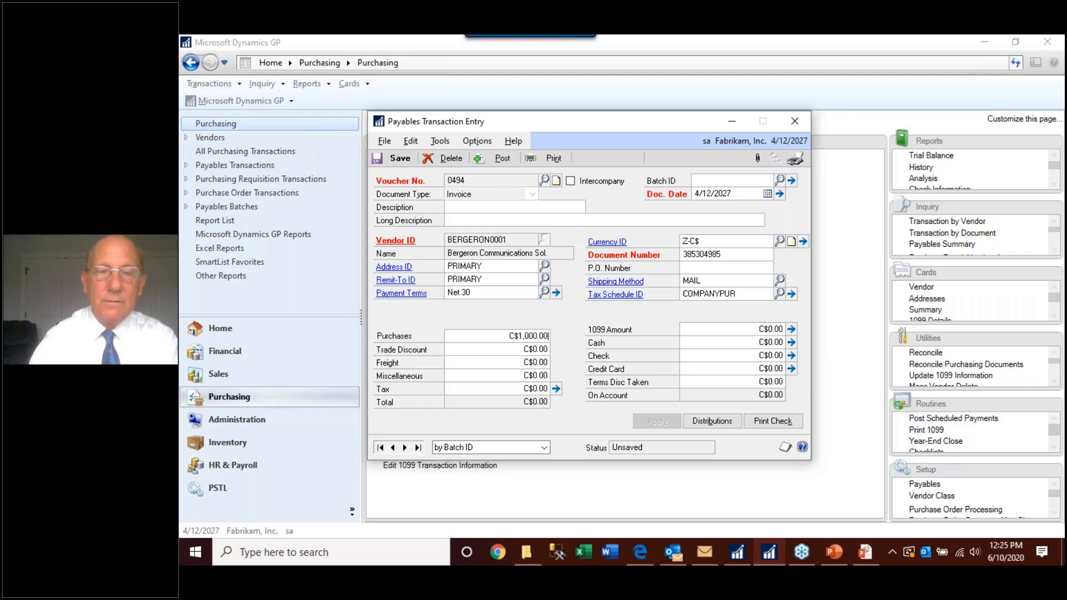
# Step: Review the C$1,000.00 invoice's purchase and payables account distributions, and accept them
pyautogui.press('Tab')
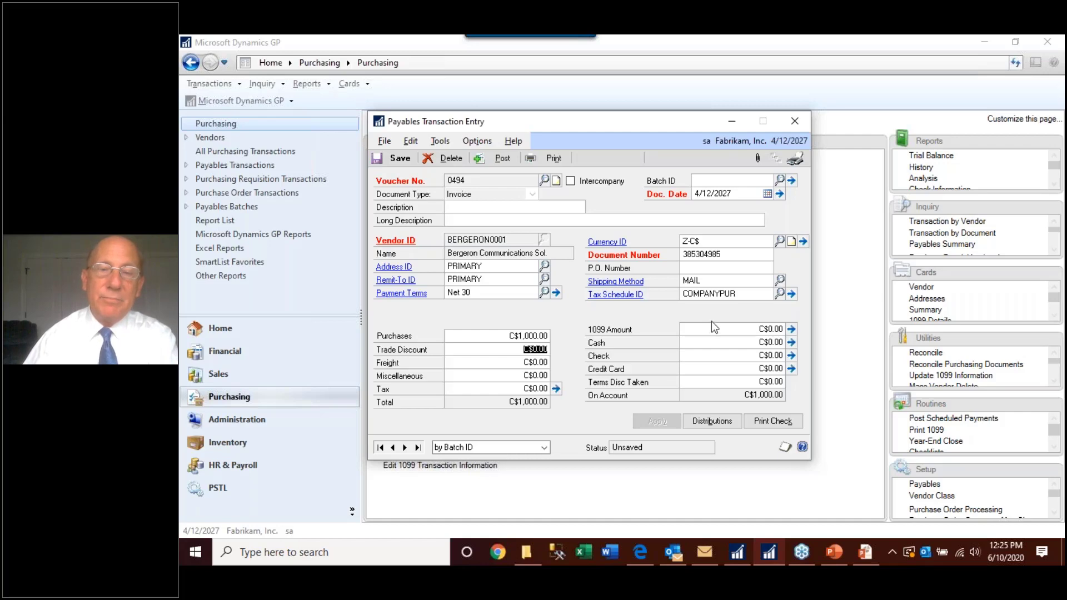
pyautogui.click(717, 420)
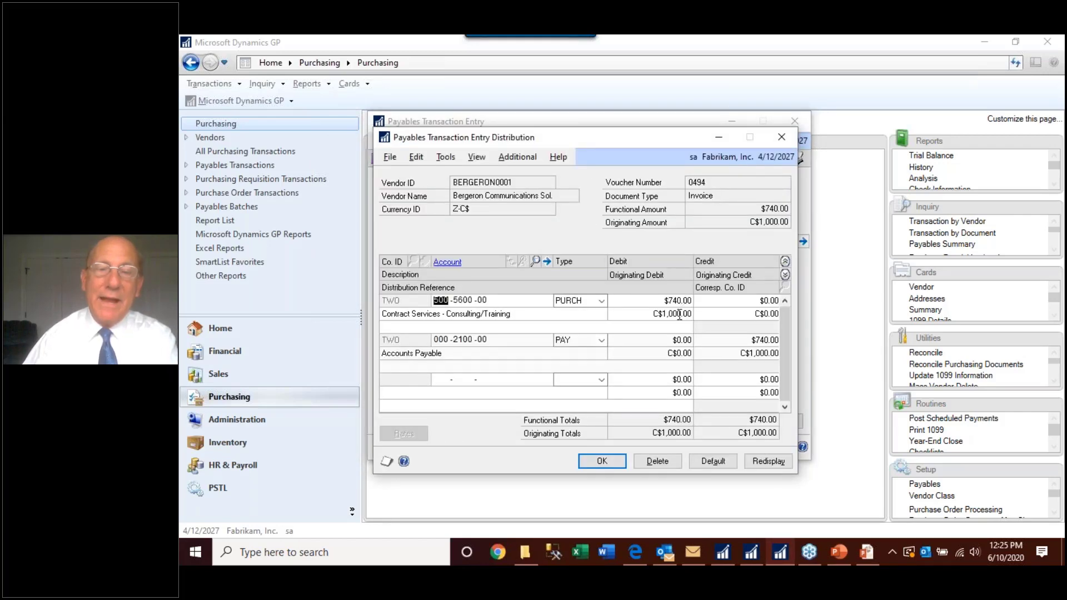
pyautogui.click(679, 315)
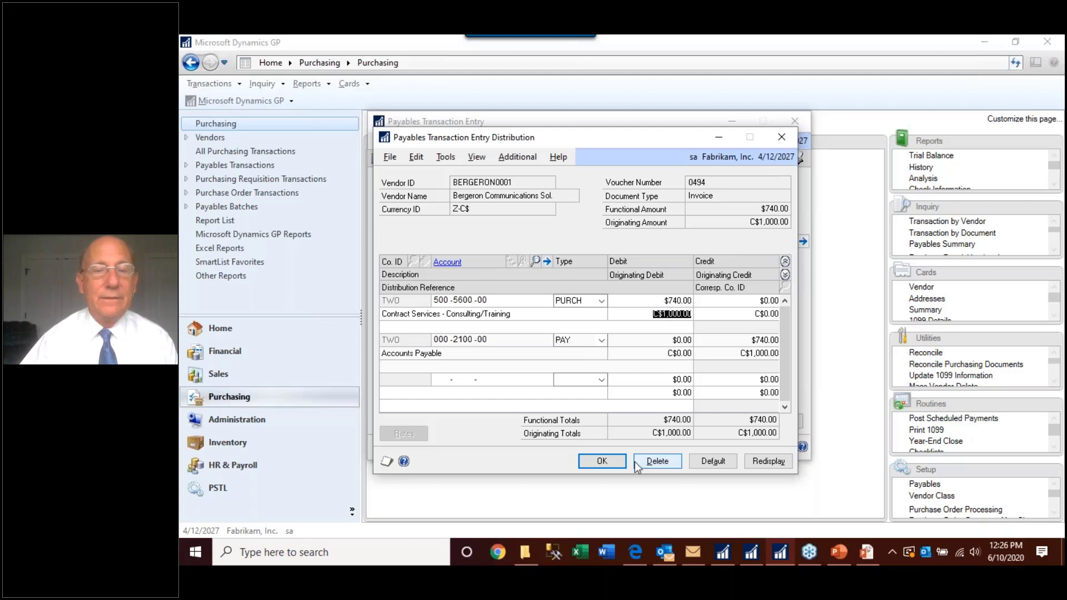
pyautogui.click(613, 463)
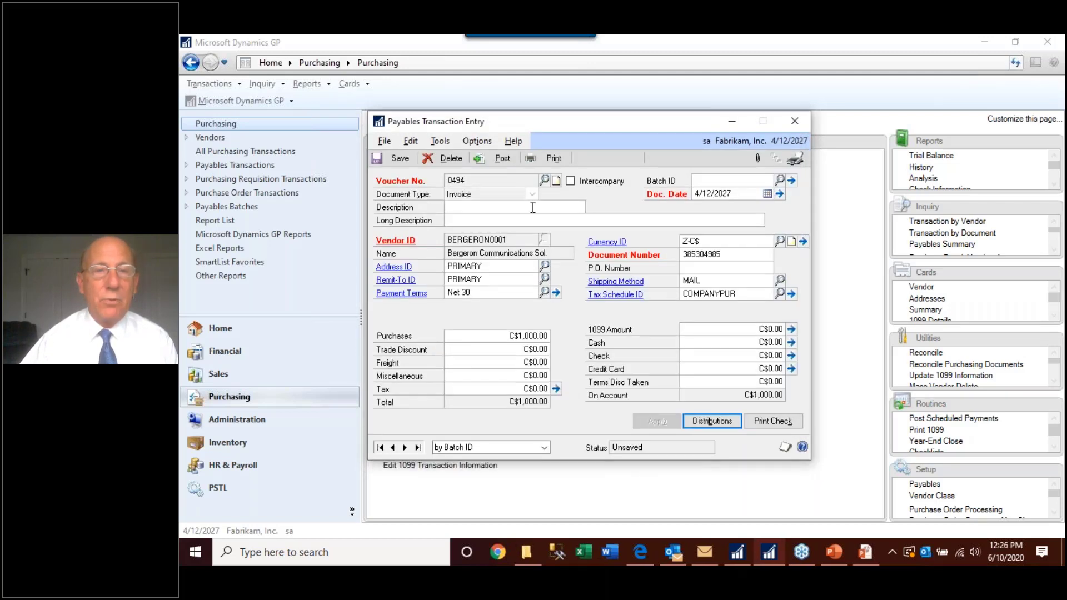
# Step: Post the Canadian-dollar invoice, review the payables transaction posting journal, and close the posting reports
pyautogui.click(503, 158)
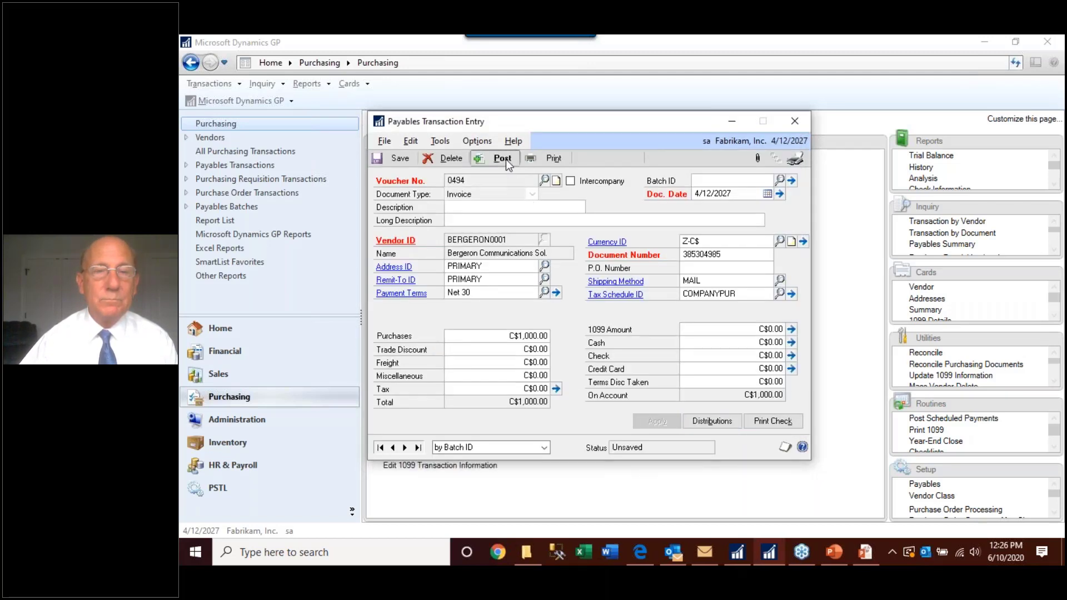
pyautogui.click(795, 122)
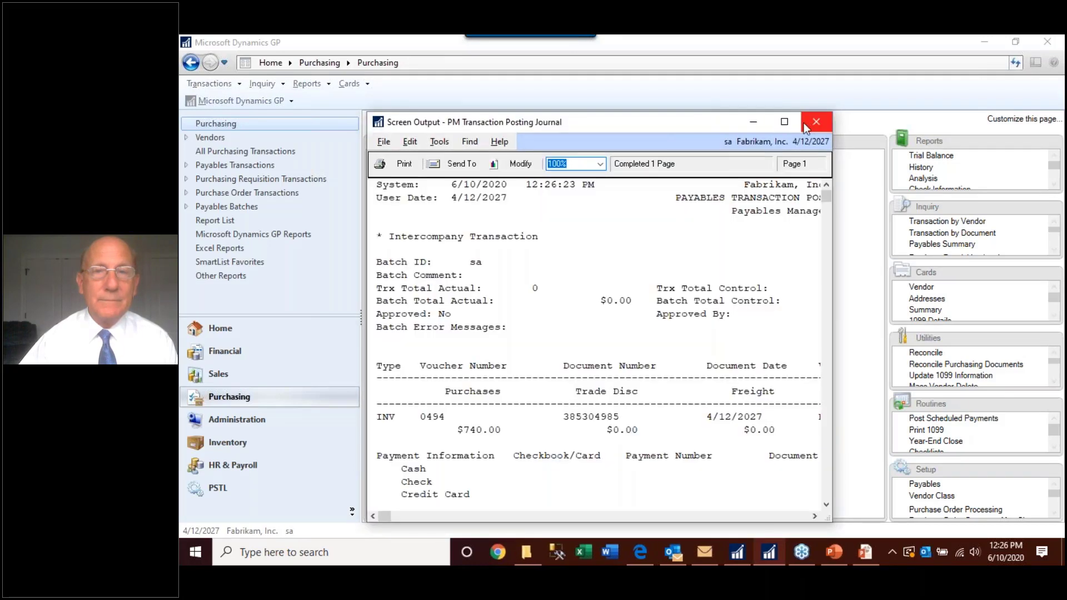
pyautogui.click(785, 121)
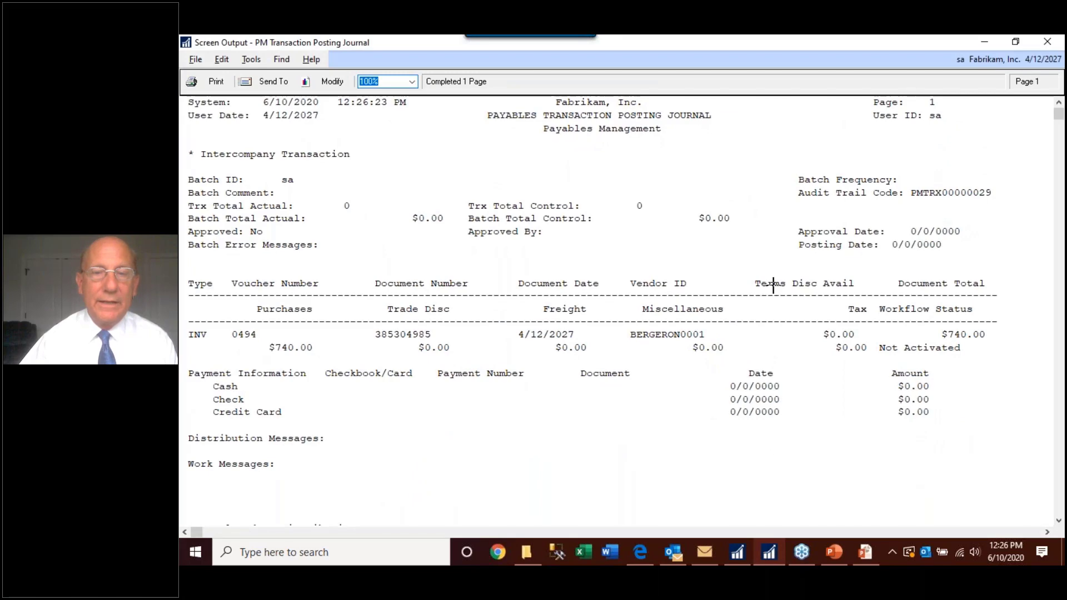
pyautogui.scroll(-1, 694, 328)
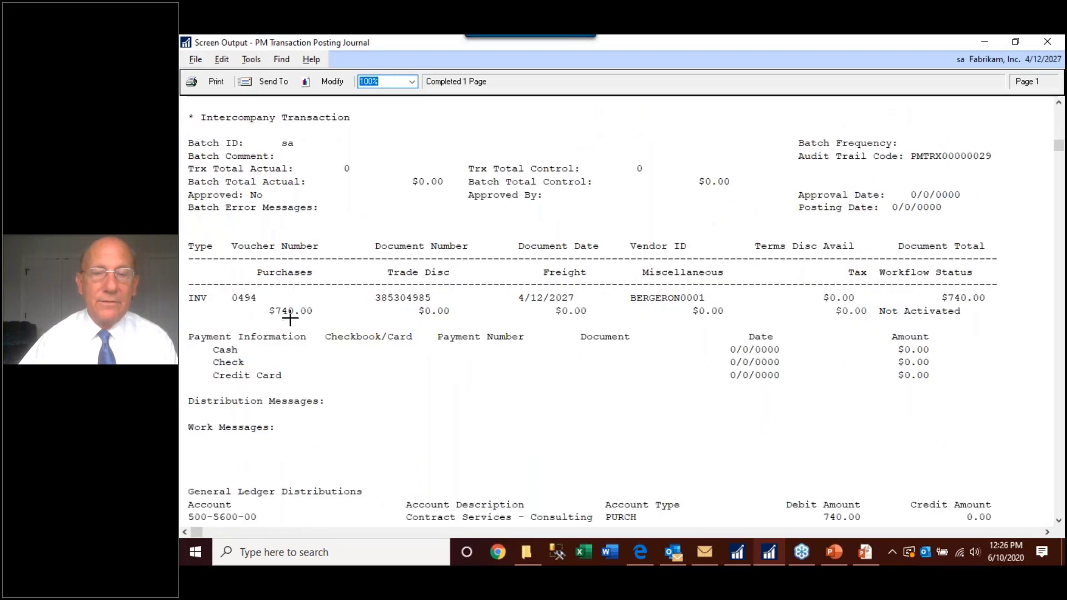
pyautogui.scroll(-7, 290, 318)
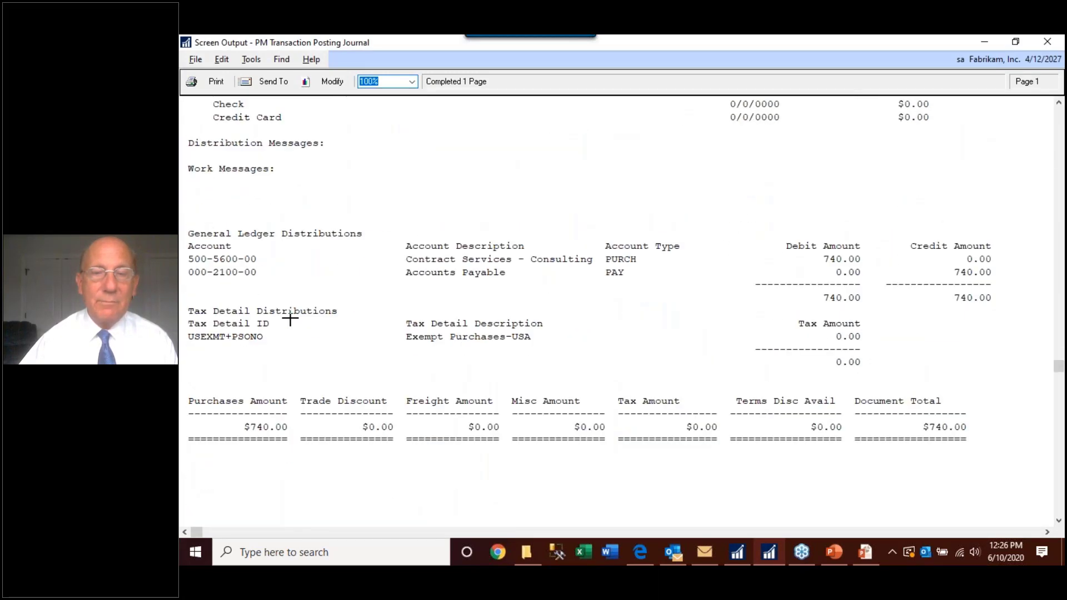
pyautogui.scroll(5, 290, 318)
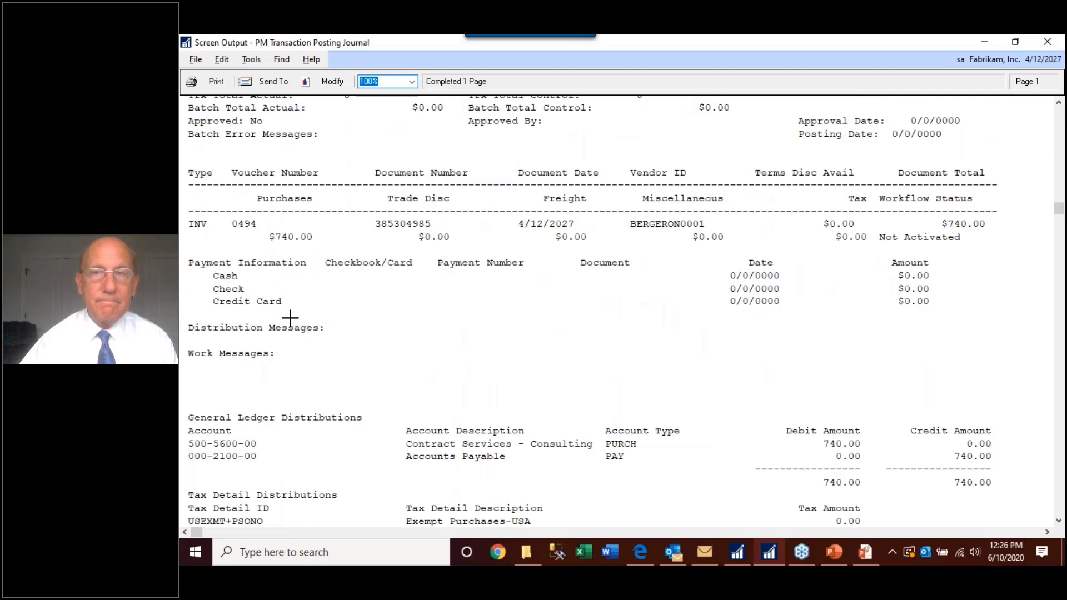
pyautogui.click(1045, 42)
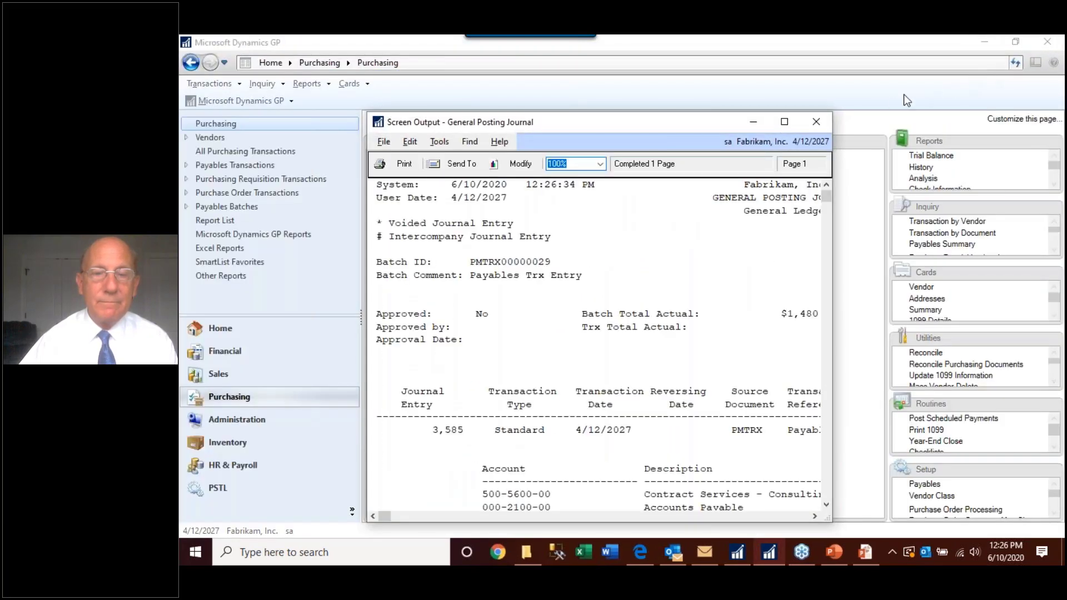
pyautogui.click(820, 118)
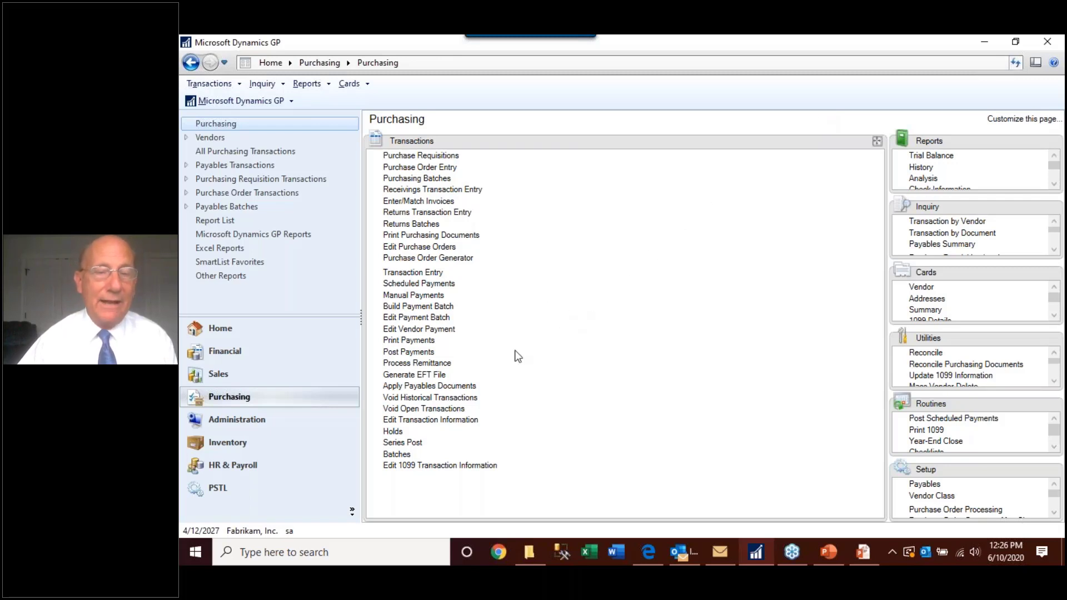
# Step: Load the CHECK RUN batch in the Purchasing batch entry window
pyautogui.click(397, 454)
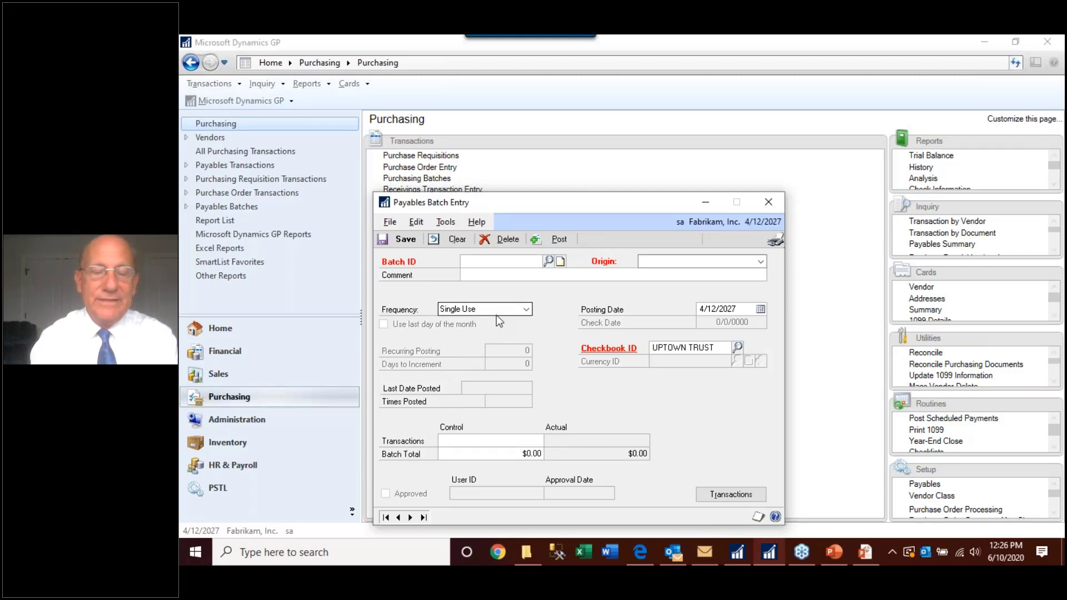
pyautogui.write('C')
pyautogui.press('Down')
pyautogui.press('Down')
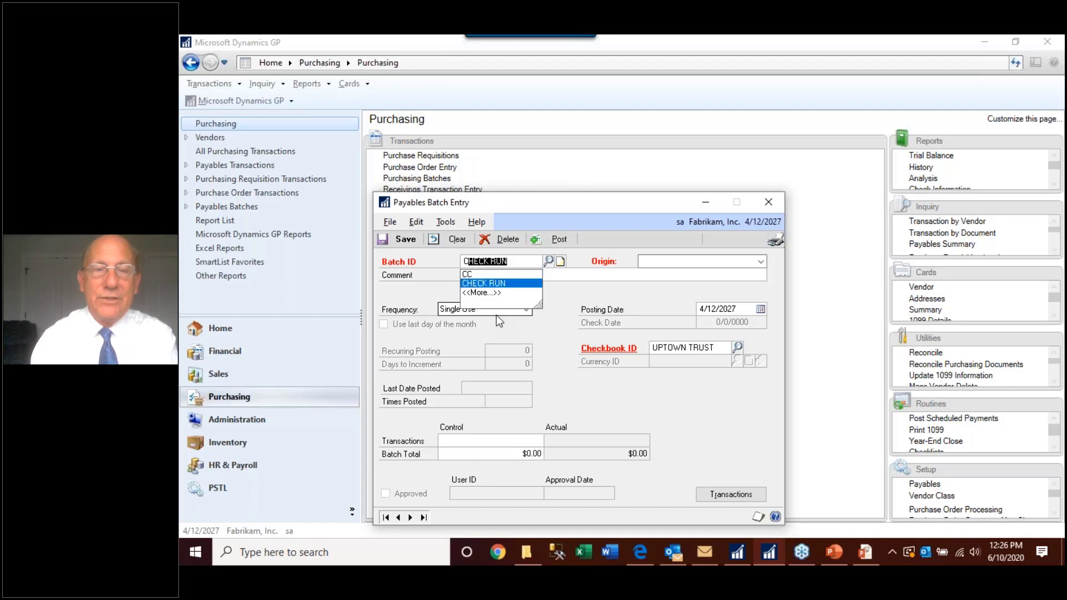
pyautogui.press('Tab')
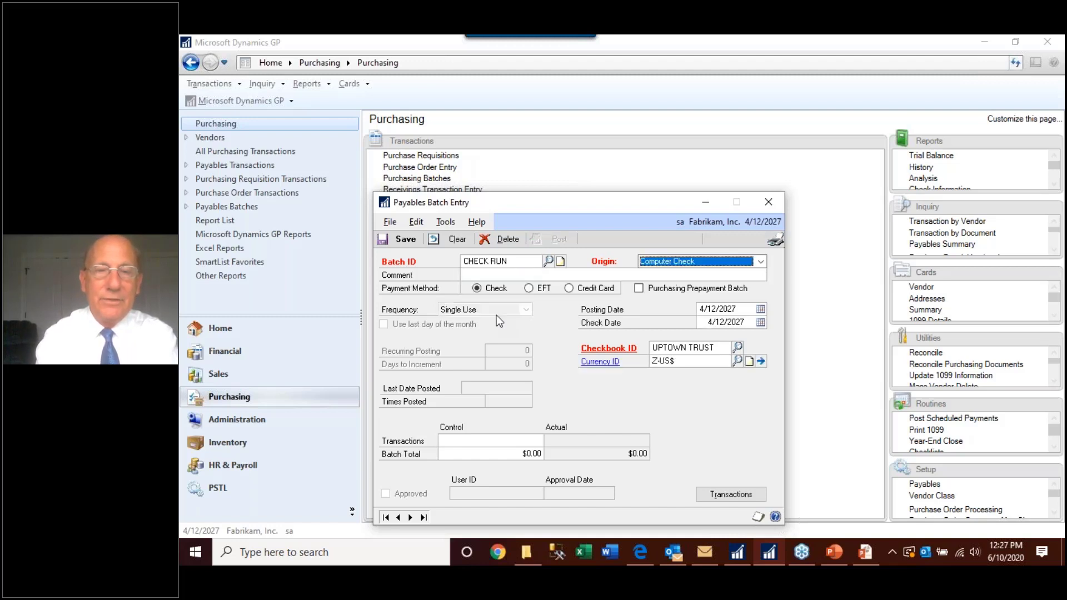
# Step: Set the CHECK RUN batch's posting date and check date to 4/30/2027
pyautogui.click(732, 309)
pyautogui.write('30')
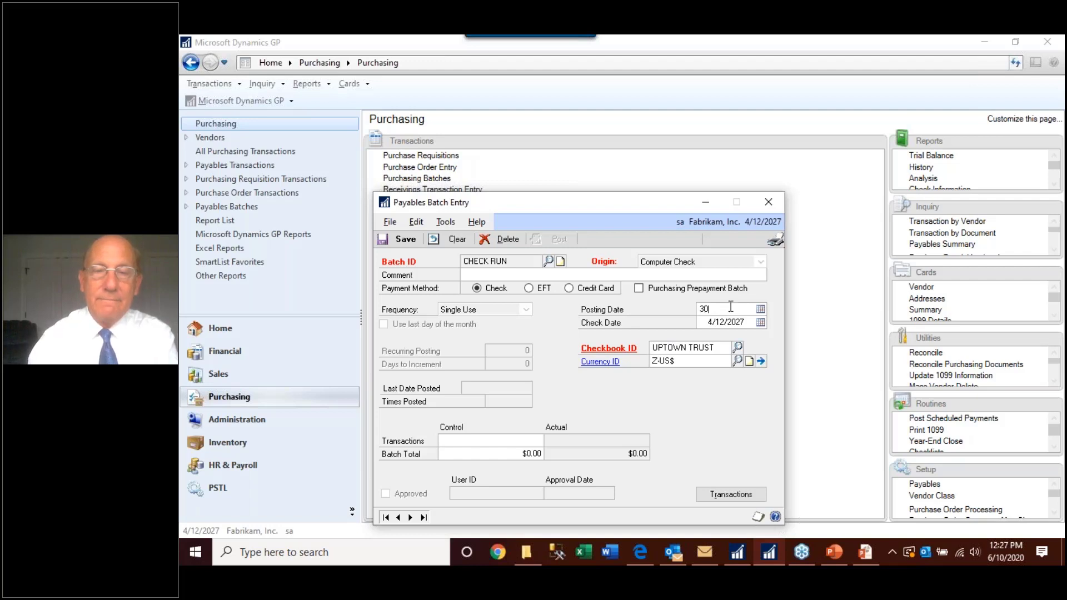
pyautogui.press('Tab')
pyautogui.write('30')
pyautogui.press('Tab')
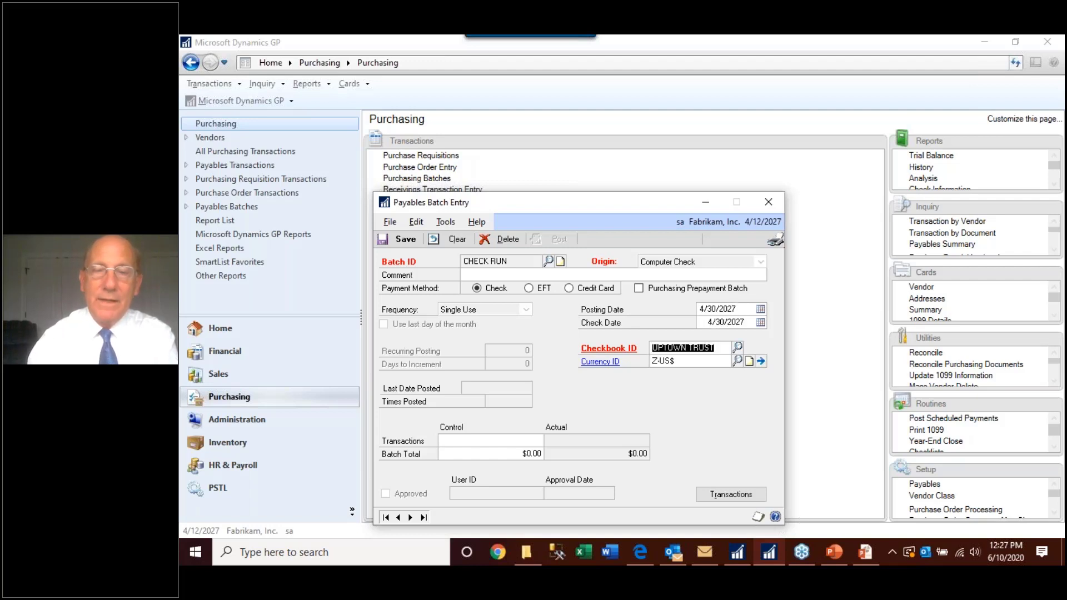
# Step: Look up the available checkbooks and assign ROYAL CANADIAN to the CHECK RUN batch
pyautogui.click(737, 347)
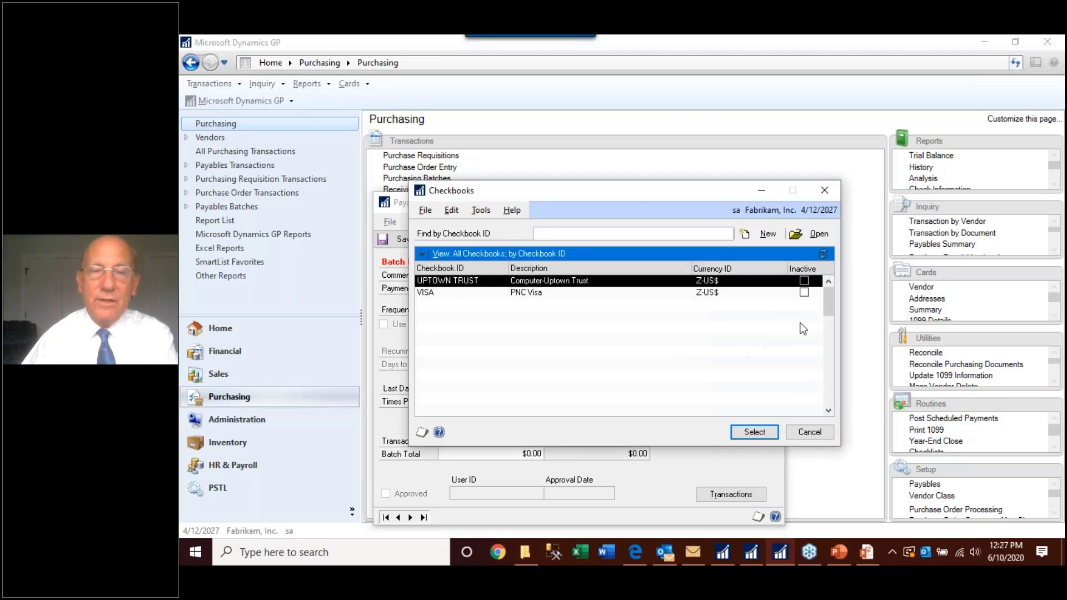
pyautogui.click(829, 282)
pyautogui.click(829, 282)
pyautogui.click(829, 282)
pyautogui.doubleClick(579, 304)
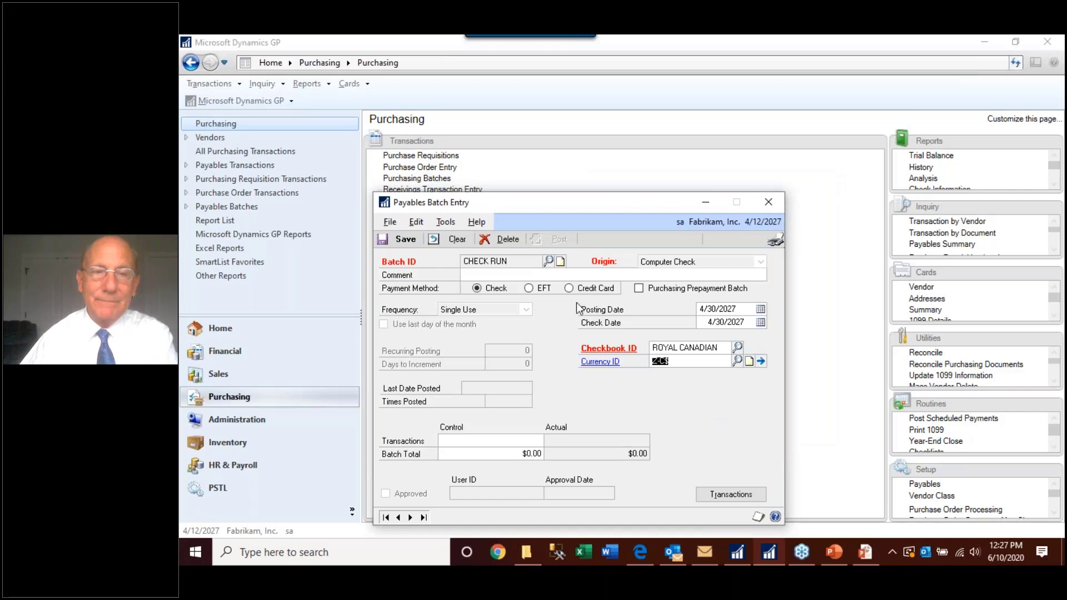
# Step: Go from the CHECK RUN batch to its transactions in Edit Payment Batch
pyautogui.click(737, 494)
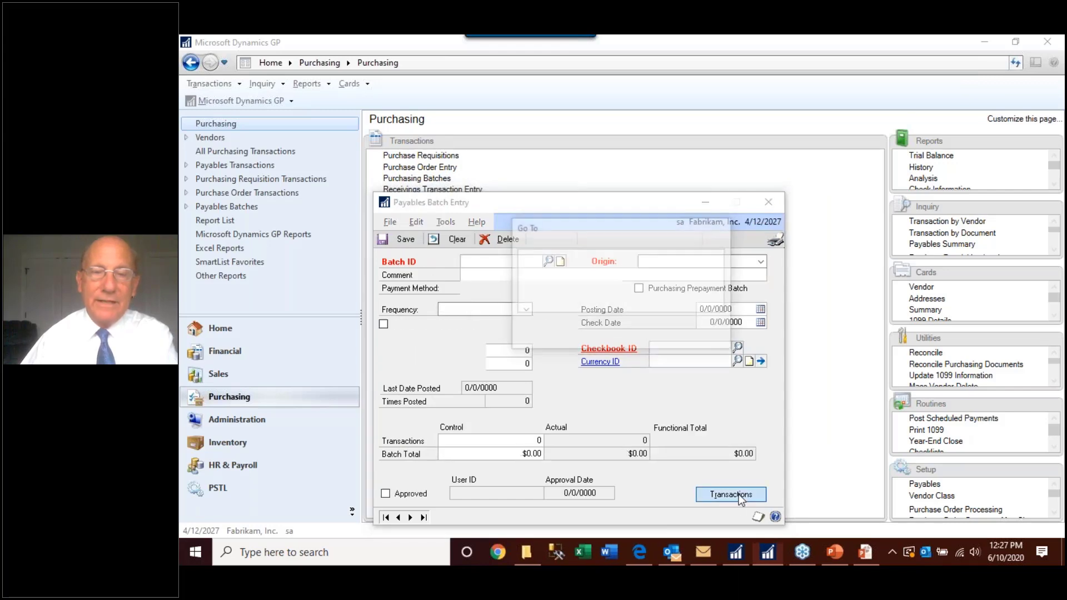
pyautogui.click(555, 266)
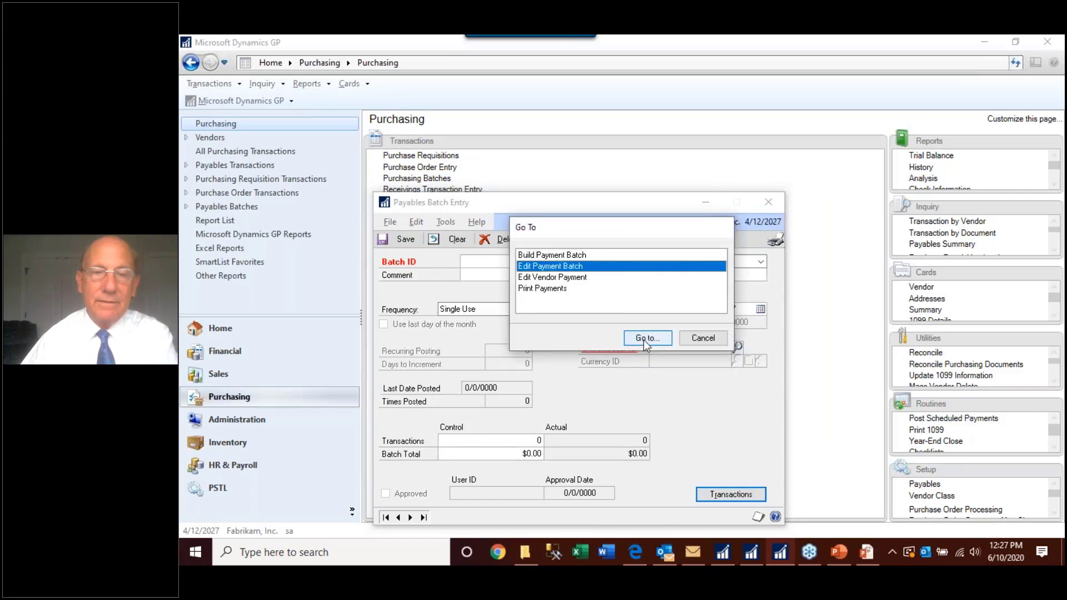
pyautogui.click(646, 339)
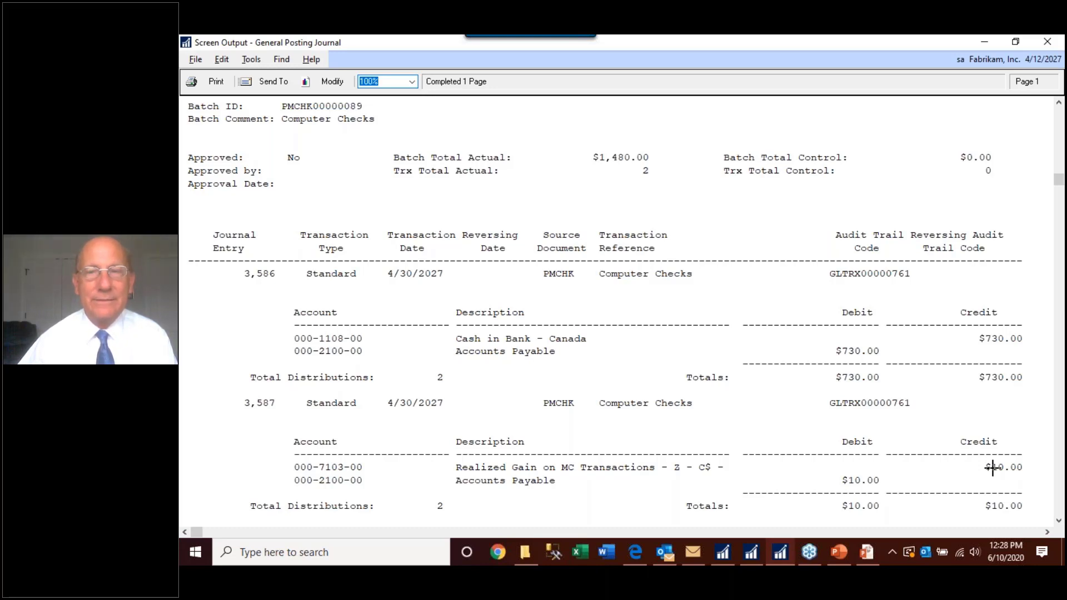
# Step: Close the computer checks' general posting journal and leave the payables batch entry window
pyautogui.click(1046, 43)
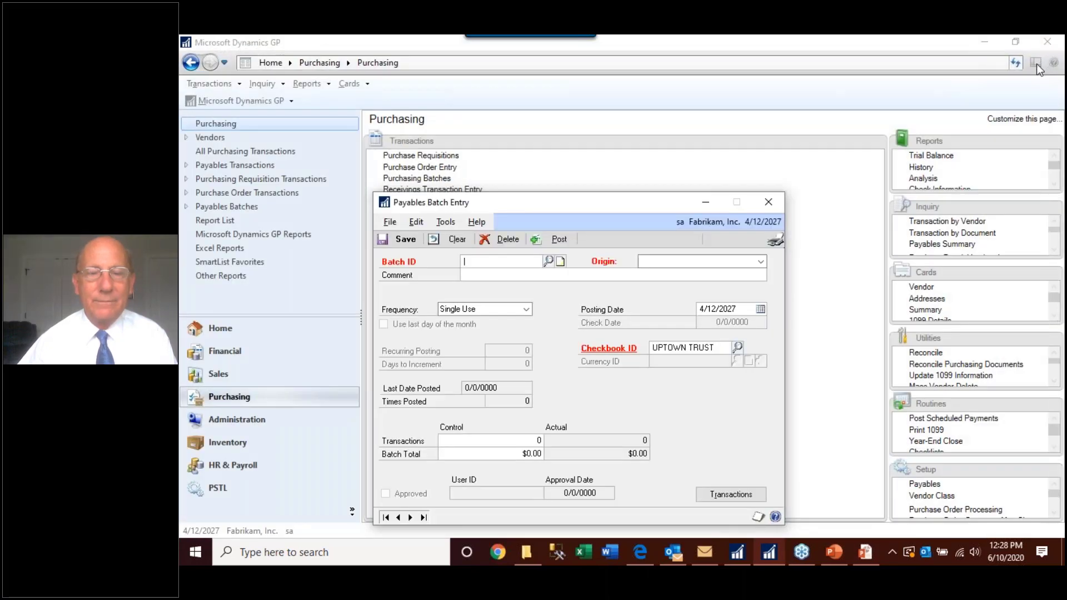
pyautogui.click(1036, 64)
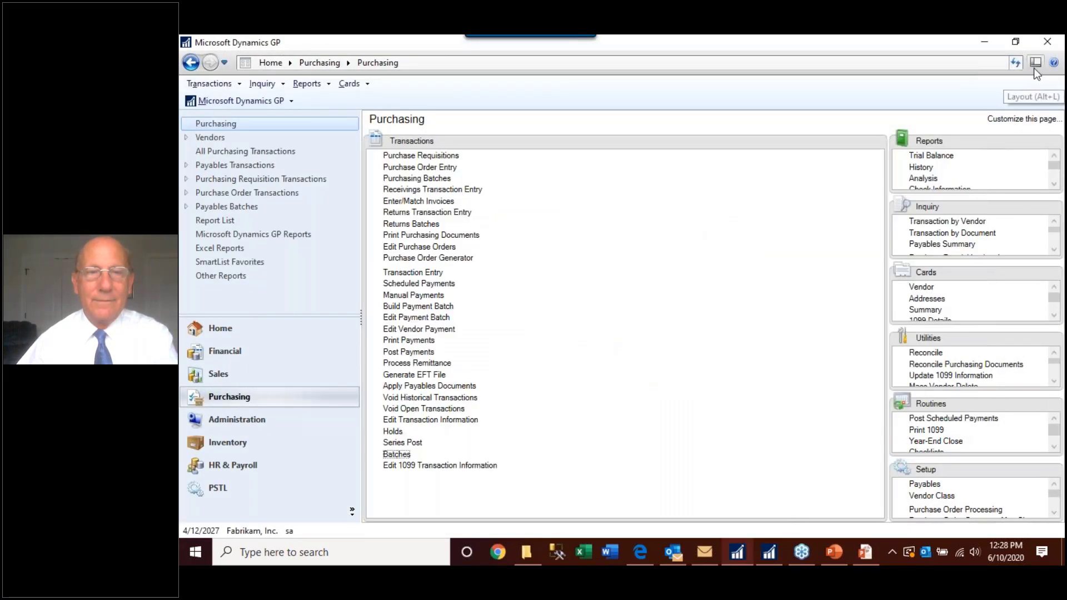
# Step: Check the GP Reports slide in the PowerPoint slide show and return to Dynamics GP
pyautogui.hotkey('alt', 'Tab')
pyautogui.press('Tab')
pyautogui.click(815, 164)
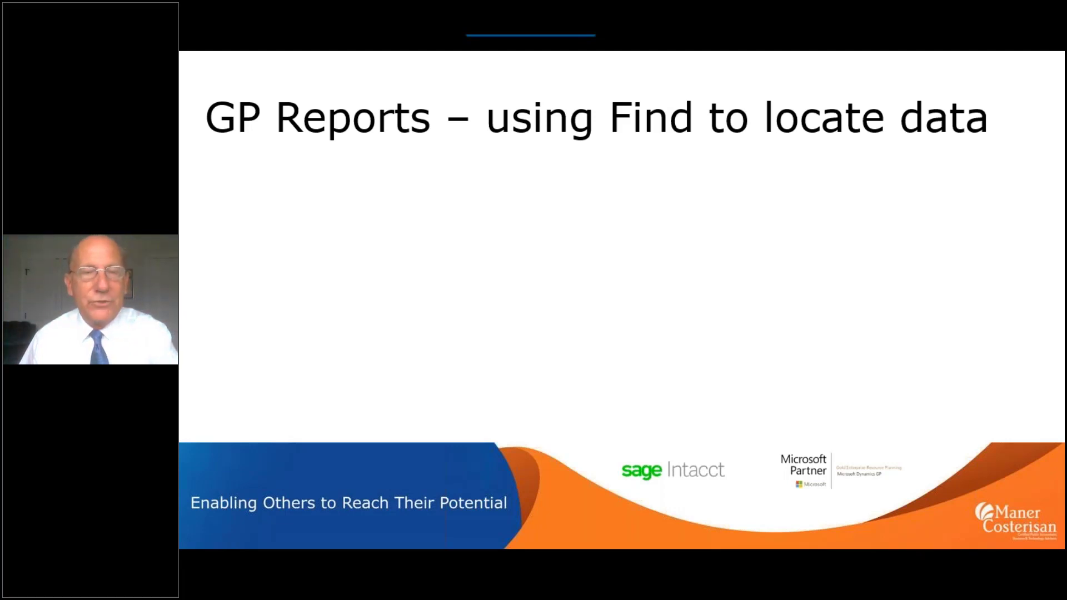
pyautogui.hotkey('alt', 'Tab')
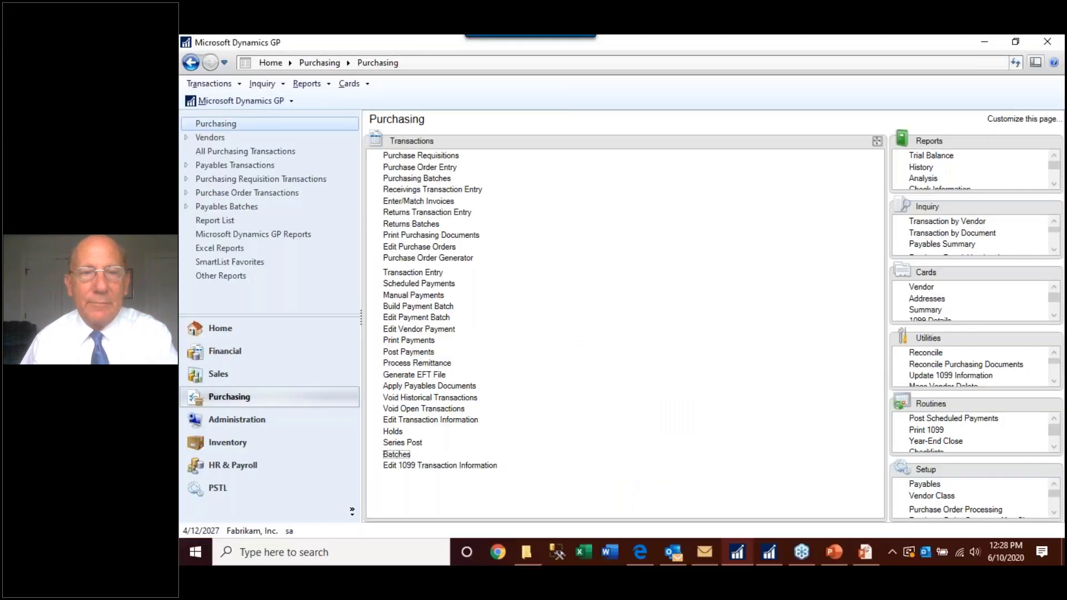
# Step: Open the system Registration setup in Administration and look through the module list as far as Multicurrency Management
pyautogui.click(304, 418)
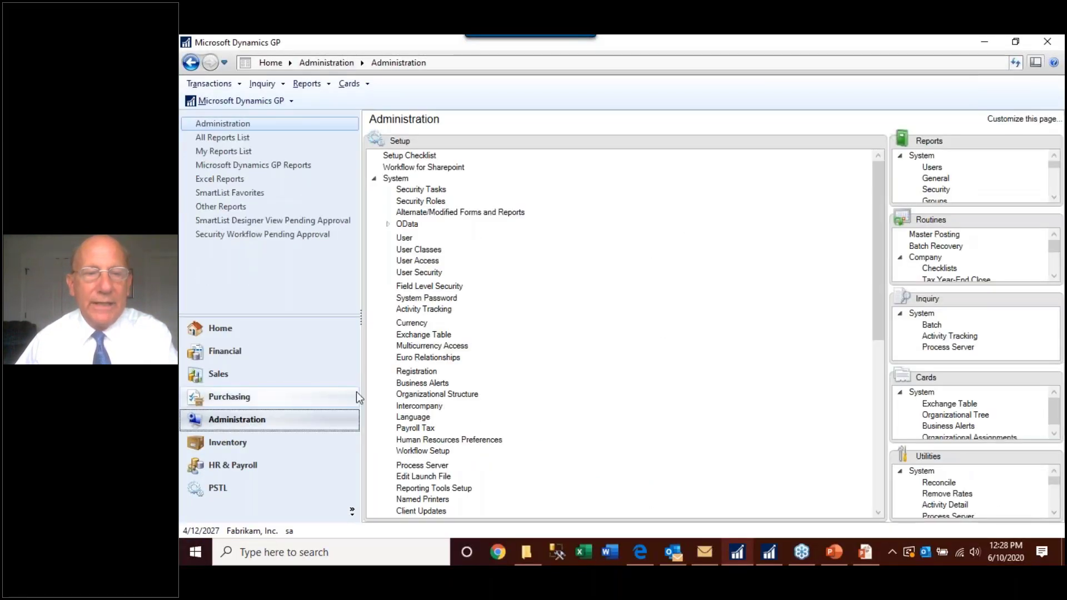
pyautogui.click(421, 375)
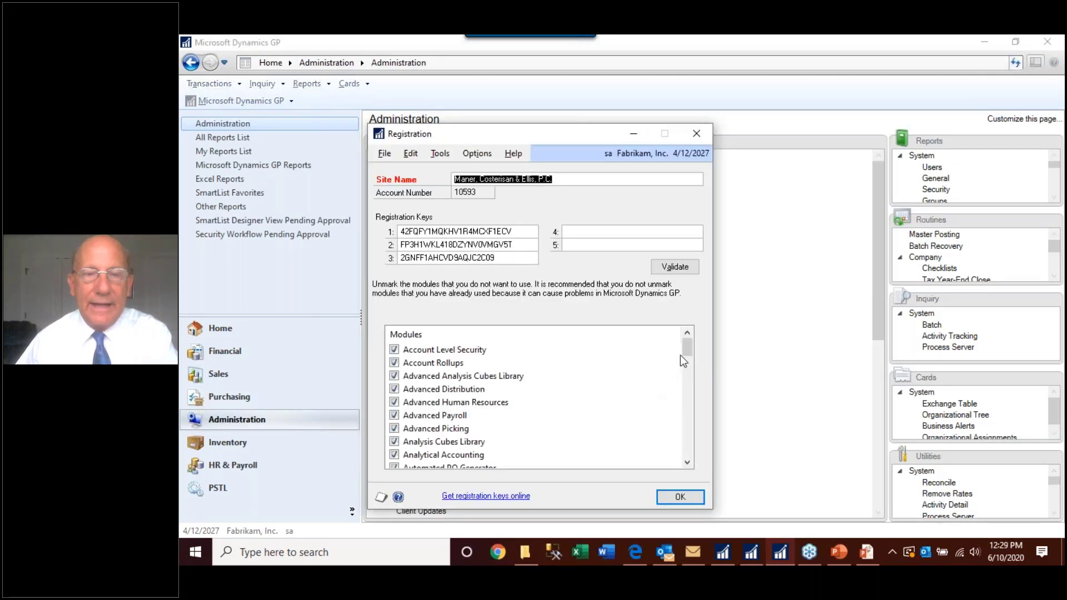
pyautogui.click(688, 461)
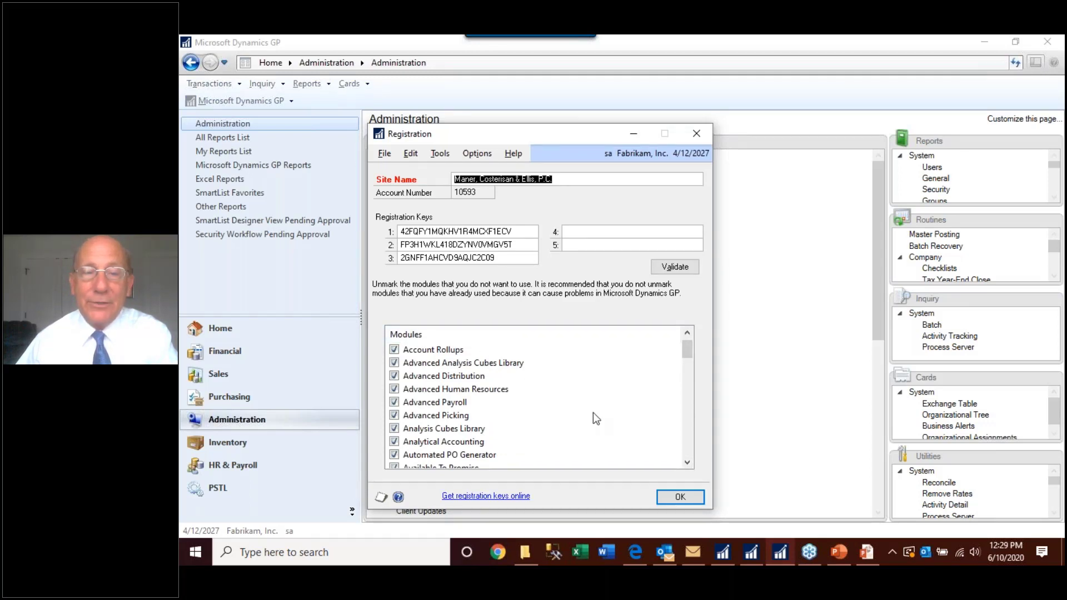
pyautogui.click(687, 463)
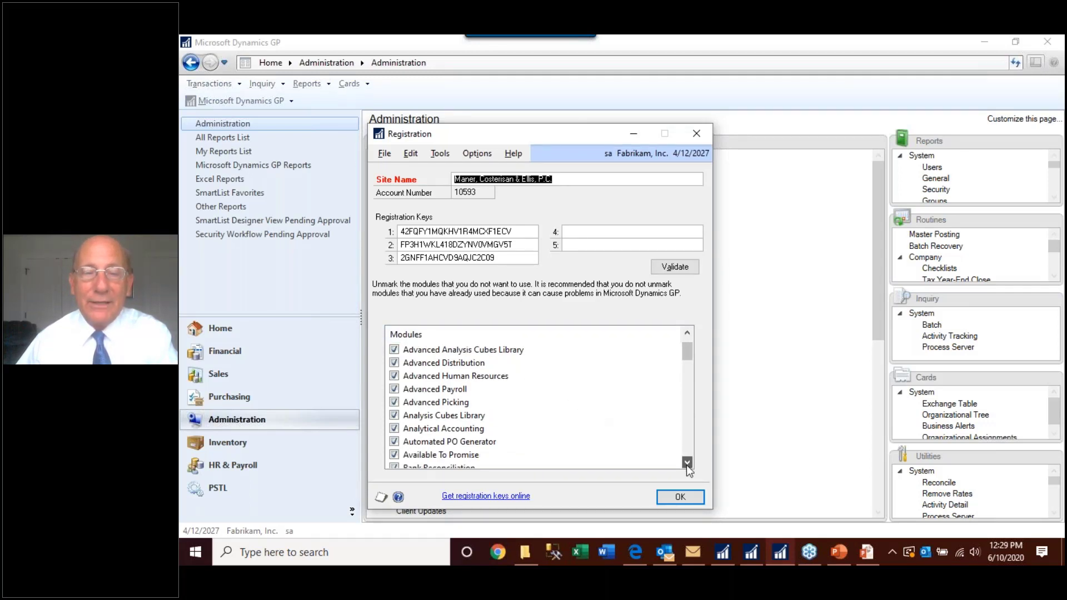
pyautogui.click(687, 463)
pyautogui.click(687, 463)
pyautogui.click(687, 463)
pyautogui.click(687, 463)
pyautogui.click(687, 463)
pyautogui.click(687, 463)
pyautogui.moveTo(687, 463); pyautogui.dragTo(687, 463)
pyautogui.click(687, 463)
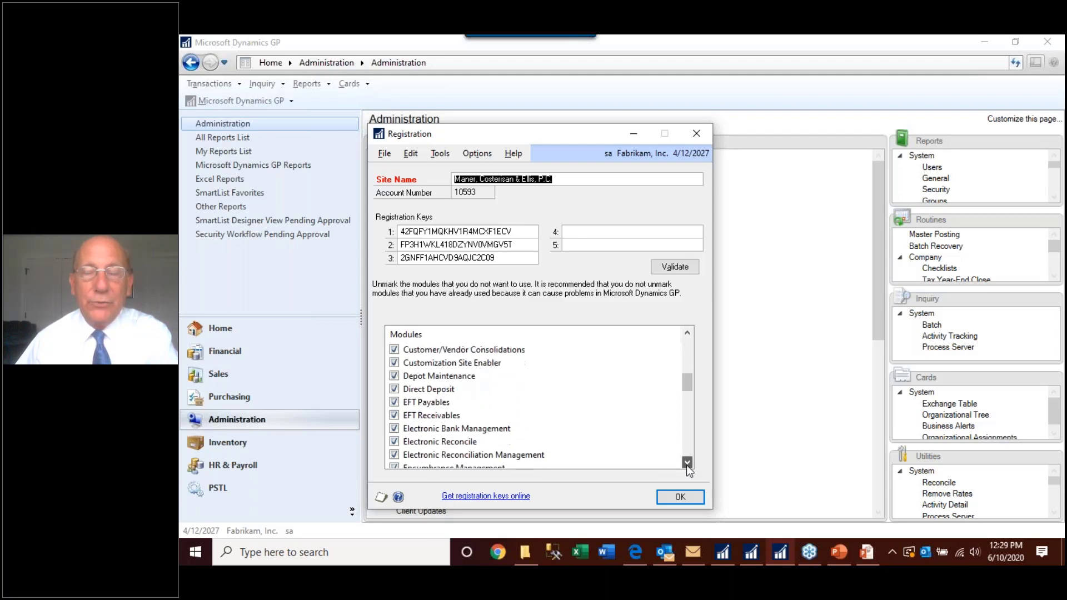
pyautogui.click(687, 463)
pyautogui.click(687, 463)
pyautogui.click(687, 463)
pyautogui.moveTo(686, 466); pyautogui.dragTo(686, 465)
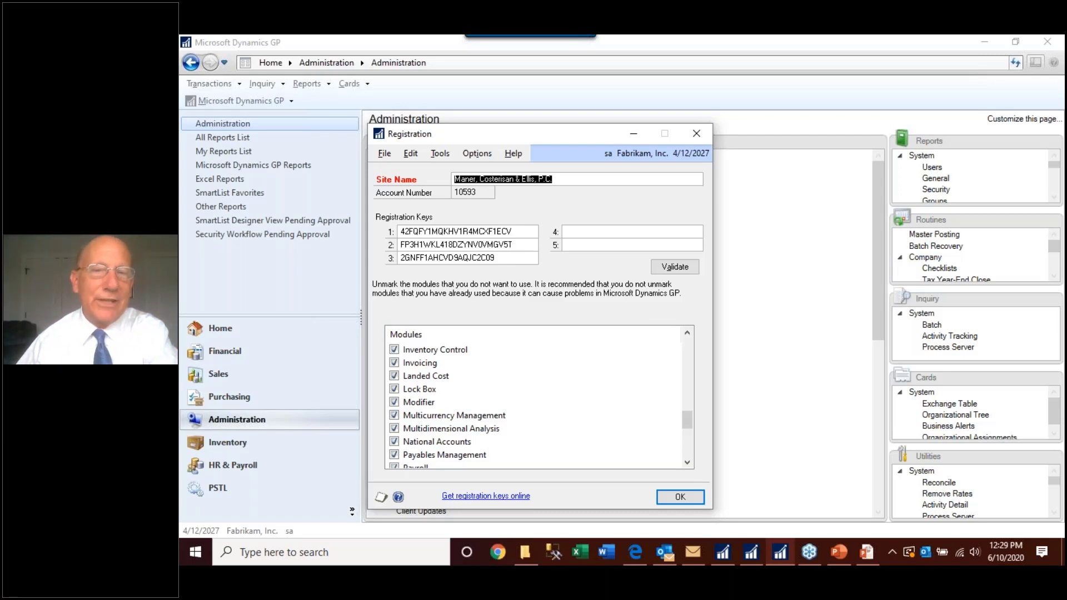
# Step: Close the Registration window and switch to the PowerPoint slide show
pyautogui.click(694, 137)
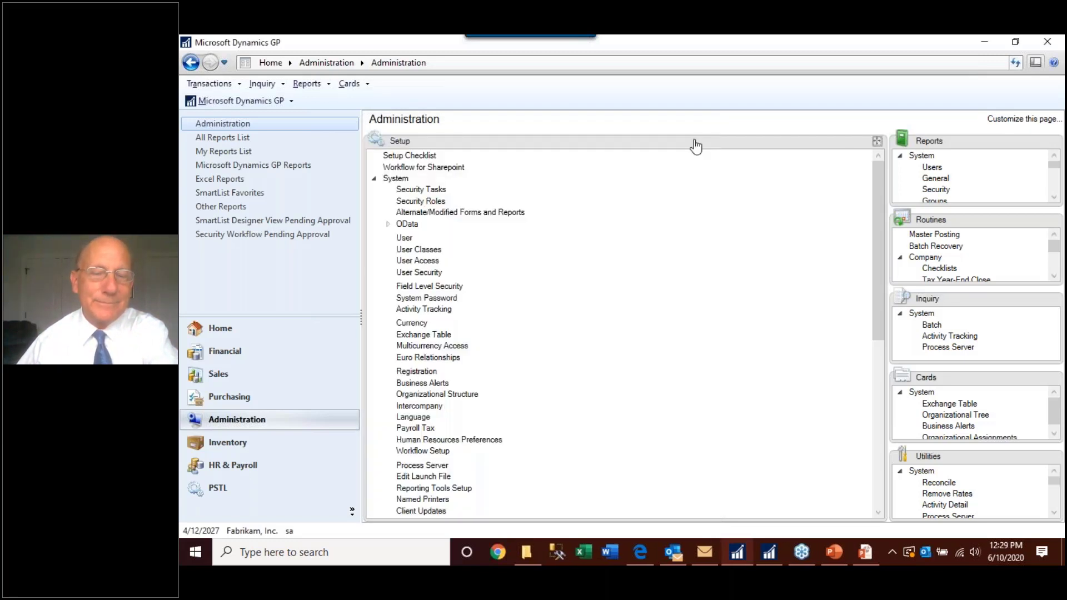
pyautogui.hotkey('alt', 'Tab')
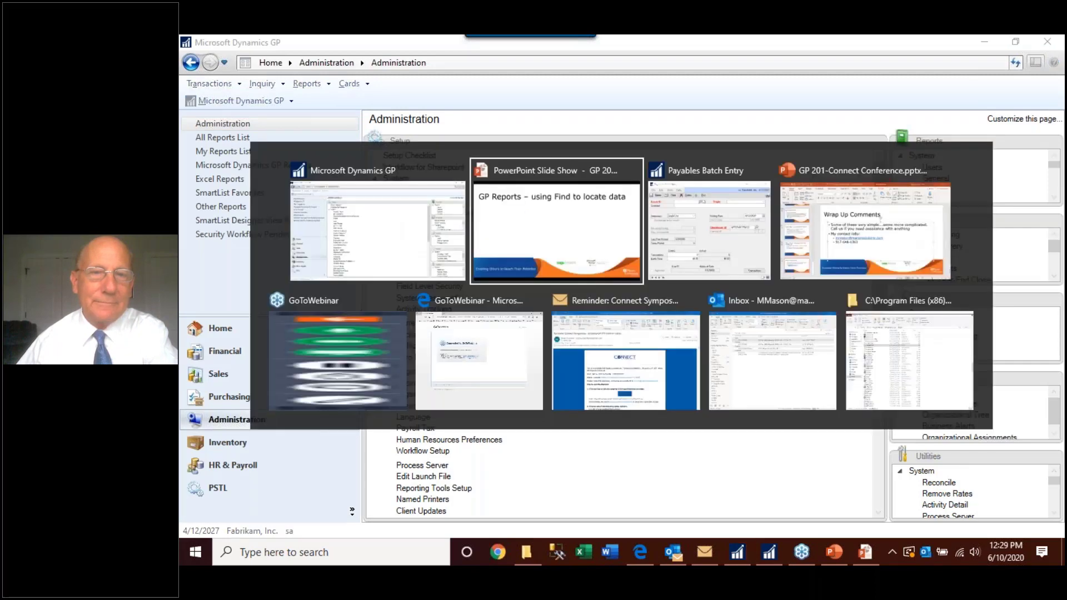
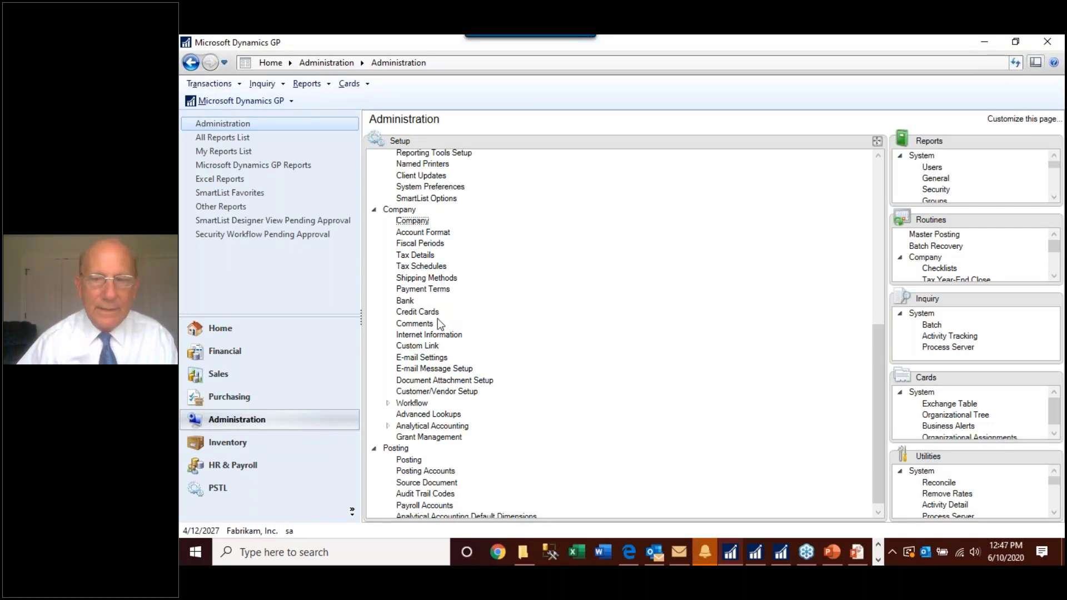
# Step: Open the Financial trial balance reports and bring up the options of the Summary report's demo option for modification
pyautogui.click(319, 353)
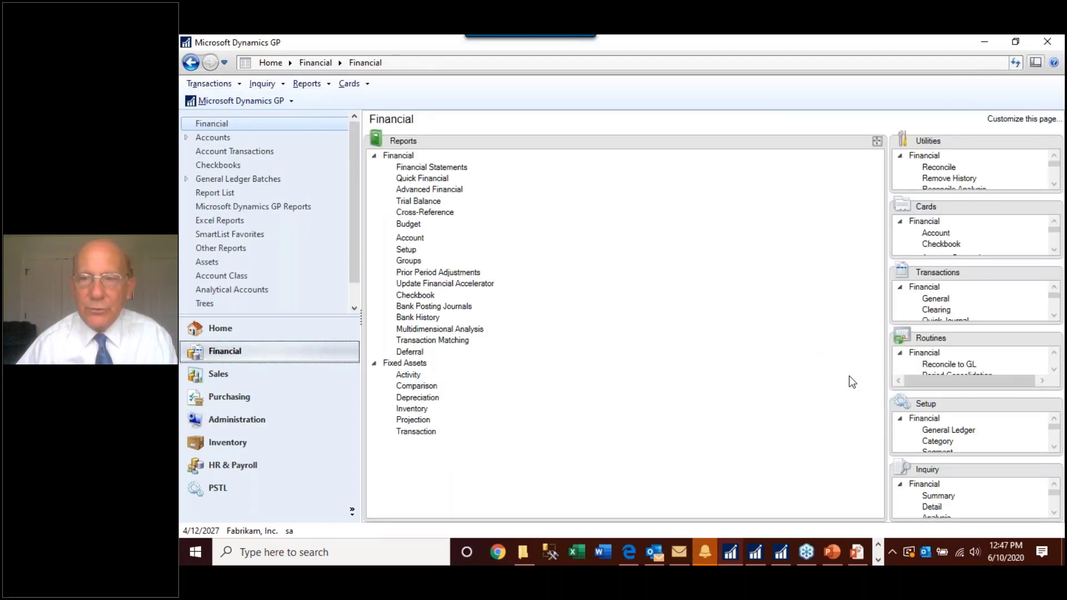
pyautogui.click(421, 201)
pyautogui.click(469, 256)
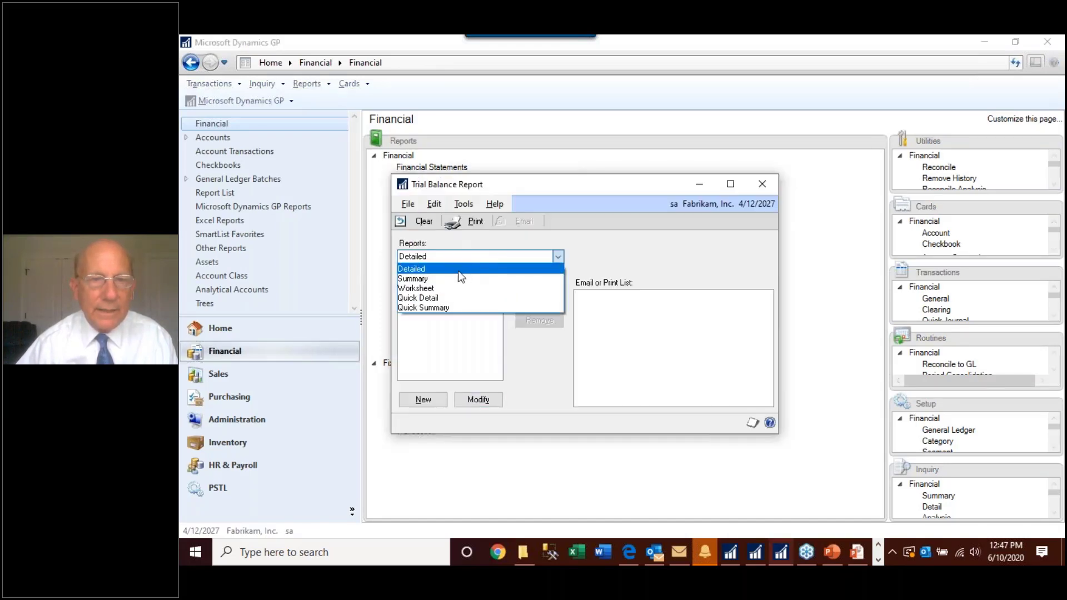
pyautogui.click(457, 281)
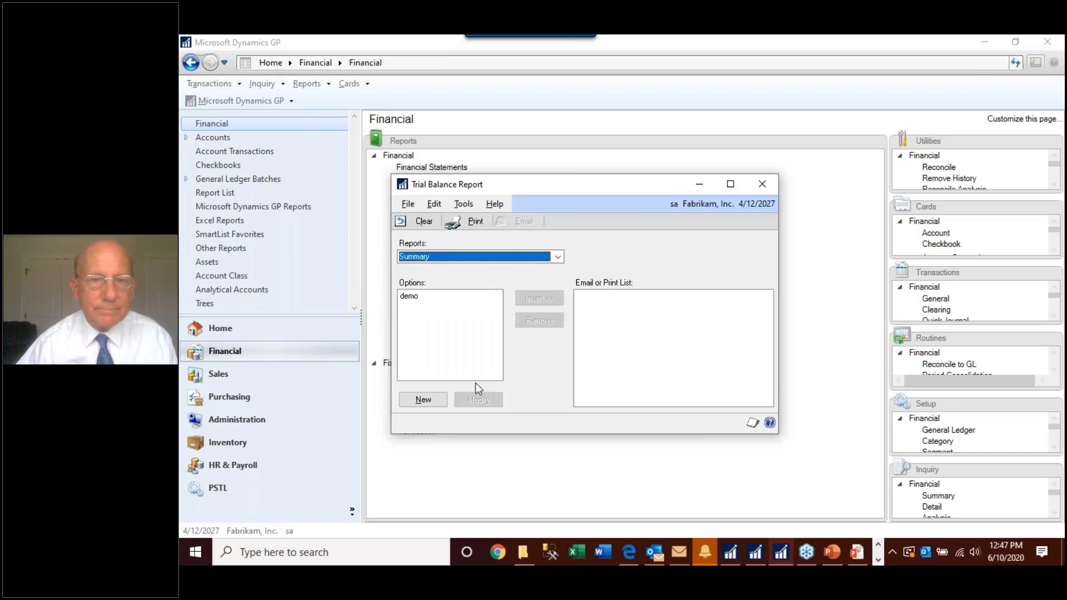
pyautogui.click(417, 297)
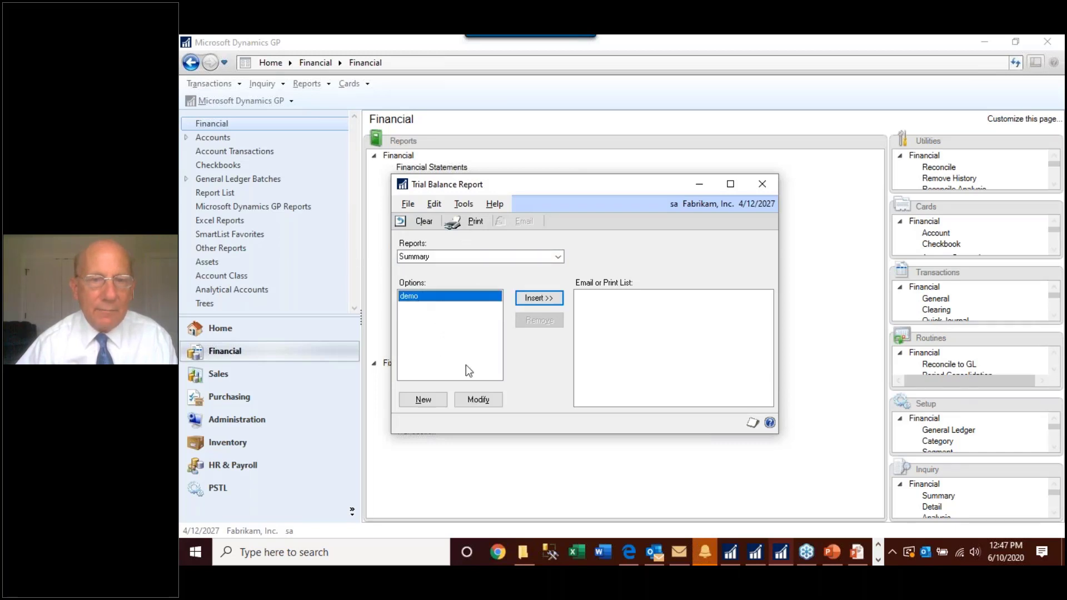
pyautogui.click(479, 399)
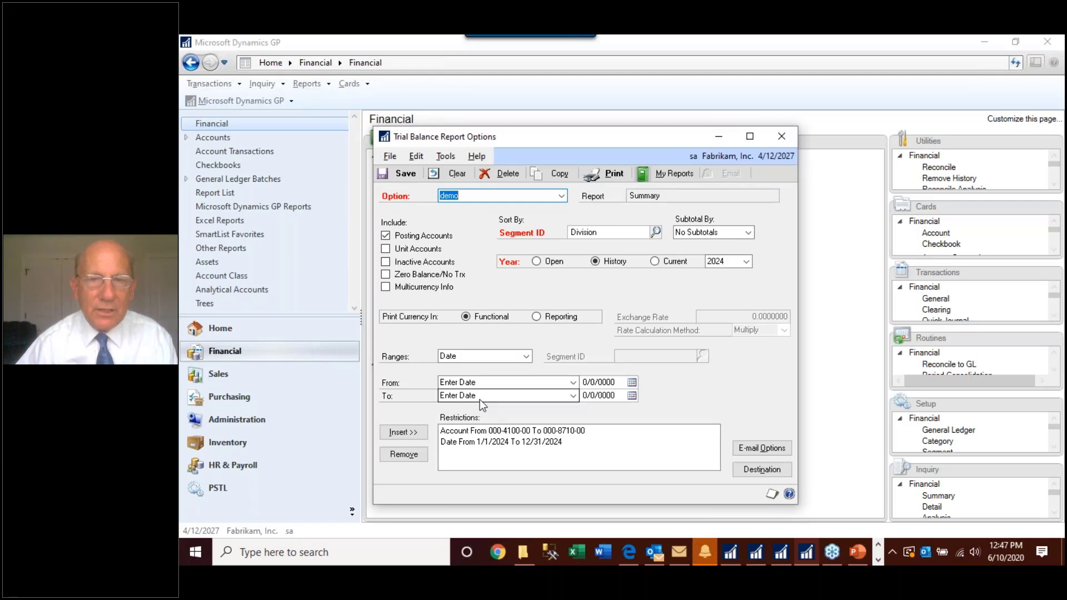
# Step: Check the demo report's destination, print the trial balance summary to the screen, and close the output
pyautogui.click(775, 471)
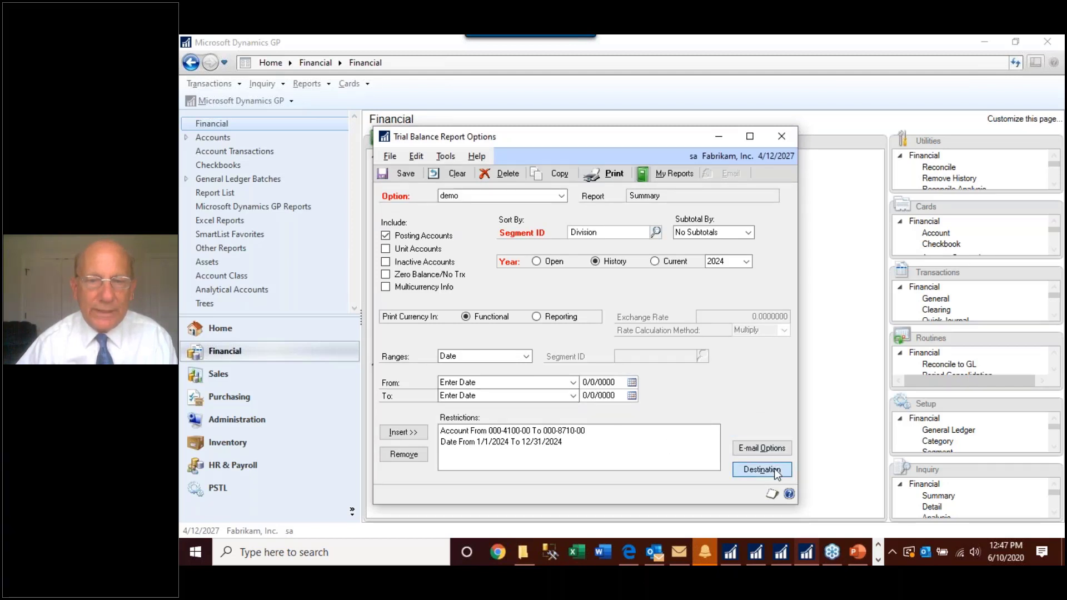
pyautogui.click(682, 402)
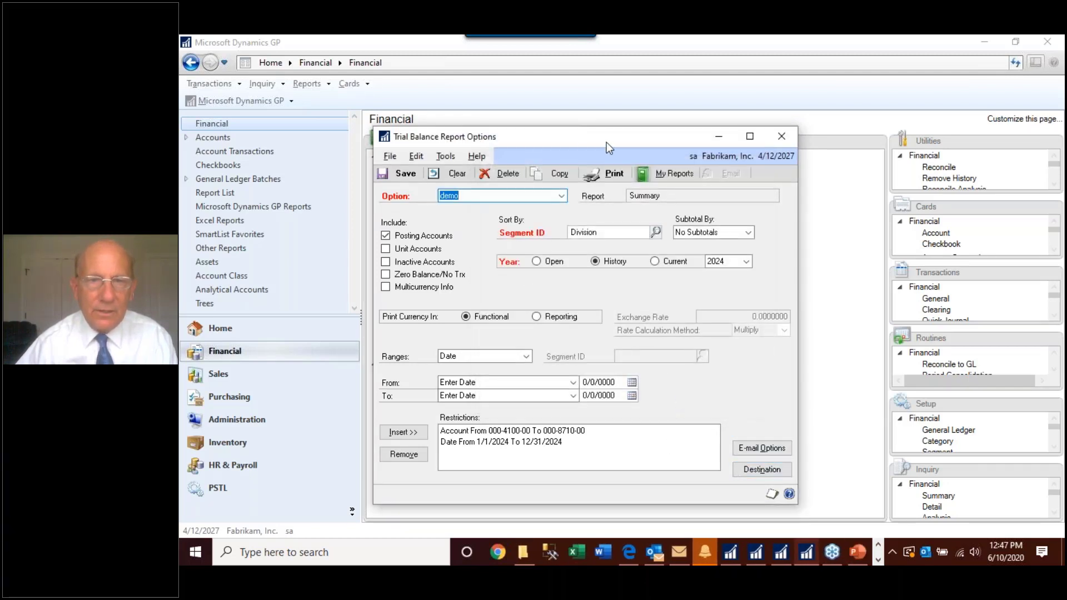
pyautogui.click(609, 172)
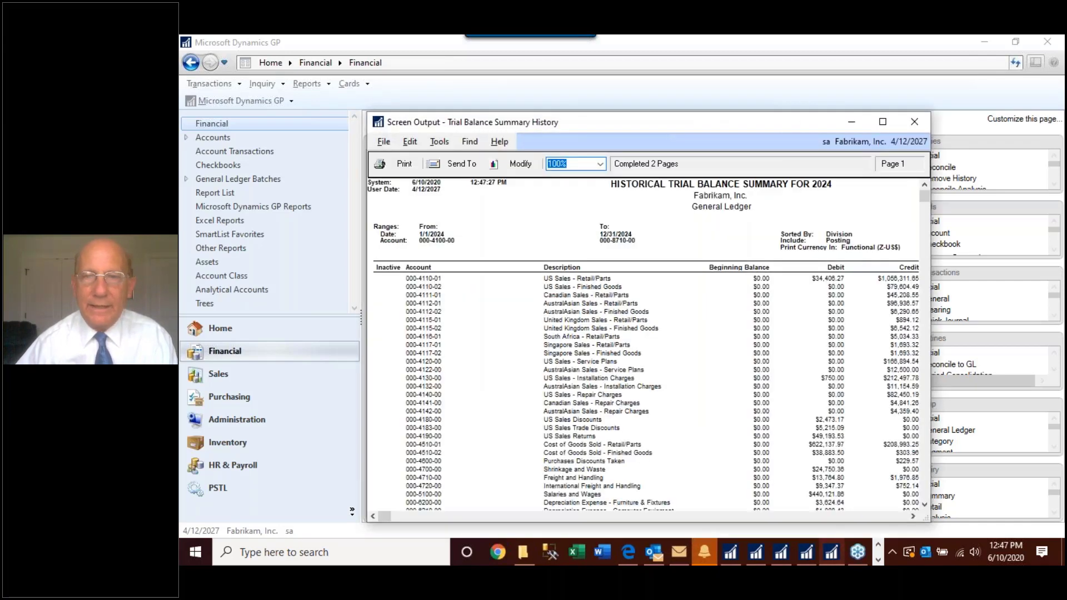
pyautogui.click(915, 122)
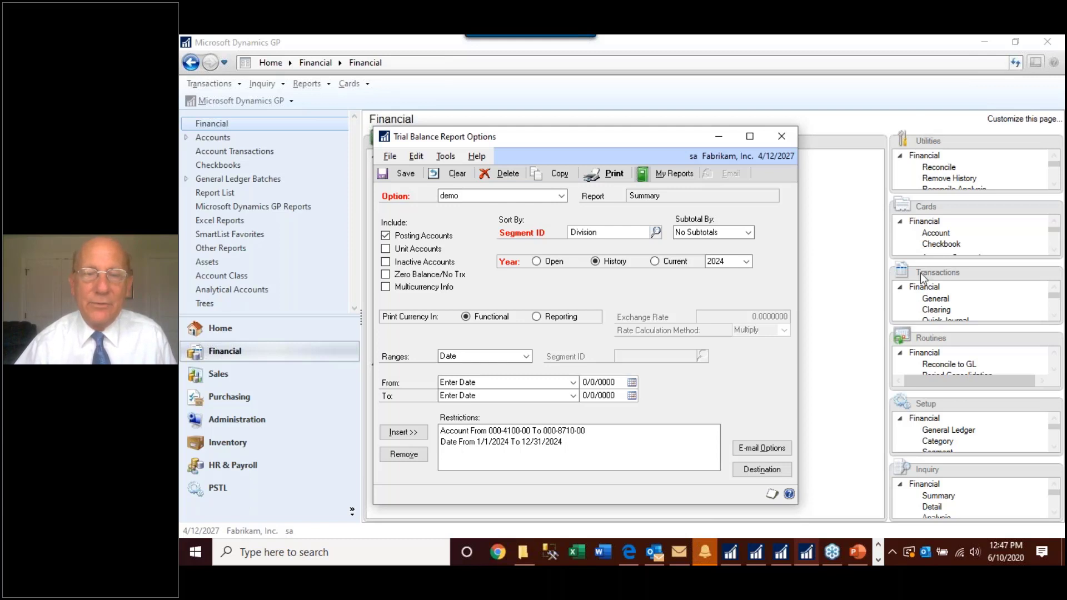
# Step: Reprint the demo trial balance summary to the screen and open its layout for modification in Report Writer
pyautogui.click(615, 175)
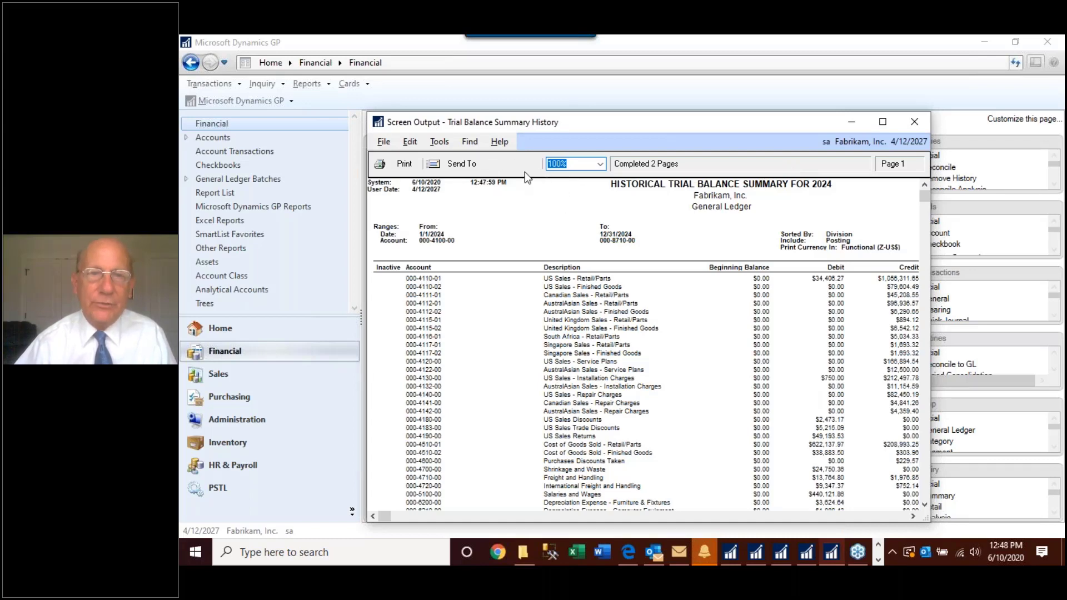
pyautogui.click(522, 162)
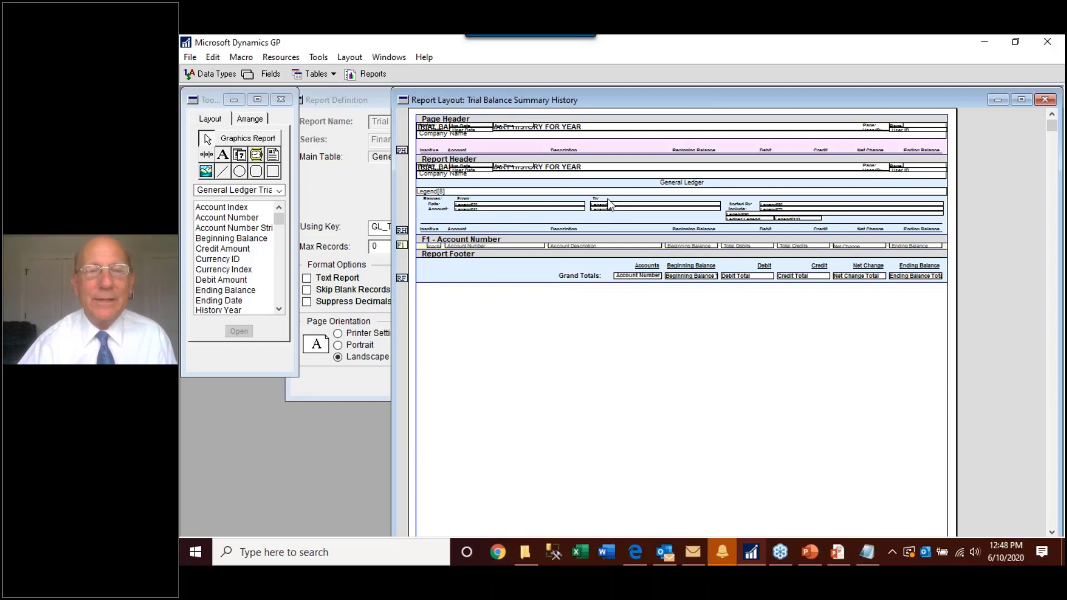
# Step: Delete the General Ledger text and the Legend[8] field from the report header
pyautogui.click(665, 185)
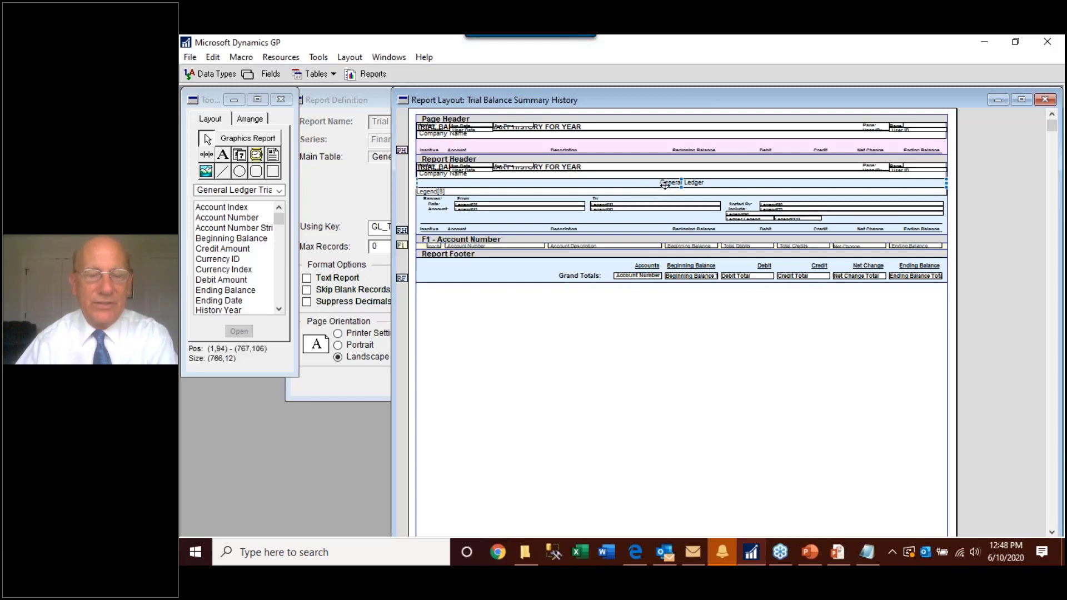
pyautogui.moveTo(665, 186); pyautogui.dragTo(639, 206)
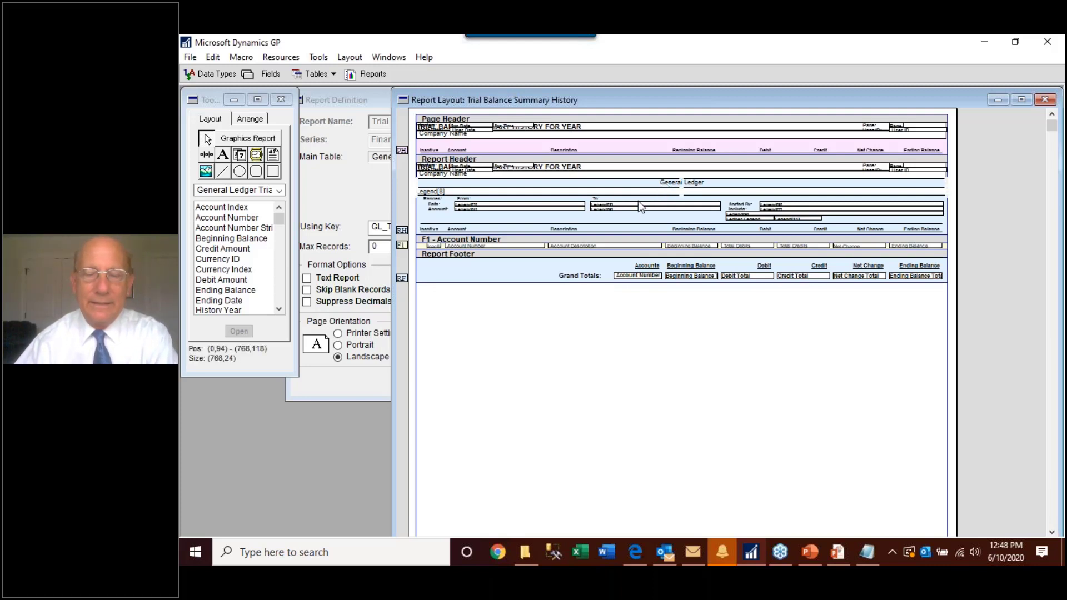
pyautogui.press('Delete')
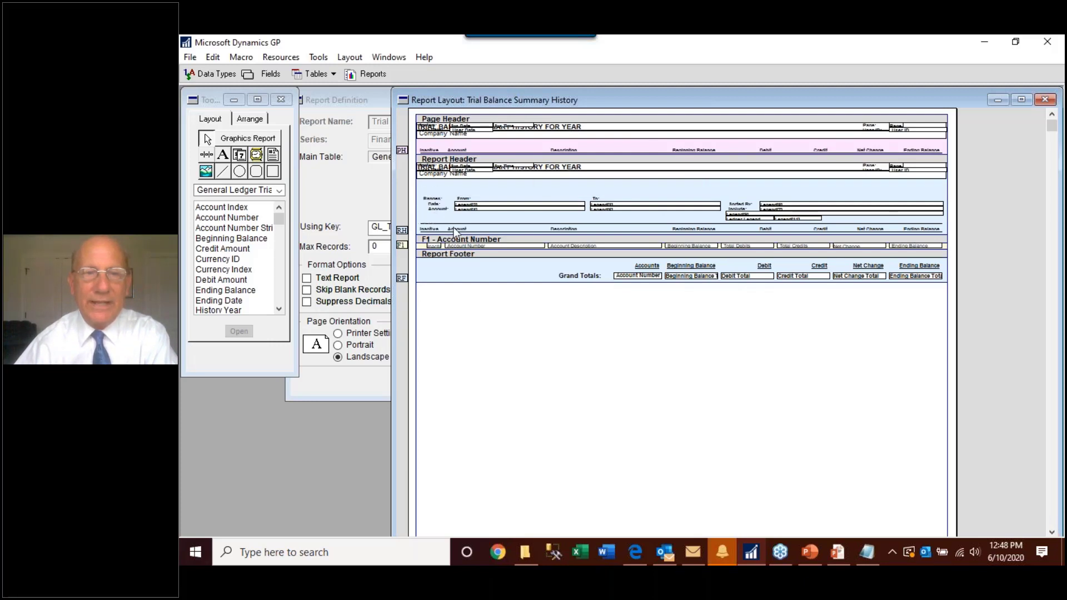
# Step: Delete the range, sorting and inclusion labels with their legend fields, plus the horizontal line, from the report header
pyautogui.moveTo(750, 221); pyautogui.dragTo(955, 243)
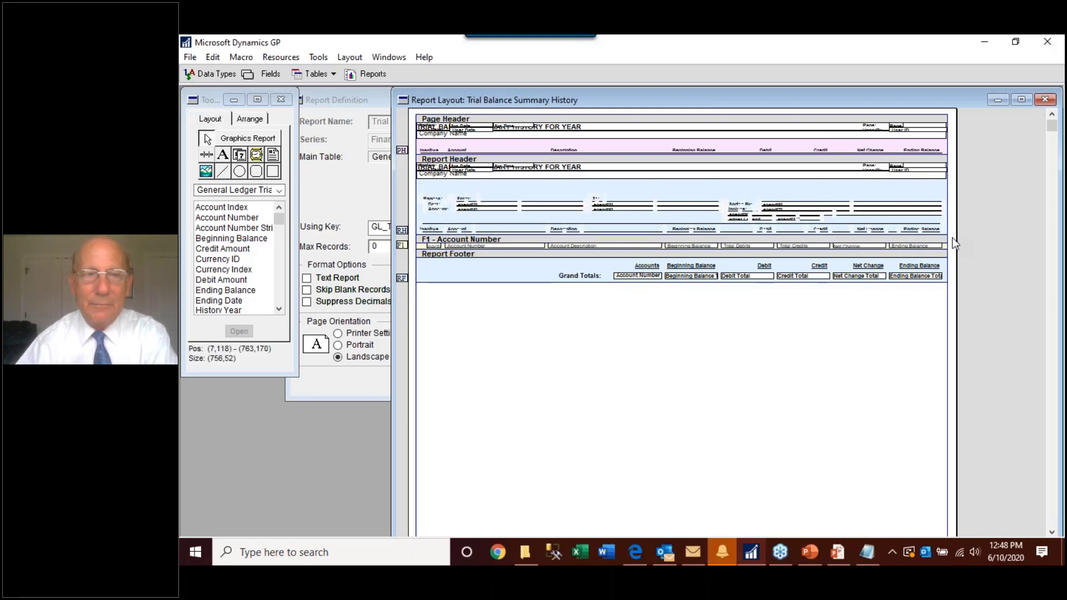
pyautogui.click(436, 204)
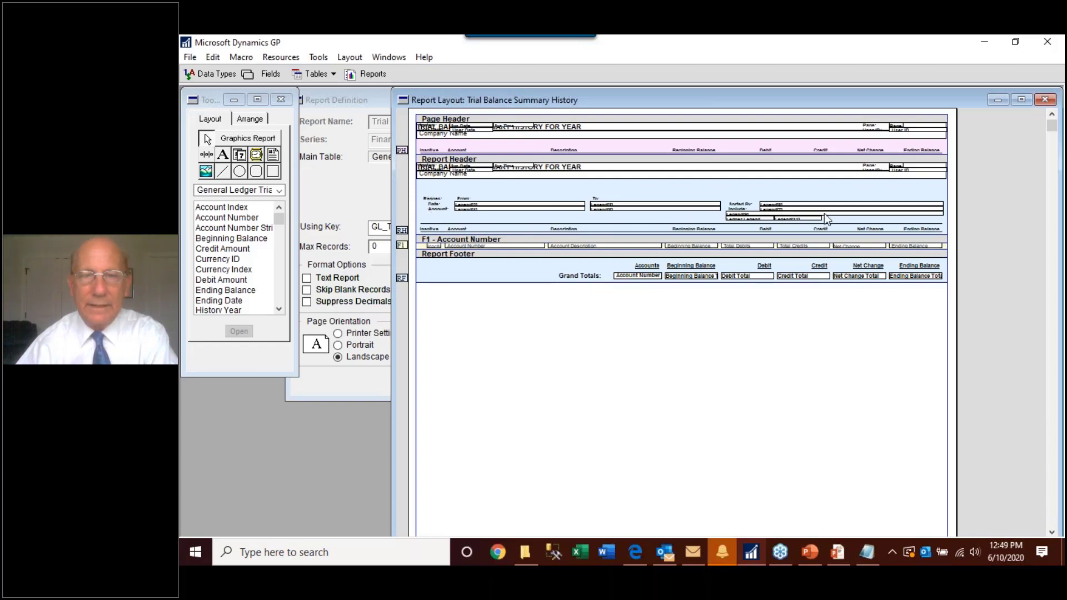
pyautogui.moveTo(916, 229); pyautogui.dragTo(942, 218)
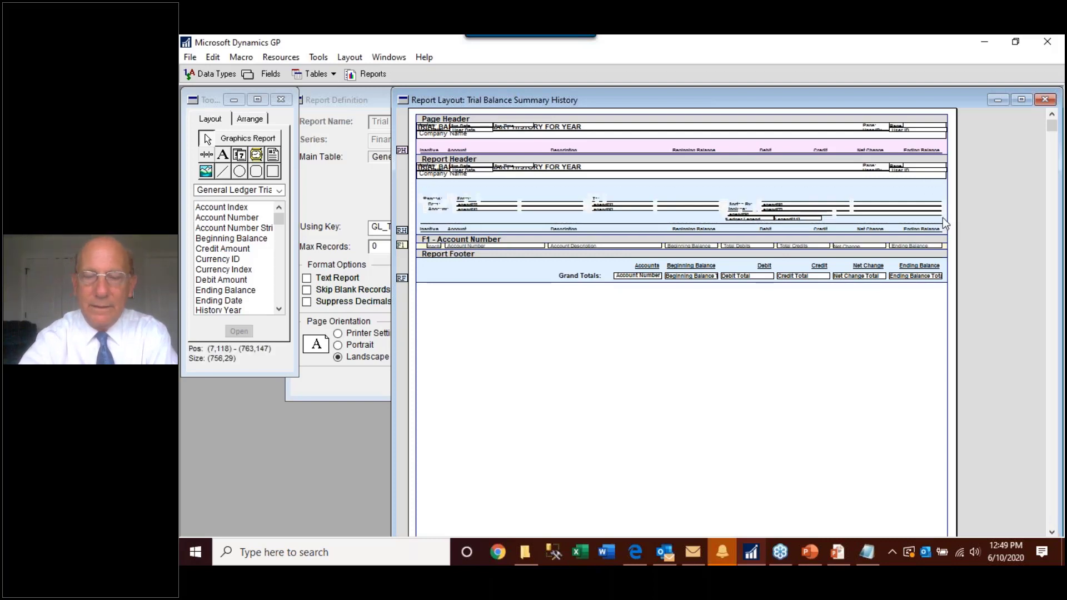
pyautogui.press('Delete')
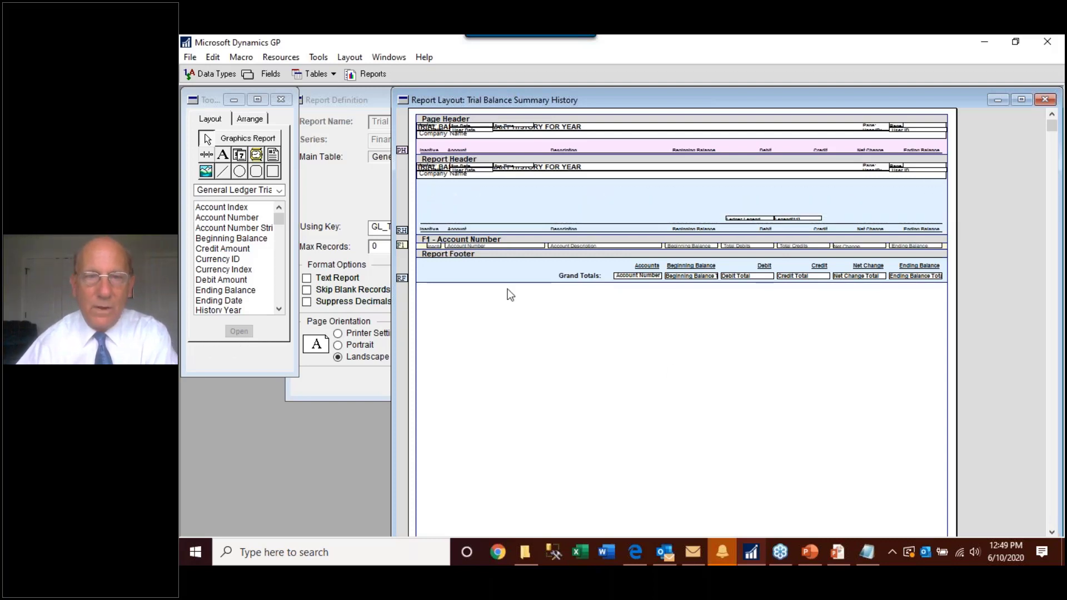
pyautogui.click(436, 224)
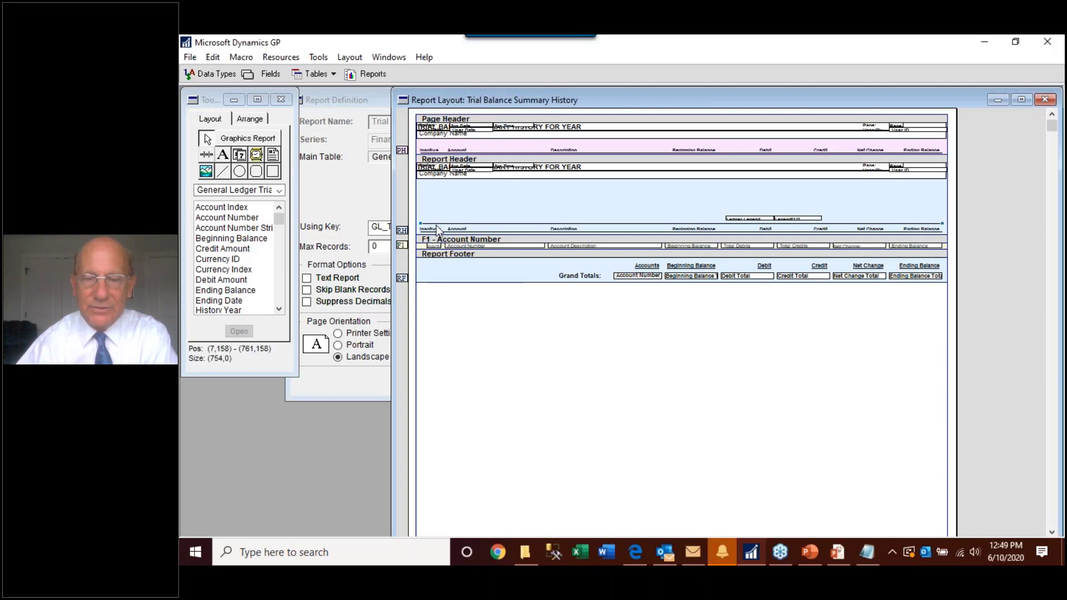
pyautogui.press('Delete')
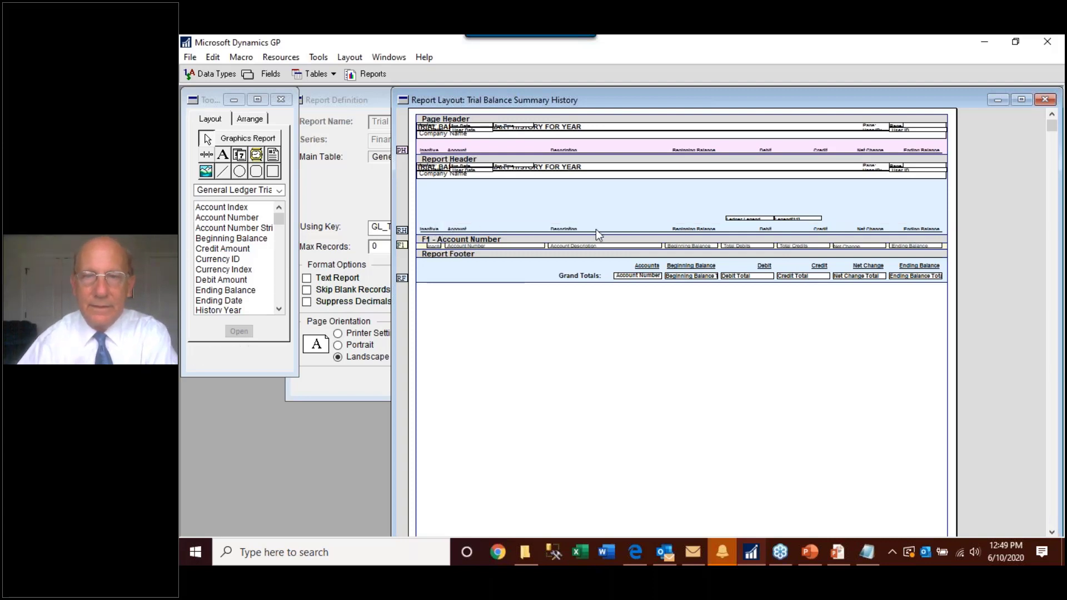
# Step: Delete the remaining legend field and the Ledger Legend calculated field from the report header
pyautogui.click(736, 220)
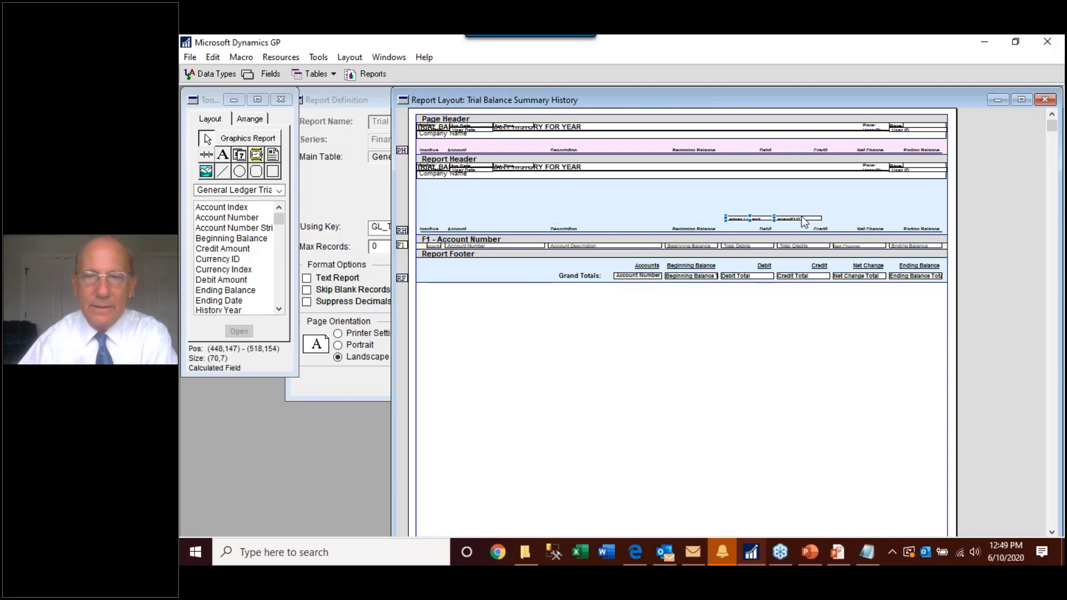
pyautogui.click(774, 217)
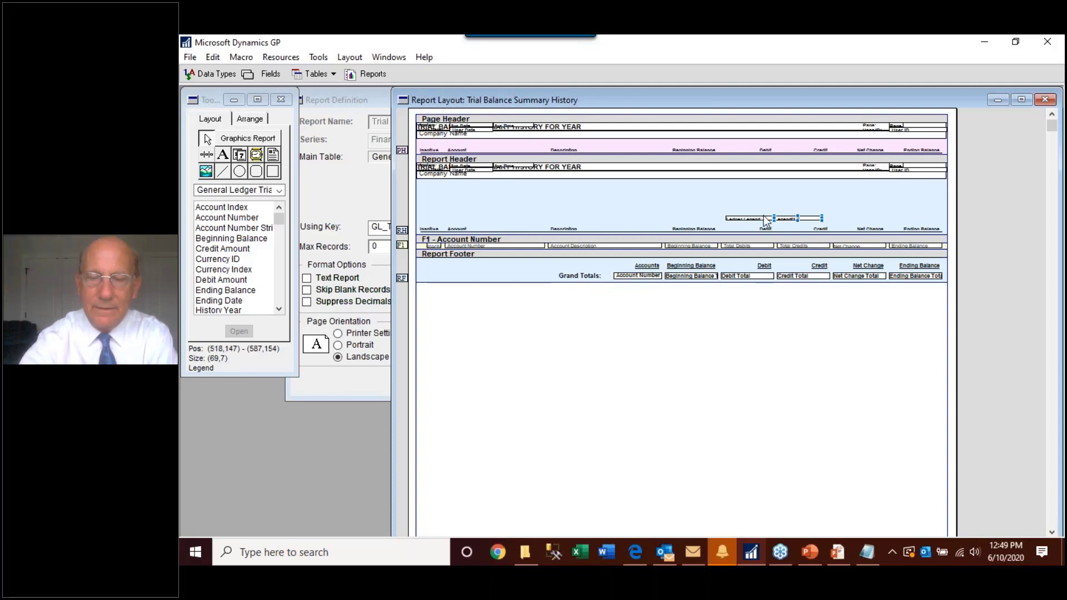
pyautogui.press('Delete')
pyautogui.click(766, 220)
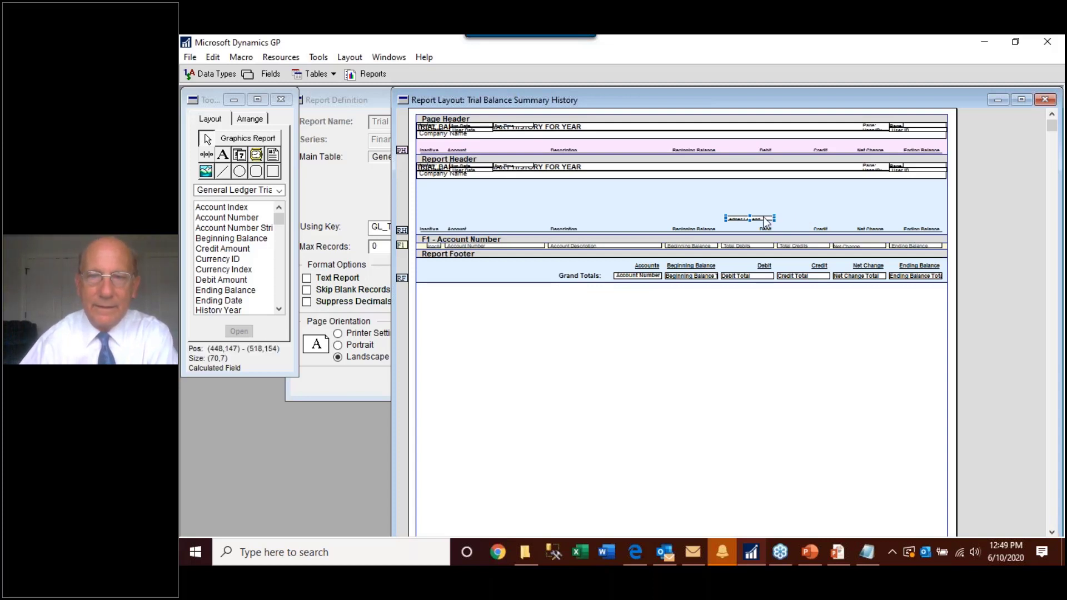
pyautogui.press('Delete')
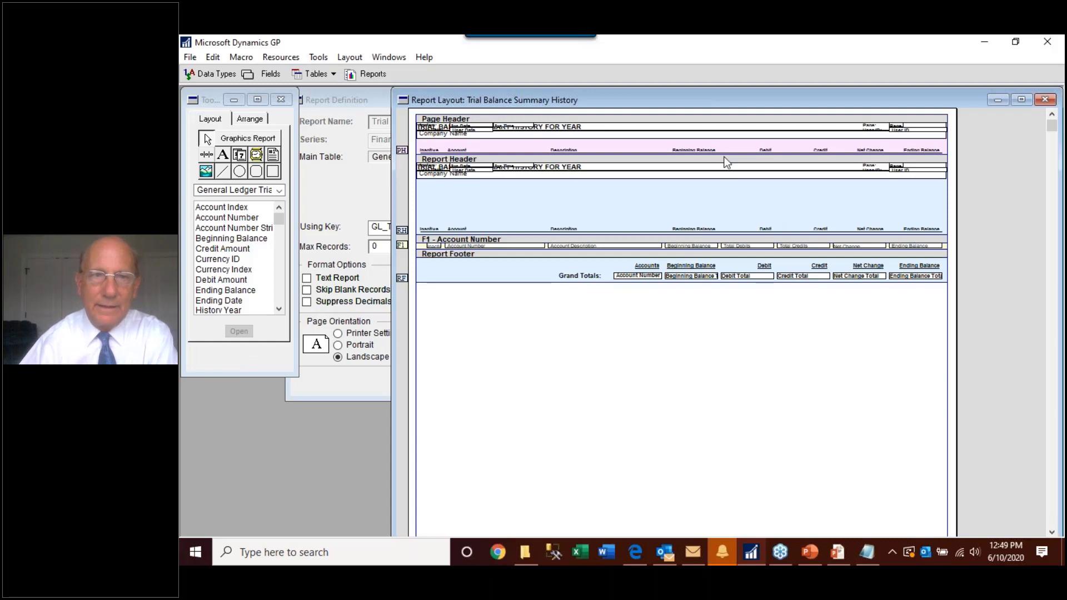
# Step: Delete the trial balance title, the system label, and the date and time fields from the page header
pyautogui.click(433, 127)
pyautogui.click(468, 129)
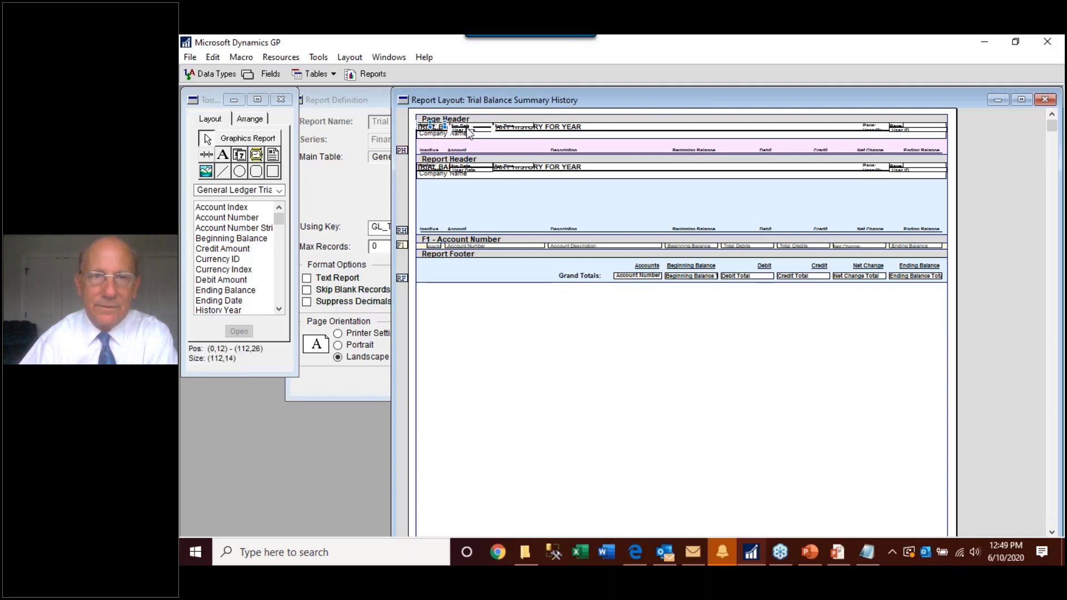
pyautogui.click(536, 126)
pyautogui.press('Delete')
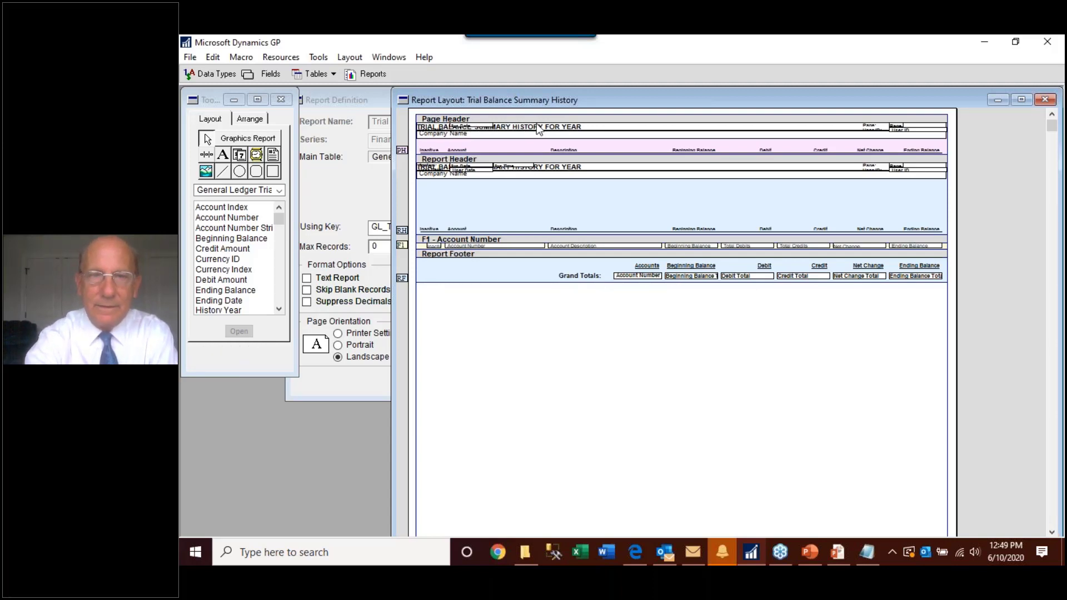
pyautogui.click(479, 129)
pyautogui.press('Delete')
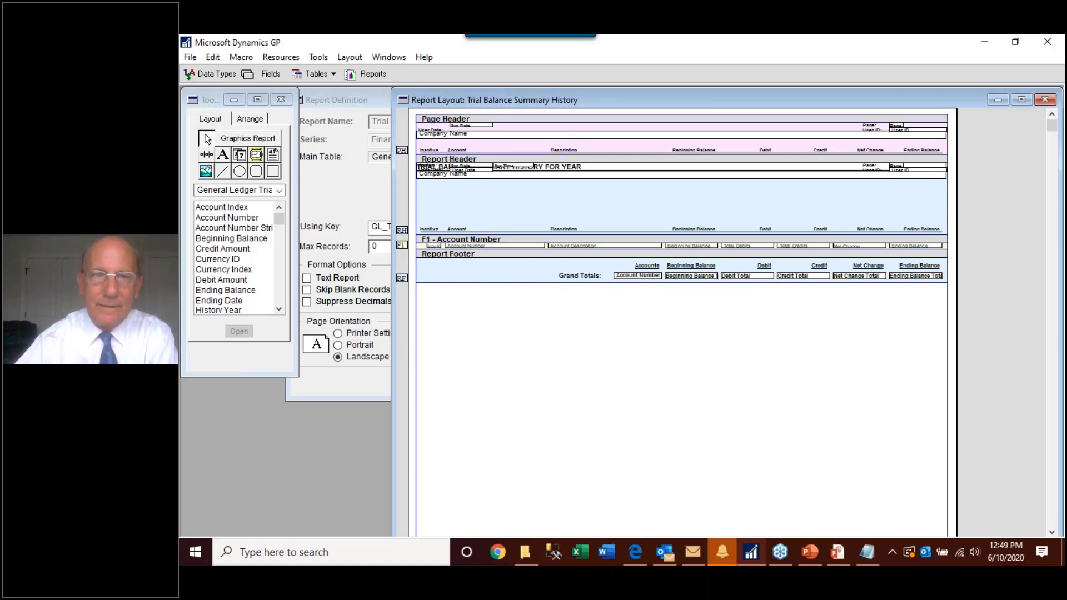
pyautogui.click(463, 125)
pyautogui.press('Delete')
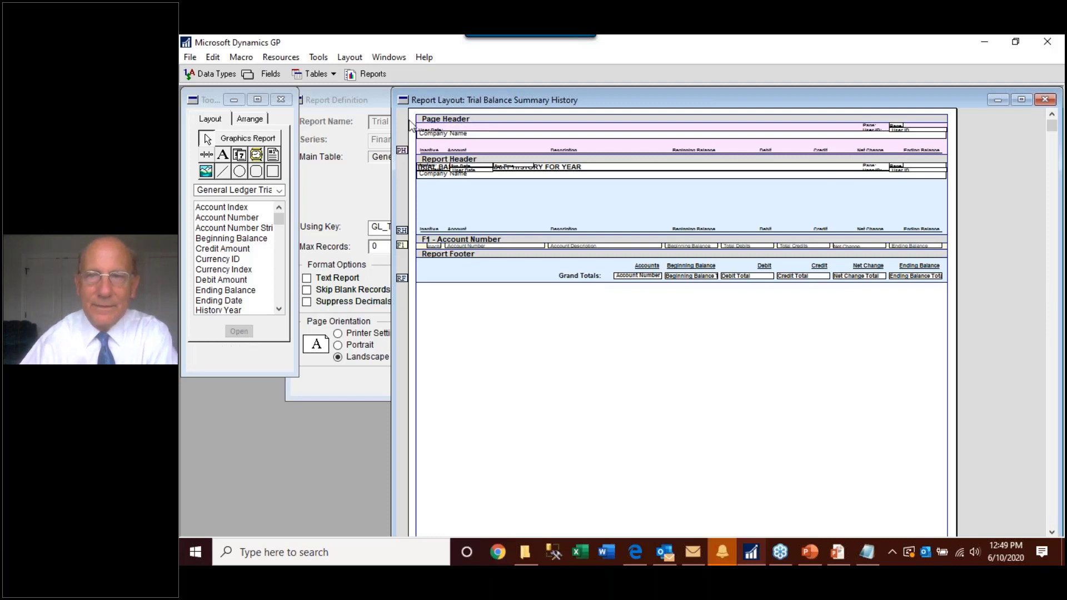
# Step: Delete the page label, the page number field and the Company Name field from the page header
pyautogui.click(873, 126)
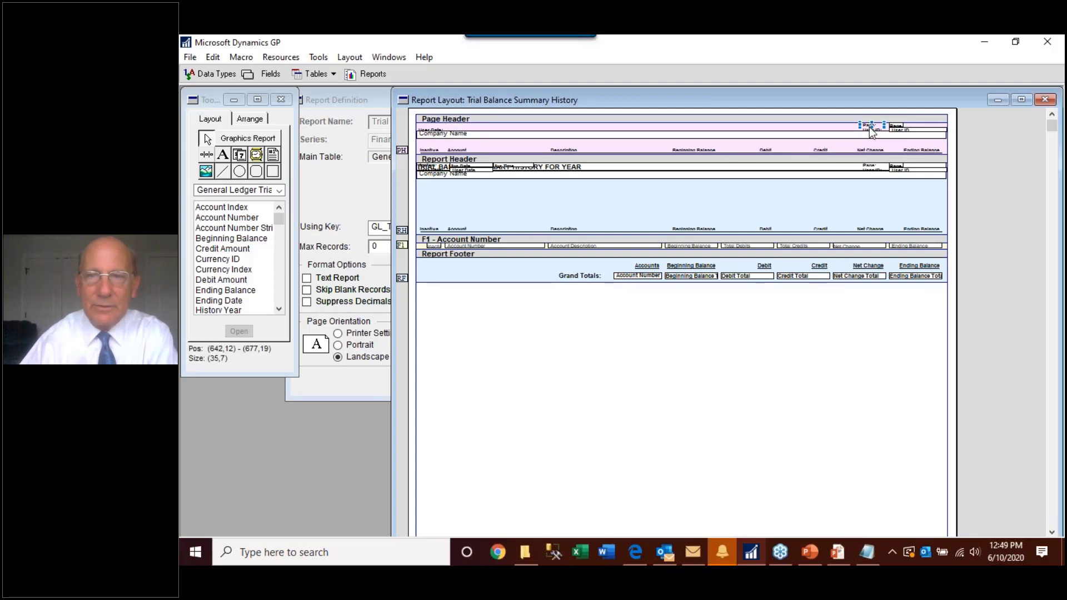
pyautogui.keyDown('shift'); pyautogui.click(893, 127); pyautogui.keyUp('shift')
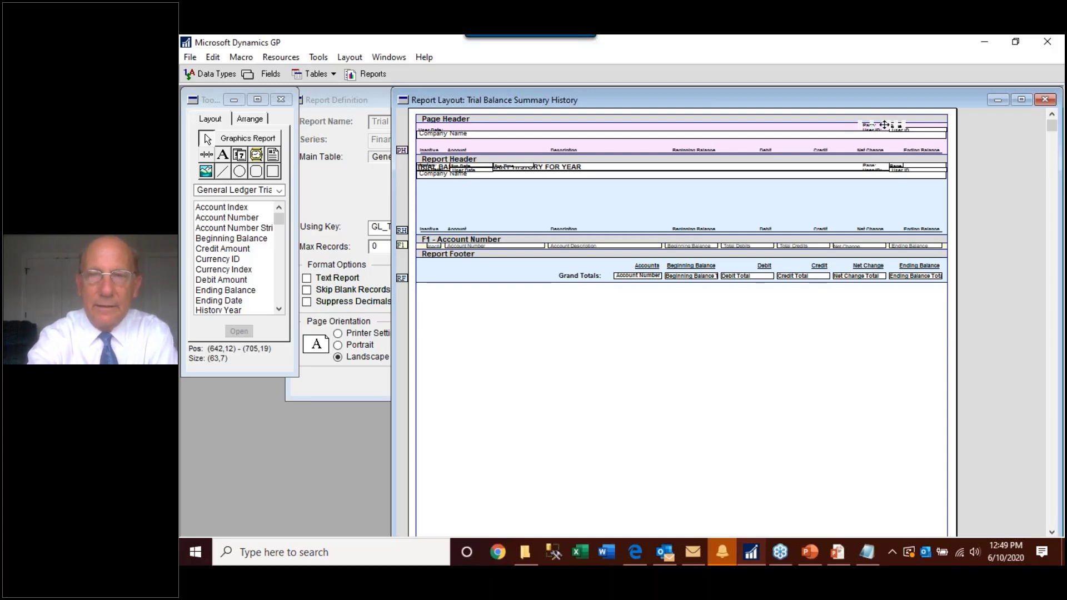
pyautogui.press('Delete')
pyautogui.click(821, 132)
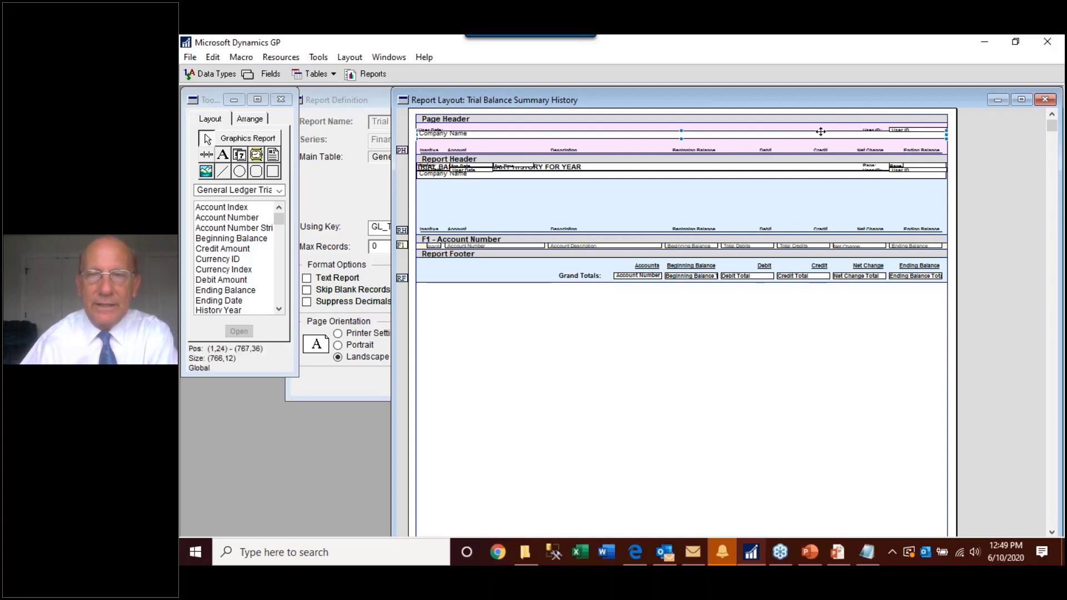
pyautogui.press('Delete')
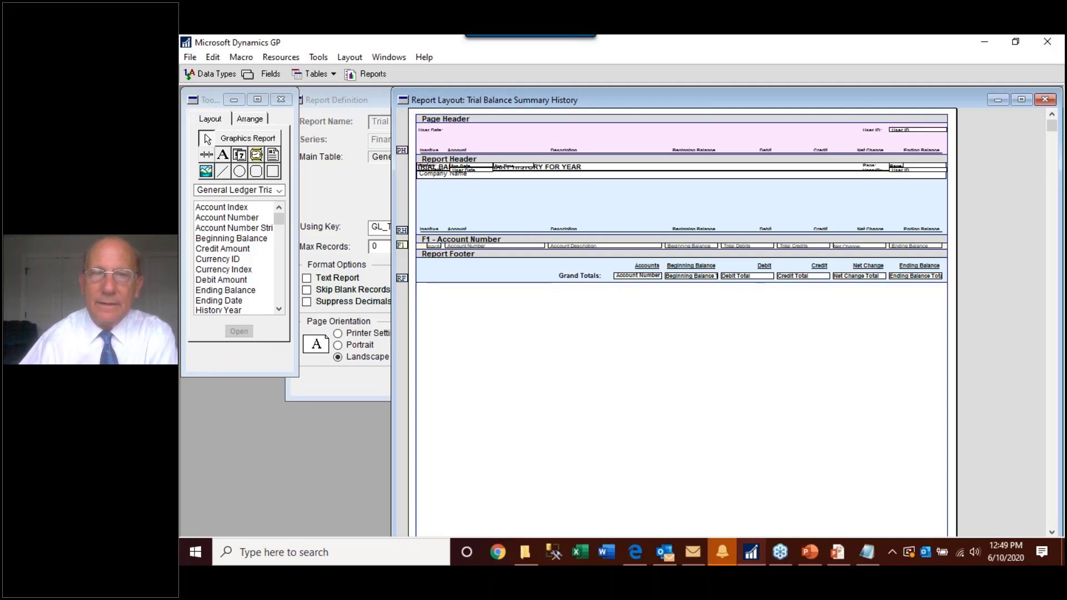
# Step: Delete the User Date label from the page header
pyautogui.click(920, 131)
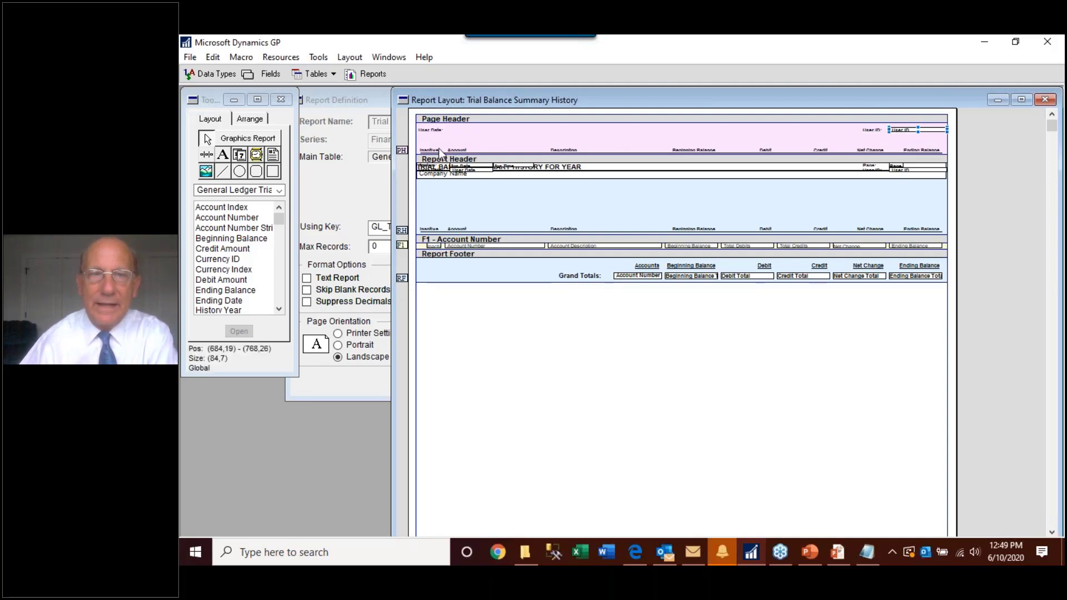
pyautogui.click(434, 132)
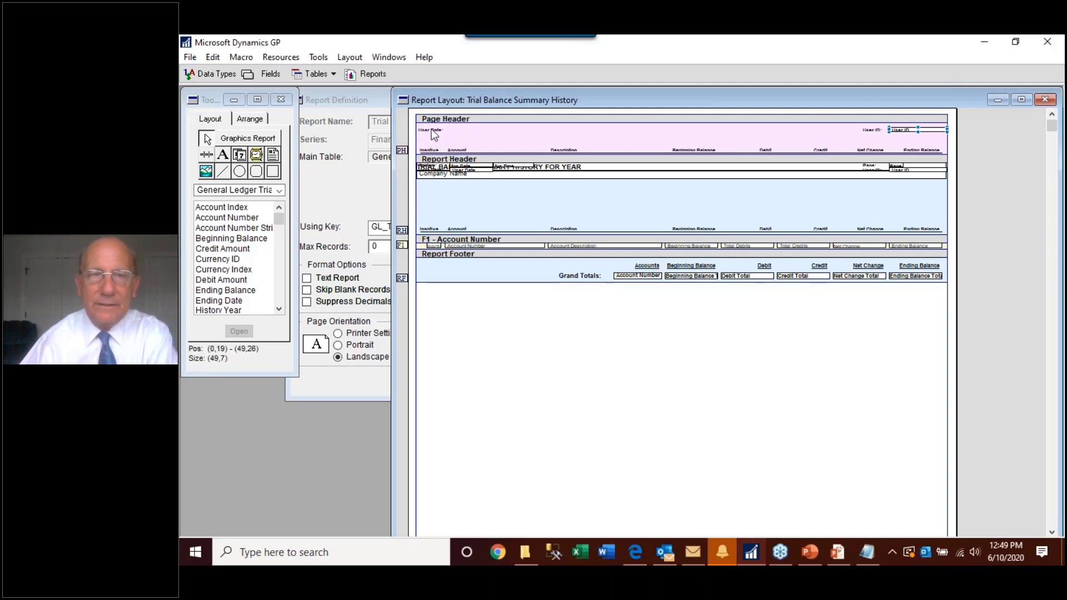
pyautogui.press('Delete')
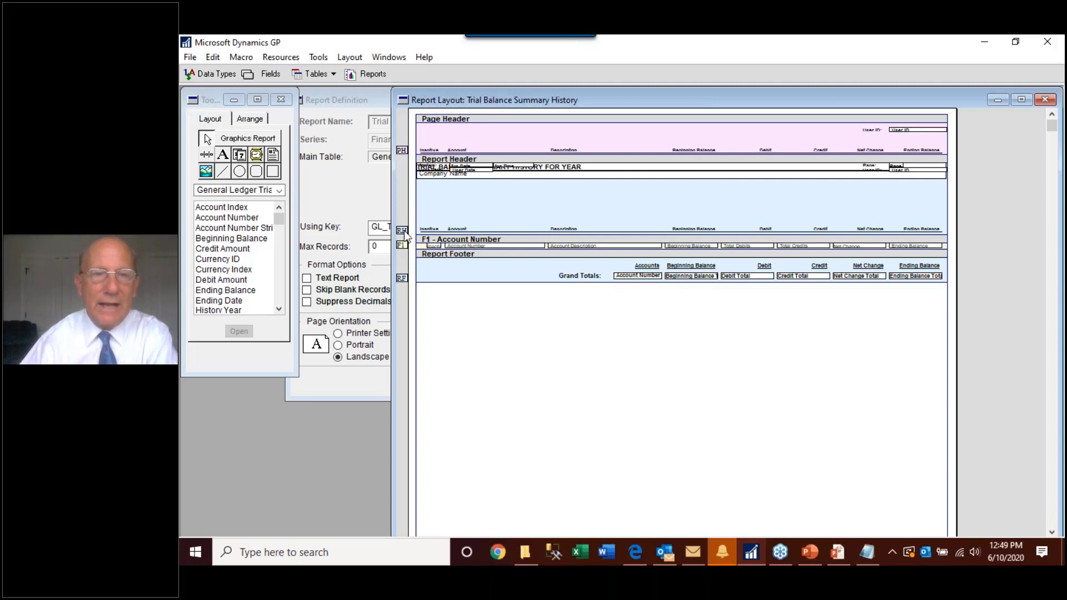
# Step: Remove the Page Header section from the report through the report section options
pyautogui.click(321, 57)
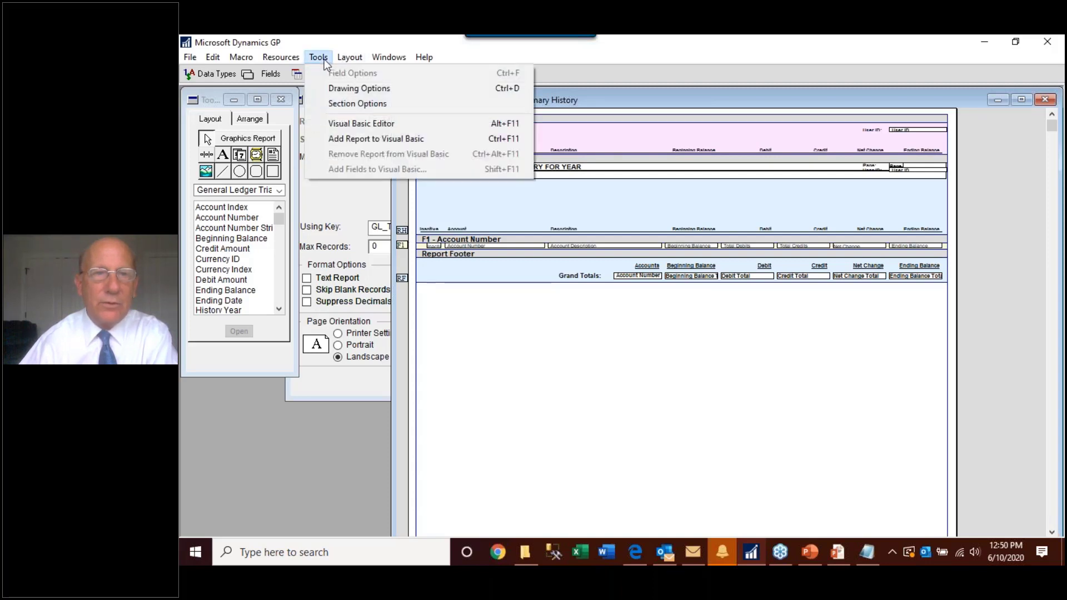
pyautogui.click(351, 104)
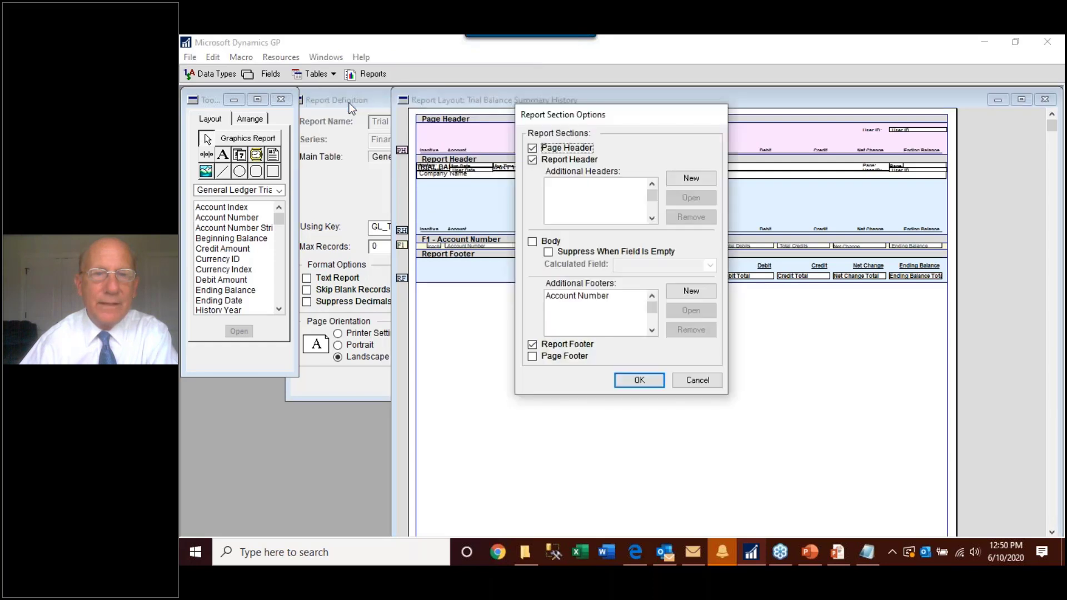
pyautogui.click(532, 148)
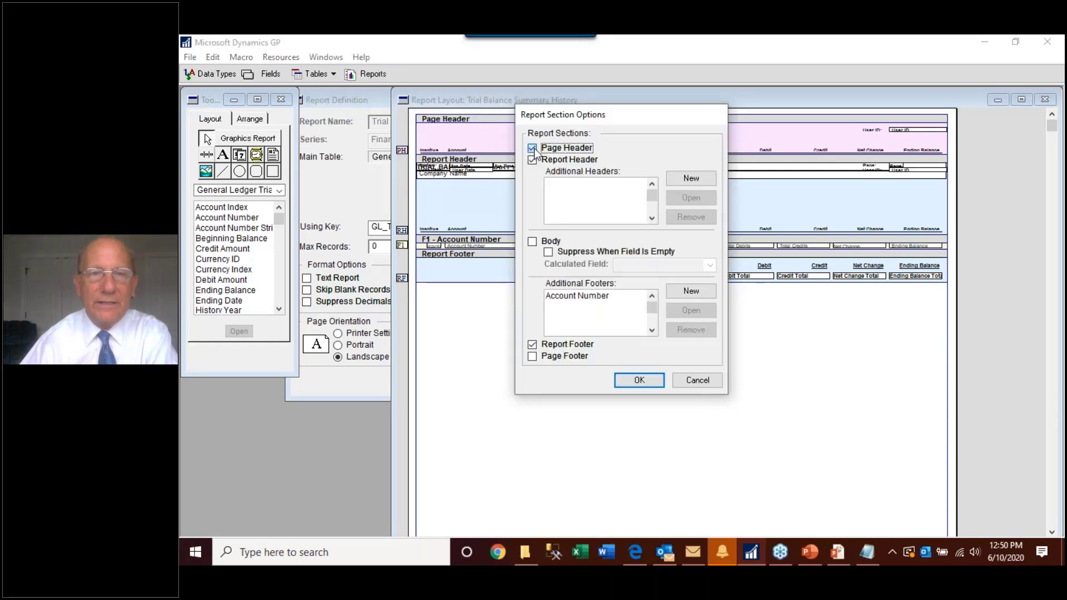
pyautogui.click(640, 380)
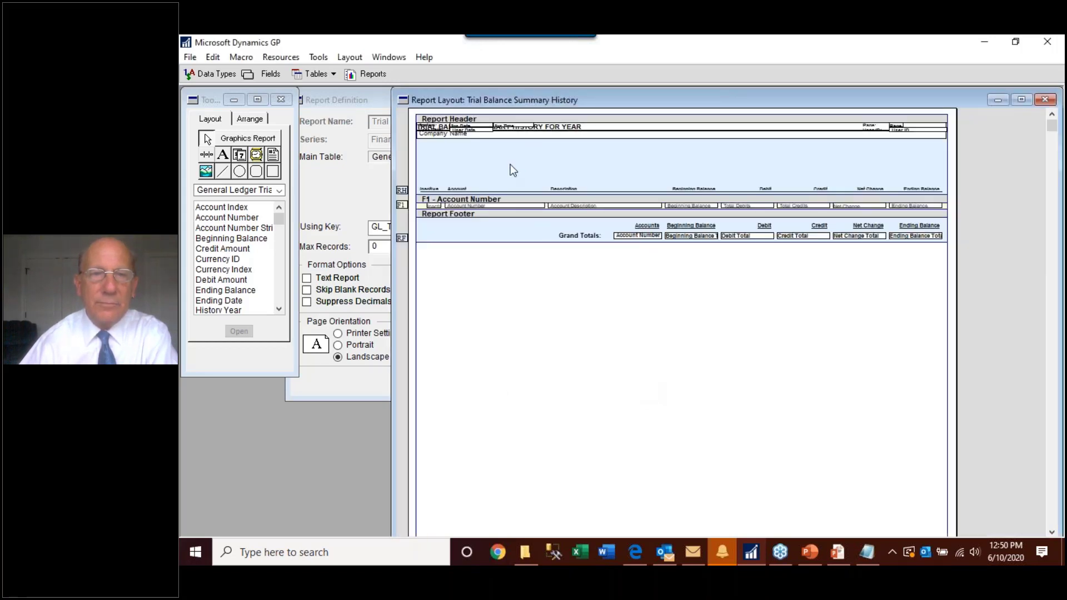
# Step: Delete the Company Name and User Date fields, the trial balance title and its calculated field from the report header
pyautogui.click(478, 129)
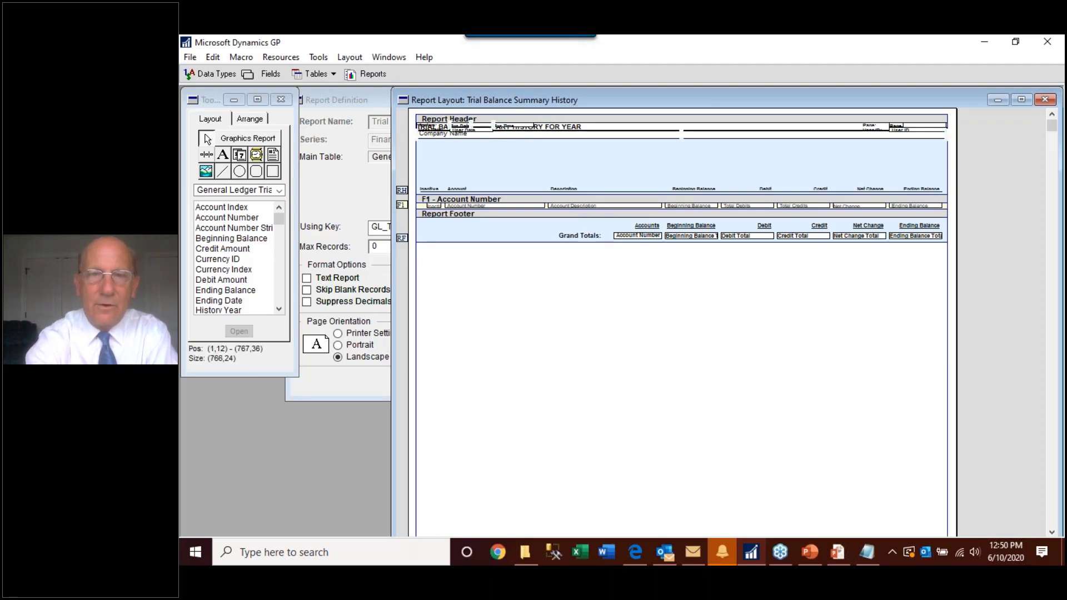
pyautogui.click(480, 129)
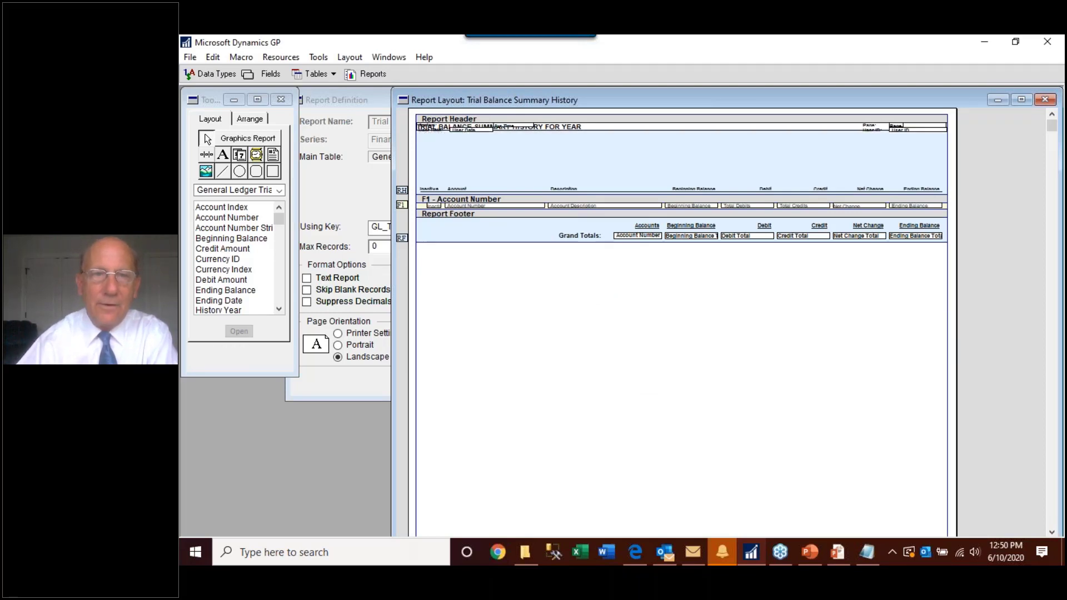
pyautogui.click(481, 129)
pyautogui.click(466, 130)
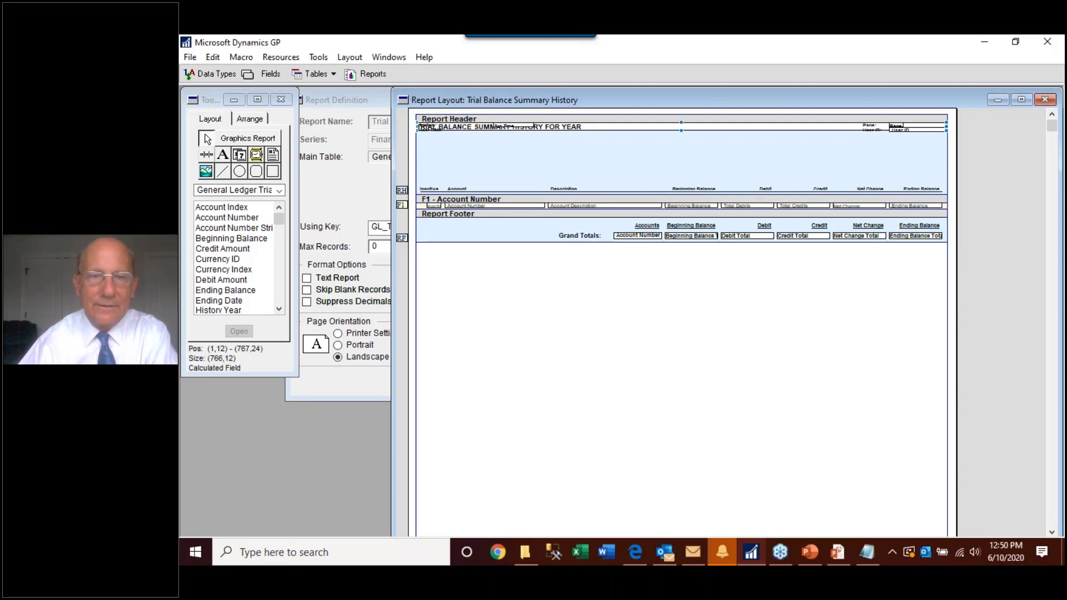
pyautogui.press('Delete')
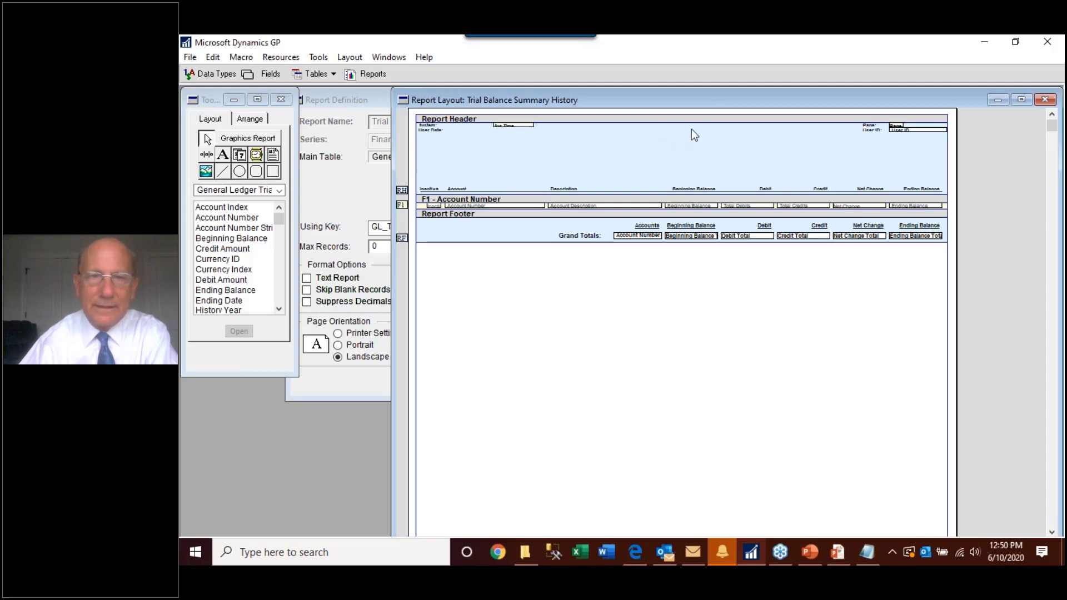
# Step: Delete the remaining page, User ID, System and User Date items from the report header, then close the layout, saving the changes
pyautogui.moveTo(692, 129); pyautogui.dragTo(952, 122)
pyautogui.press('Delete')
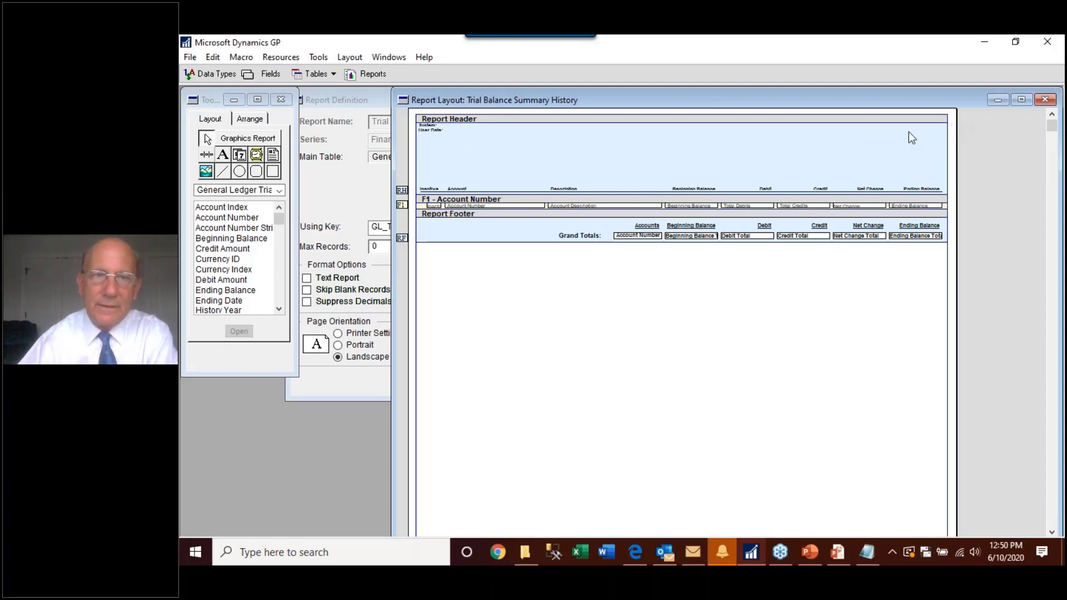
pyautogui.moveTo(470, 137); pyautogui.dragTo(409, 127)
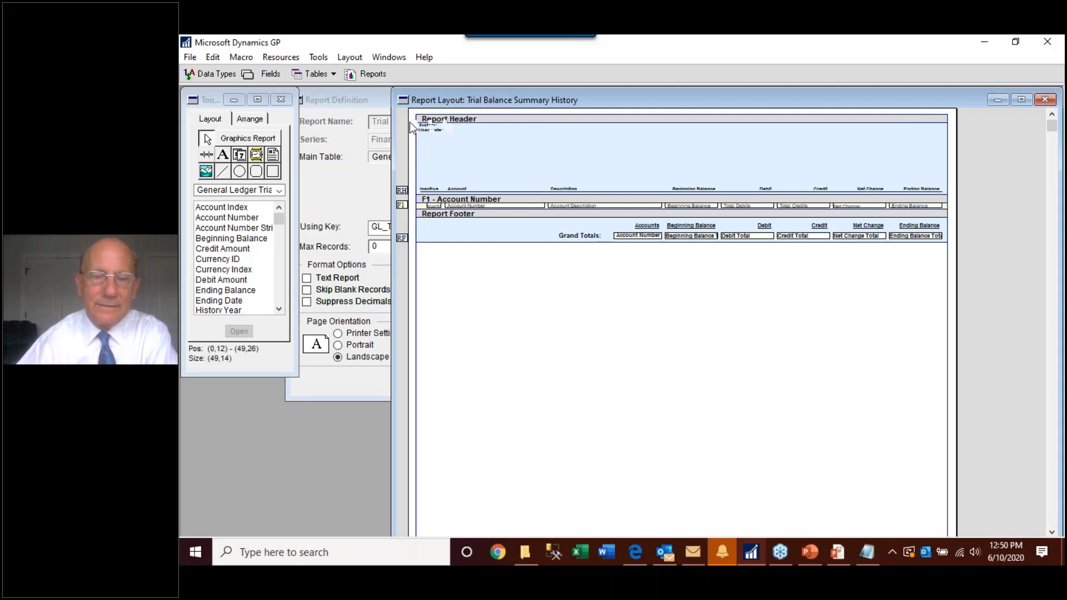
pyautogui.press('Delete')
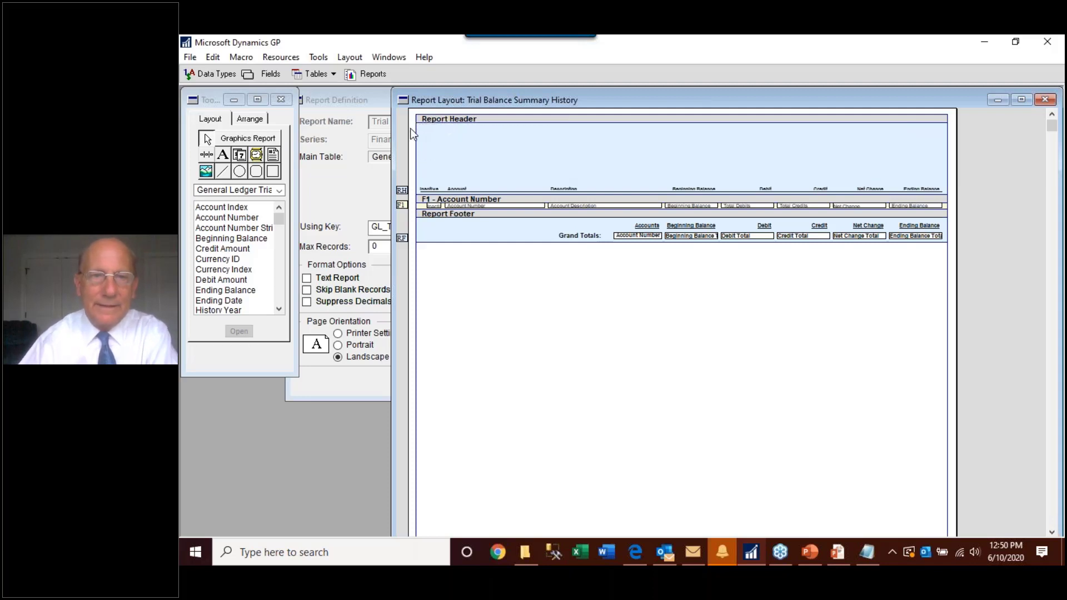
pyautogui.click(1043, 101)
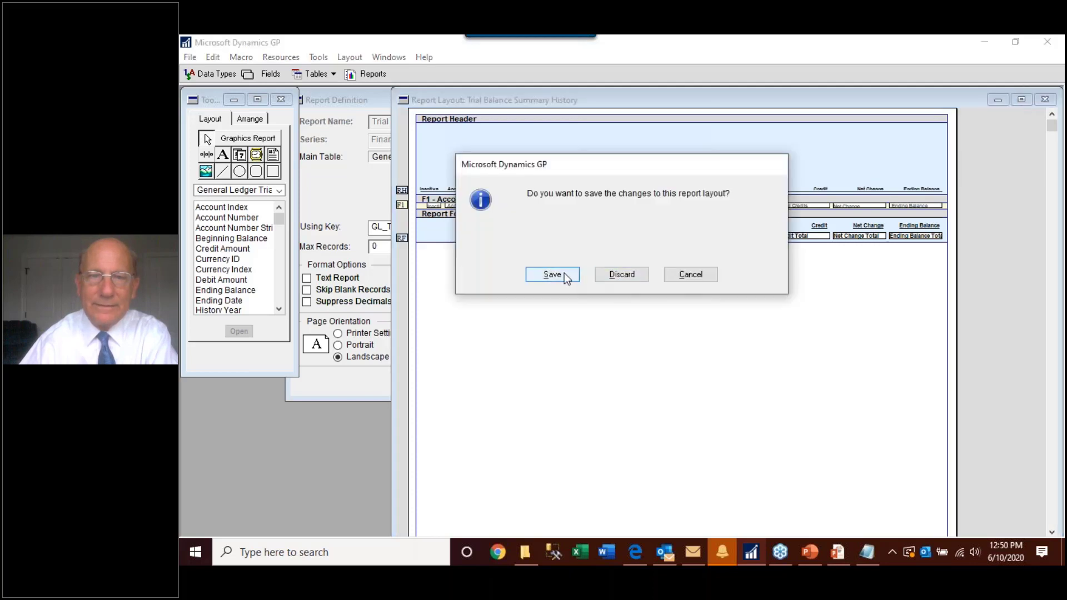
pyautogui.click(564, 274)
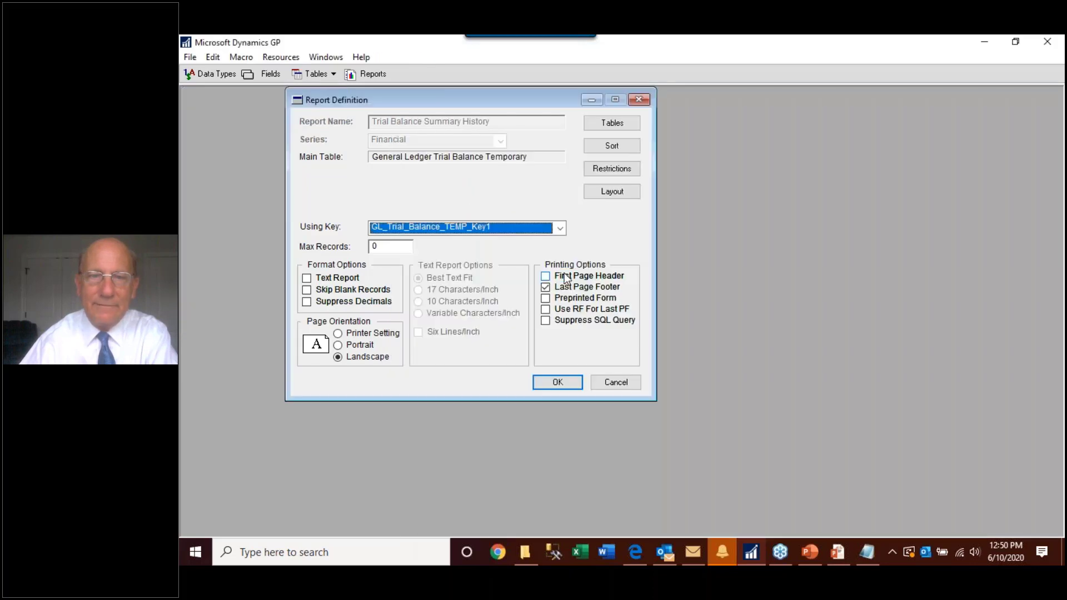
# Step: Accept the Trial Balance Summary History report definition, return from Report Writer to the main application, and dismiss the reminders
pyautogui.click(556, 382)
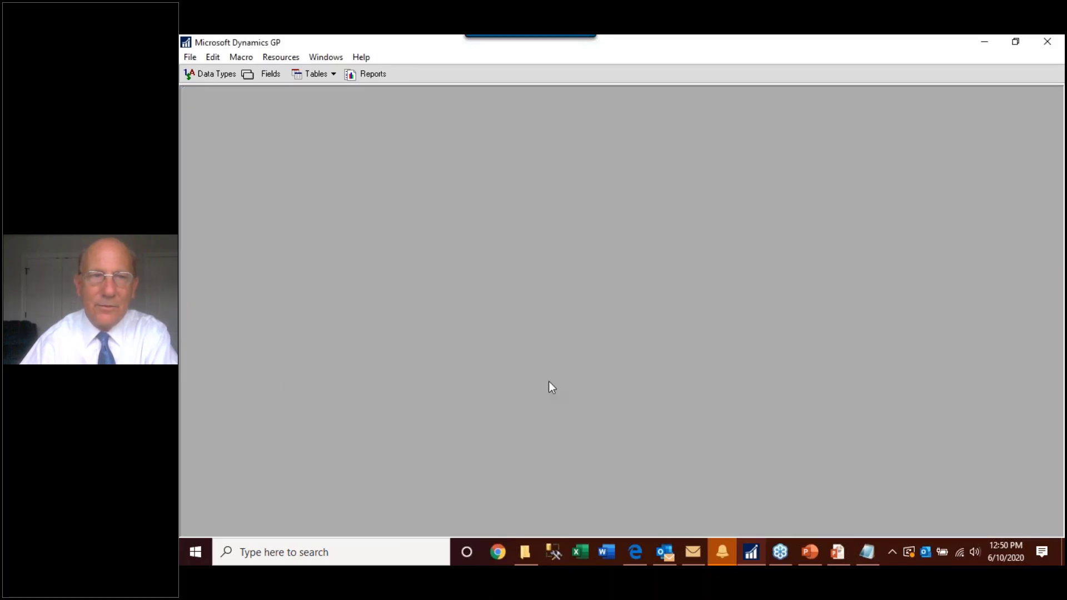
pyautogui.click(190, 56)
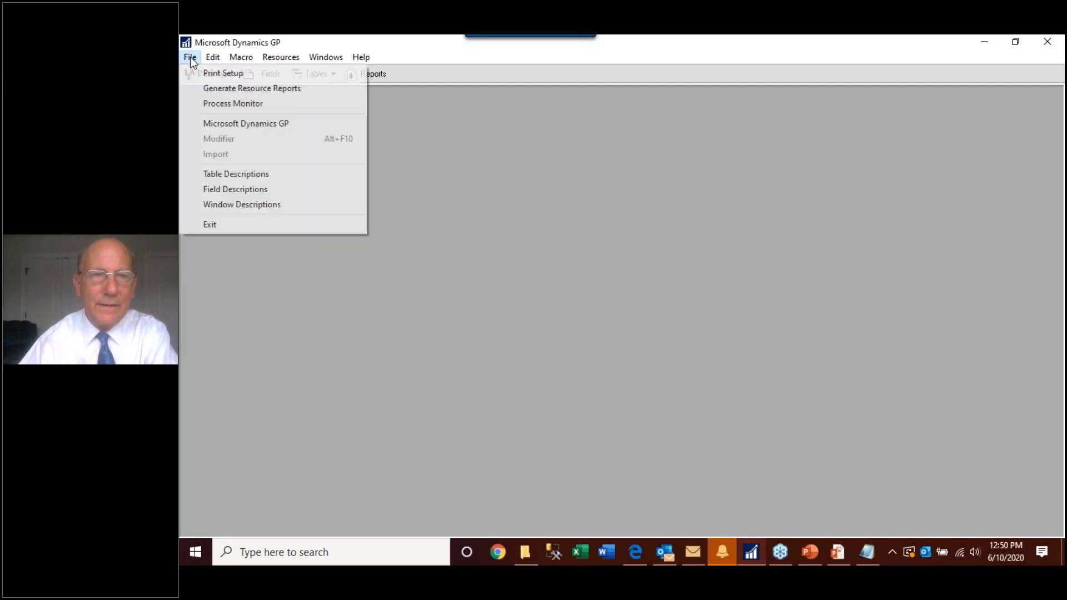
pyautogui.click(215, 124)
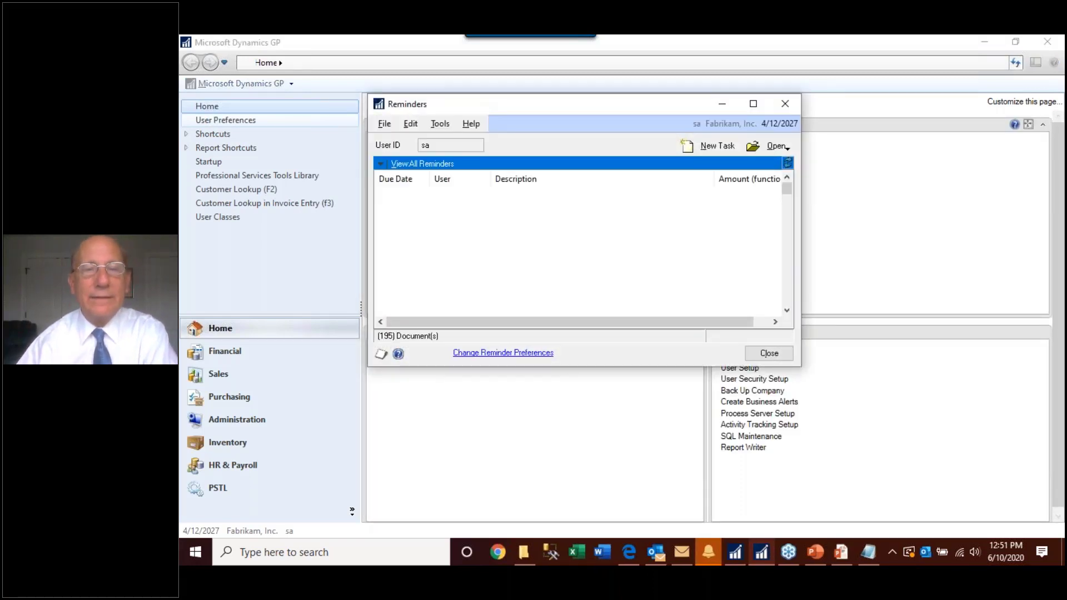
pyautogui.click(767, 354)
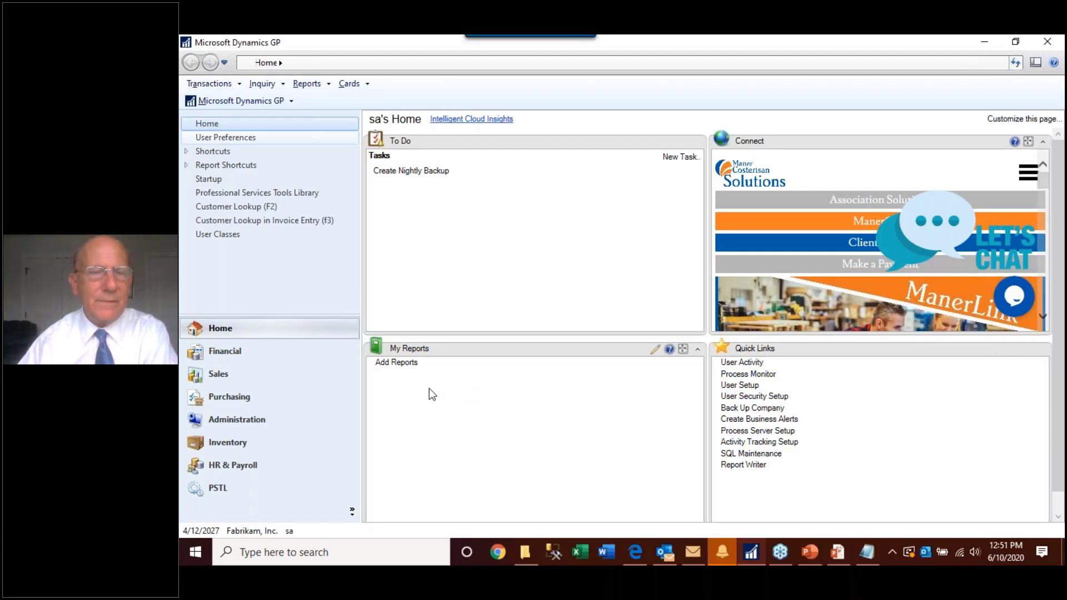
# Step: Open the Alternate/Modified Forms and Reports setup in Administration and load the DEFAULTUSER ID
pyautogui.click(272, 428)
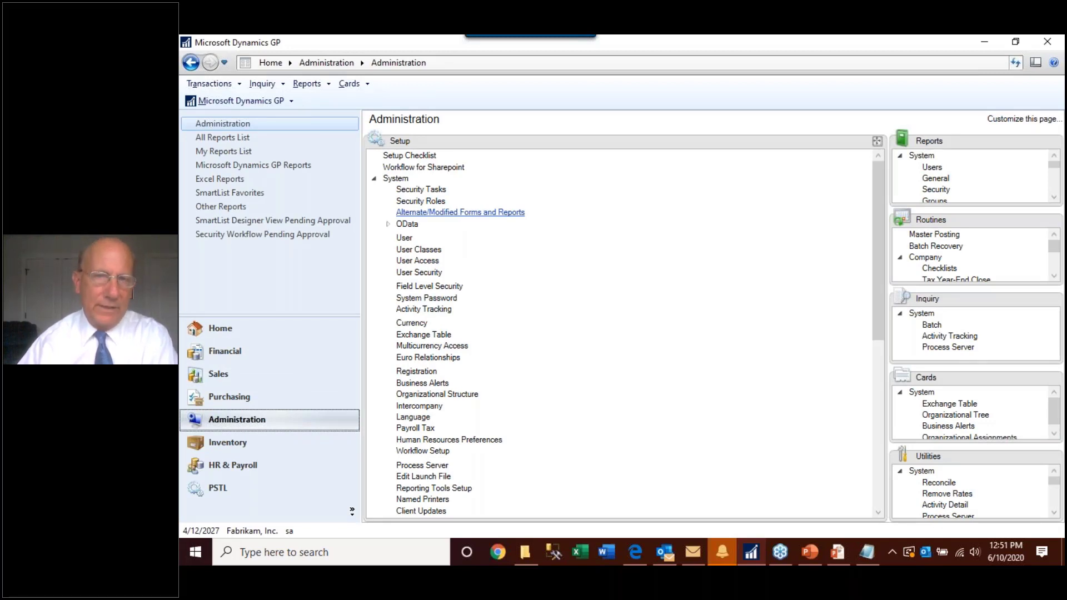
pyautogui.click(460, 212)
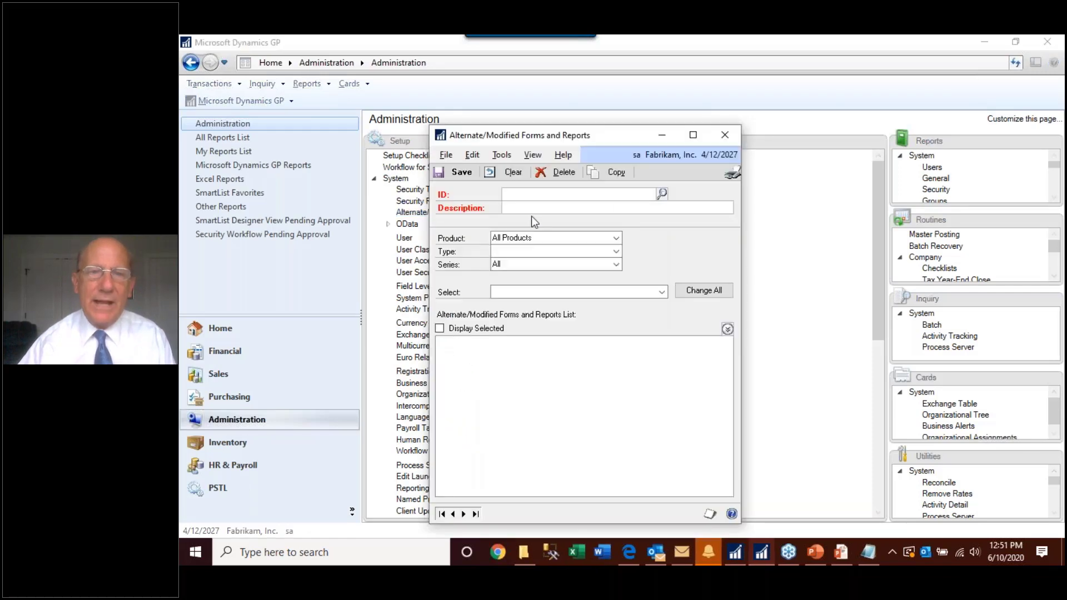
pyautogui.click(662, 193)
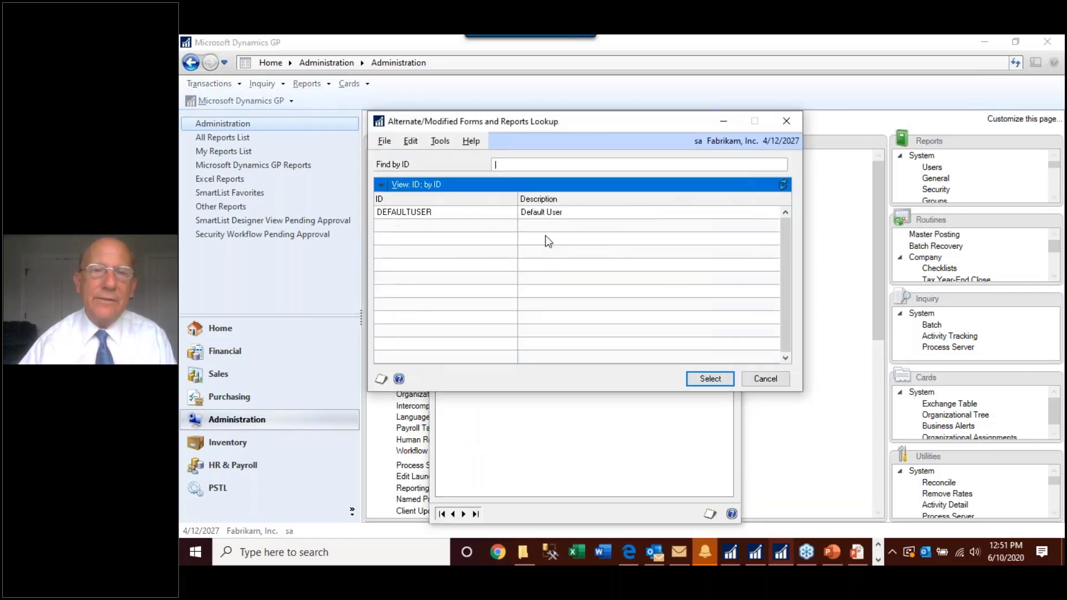
pyautogui.doubleClick(420, 215)
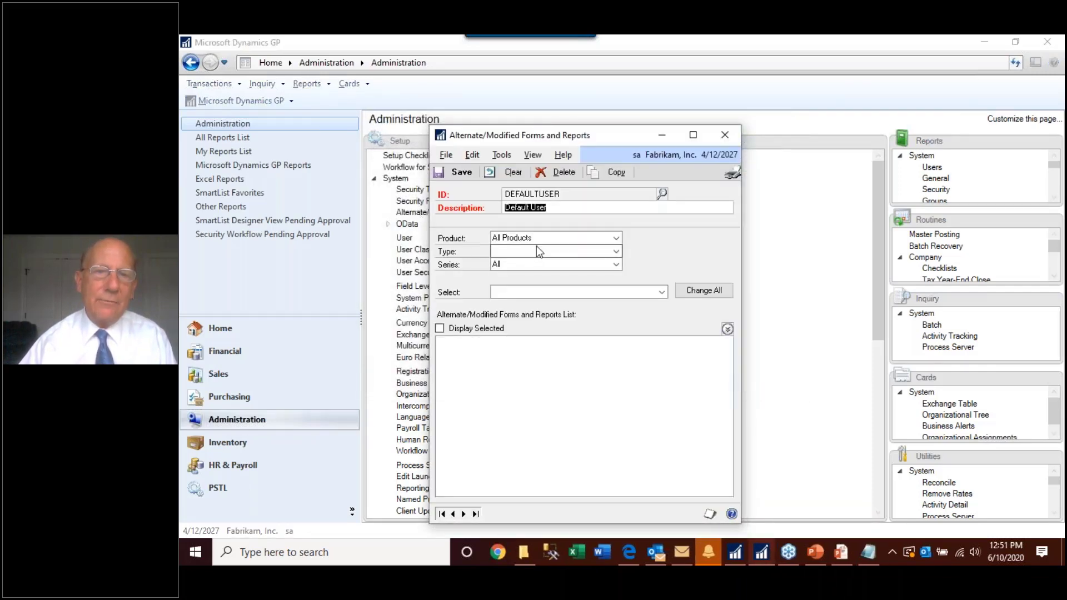
# Step: Filter the forms and reports list to the Microsoft Dynamics GP product and the Reports type
pyautogui.click(536, 239)
pyautogui.click(539, 259)
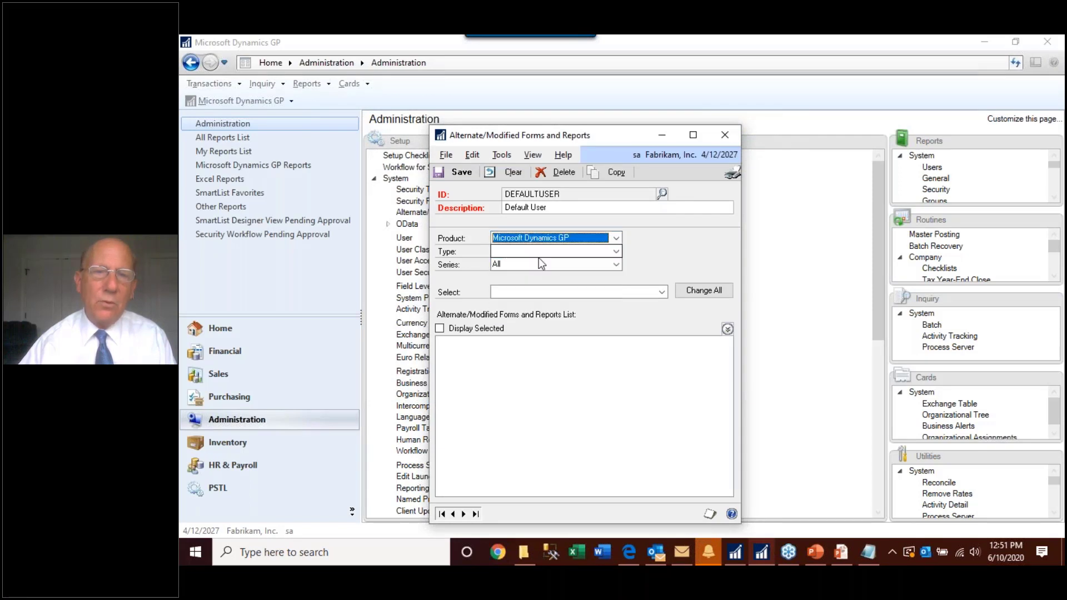
pyautogui.click(539, 255)
pyautogui.click(532, 270)
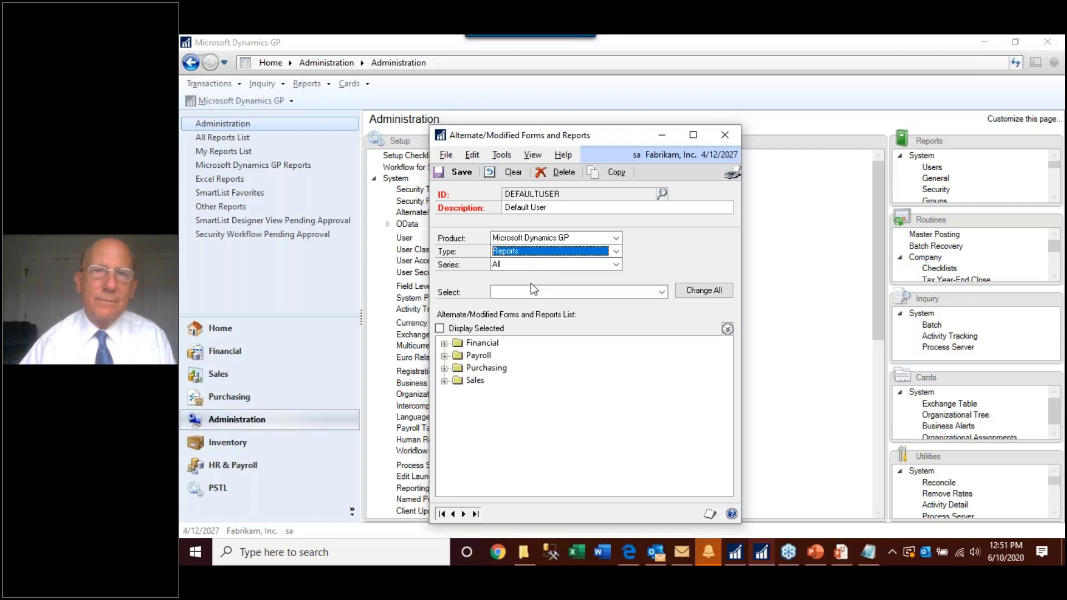
# Step: Under the Financial reports, assign the standard Microsoft Dynamics GP version to Trial Balance Summary
pyautogui.click(444, 344)
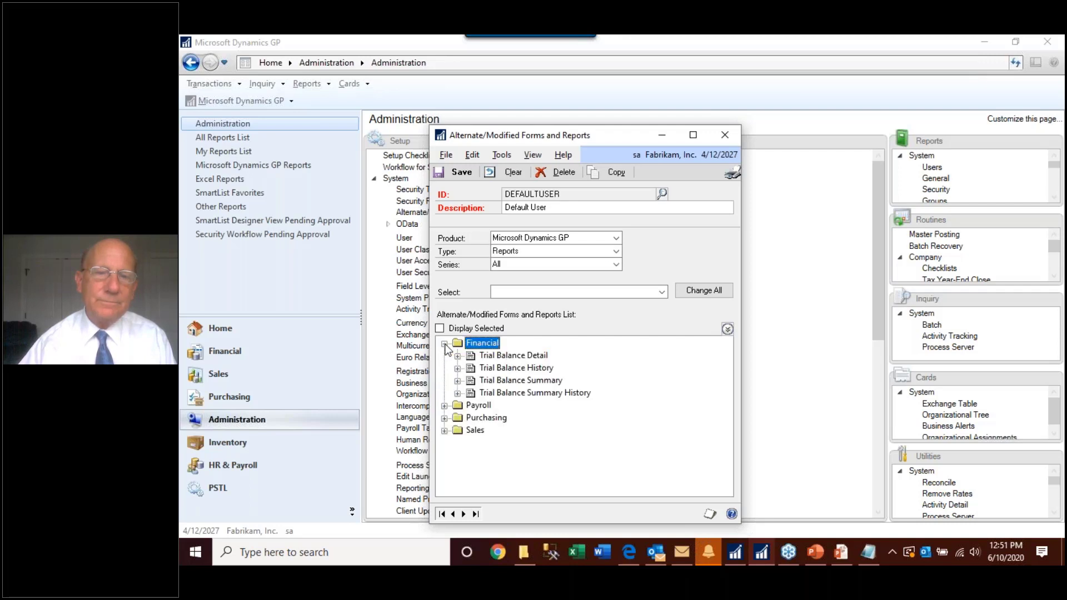
pyautogui.click(458, 382)
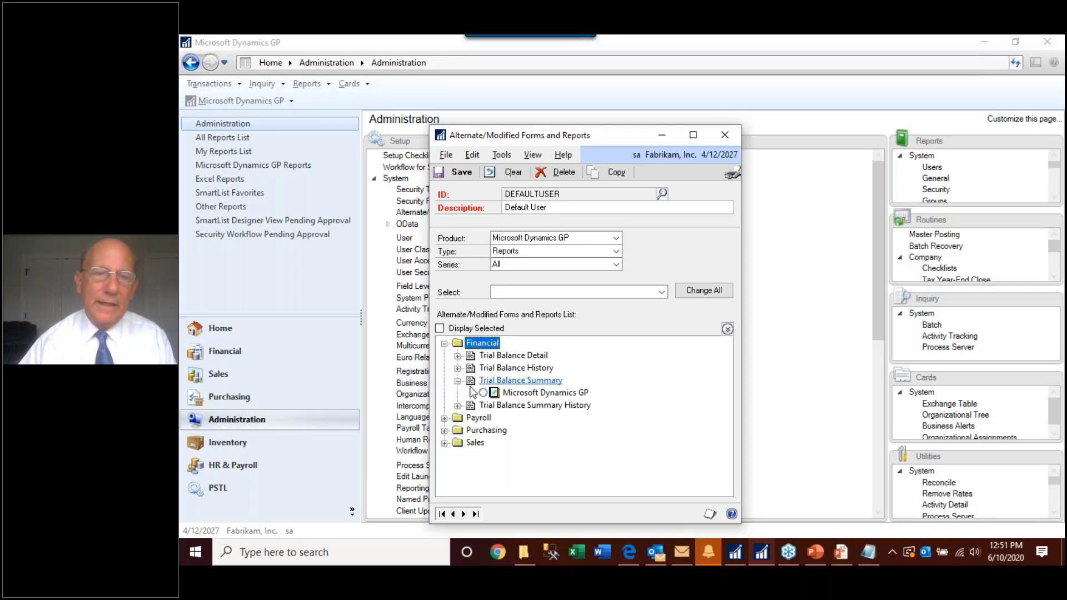
pyautogui.click(483, 393)
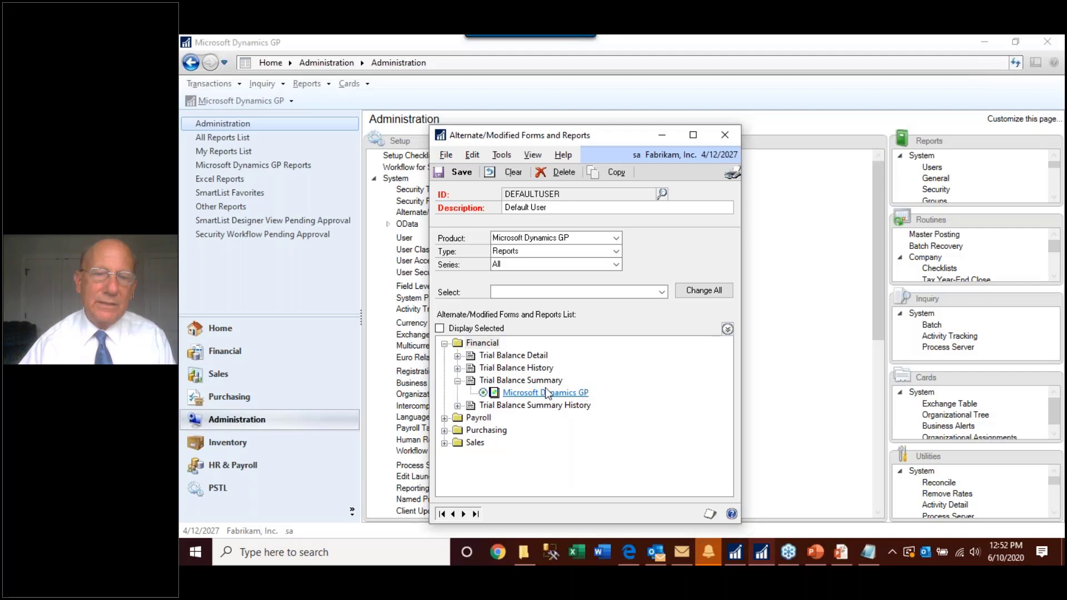
# Step: Assign the Microsoft Dynamics GP (Modified) version to Trial Balance History, then save the DEFAULTUSER record and close the setup window
pyautogui.click(458, 368)
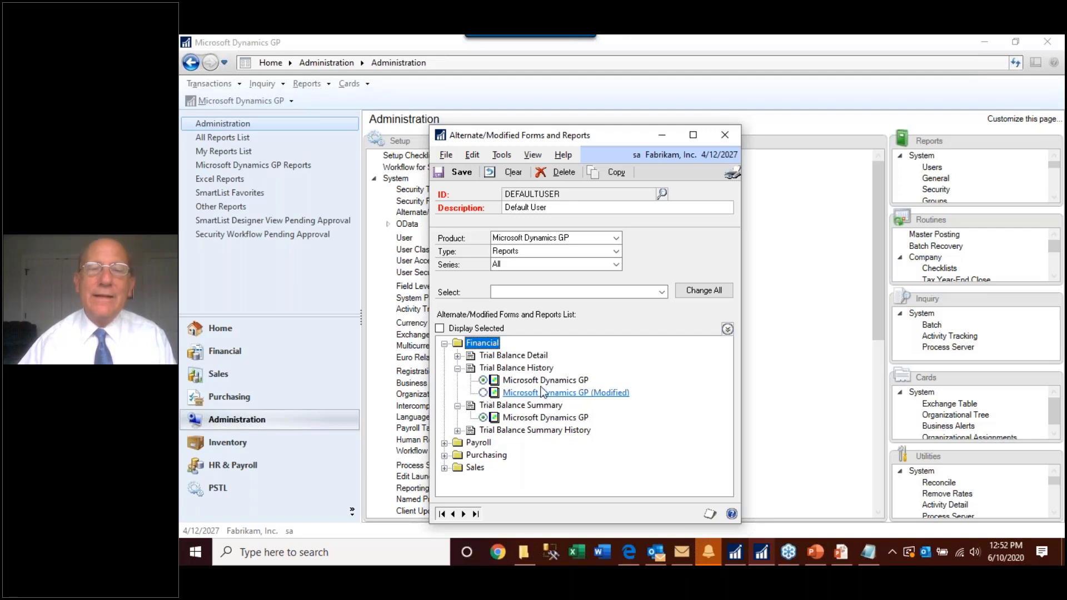
pyautogui.click(483, 392)
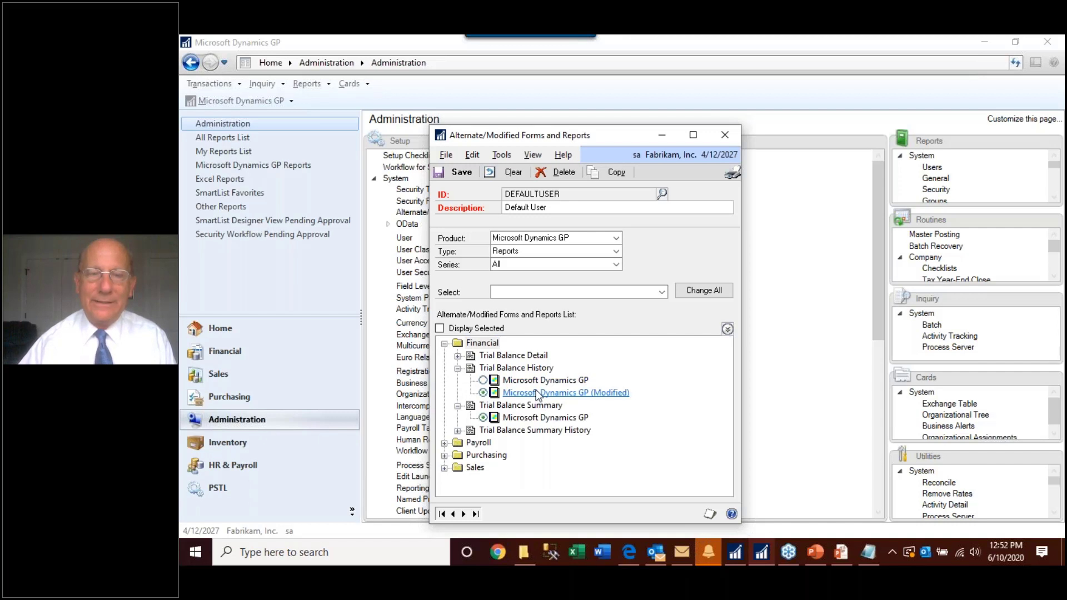
pyautogui.click(458, 172)
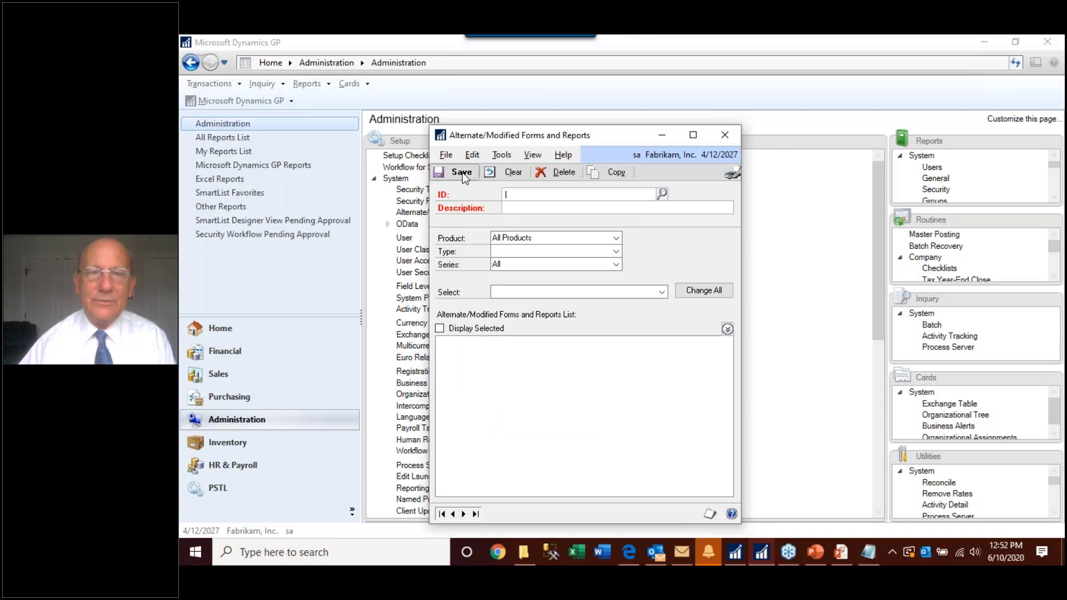
pyautogui.click(725, 136)
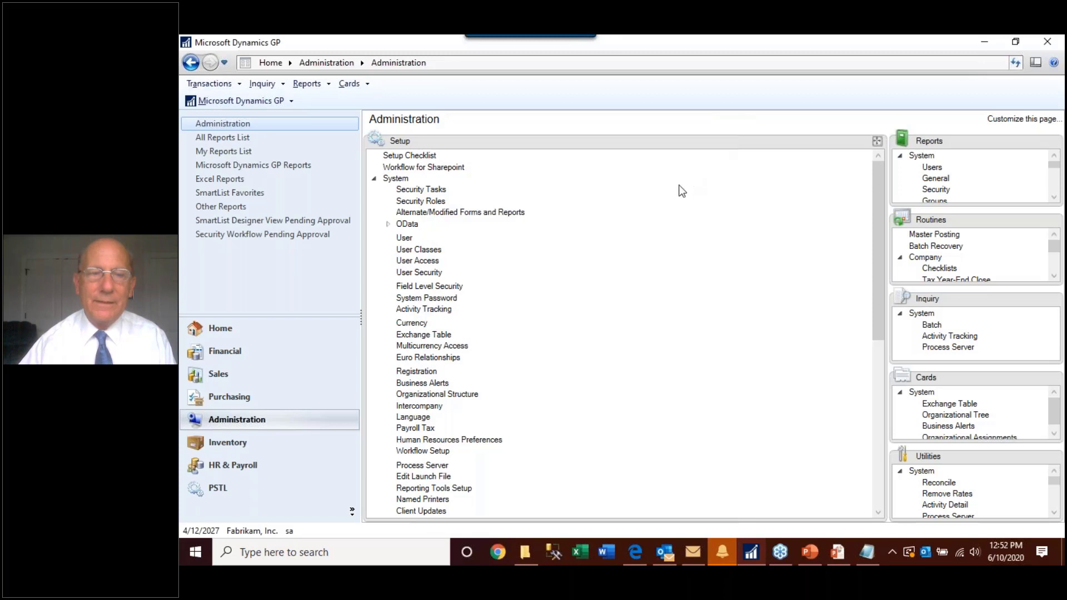
# Step: Open the demo option of the Summary trial balance report in Financial for modification
pyautogui.click(247, 353)
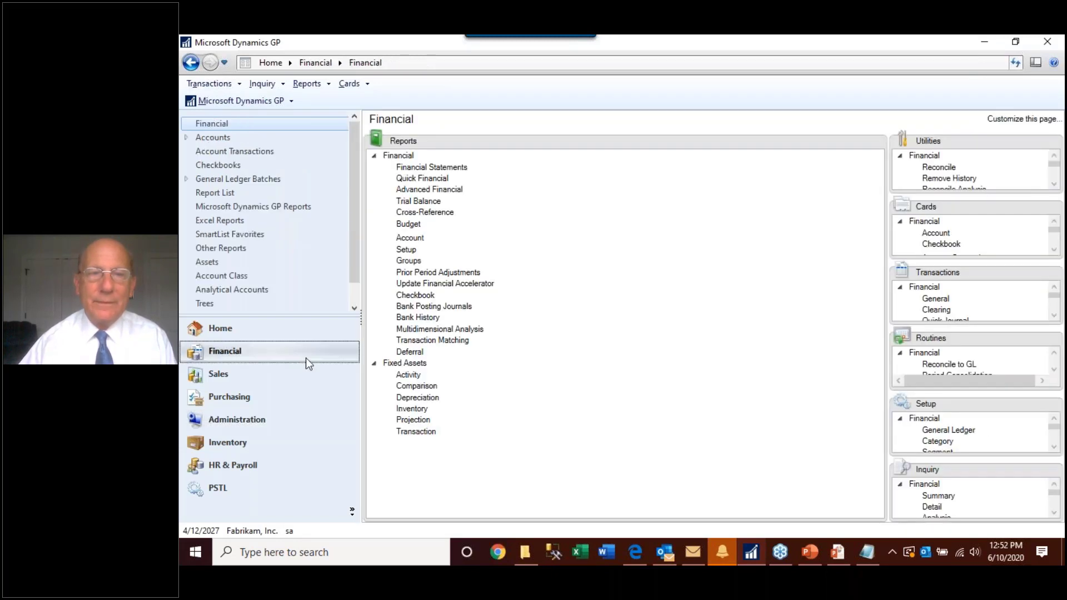
pyautogui.click(423, 201)
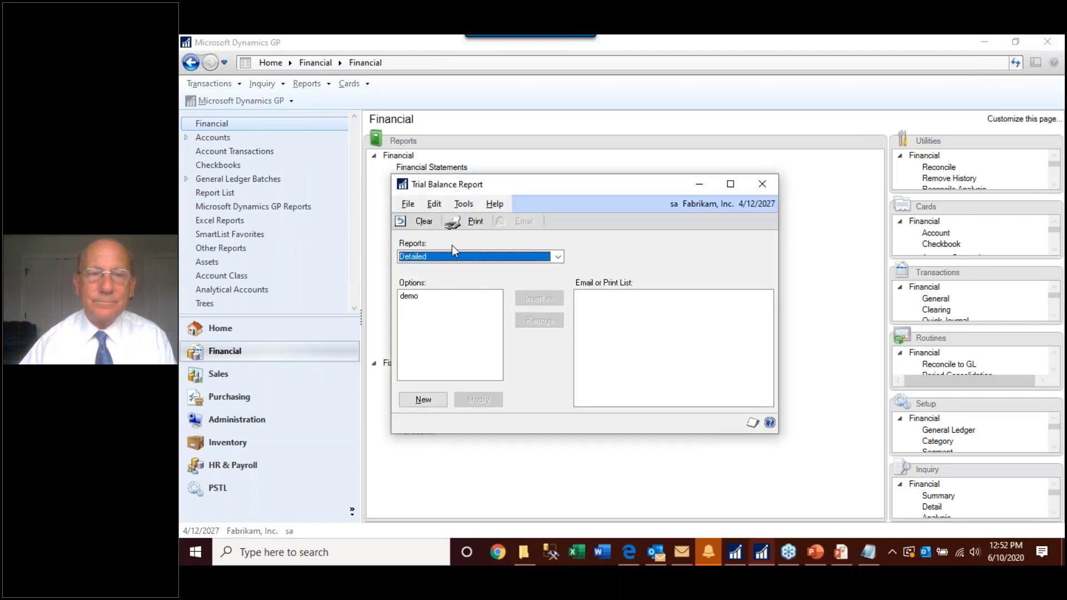
pyautogui.click(452, 256)
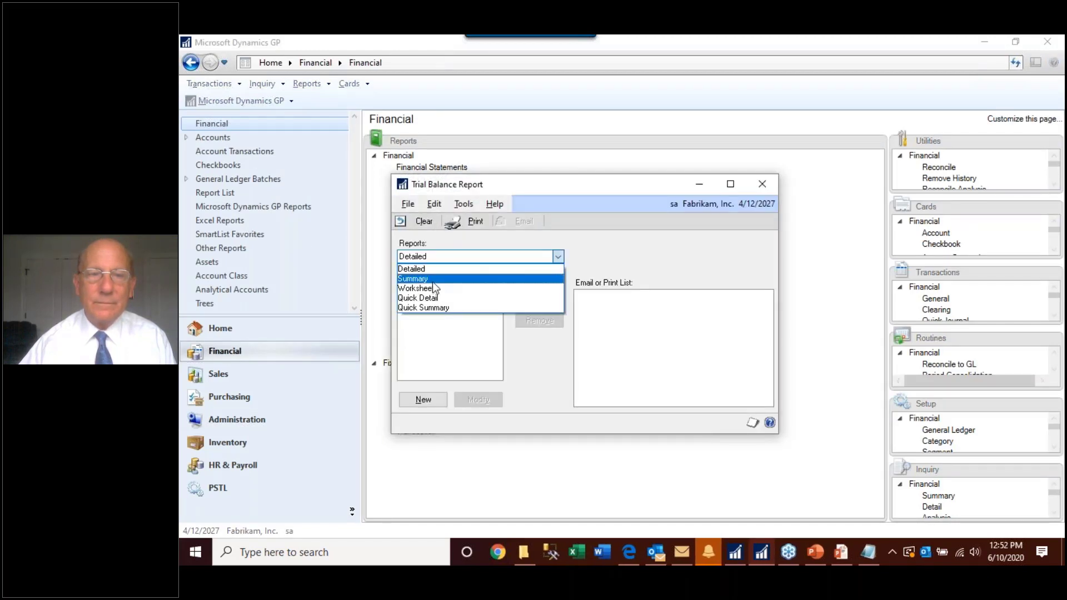
pyautogui.click(432, 279)
pyautogui.click(410, 296)
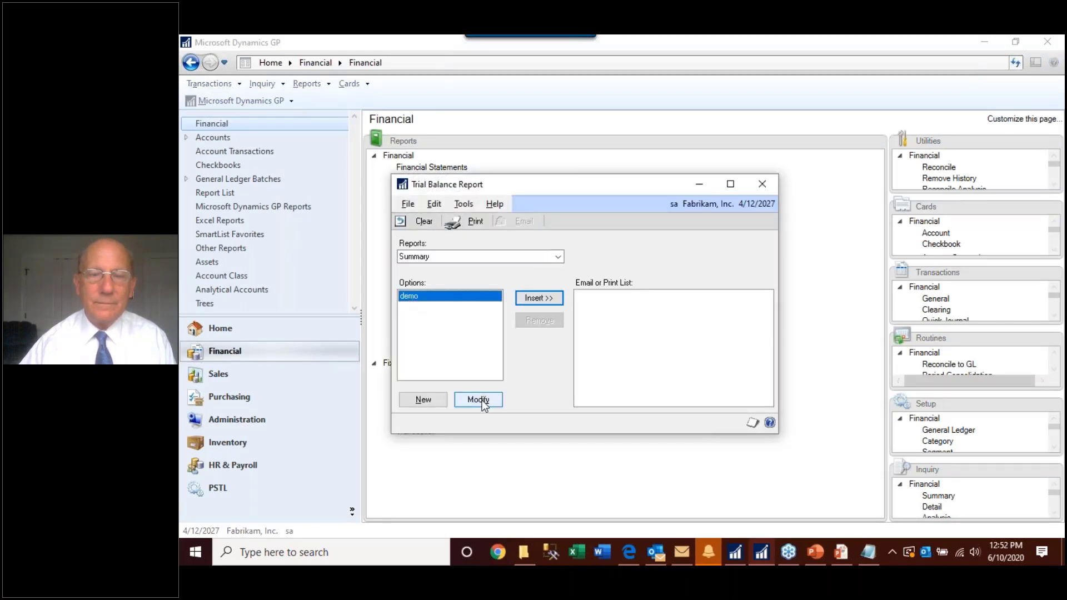
pyautogui.click(481, 402)
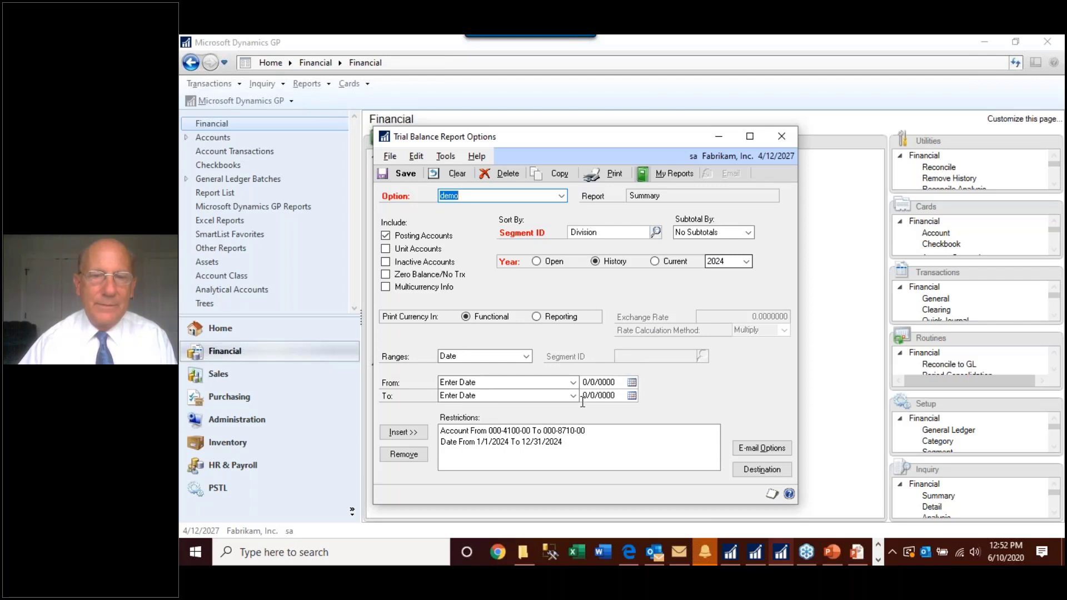
# Step: Add a file destination to the report, saving it on the Desktop as a comma-delimited file named Summary TB
pyautogui.click(761, 470)
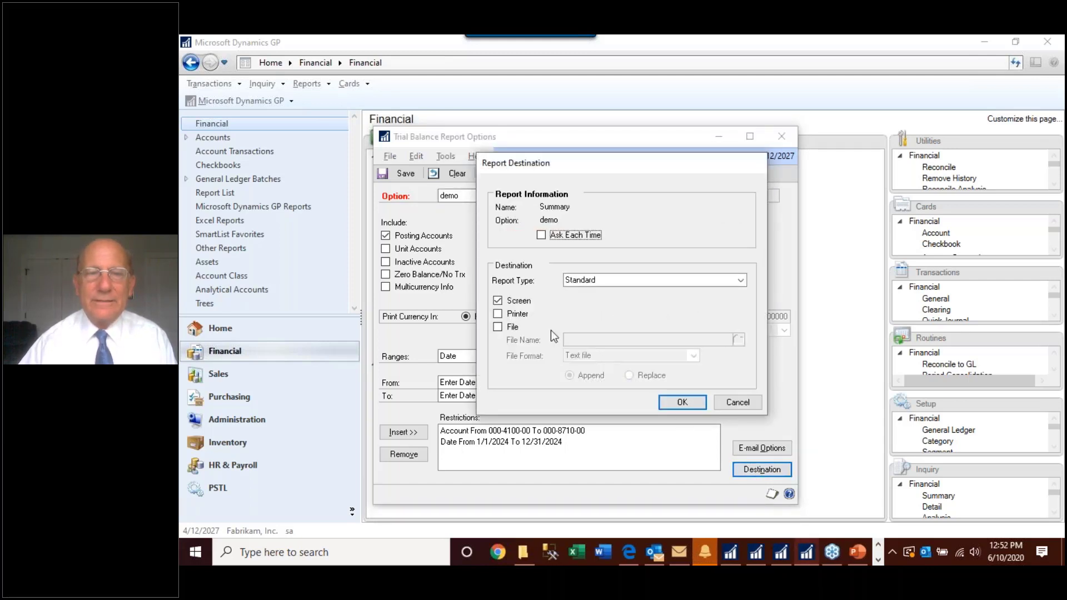
pyautogui.click(498, 327)
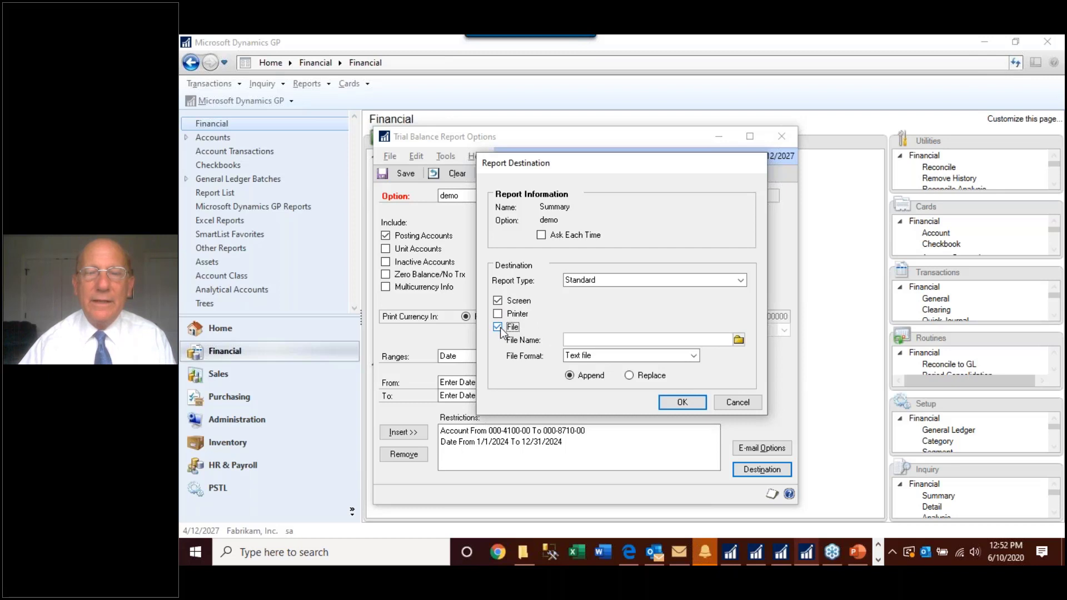
pyautogui.click(739, 340)
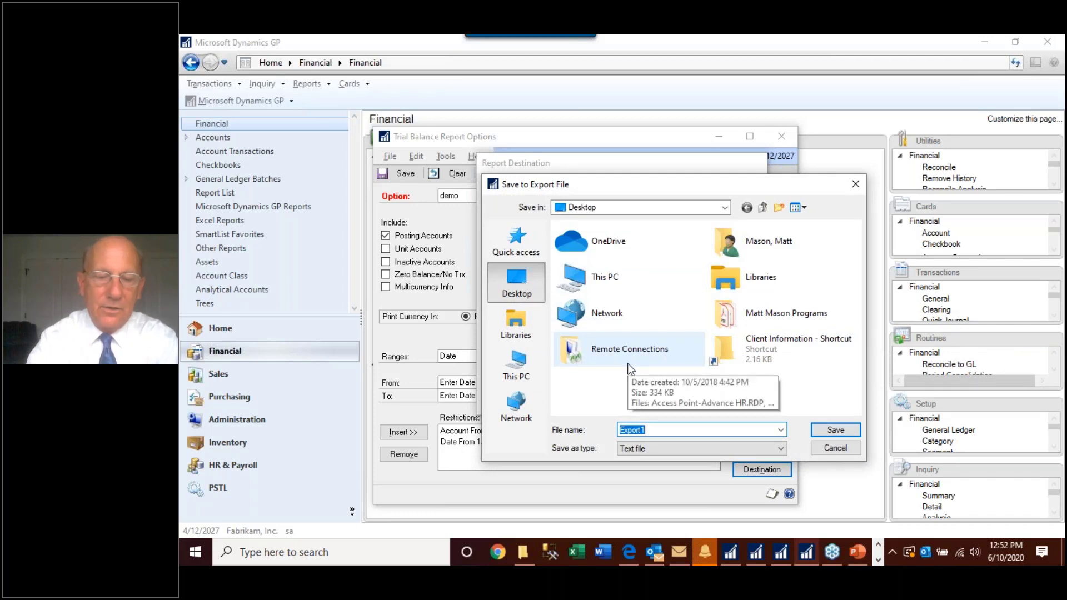
pyautogui.press('BackSpace')
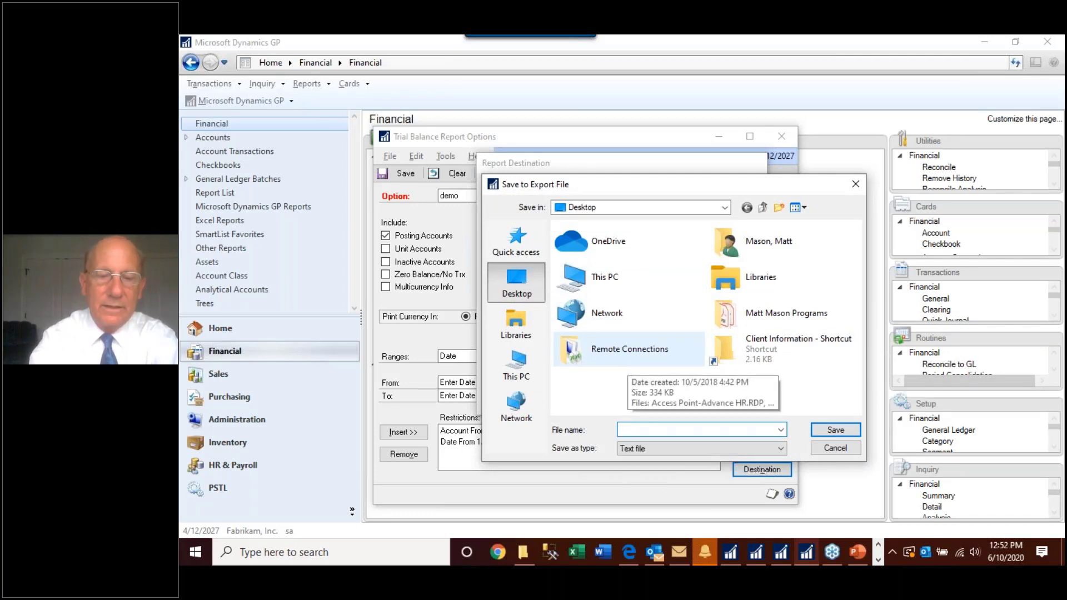
pyautogui.write('Summary ')
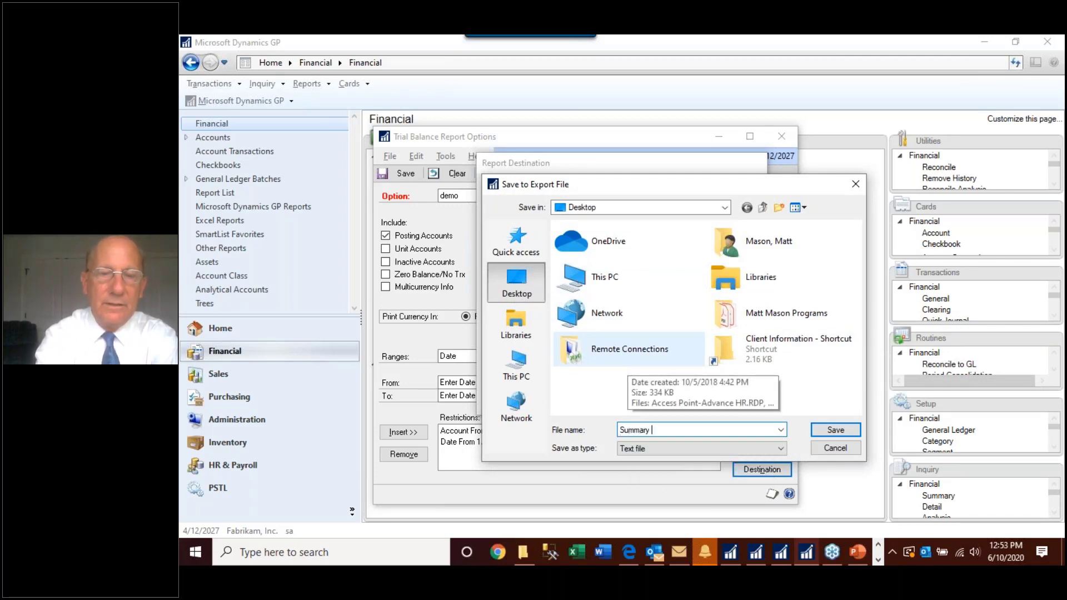
pyautogui.write('TB')
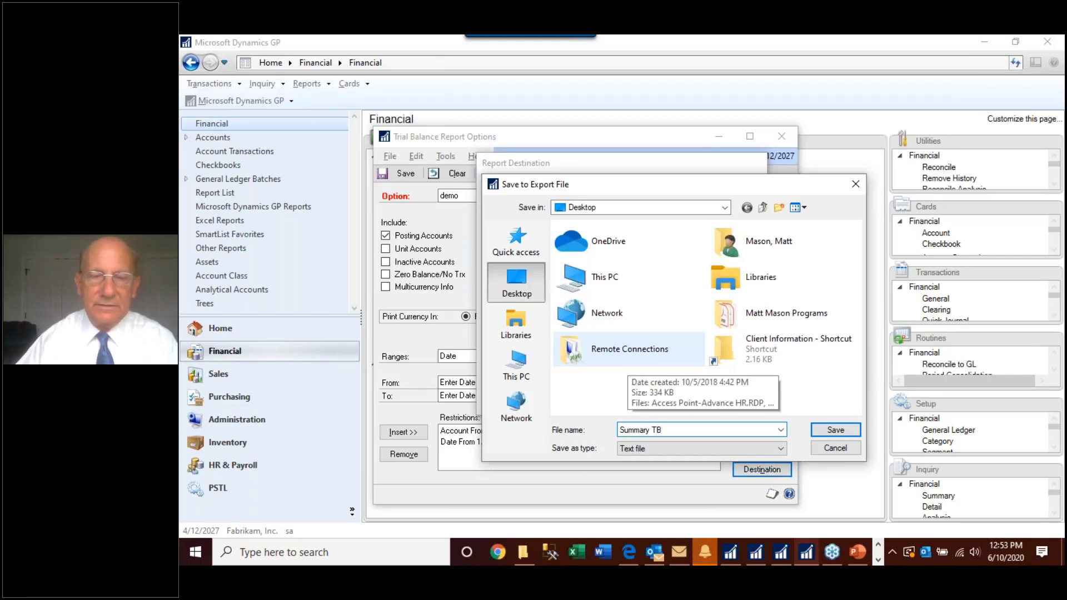
pyautogui.click(784, 450)
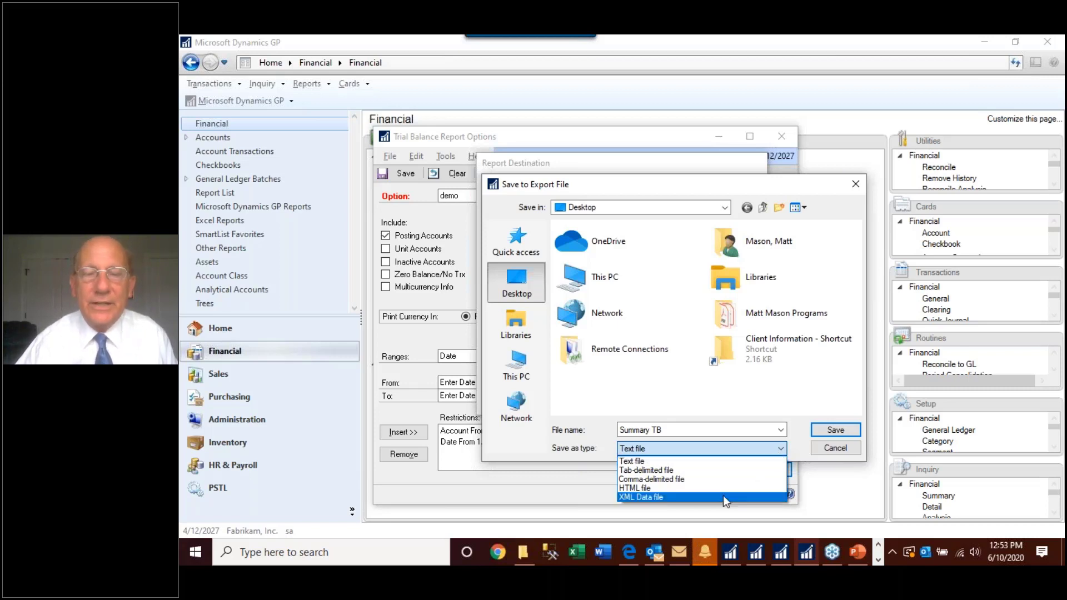
pyautogui.click(702, 482)
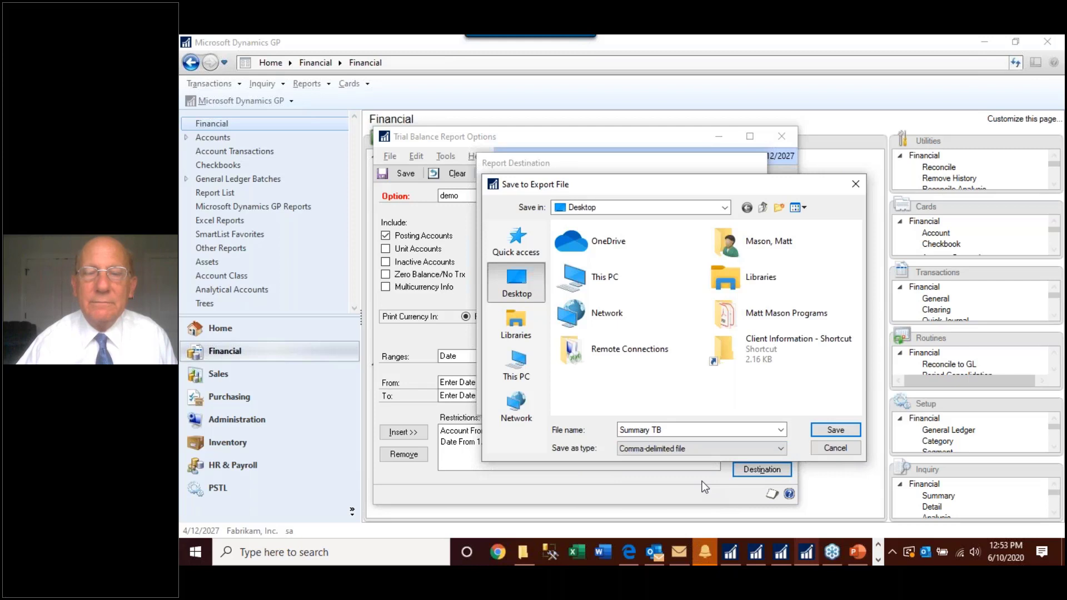
pyautogui.click(835, 431)
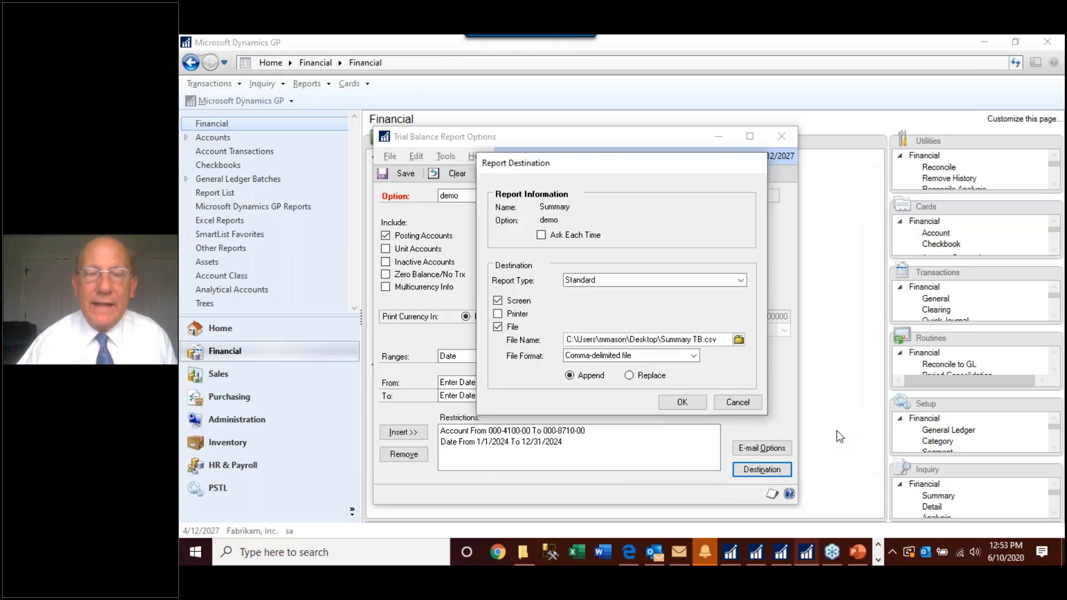
pyautogui.click(686, 404)
# Step: Print the trial balance report, then open the exported Summary TB.csv from the desktop in Excel and look through its rows
pyautogui.click(614, 176)
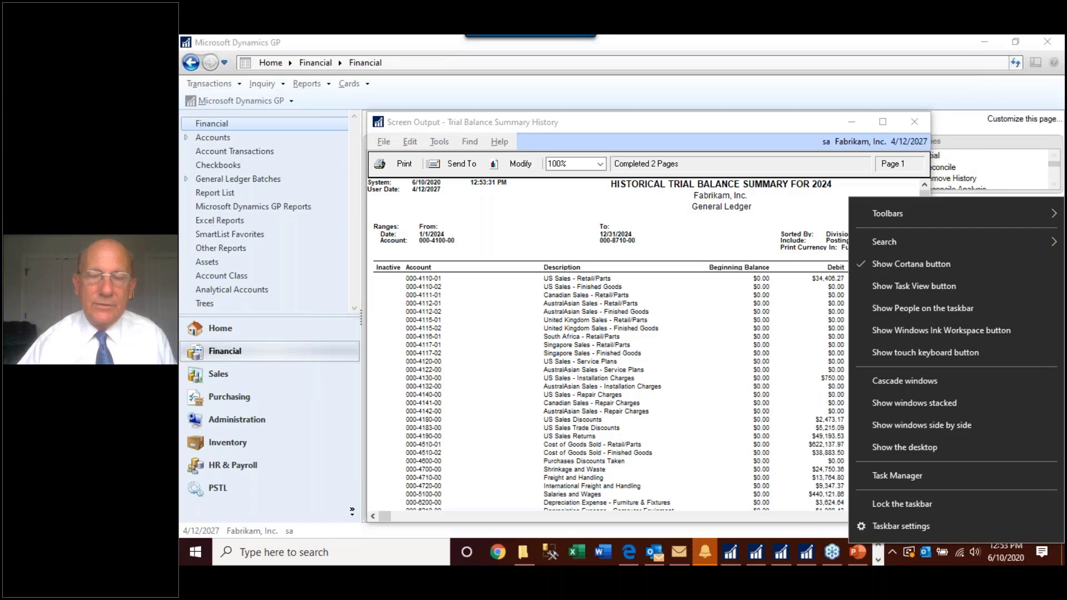
pyautogui.click(935, 449)
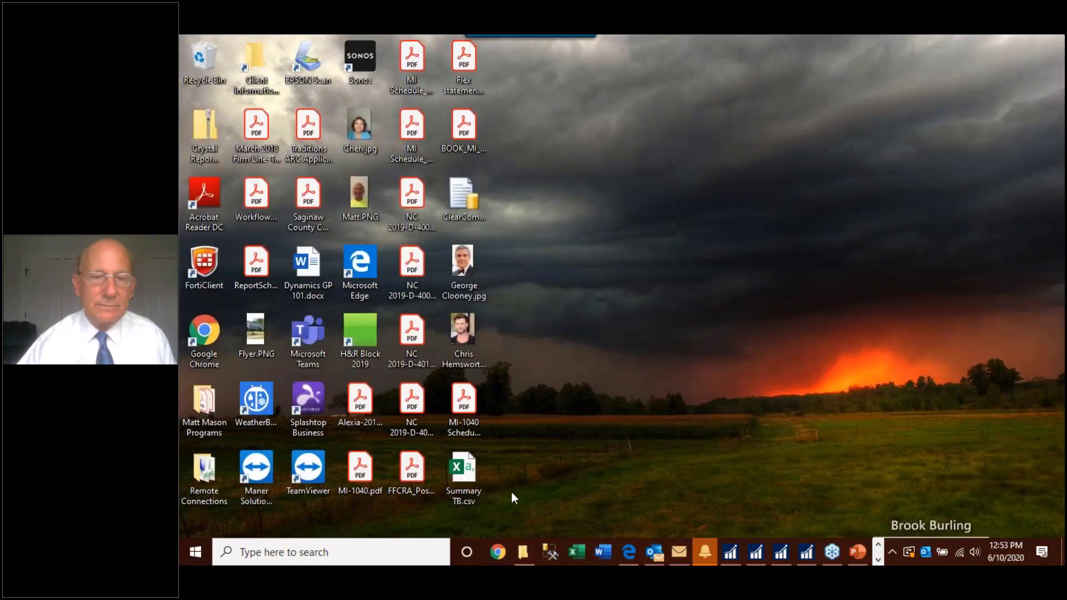
pyautogui.doubleClick(464, 476)
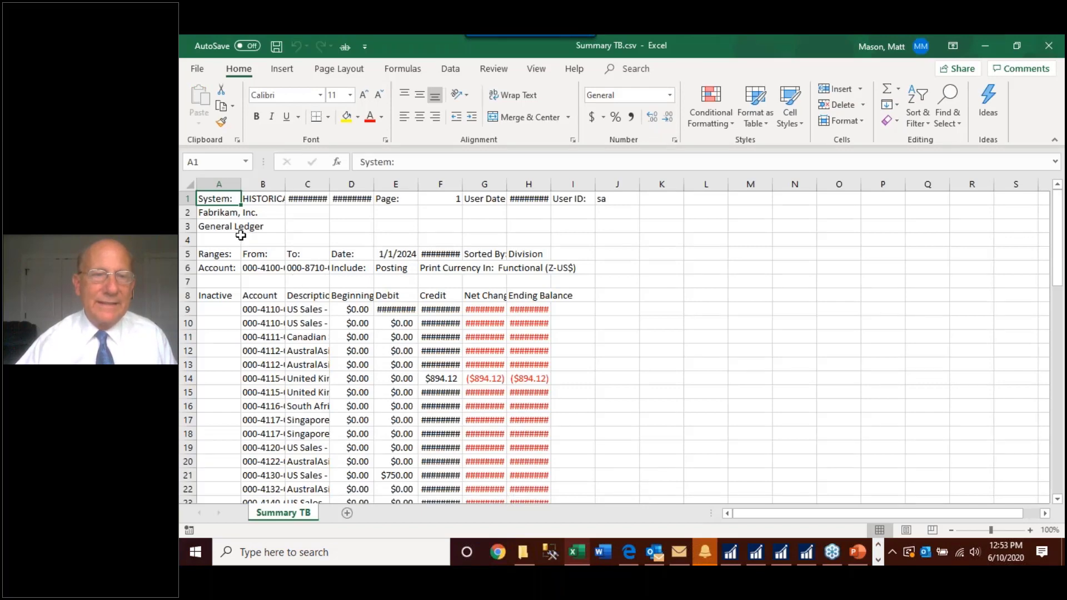
pyautogui.scroll(-18, 225, 247)
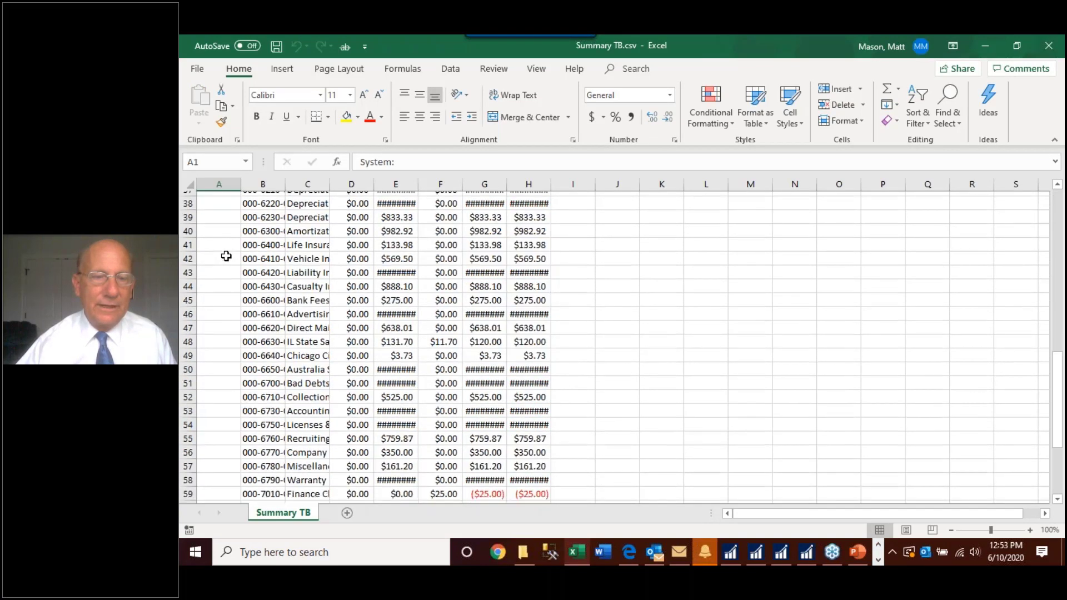
# Step: Look back through the exported trial balance rows up to the column headings, then switch to the Trial Balance Report window
pyautogui.scroll(5, 227, 256)
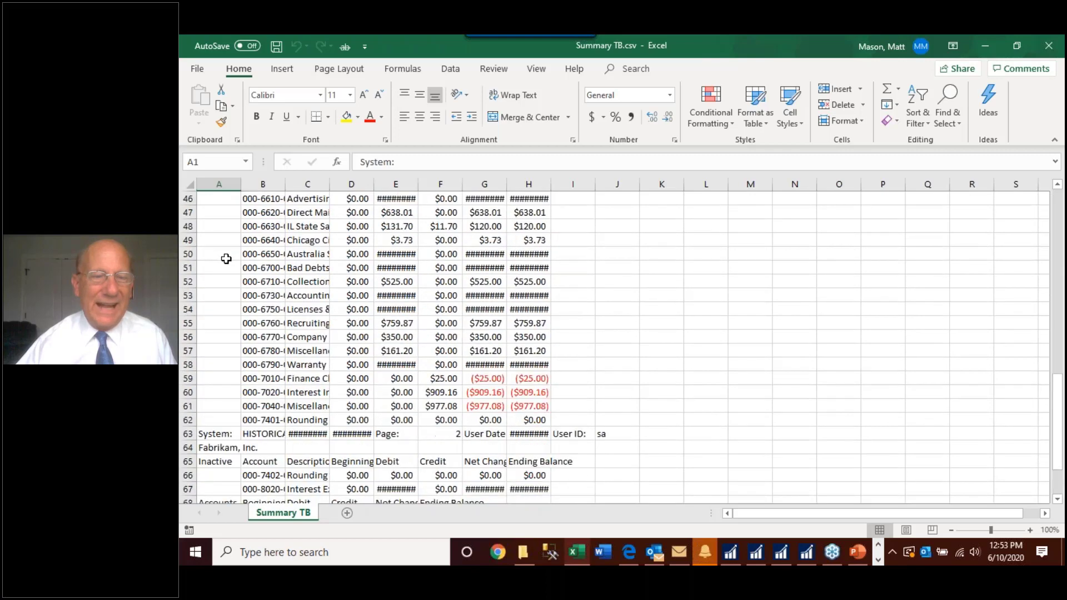
pyautogui.scroll(-5, 225, 261)
pyautogui.scroll(17, 221, 327)
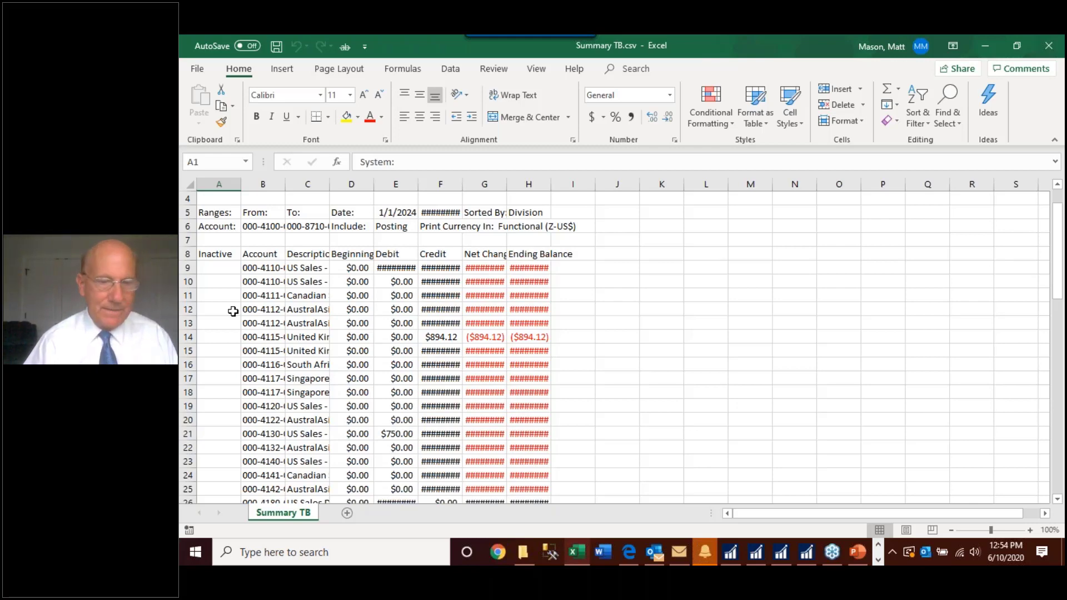
pyautogui.hotkey('alt', 'Tab')
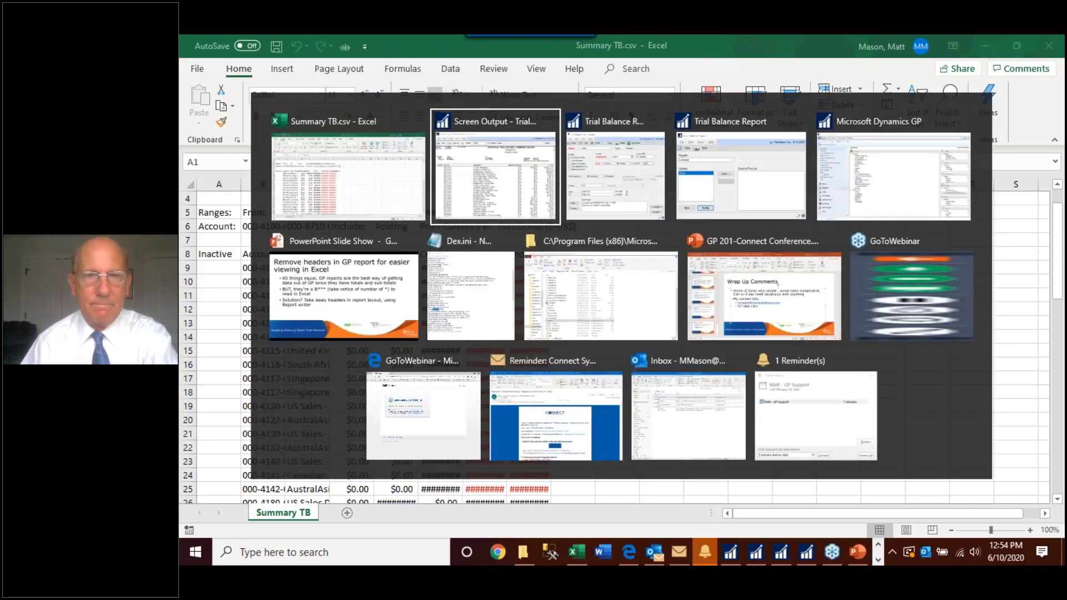
pyautogui.hotkey('alt', 'Tab')
pyautogui.hotkey('alt', 'Tab')
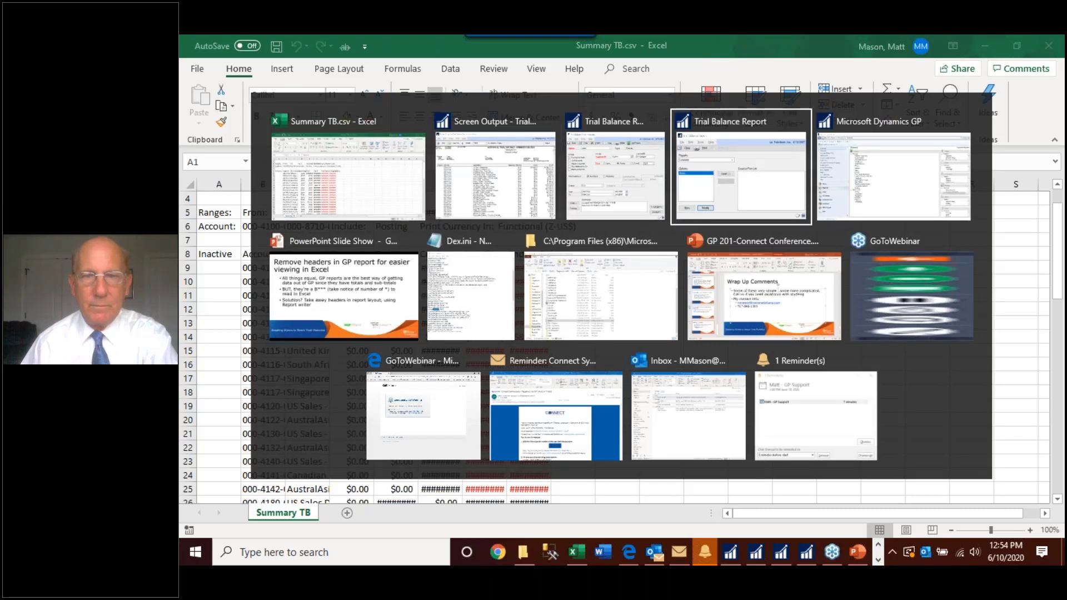
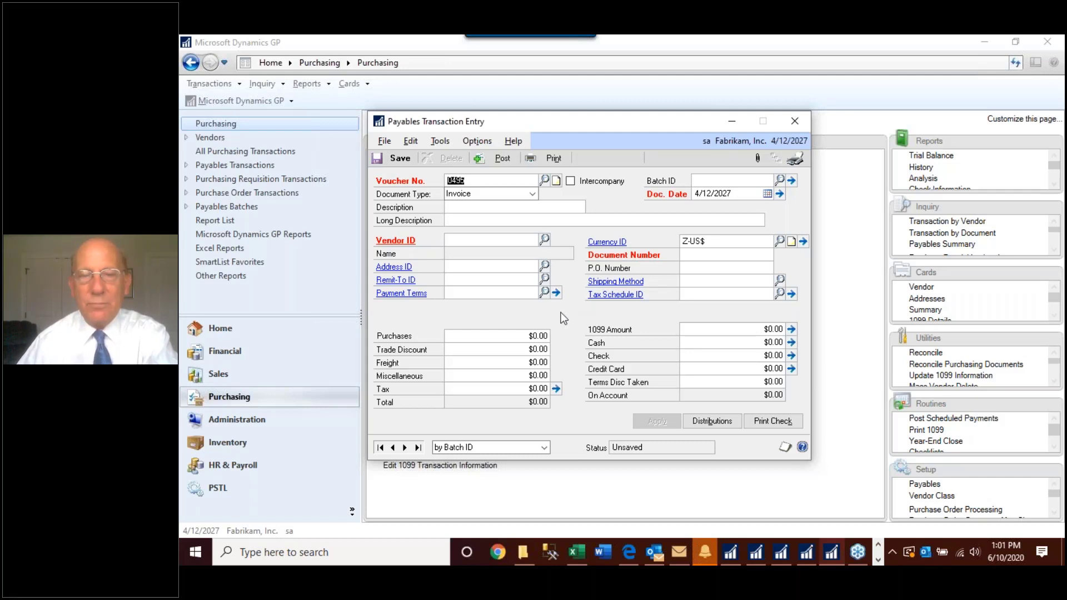
# Step: Check the Purchases and Trade Discount fields in Payables Transaction Entry, and look at the Modifier slides in PowerPoint
pyautogui.click(534, 349)
pyautogui.click(530, 334)
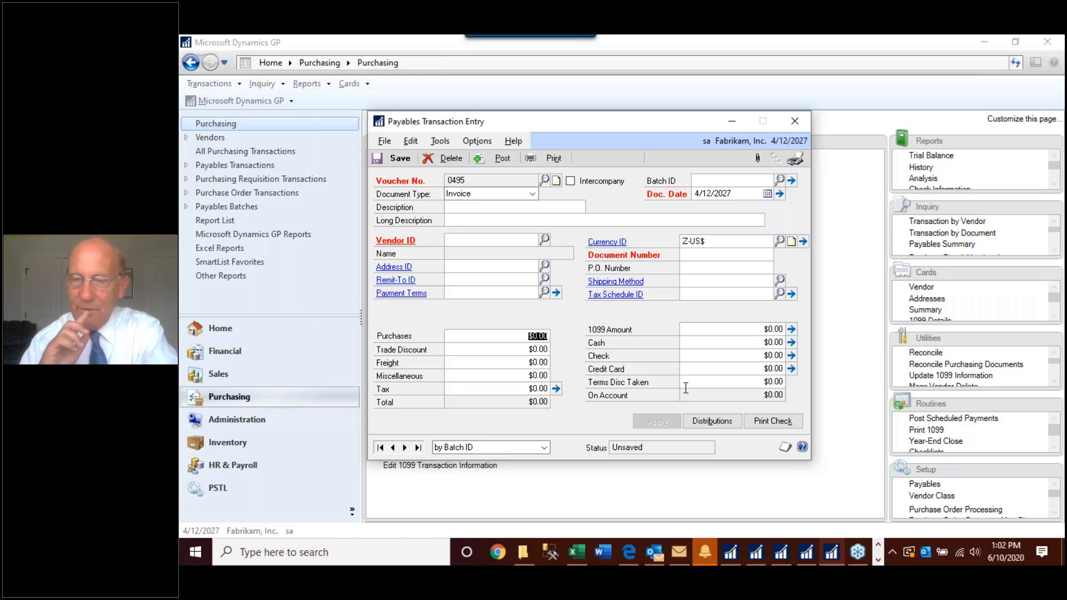
pyautogui.hotkey('alt', 'Tab')
pyautogui.hotkey('alt', 'Tab')
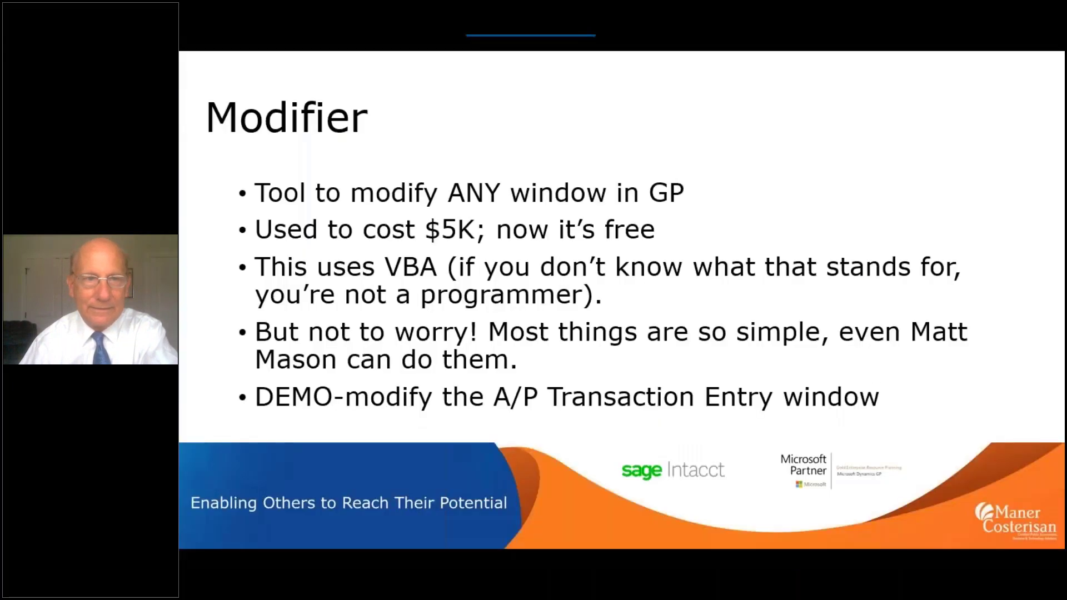
pyautogui.press('Right')
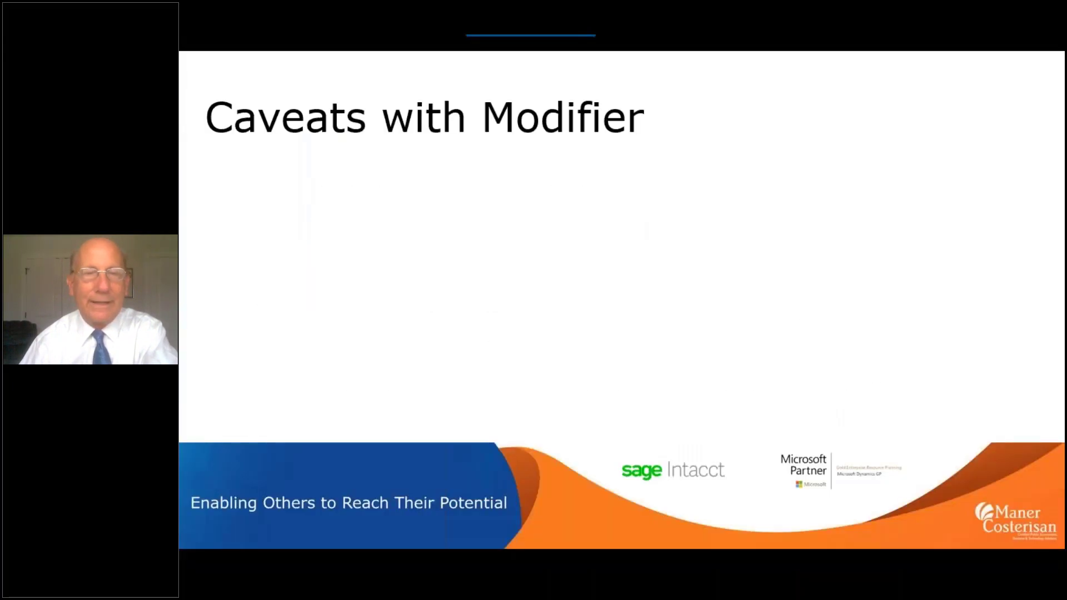
pyautogui.hotkey('alt', 'Tab')
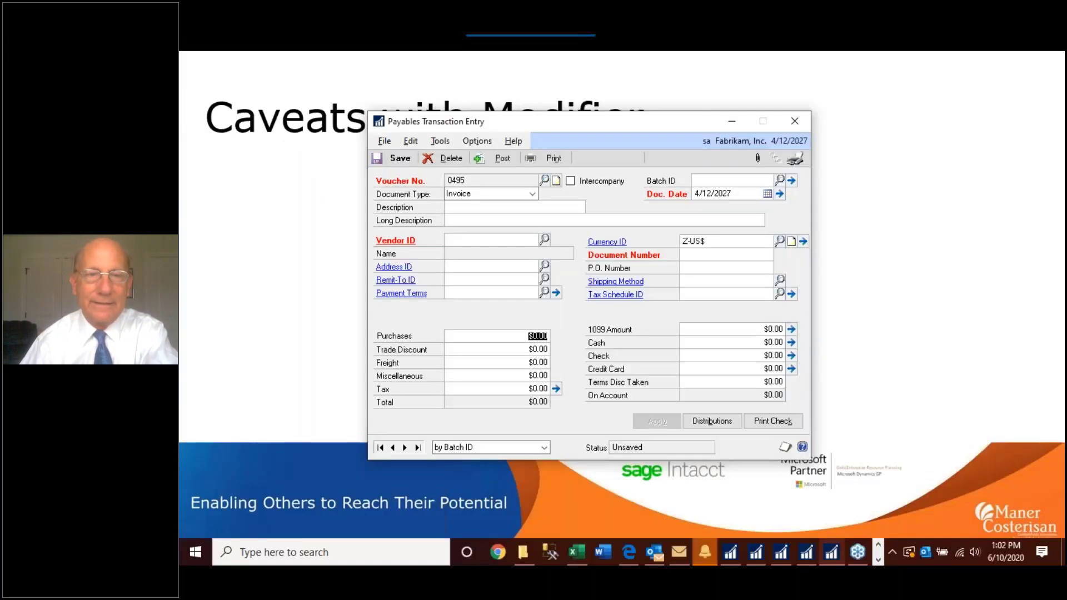
pyautogui.click(794, 122)
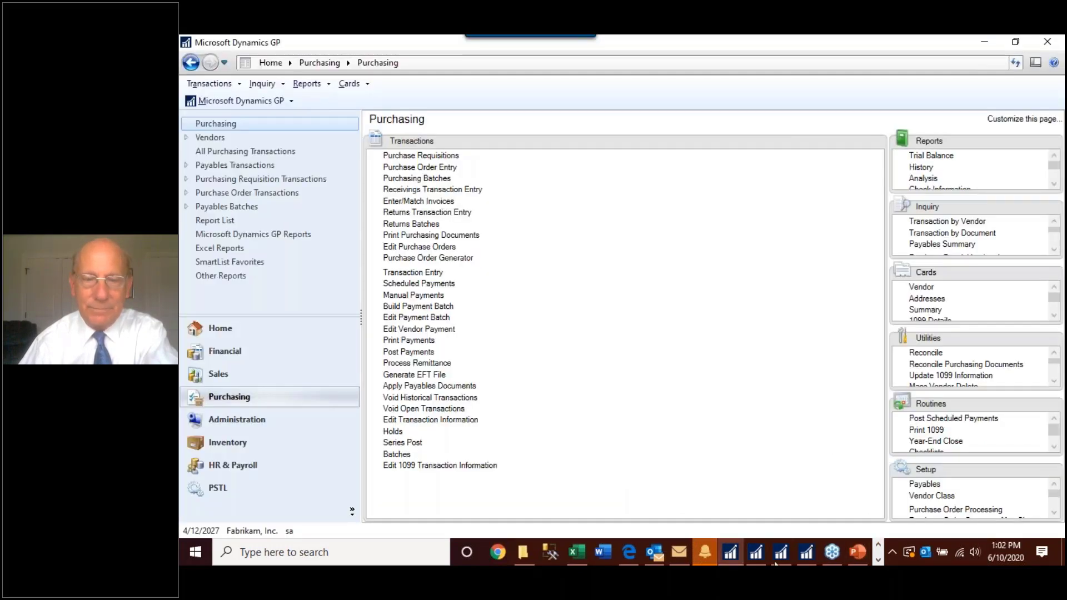
pyautogui.hotkey('alt', 'Tab')
pyautogui.hotkey('alt', 'Tab')
pyautogui.hotkey('alt', 'Tab')
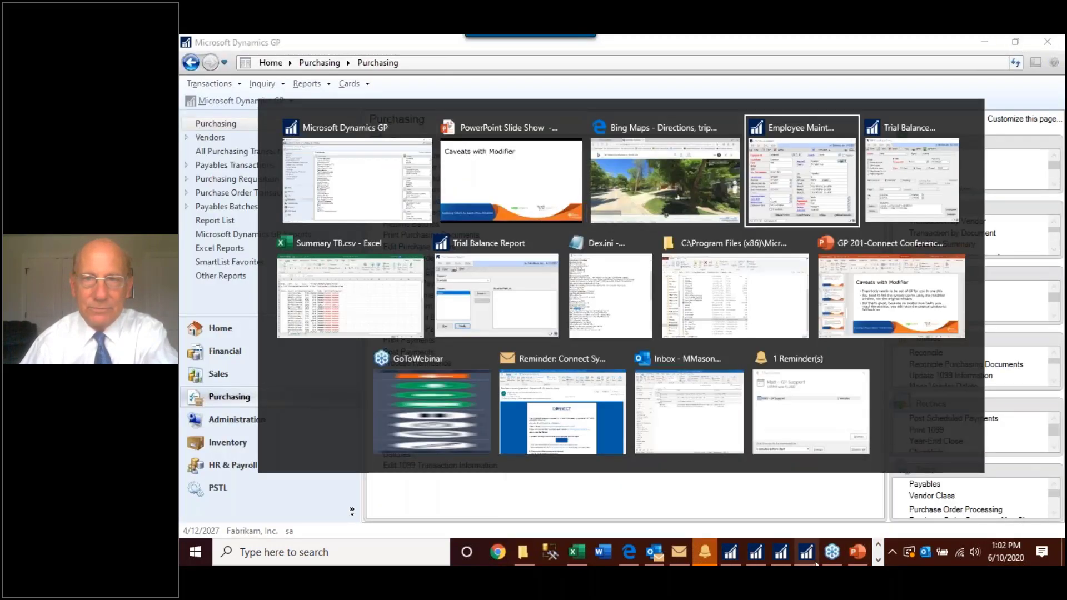
pyautogui.hotkey('alt', 'Tab')
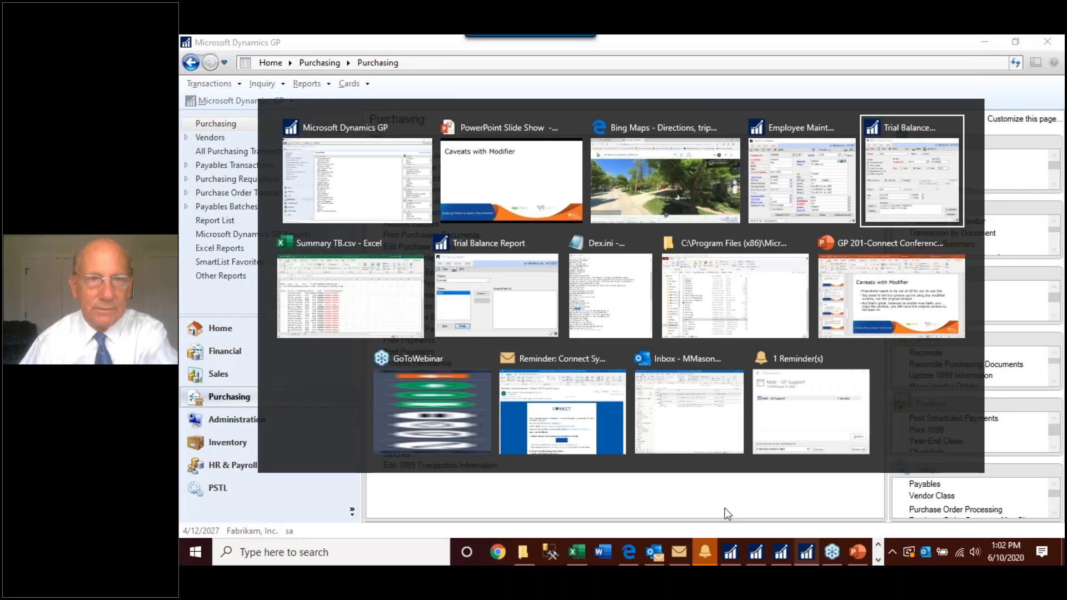
pyautogui.hotkey('alt', 'Tab')
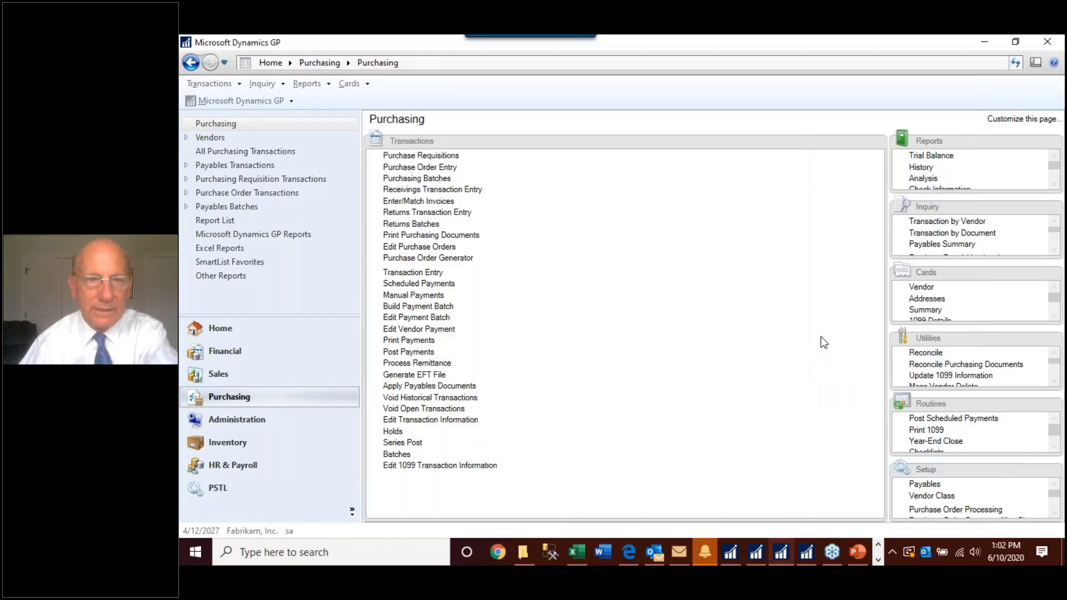
# Step: Open the Payables Transaction Entry window for modification in Modifier, saving the pending report changes
pyautogui.click(412, 272)
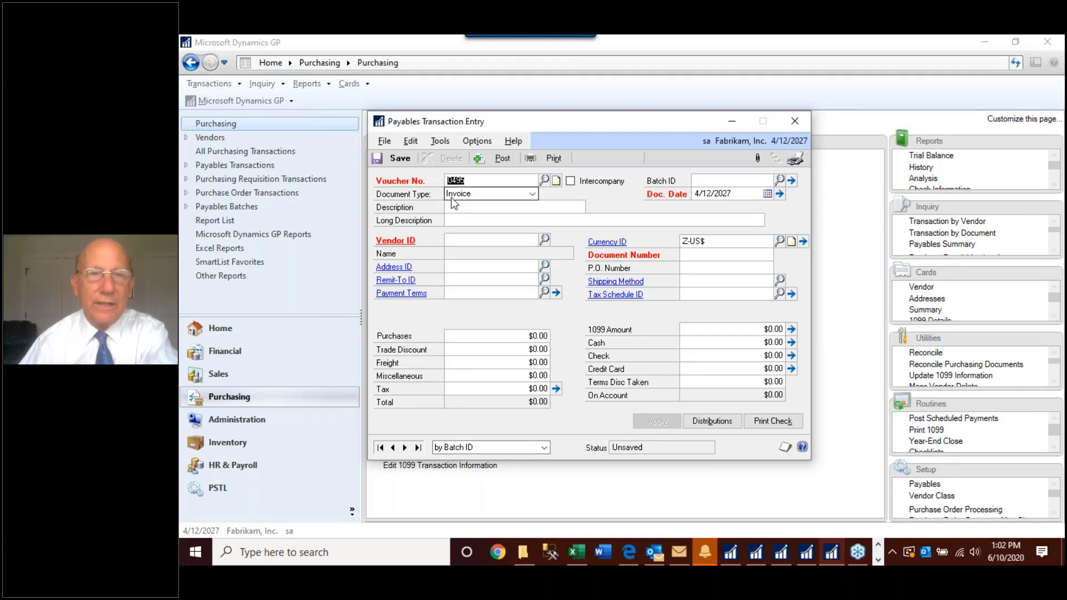
pyautogui.click(440, 141)
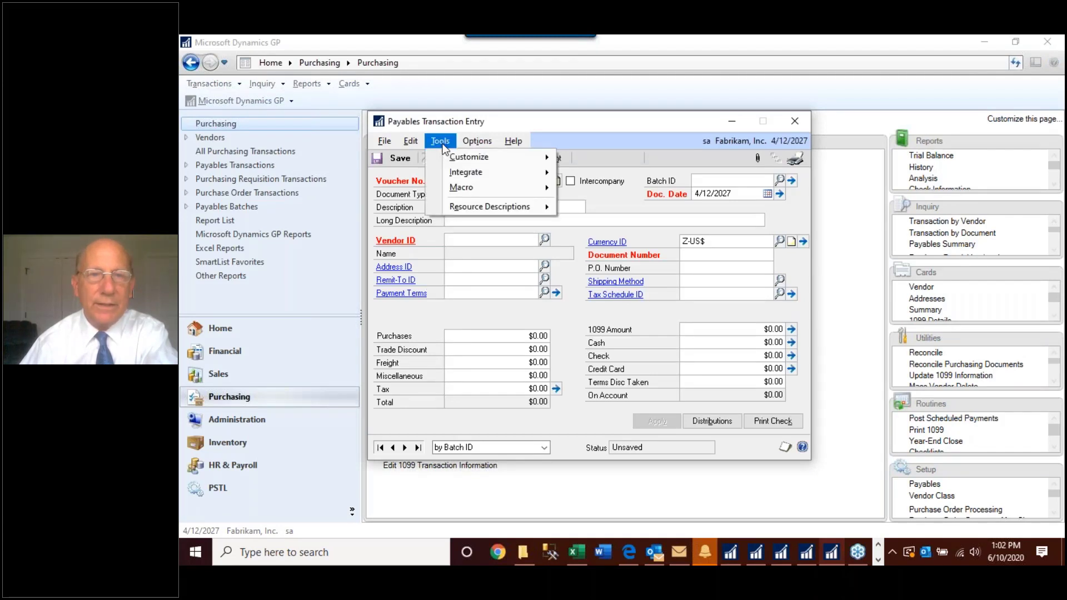
pyautogui.moveTo(449, 152)
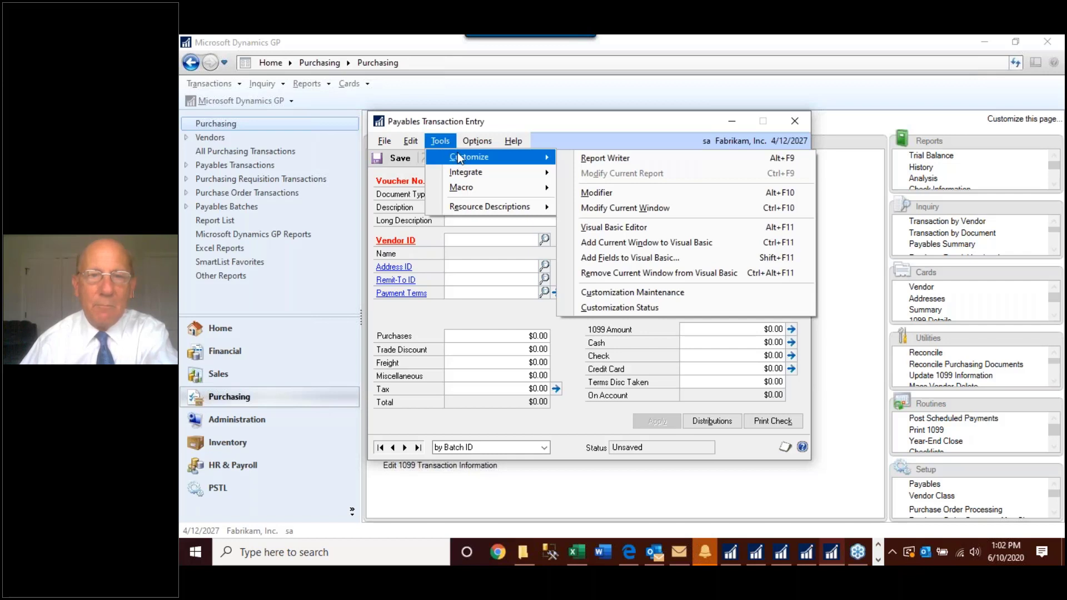
pyautogui.click(600, 205)
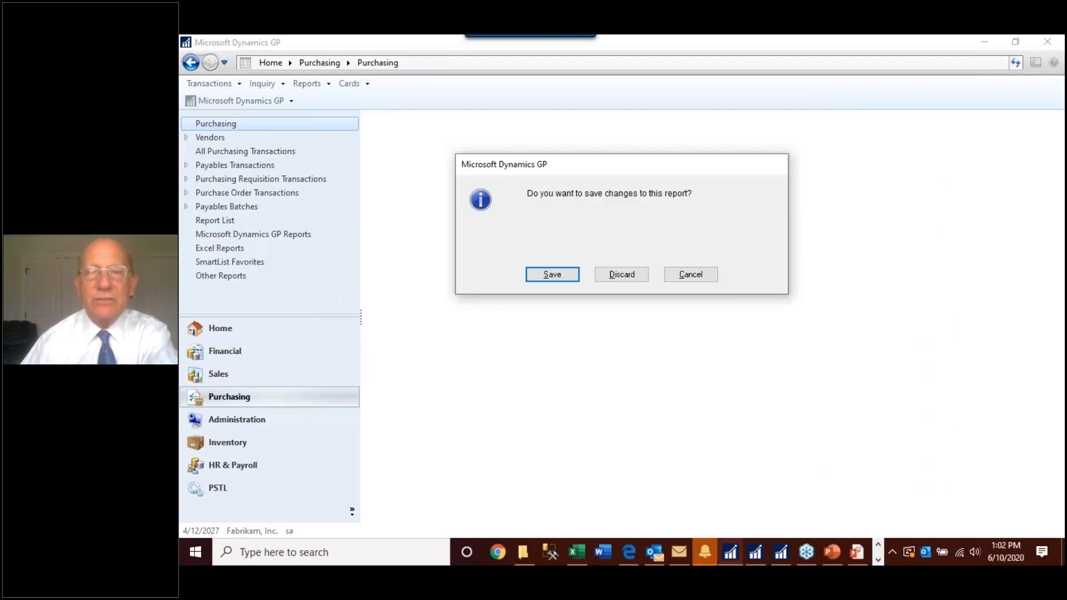
pyautogui.click(565, 276)
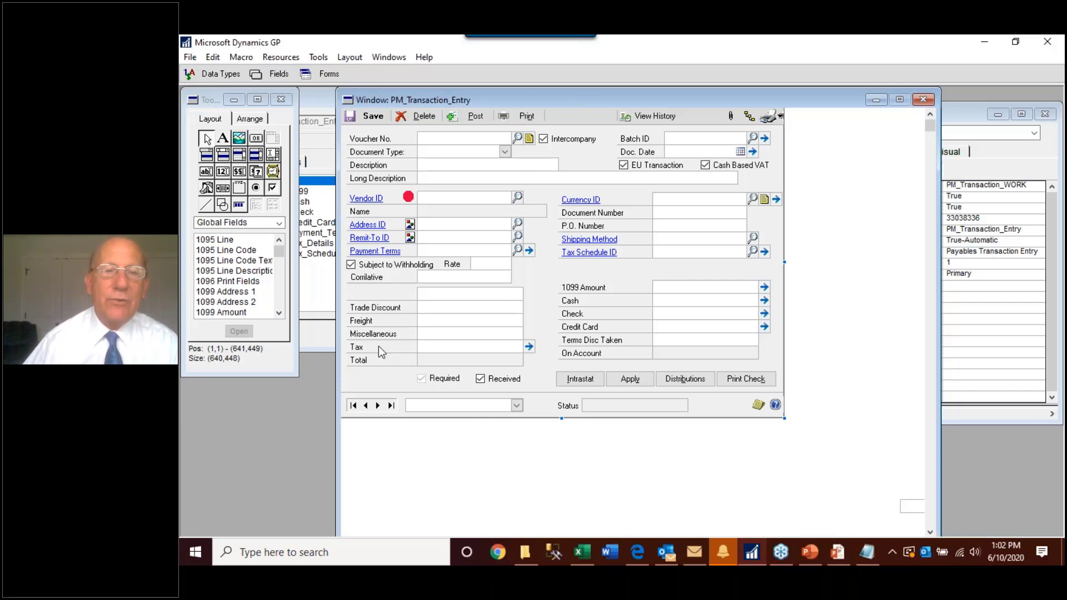
# Step: Delete the Trade Discount, Freight and Miscellaneous labels from the PM_Transaction_Entry window layout
pyautogui.click(369, 307)
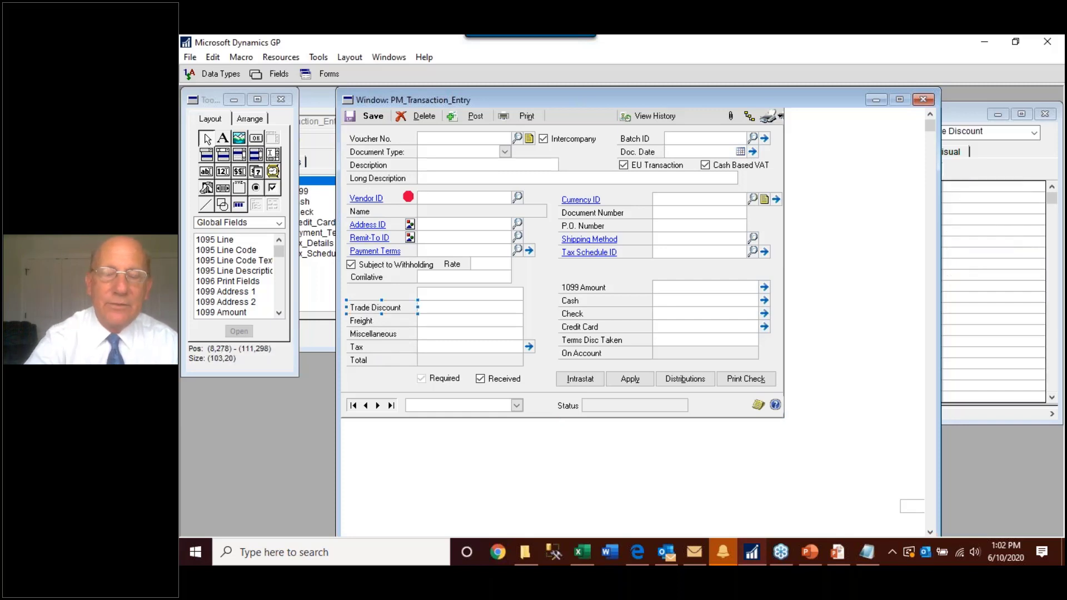
pyautogui.press('Delete')
pyautogui.click(361, 321)
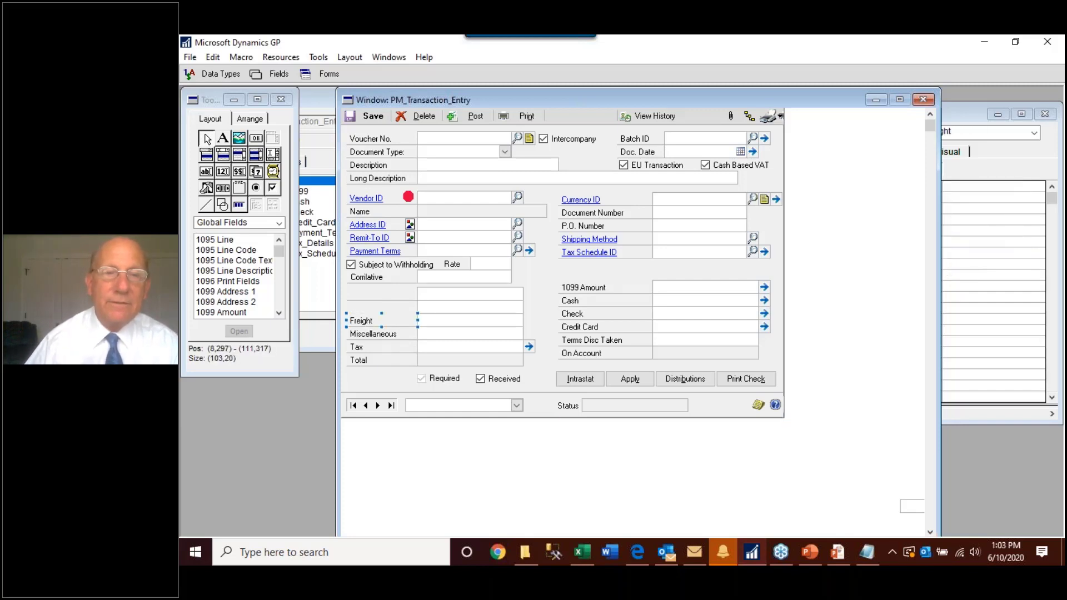
pyautogui.press('Delete')
pyautogui.click(372, 336)
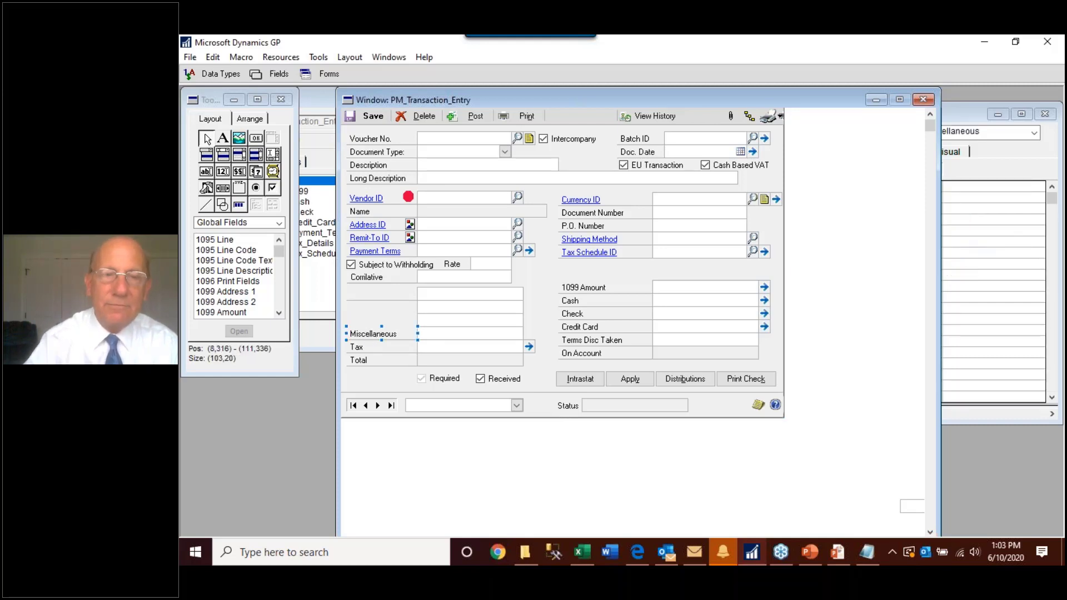
pyautogui.press('Delete')
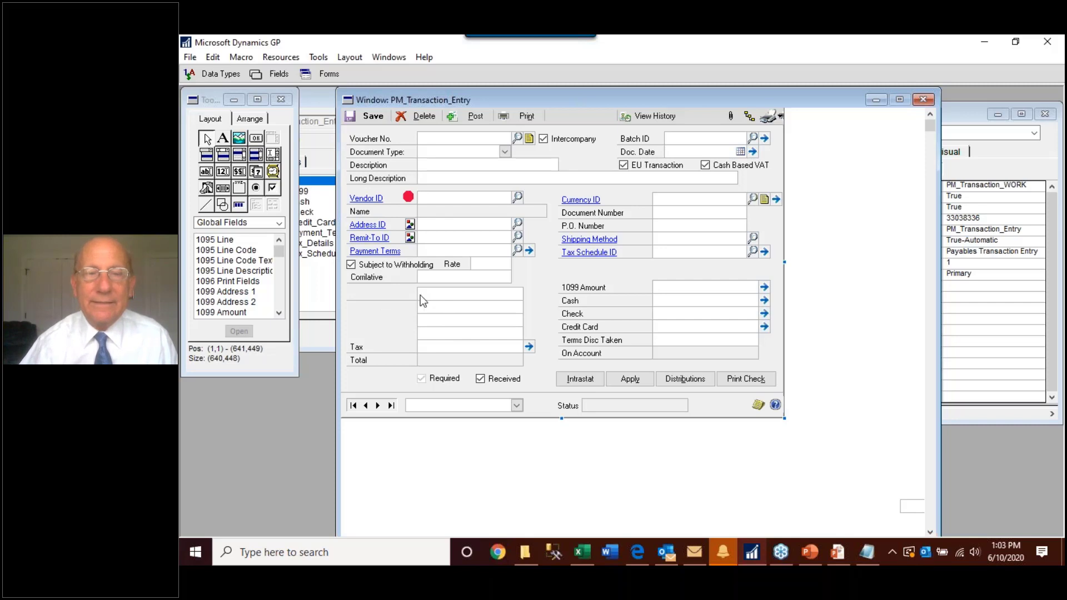
# Step: Rearrange the layout and Properties windows, and set the Trade Discount Amount field's Visible property to False
pyautogui.click(460, 309)
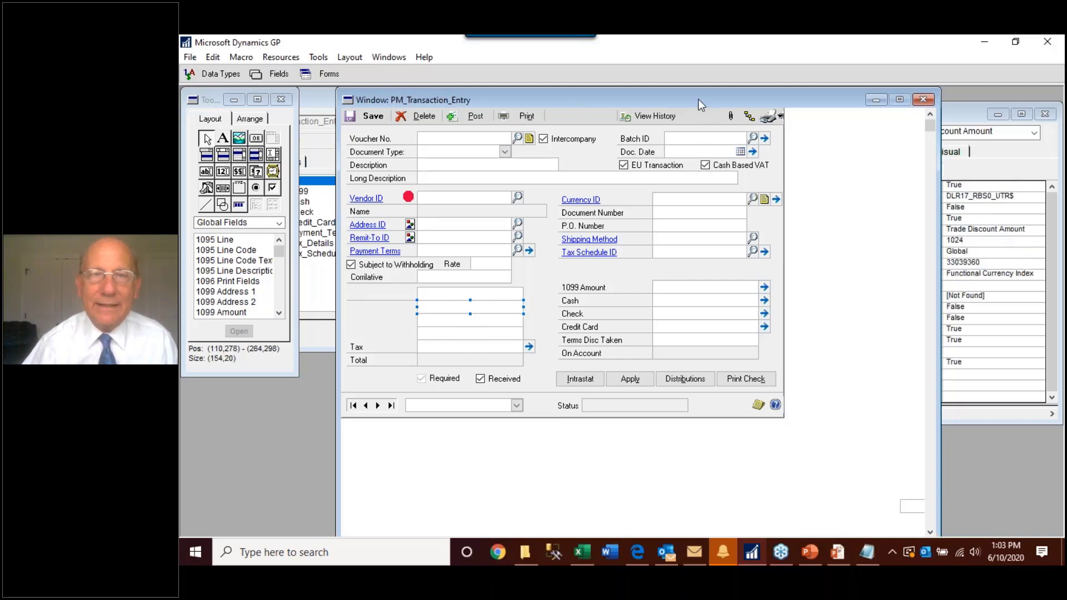
pyautogui.moveTo(695, 92); pyautogui.dragTo(573, 92)
pyautogui.click(932, 116)
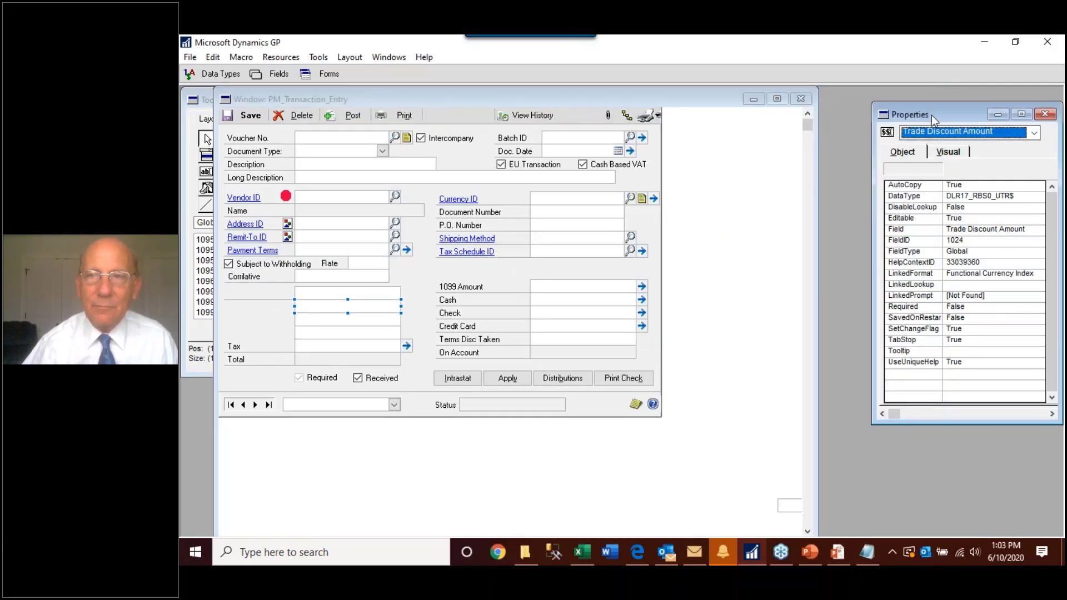
pyautogui.moveTo(928, 114); pyautogui.dragTo(894, 113)
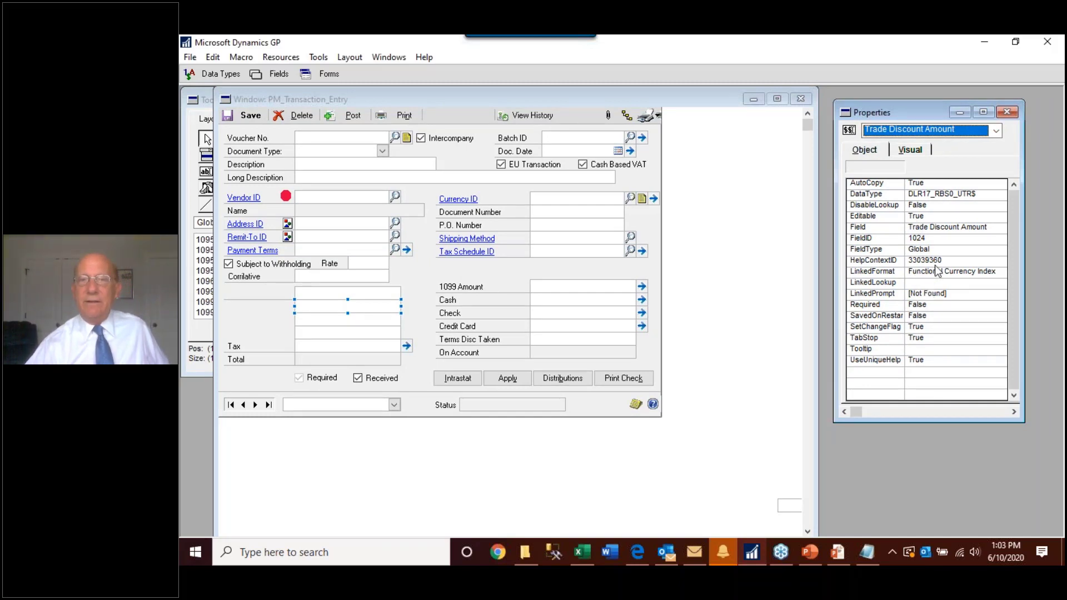
pyautogui.click(910, 150)
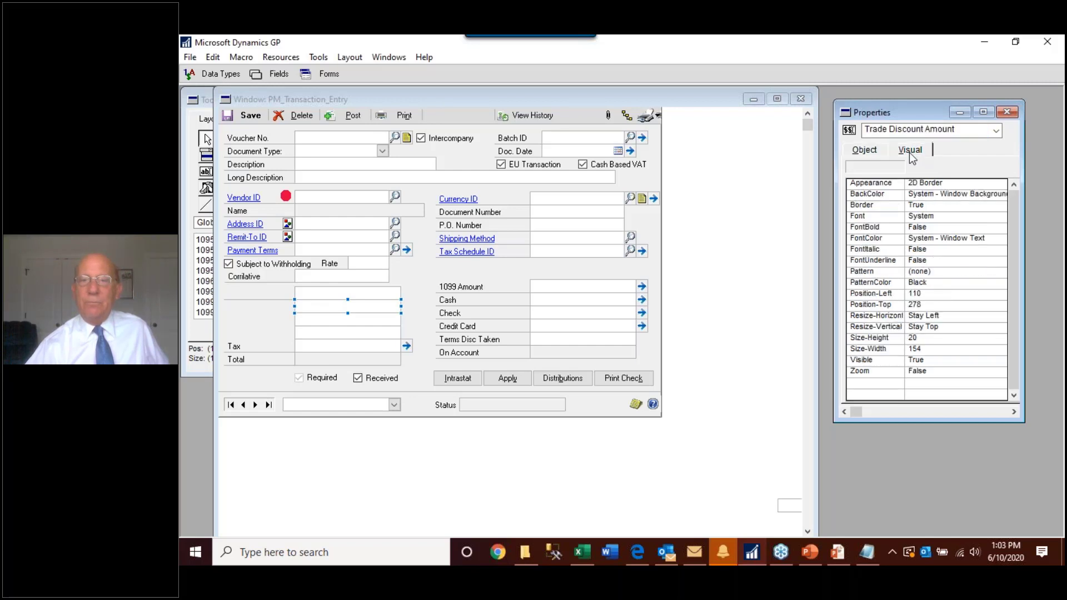
pyautogui.doubleClick(885, 360)
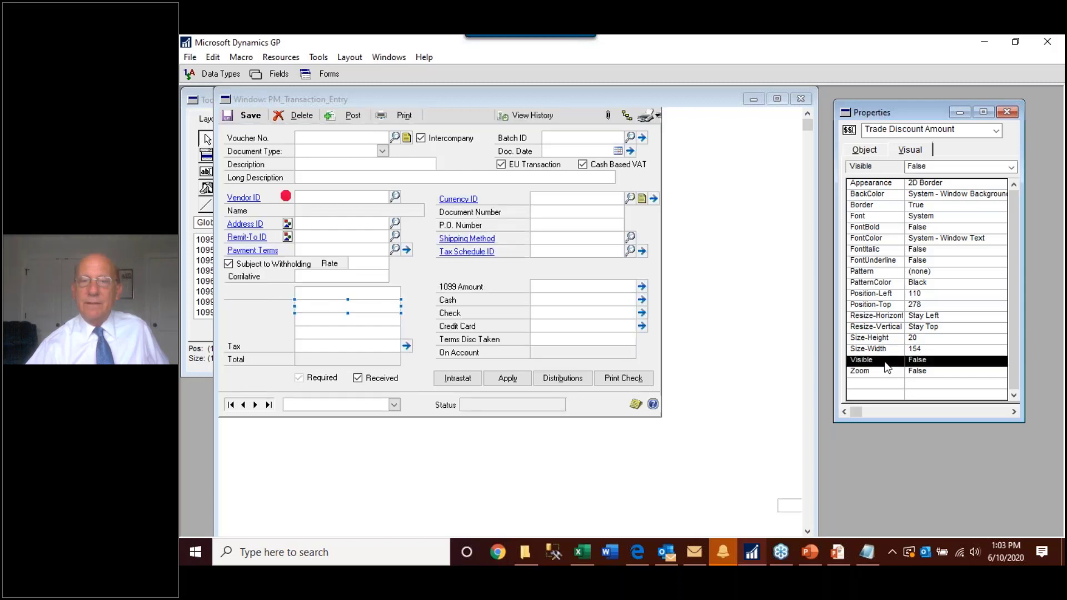
pyautogui.click(500, 328)
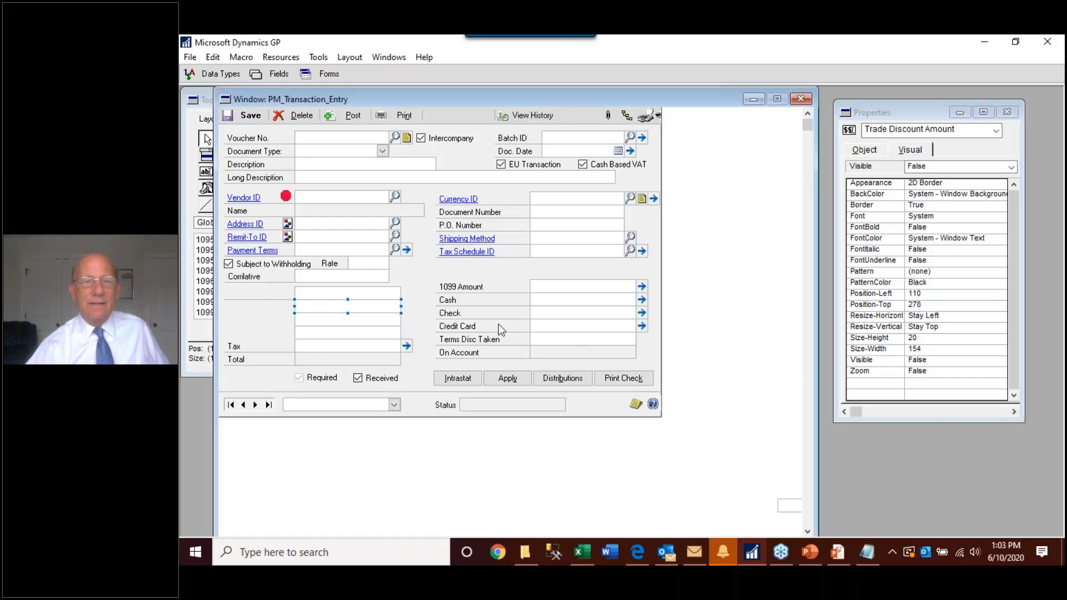
# Step: Set the Visible property of the Originating Trade Discount Amount field to False
pyautogui.click(349, 309)
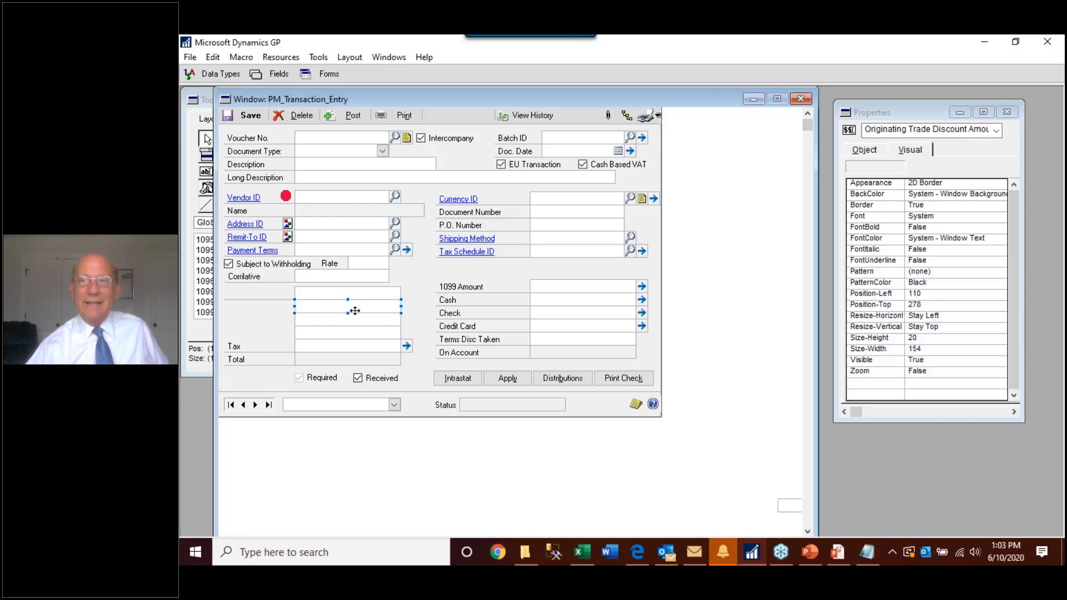
pyautogui.click(873, 136)
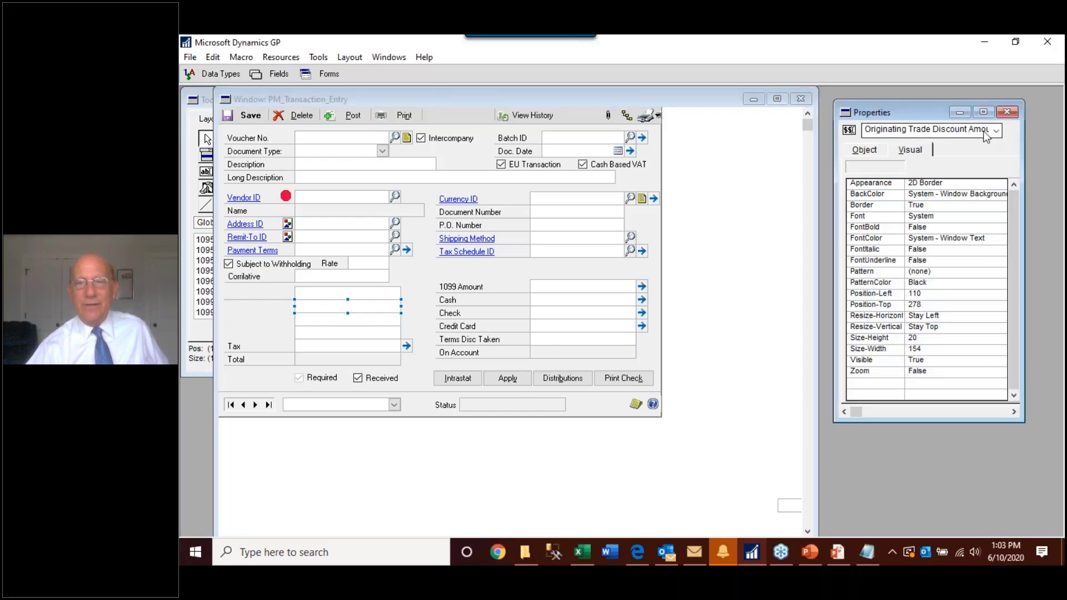
pyautogui.click(920, 365)
pyautogui.doubleClick(920, 366)
pyautogui.click(527, 351)
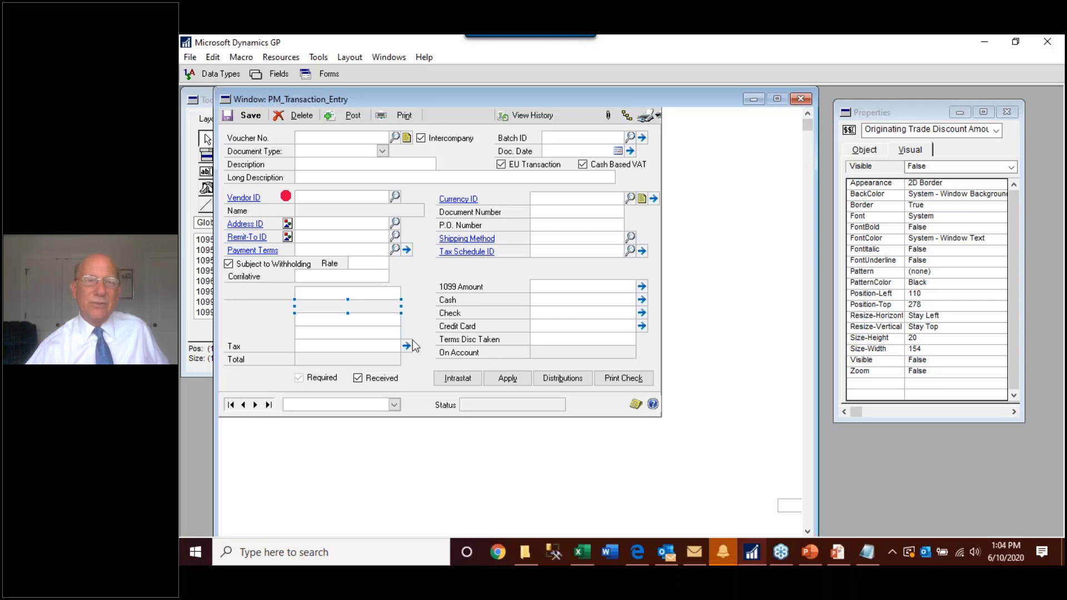
# Step: Set the Visible property to False for both the Freight Amount and Originating Freight Amount fields
pyautogui.click(391, 321)
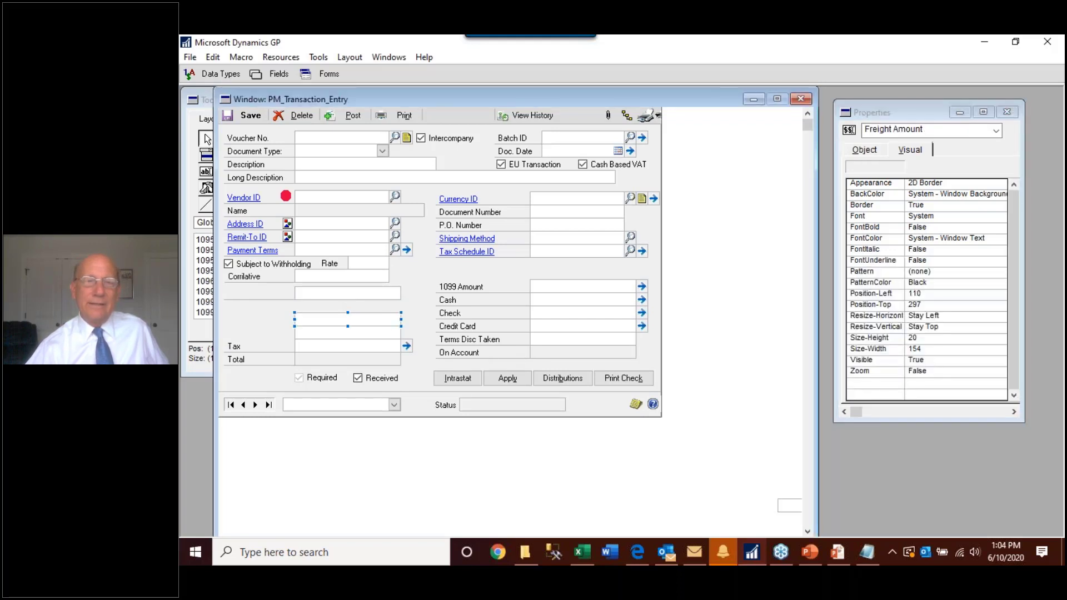
pyautogui.click(884, 365)
pyautogui.doubleClick(886, 361)
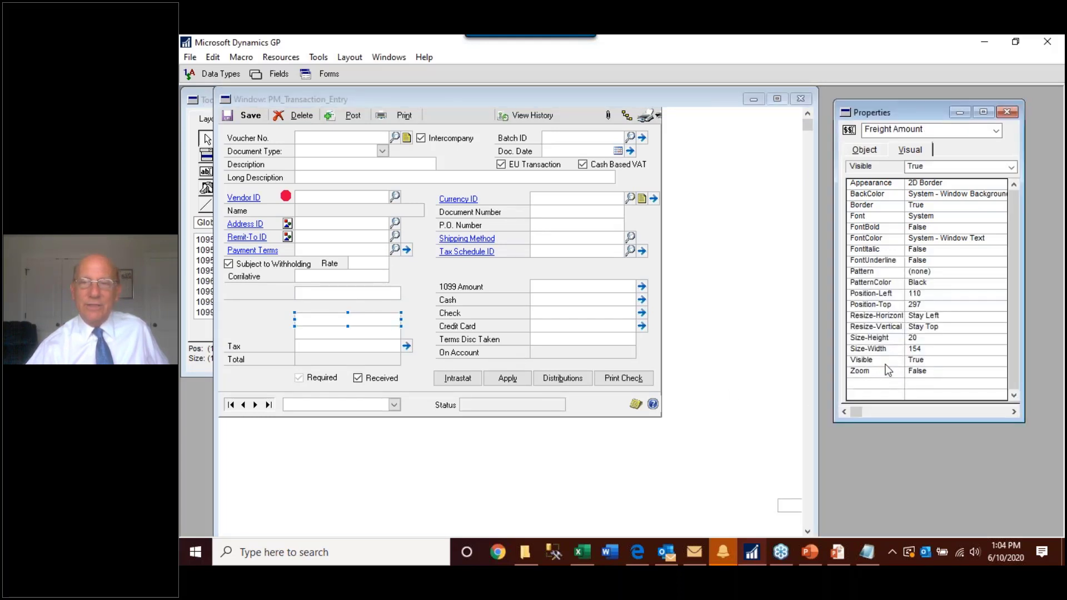
pyautogui.click(391, 322)
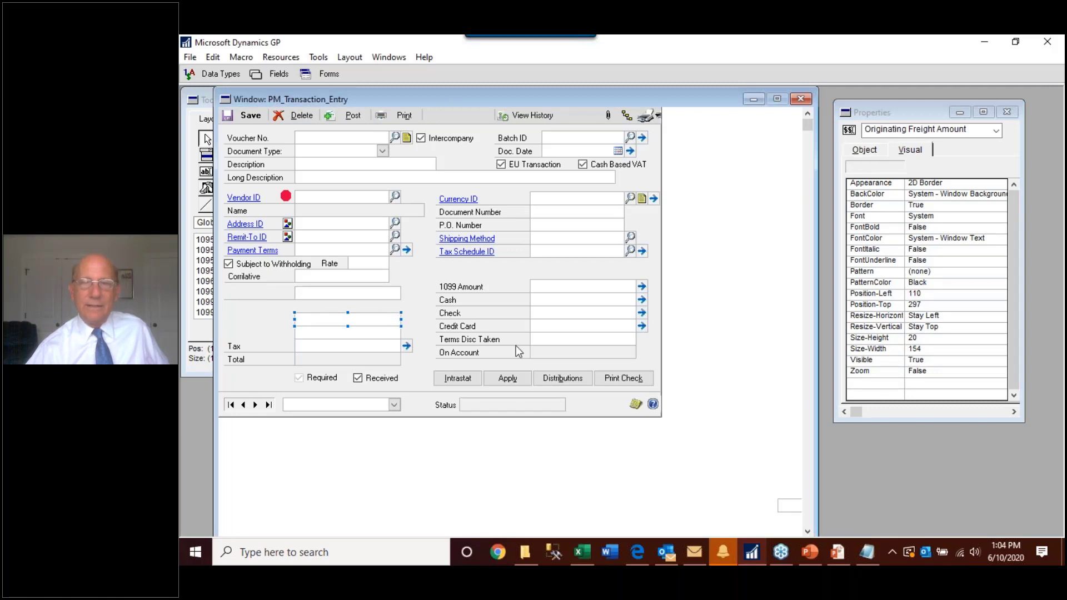
pyautogui.click(884, 362)
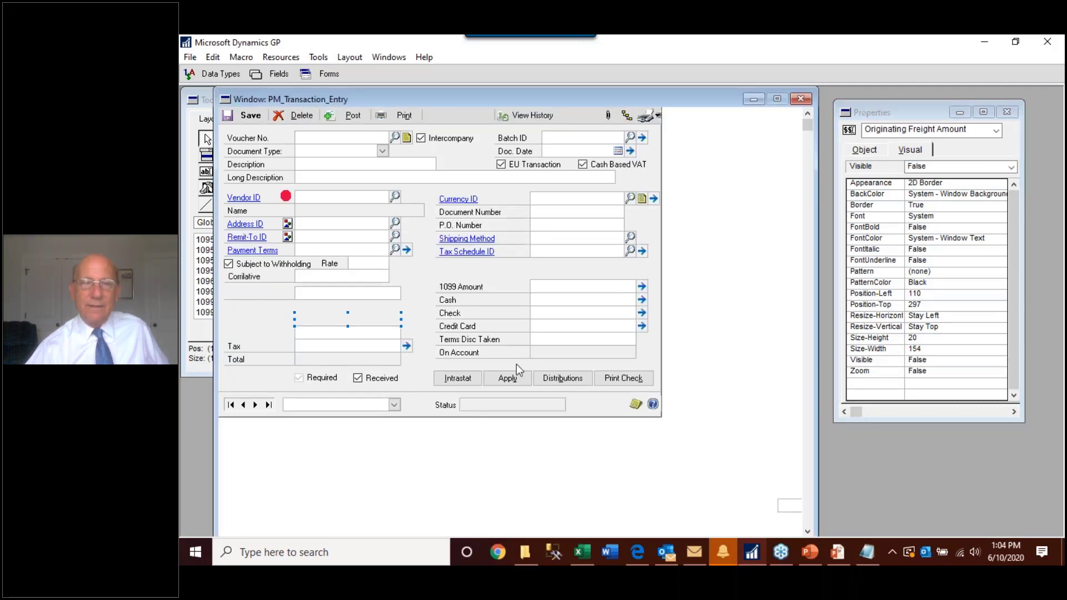
# Step: Set the Visible property to False for both the Misc Charges Amount and Originating Misc Charges Amount fields
pyautogui.click(381, 332)
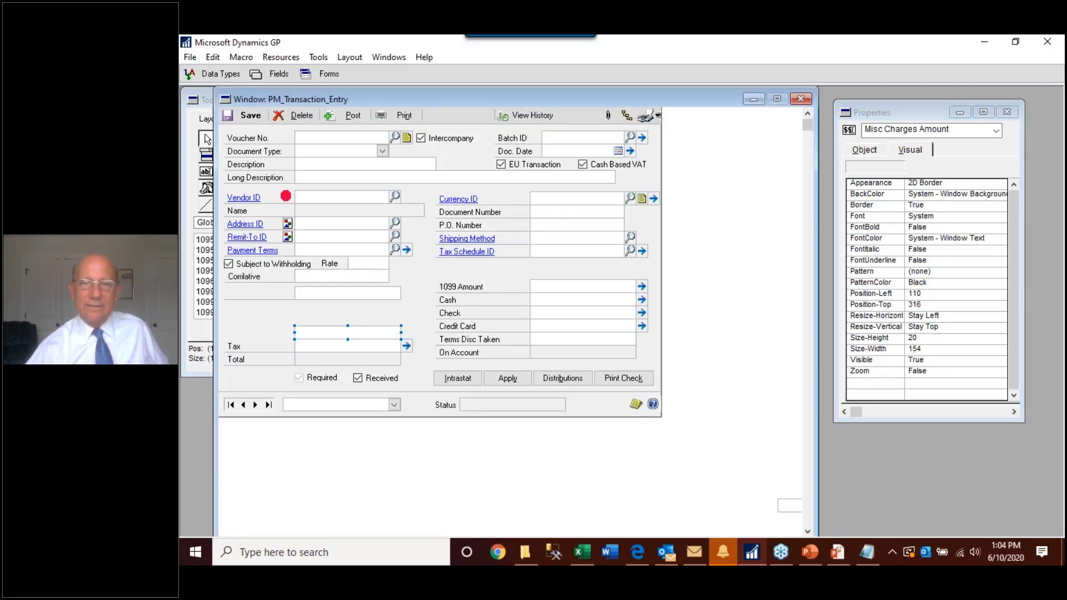
pyautogui.click(900, 361)
pyautogui.doubleClick(912, 361)
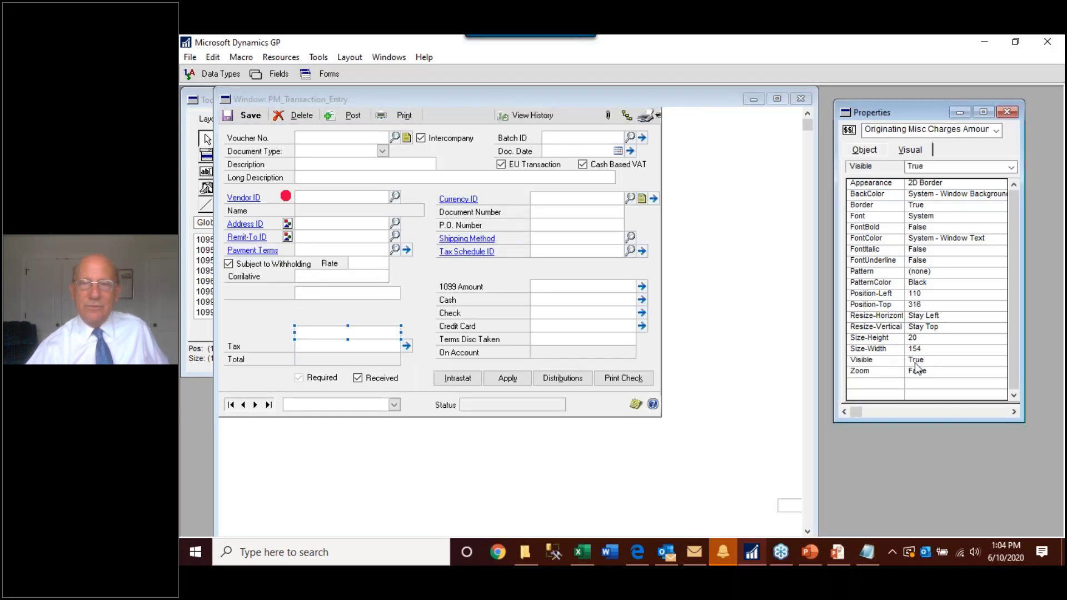
pyautogui.doubleClick(915, 362)
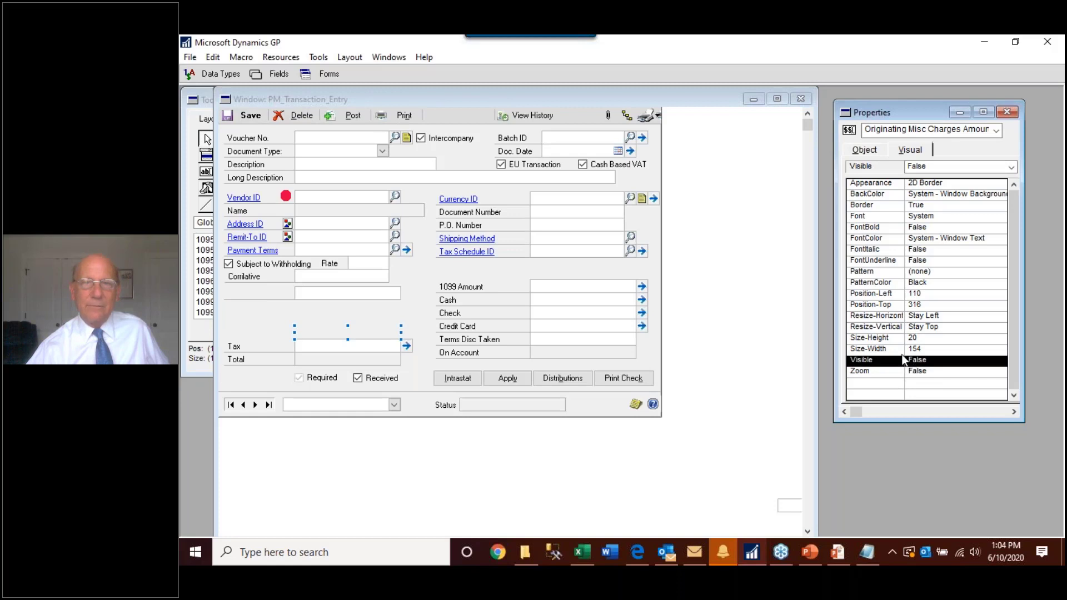
# Step: Close the PM_Transaction_Entry layout, saving its changes, and accept the form definition
pyautogui.click(799, 179)
pyautogui.click(804, 100)
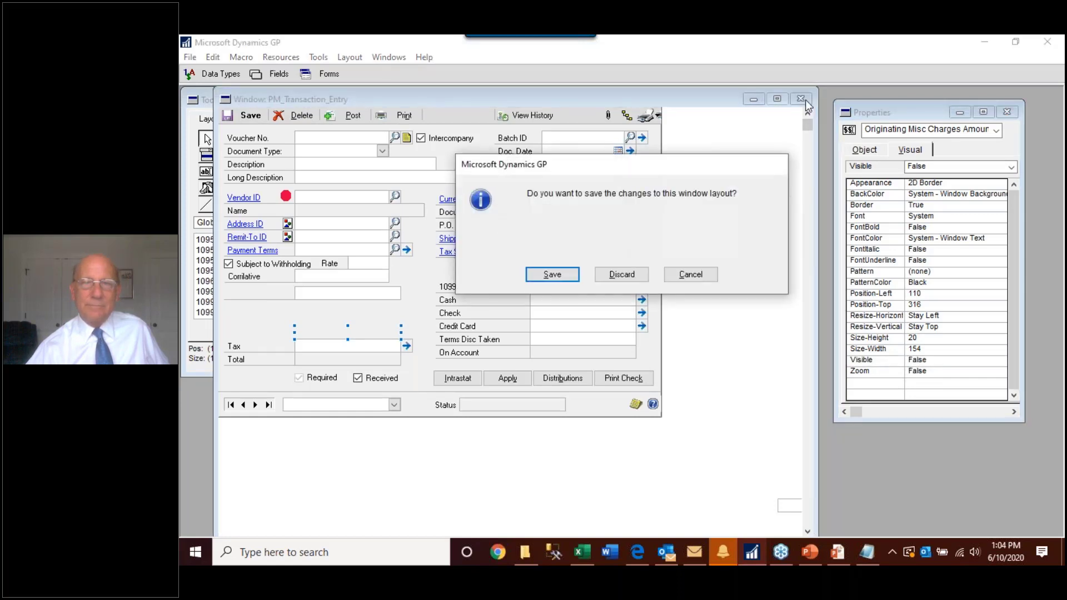
pyautogui.click(554, 274)
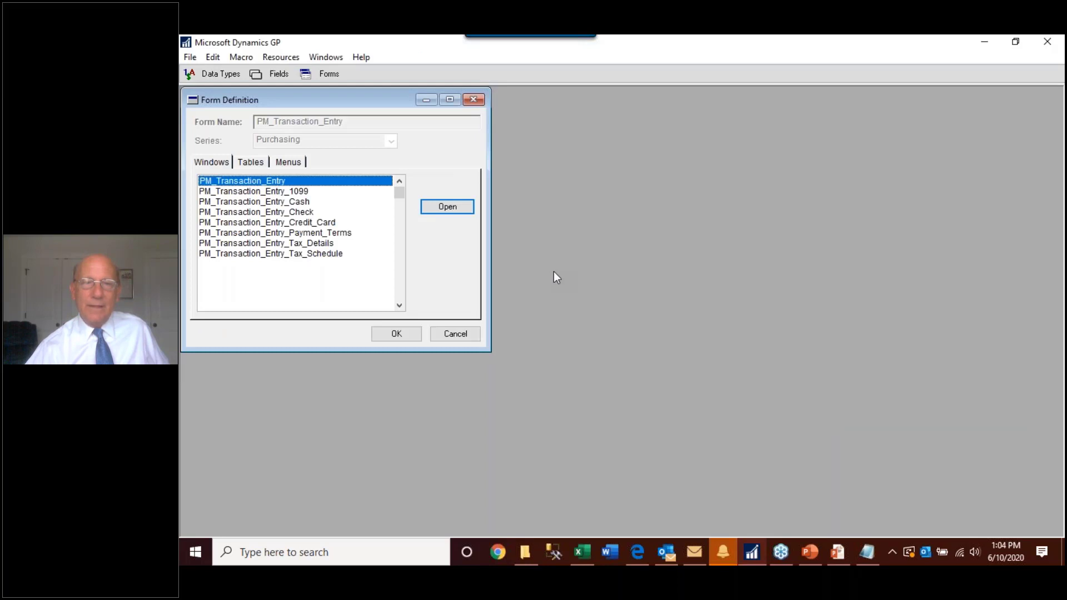
pyautogui.click(397, 333)
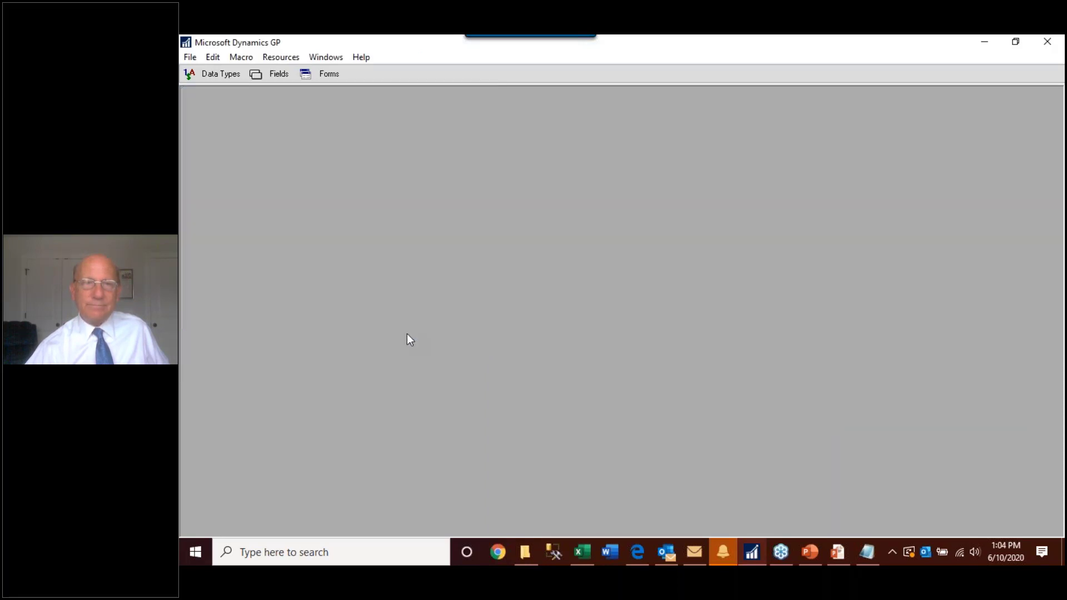
# Step: Leave Modifier for the main Microsoft Dynamics GP application and dismiss the Reminders window
pyautogui.click(189, 57)
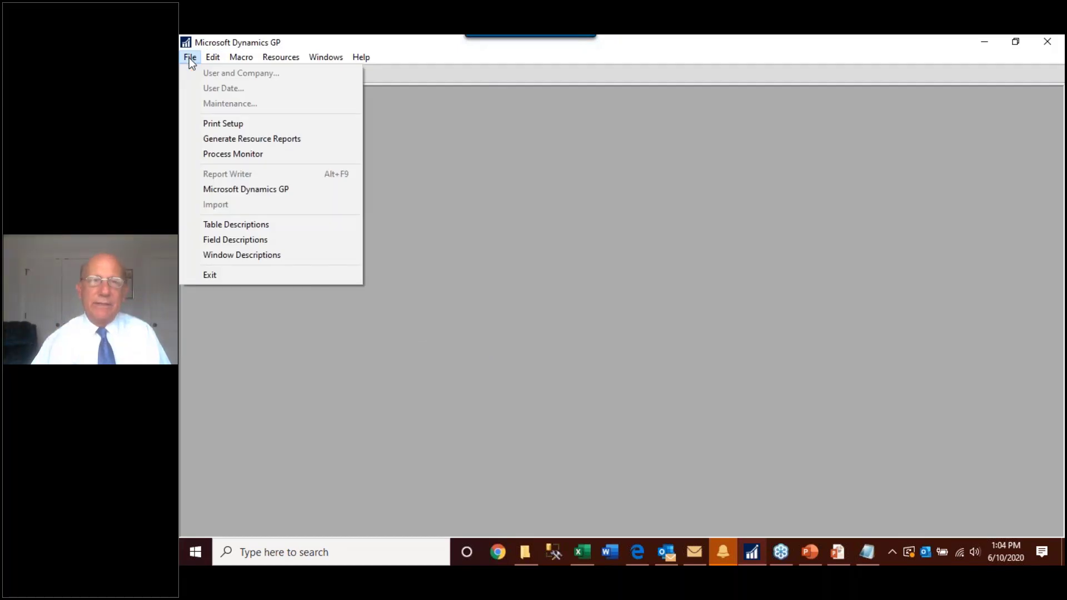
pyautogui.click(239, 189)
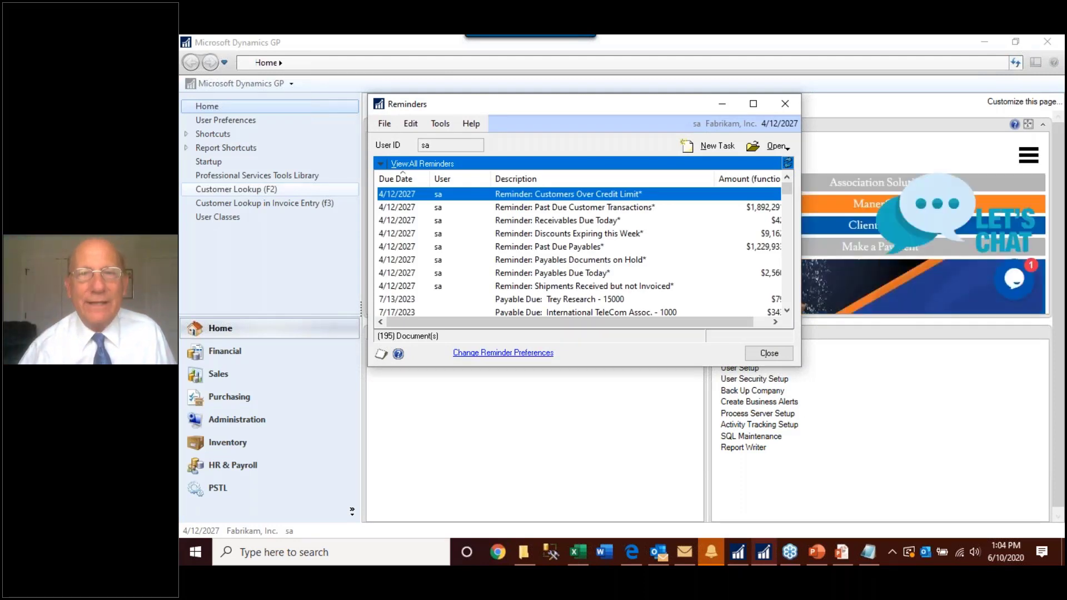
pyautogui.click(791, 108)
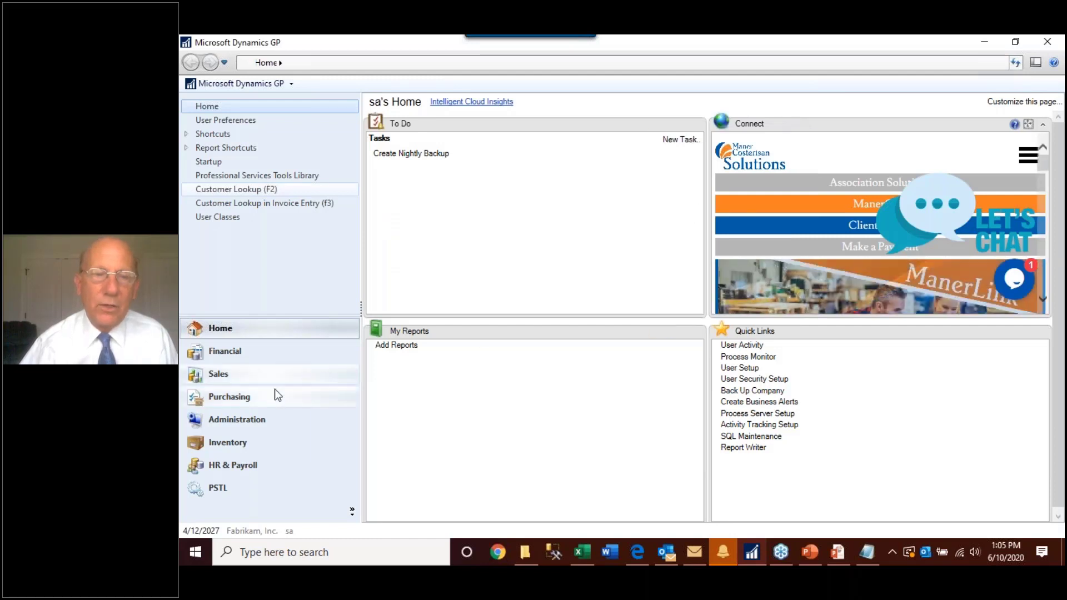
# Step: Open the system's Alternate/Modified Forms and Reports setup and load the DEFAULTUSER ID
pyautogui.click(249, 422)
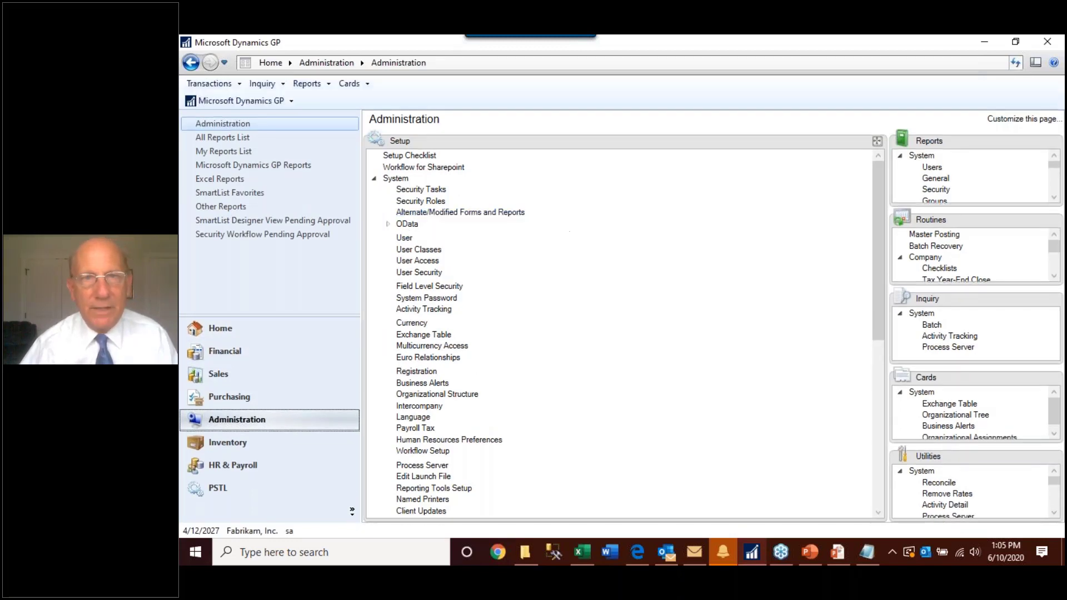
pyautogui.click(468, 217)
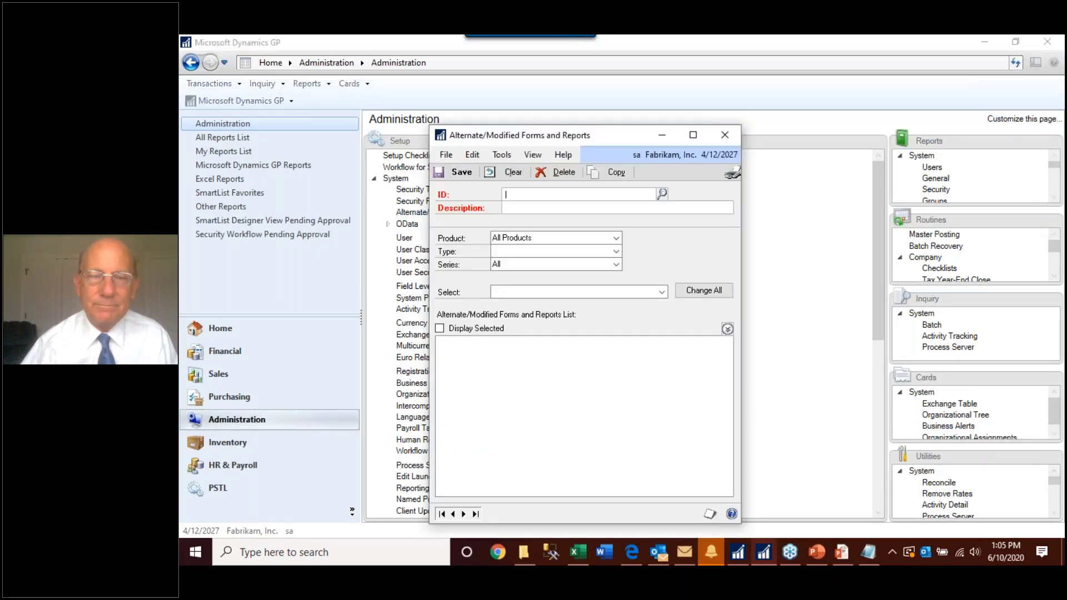
pyautogui.click(662, 194)
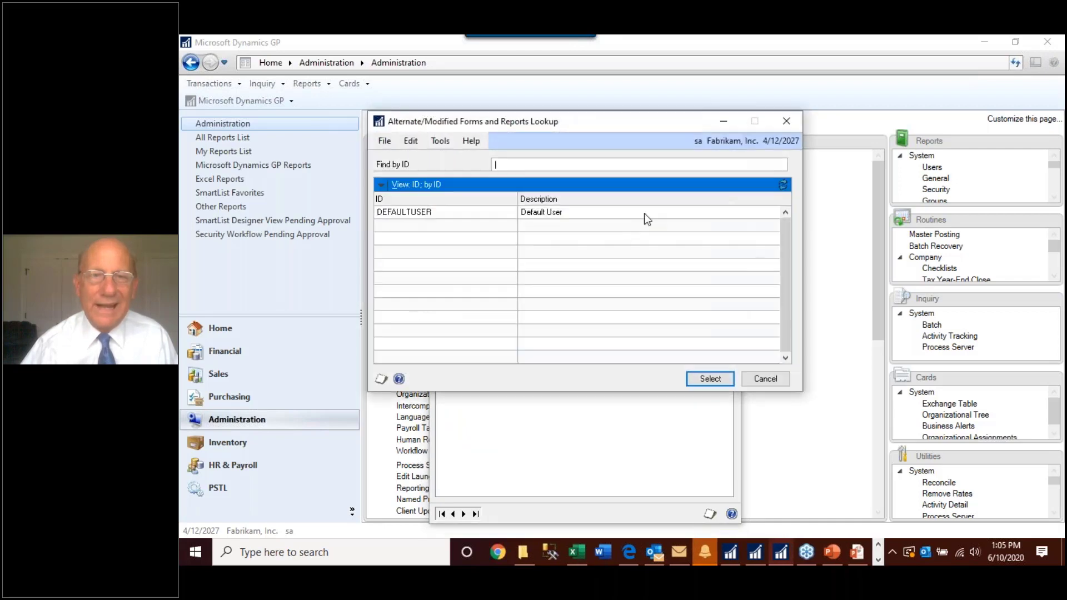
pyautogui.doubleClick(595, 215)
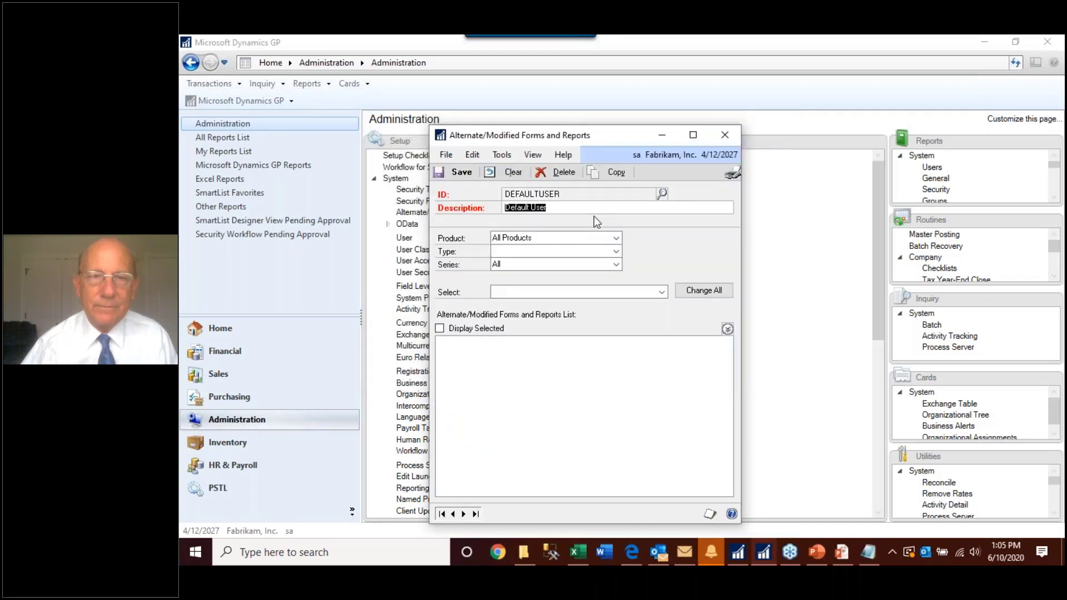
# Step: List the alternate and modified forms for product Microsoft Dynamics GP with type Windows
pyautogui.click(599, 237)
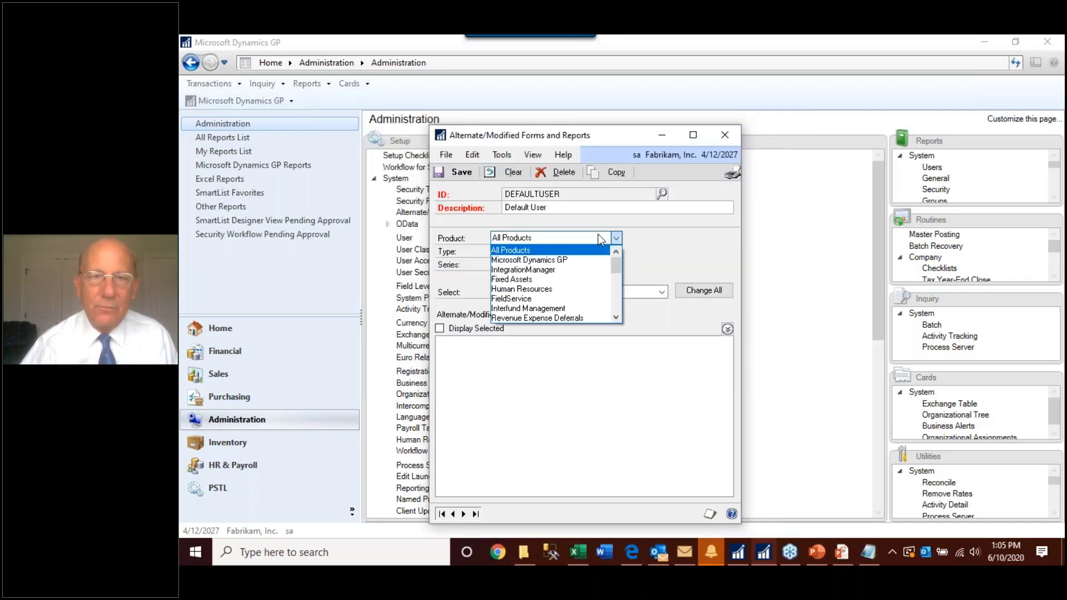
pyautogui.click(580, 260)
pyautogui.click(580, 257)
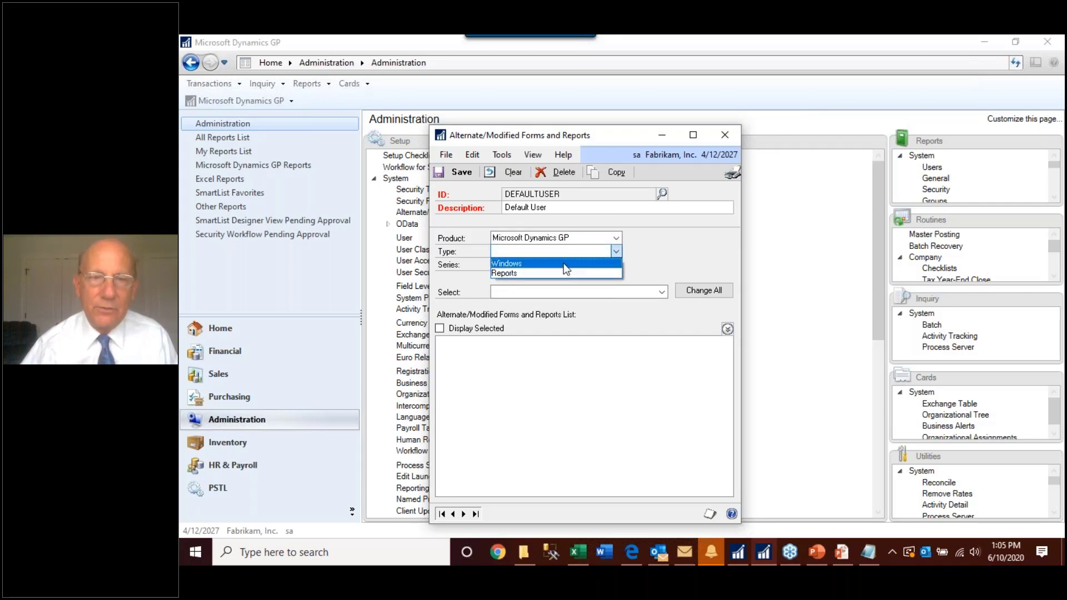
pyautogui.click(578, 263)
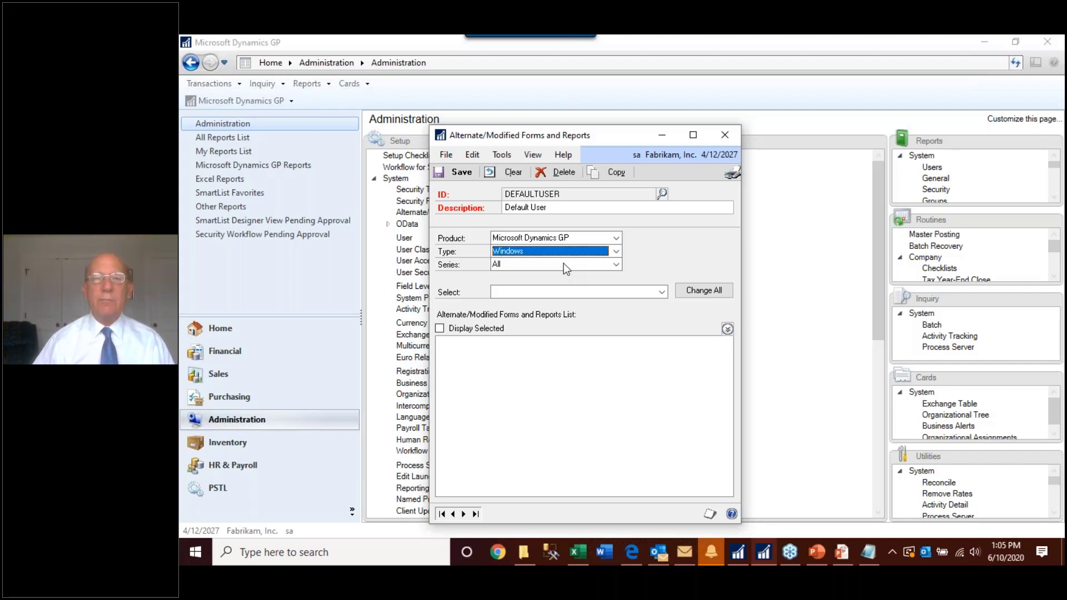
pyautogui.press('Tab')
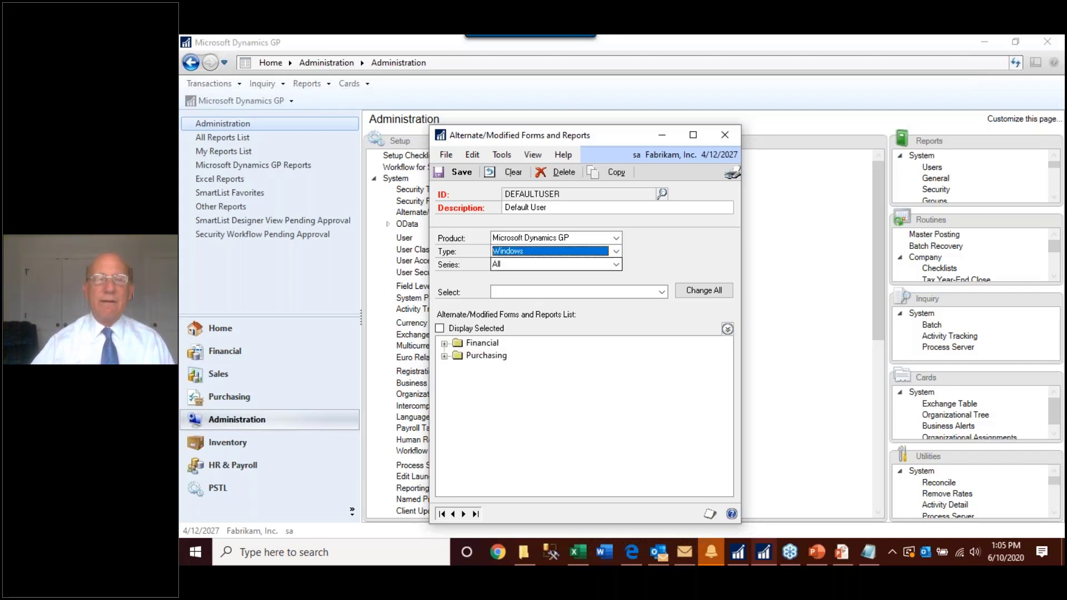
# Step: Assign the Microsoft Dynamics GP (Modified) version of Payables Transaction Entry under Purchasing, then save and close the setup
pyautogui.click(445, 356)
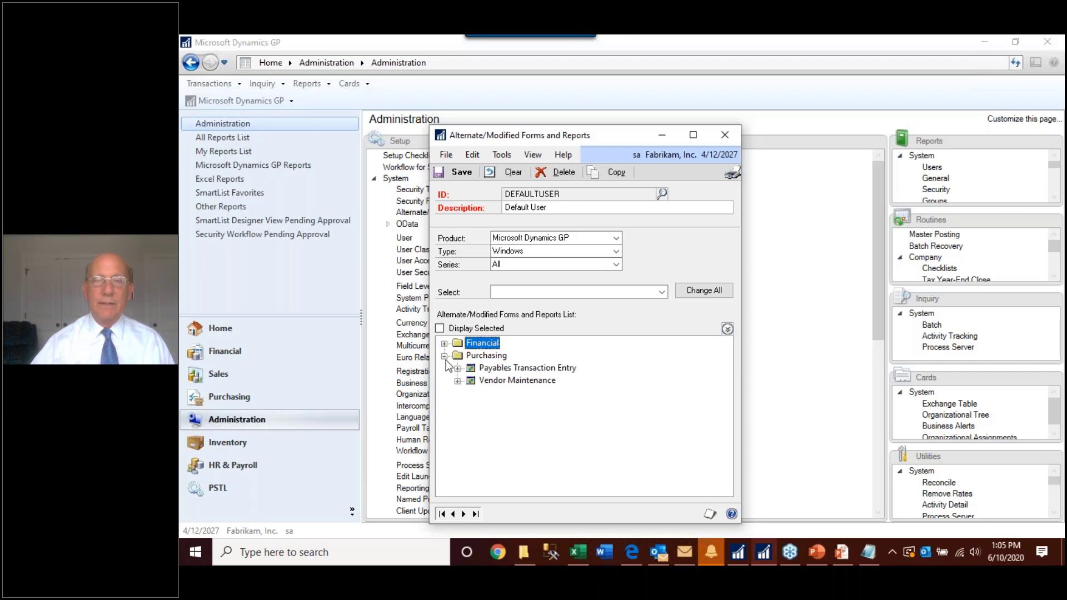
pyautogui.click(457, 369)
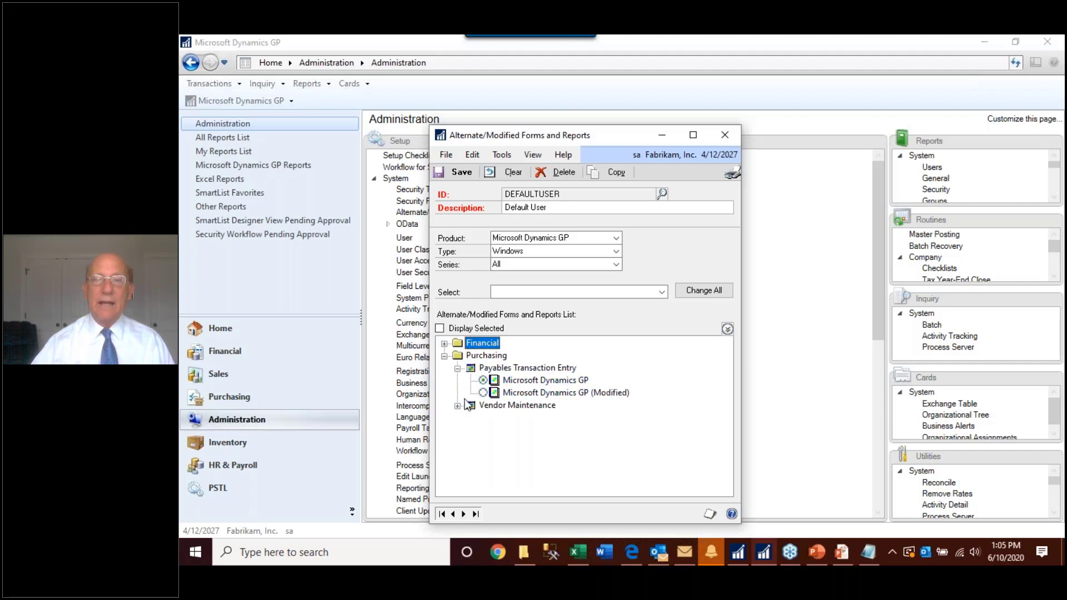
pyautogui.click(578, 393)
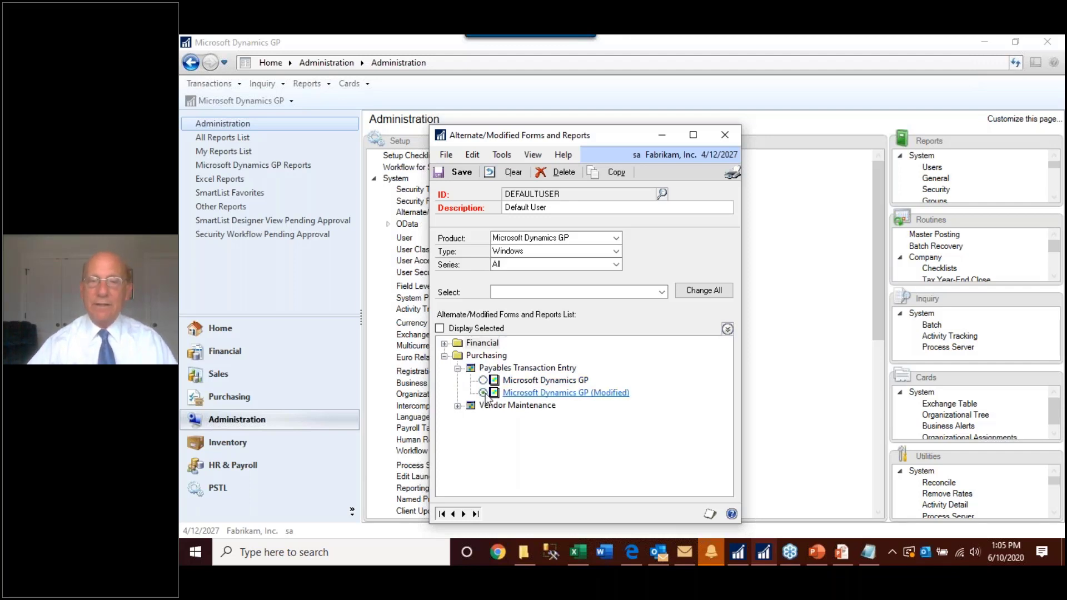
pyautogui.click(460, 172)
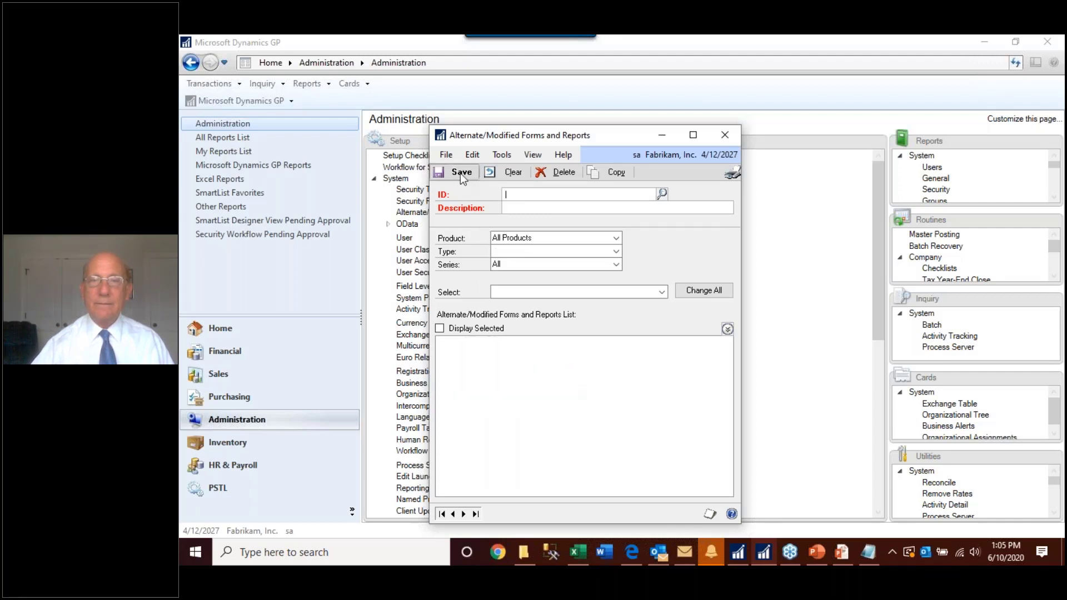
pyautogui.click(725, 135)
# Step: Open the Payables Transaction Entry window to inspect its modified layout and entry fields, and put it out of view
pyautogui.click(311, 397)
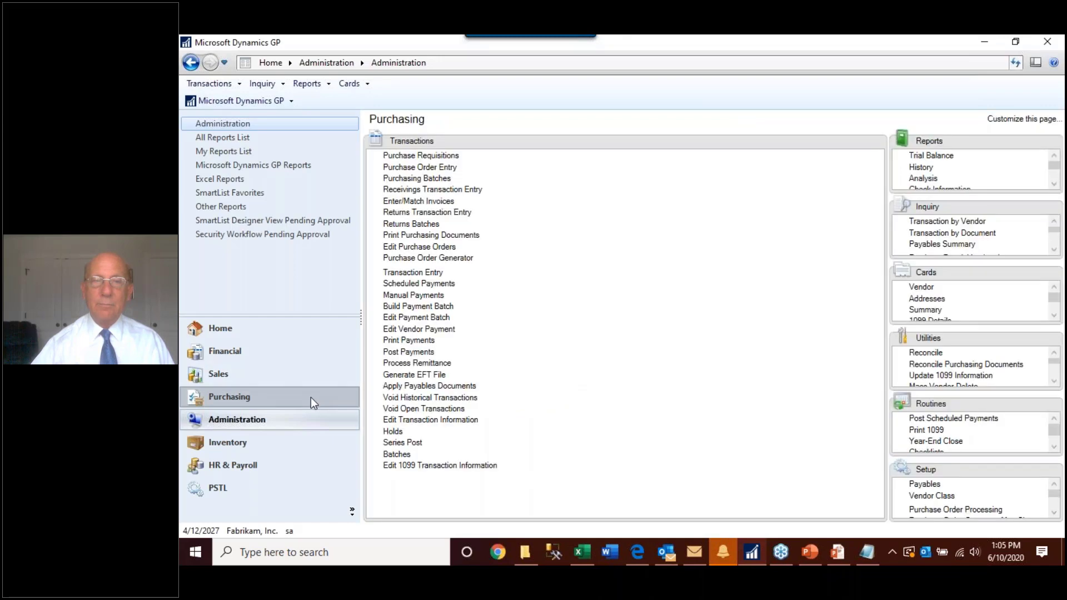
pyautogui.click(413, 273)
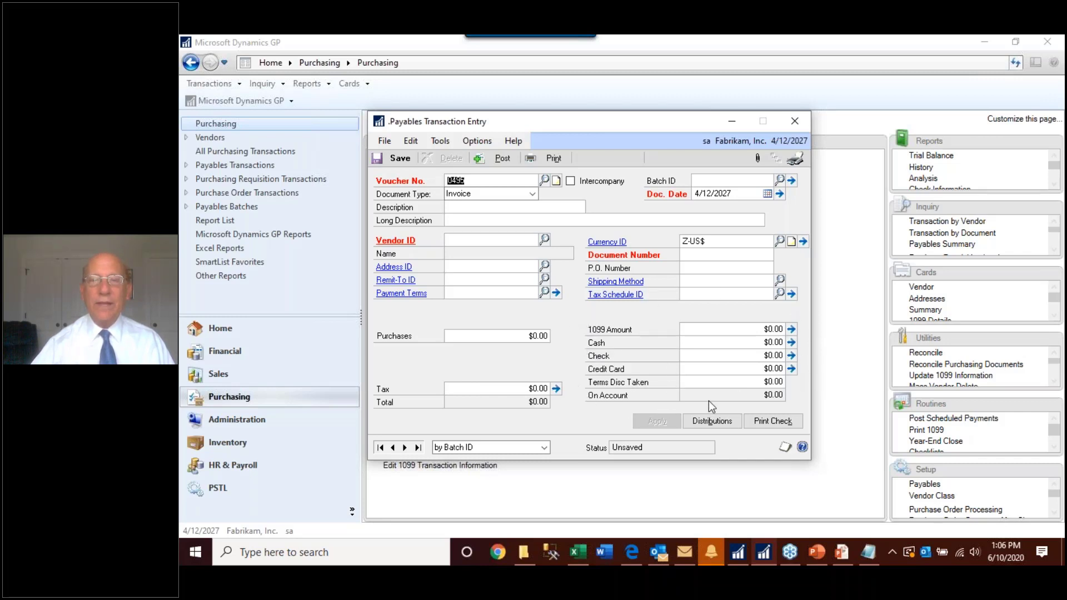
pyautogui.click(702, 270)
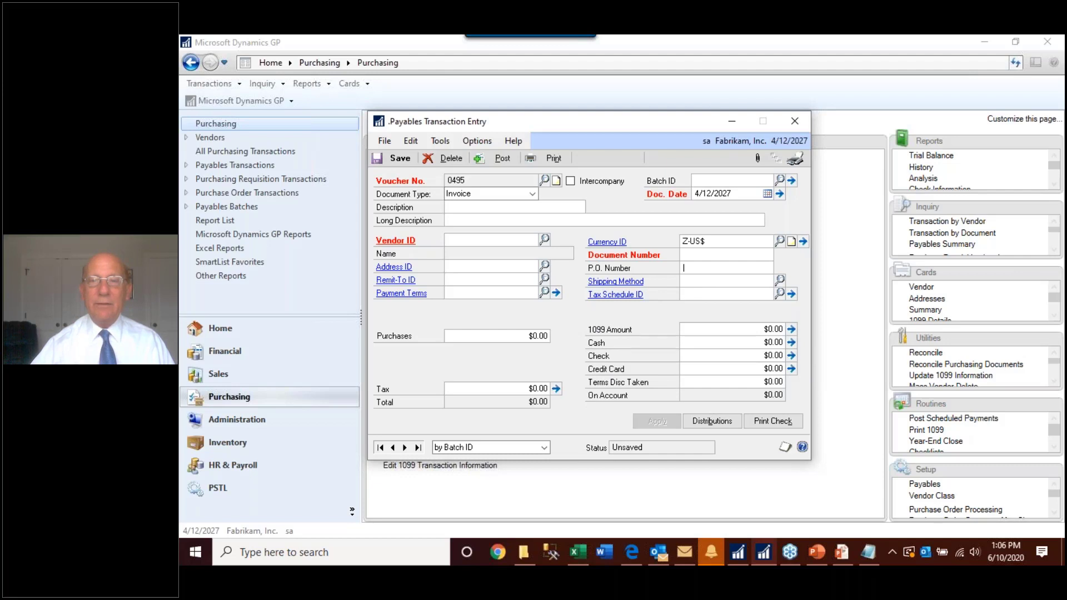
pyautogui.click(704, 282)
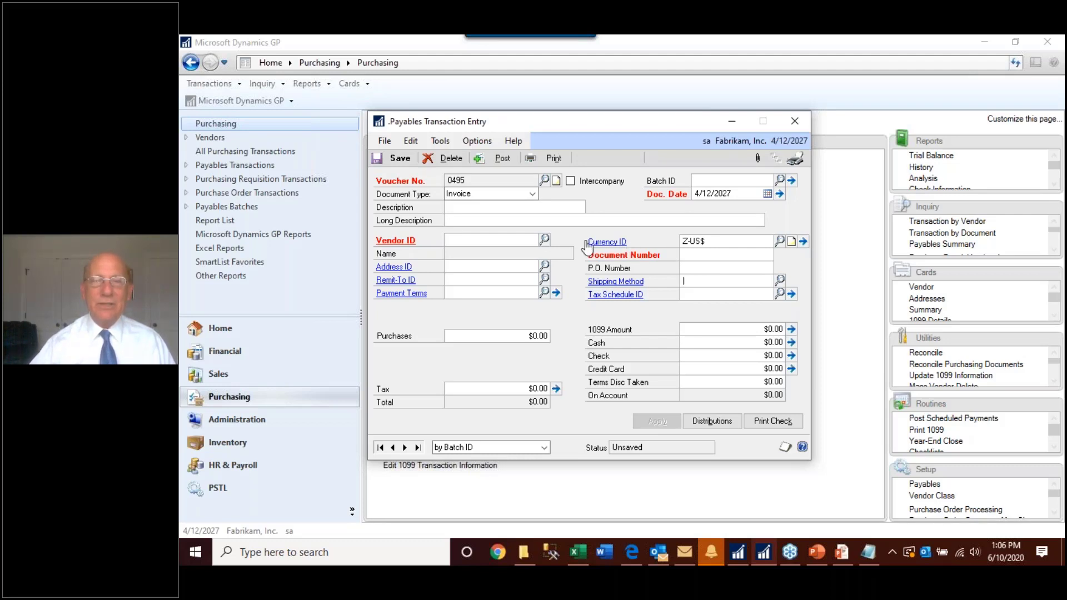
pyautogui.click(470, 239)
pyautogui.click(689, 257)
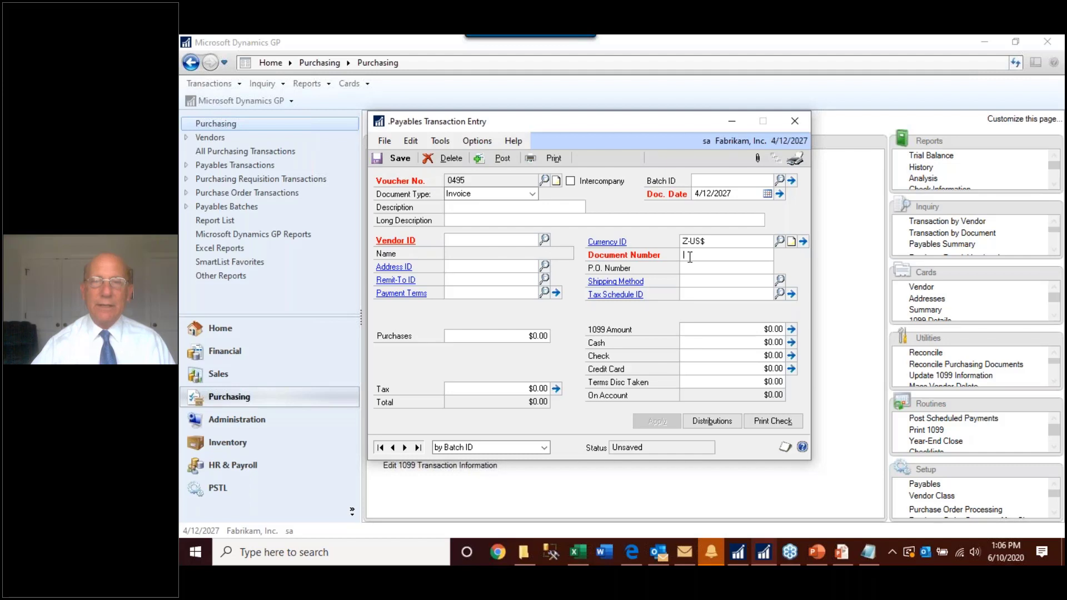
pyautogui.click(523, 340)
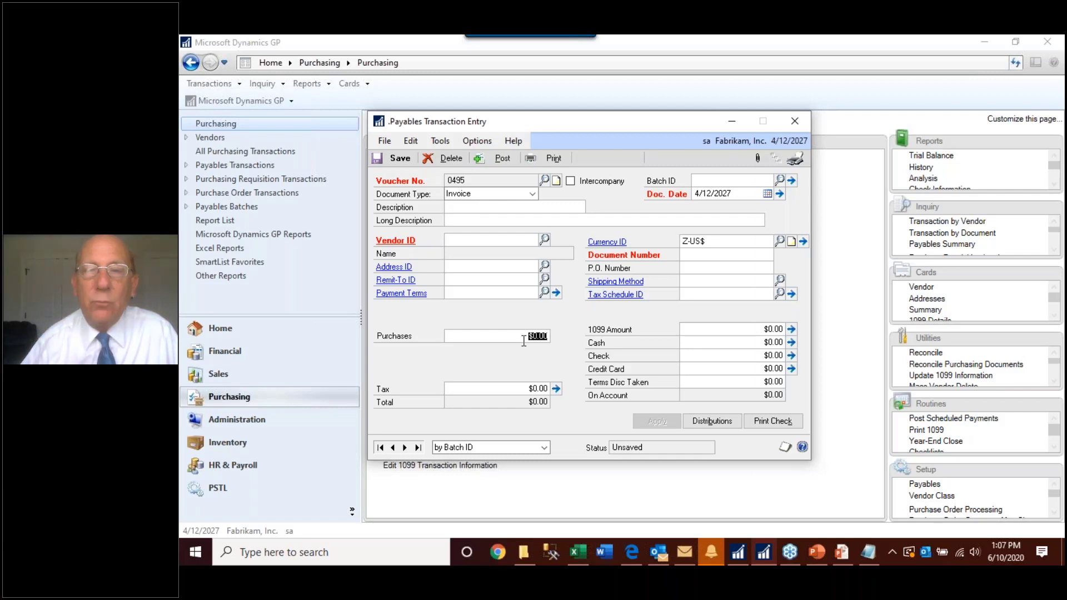
pyautogui.click(733, 125)
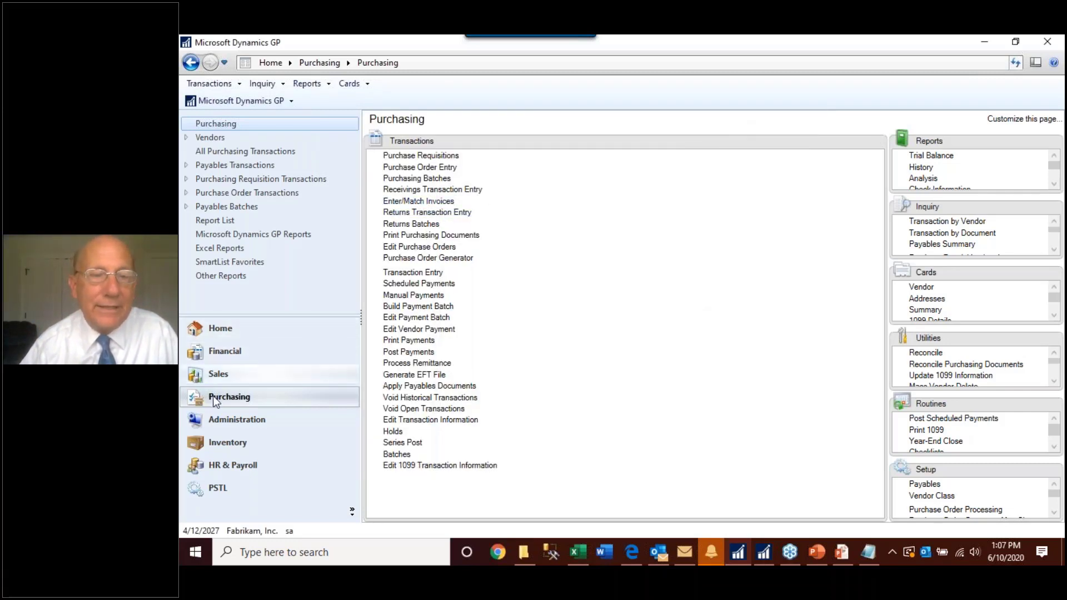
# Step: Revisit the ID field in the Alternate/Modified Forms and Reports setup and close it without changes
pyautogui.click(228, 422)
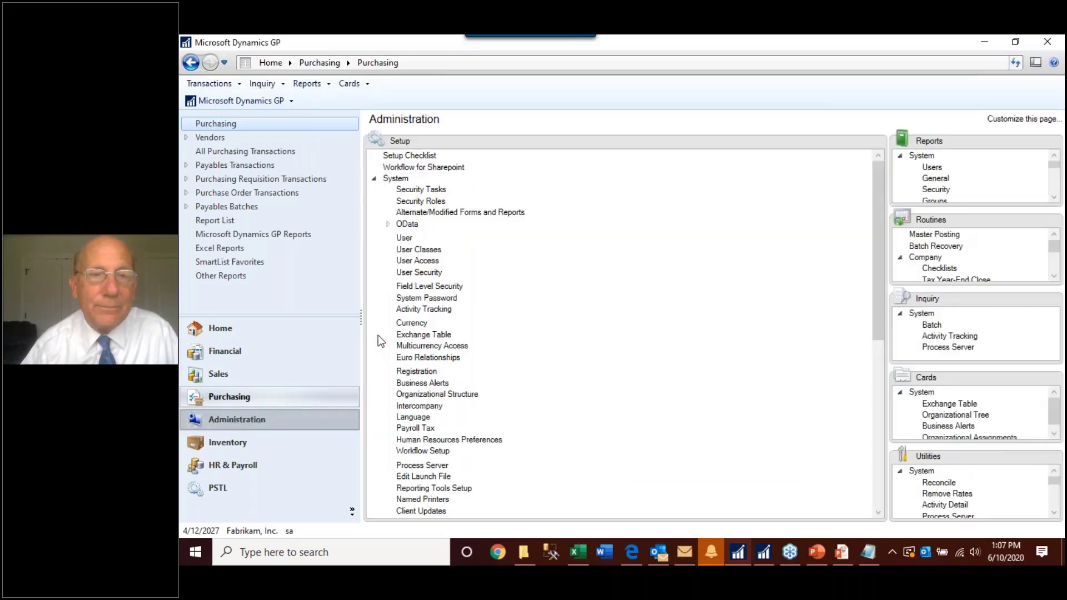
pyautogui.click(469, 213)
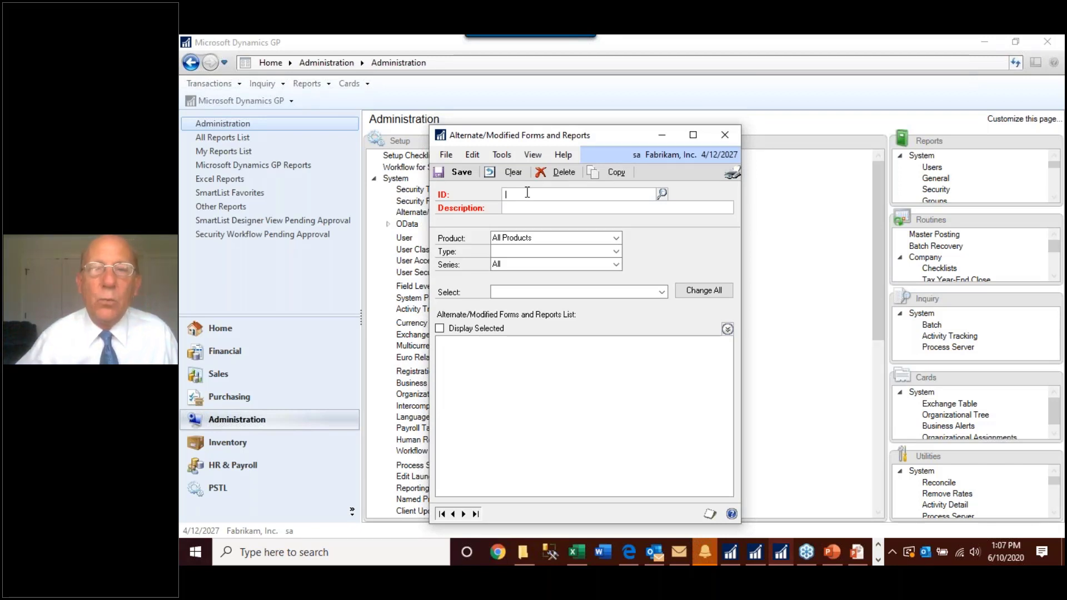
pyautogui.click(724, 135)
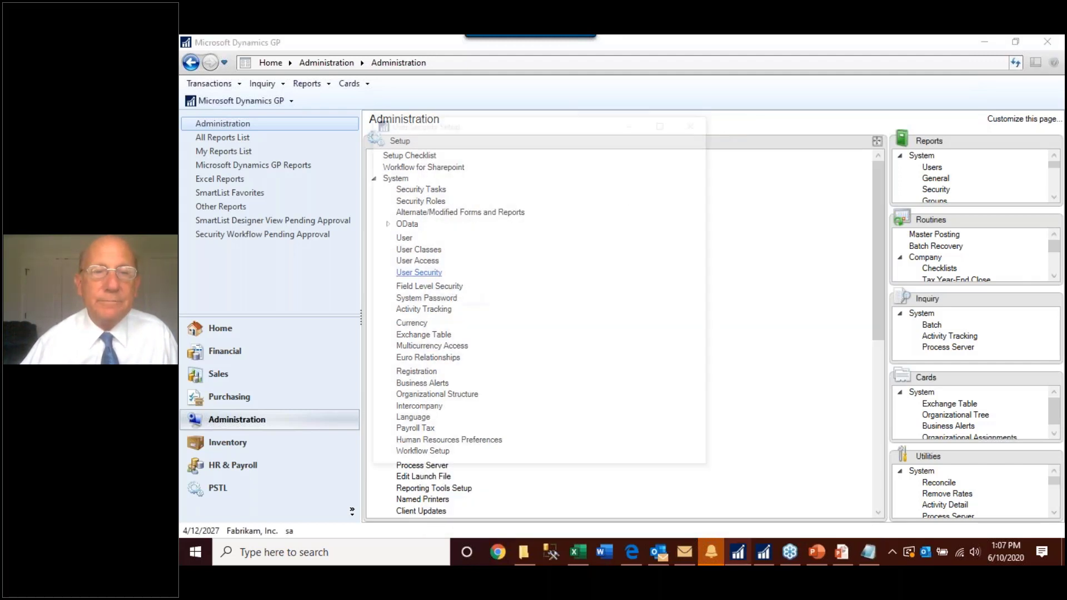
# Step: Open User Security Setup for user ap in Fabrikam, Inc. and show the available Alternate/Modified Forms and Reports IDs
pyautogui.click(426, 273)
pyautogui.click(523, 180)
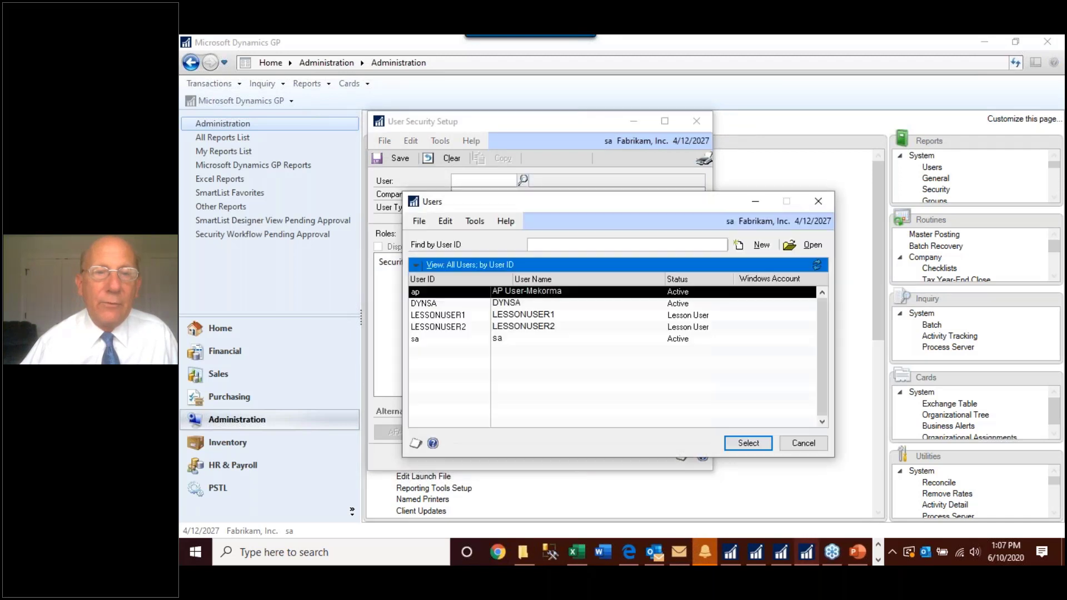
pyautogui.doubleClick(527, 292)
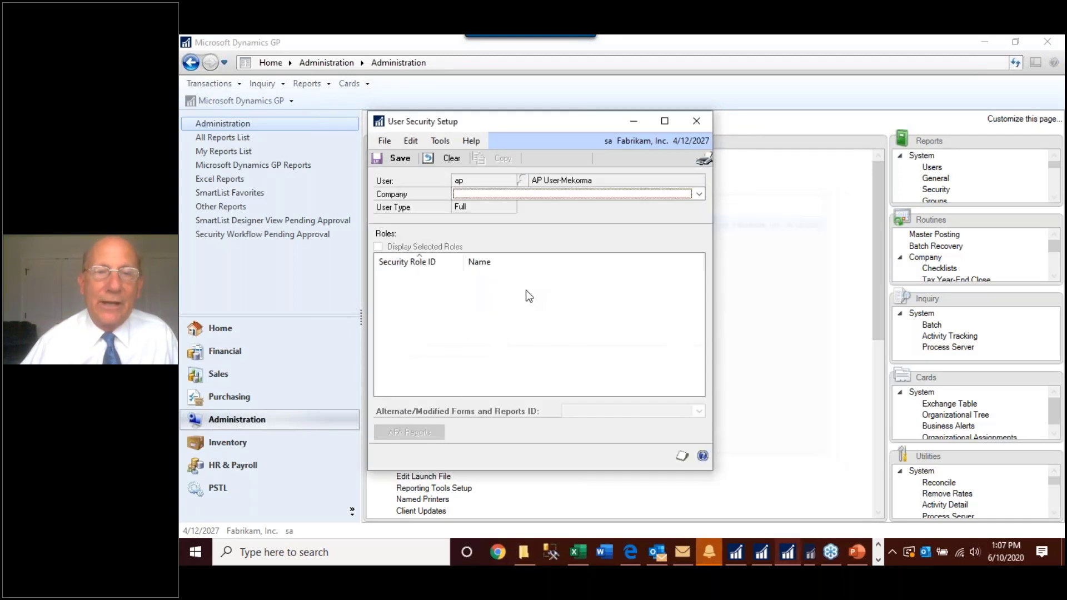
pyautogui.click(531, 195)
pyautogui.click(524, 205)
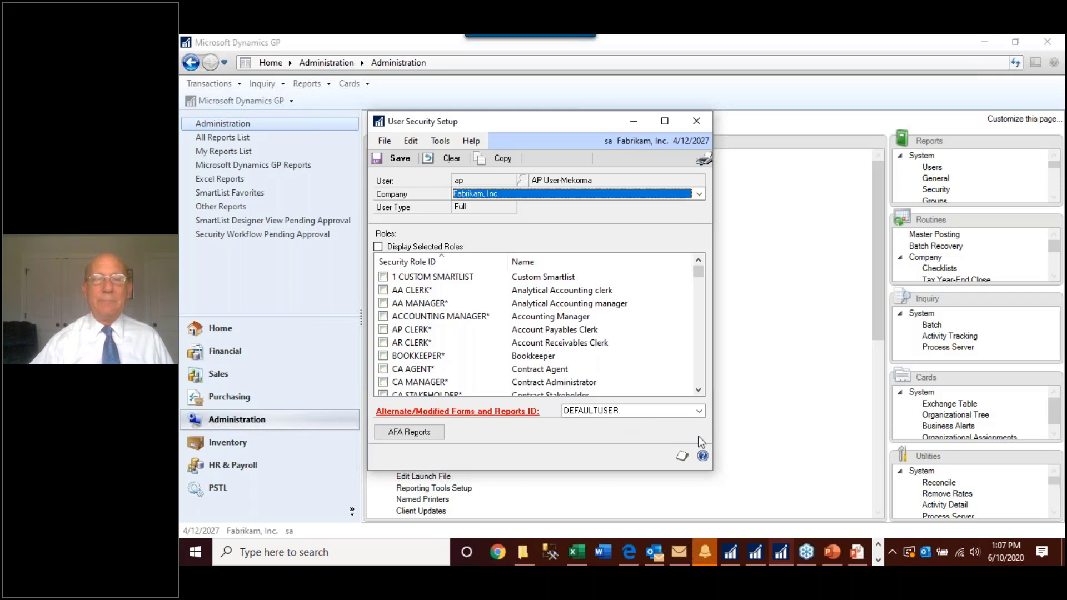
pyautogui.click(699, 411)
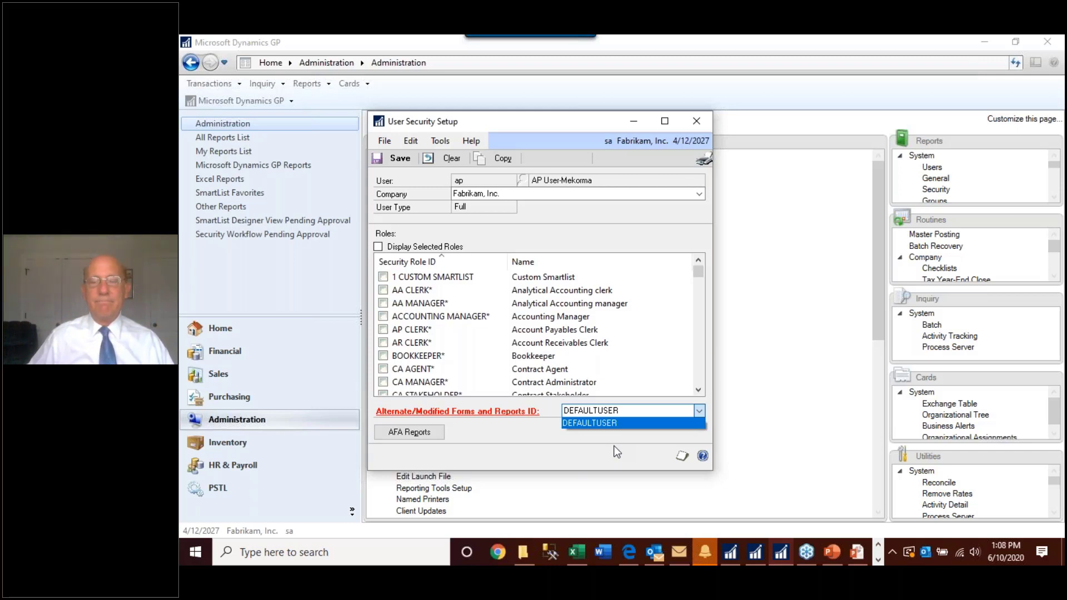
# Step: Switch to PowerPoint and return to the running slide show, revealing the first bullet of the Caveats with Modifier slide
pyautogui.click(692, 133)
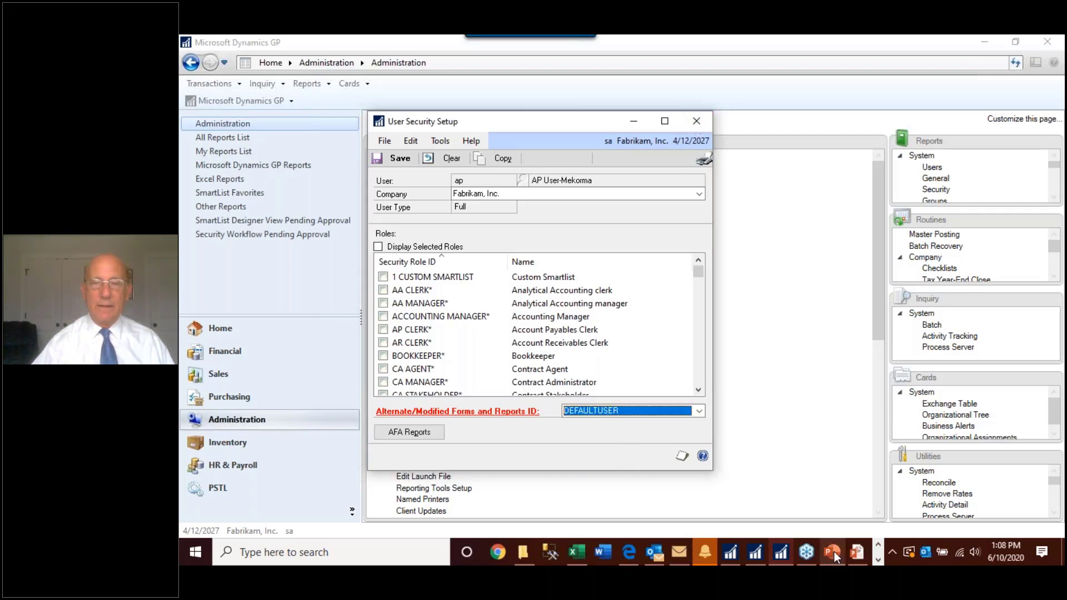
pyautogui.moveTo(826, 558)
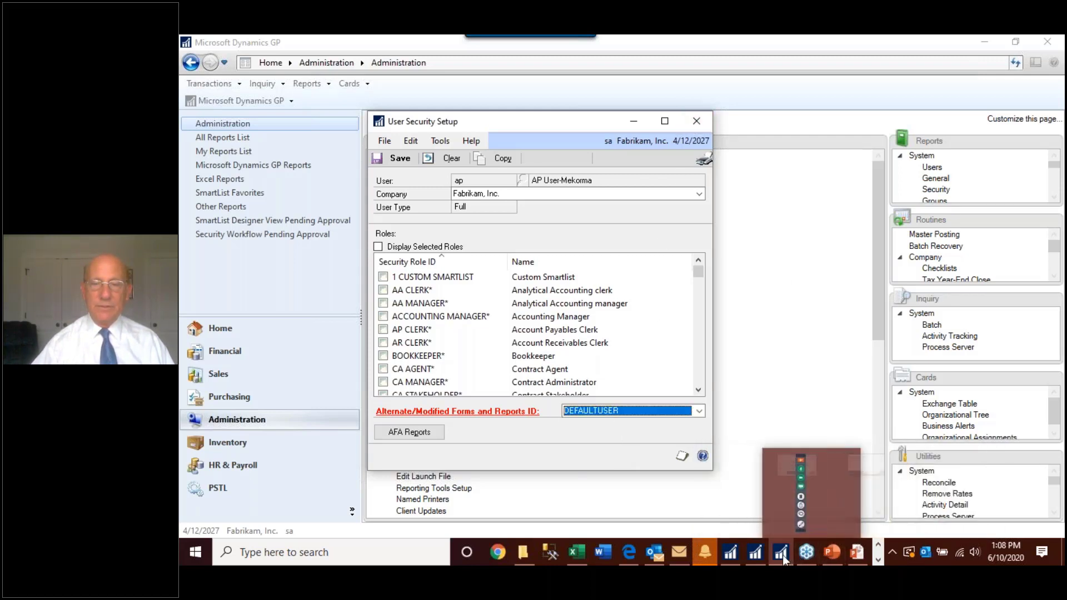
pyautogui.click(832, 553)
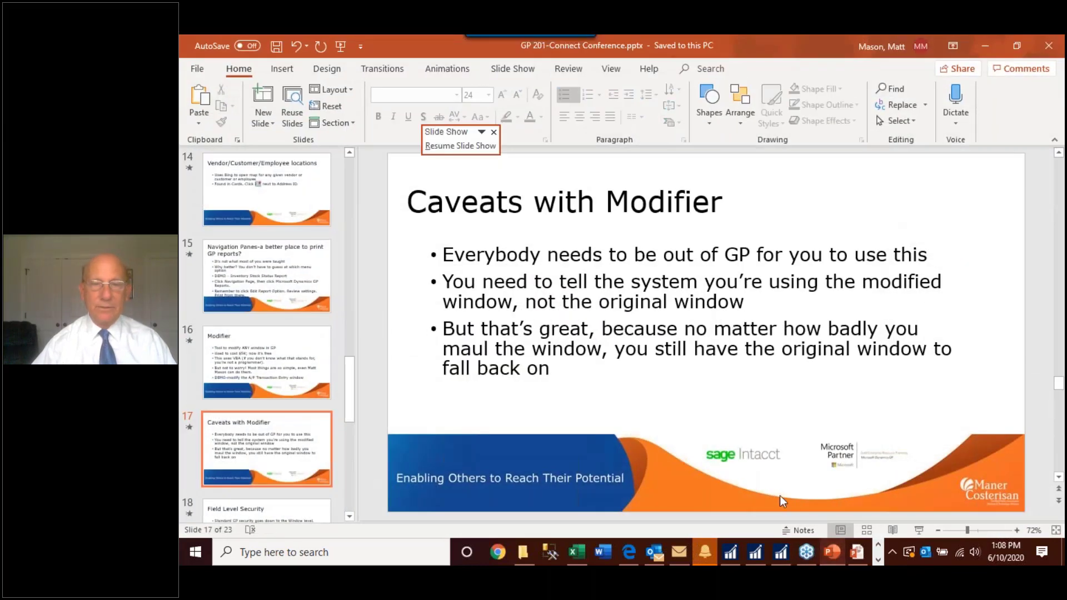
pyautogui.hotkey('alt', 'Tab')
pyautogui.hotkey('alt', 'Tab')
pyautogui.press('Tab')
pyautogui.press('Tab')
pyautogui.press('Tab')
pyautogui.press('Tab')
pyautogui.press('Tab')
pyautogui.press('Tab')
pyautogui.press('Tab')
pyautogui.press('Tab')
pyautogui.press('Tab')
pyautogui.press('Tab')
pyautogui.press('Tab')
pyautogui.press('Tab')
pyautogui.press('Tab')
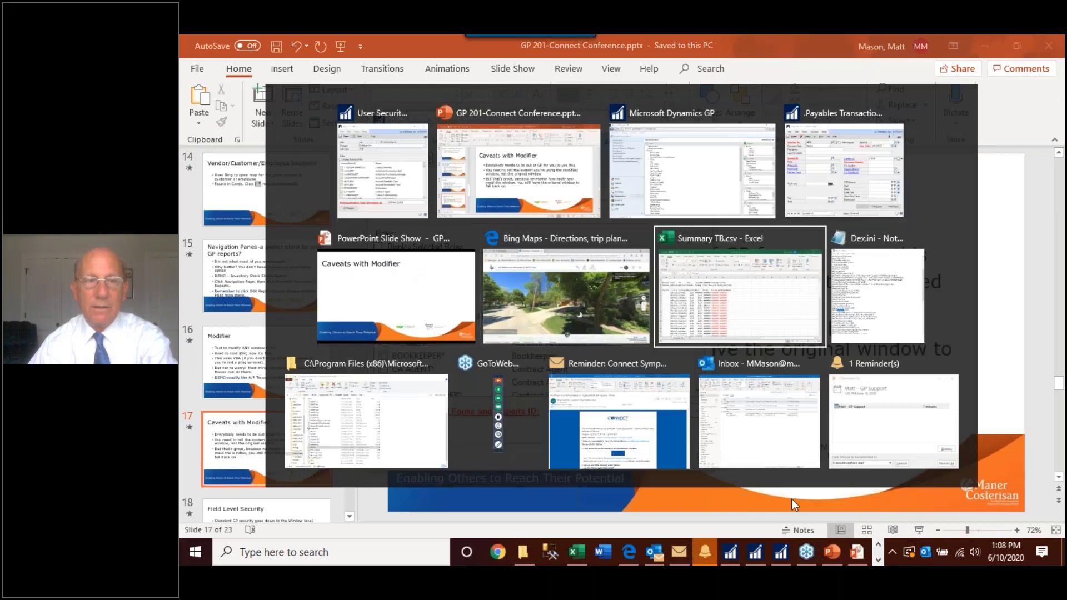
pyautogui.press('Tab')
pyautogui.press('Tab')
pyautogui.press('Tab')
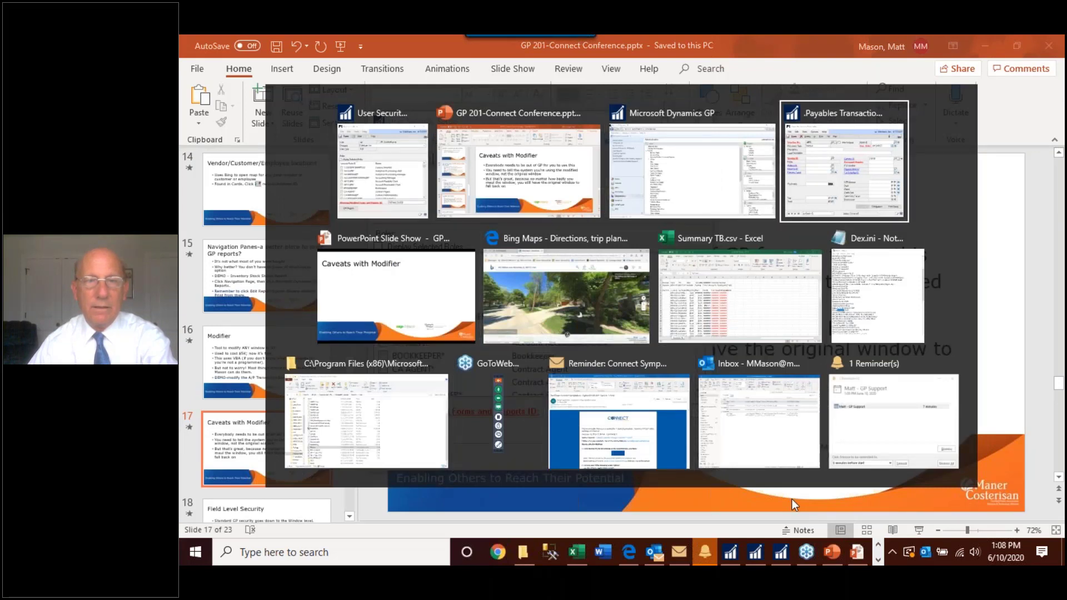
pyautogui.press('Right')
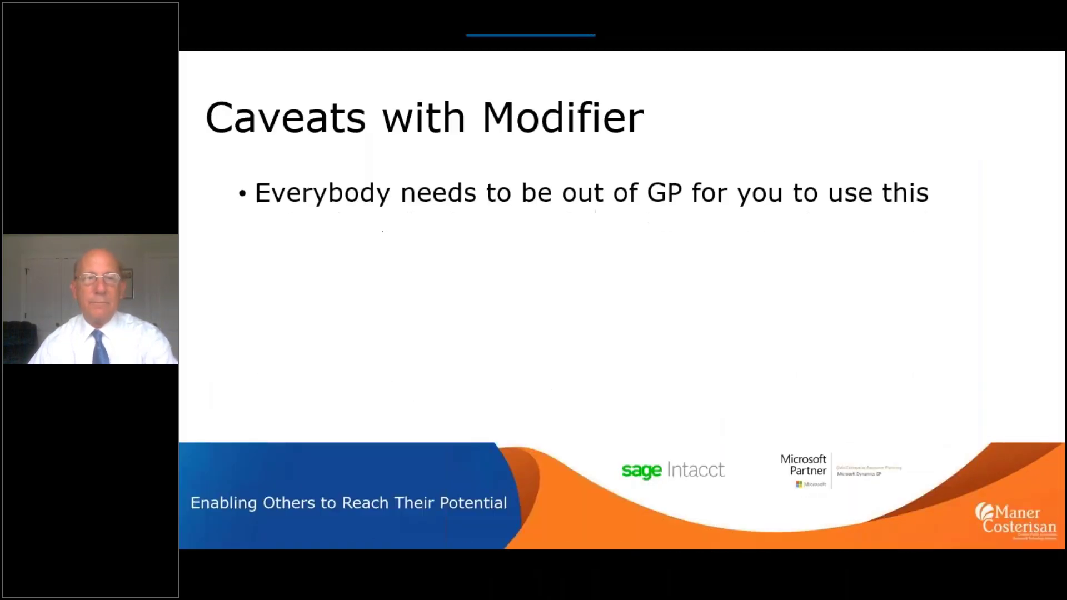
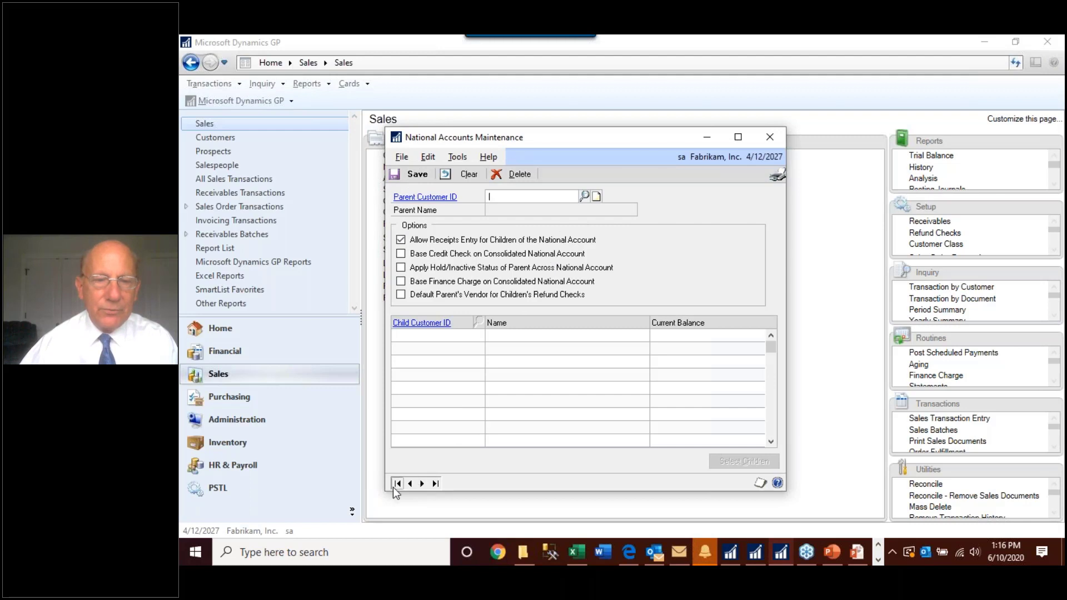
# Step: Look up the parent customer in National Accounts Maintenance and choose Computerized Phone Systems
pyautogui.click(398, 486)
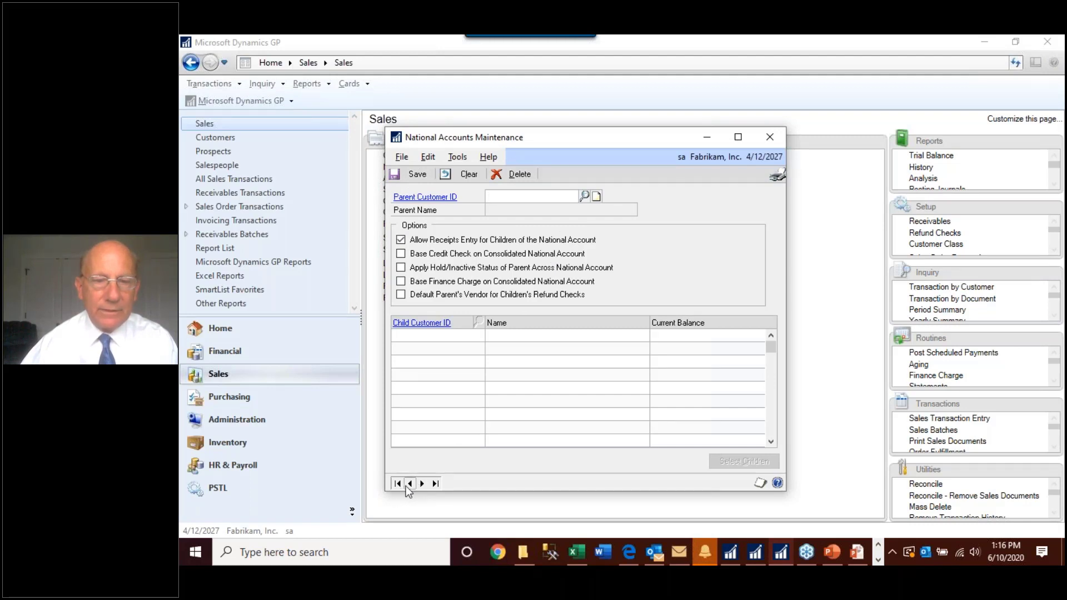
pyautogui.click(423, 485)
pyautogui.click(585, 195)
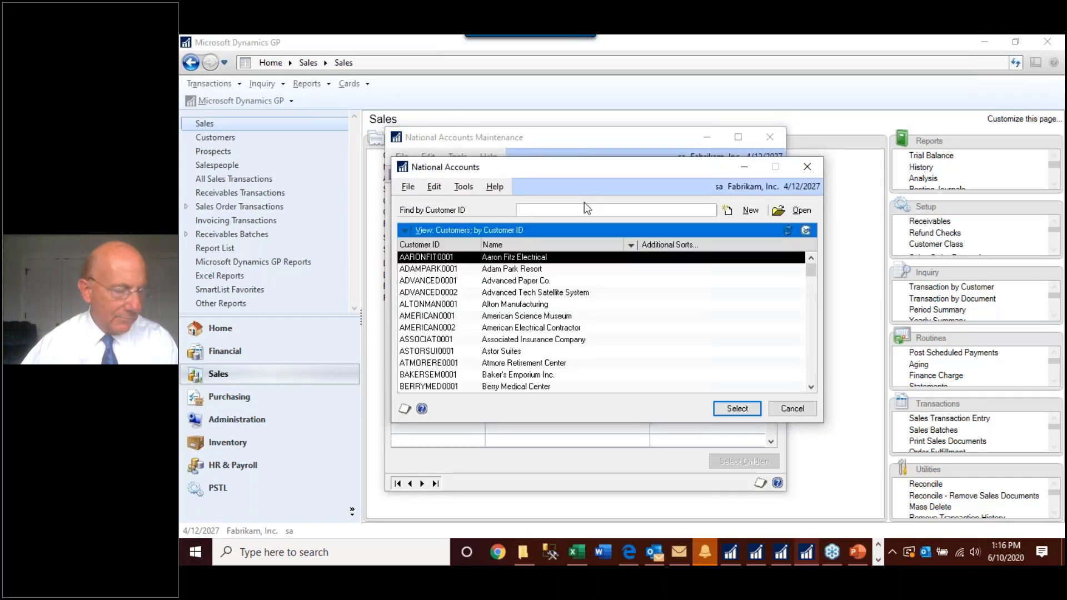
pyautogui.click(813, 373)
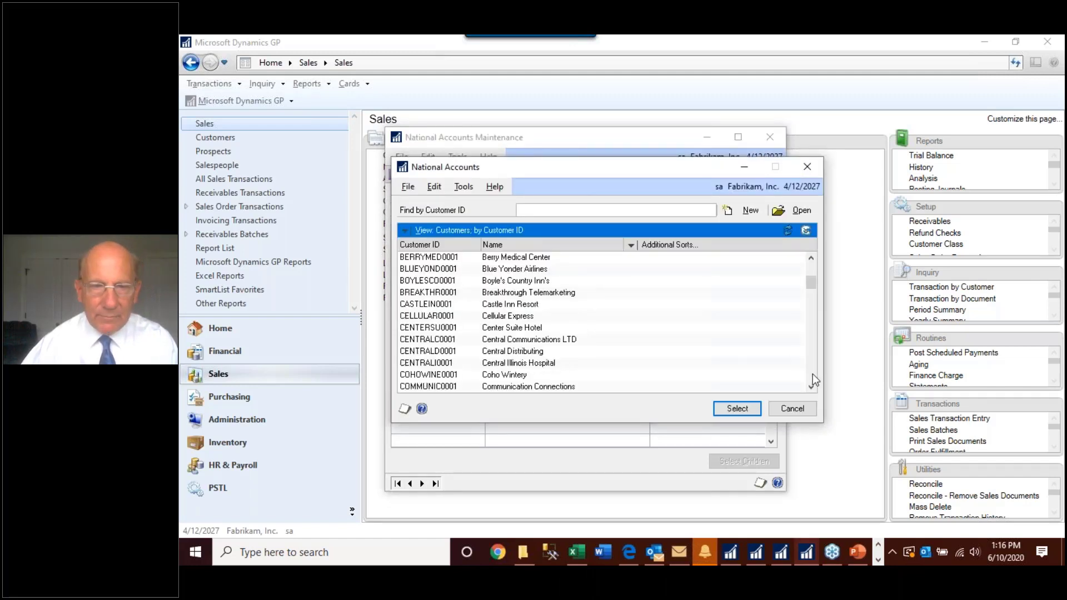
pyautogui.click(813, 389)
pyautogui.click(813, 389)
pyautogui.click(813, 389)
pyautogui.click(813, 389)
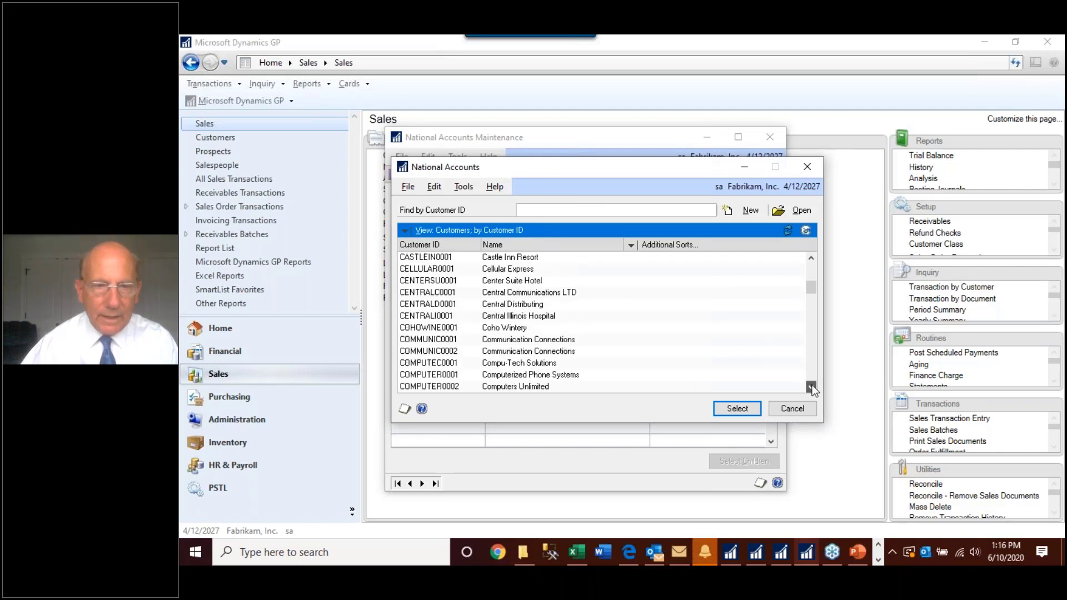
pyautogui.click(812, 389)
pyautogui.click(812, 389)
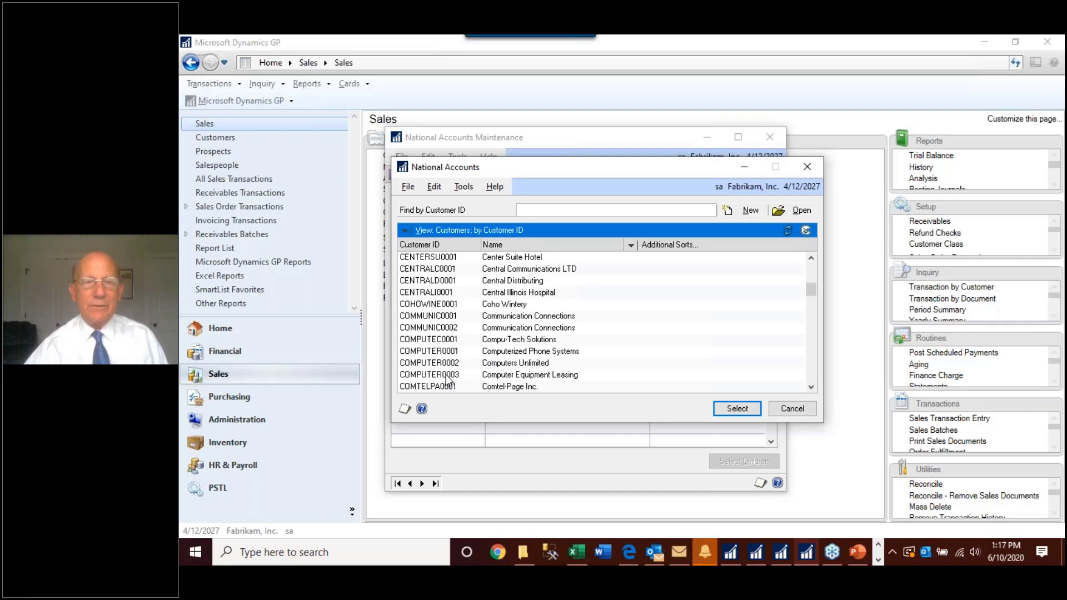
pyautogui.doubleClick(450, 352)
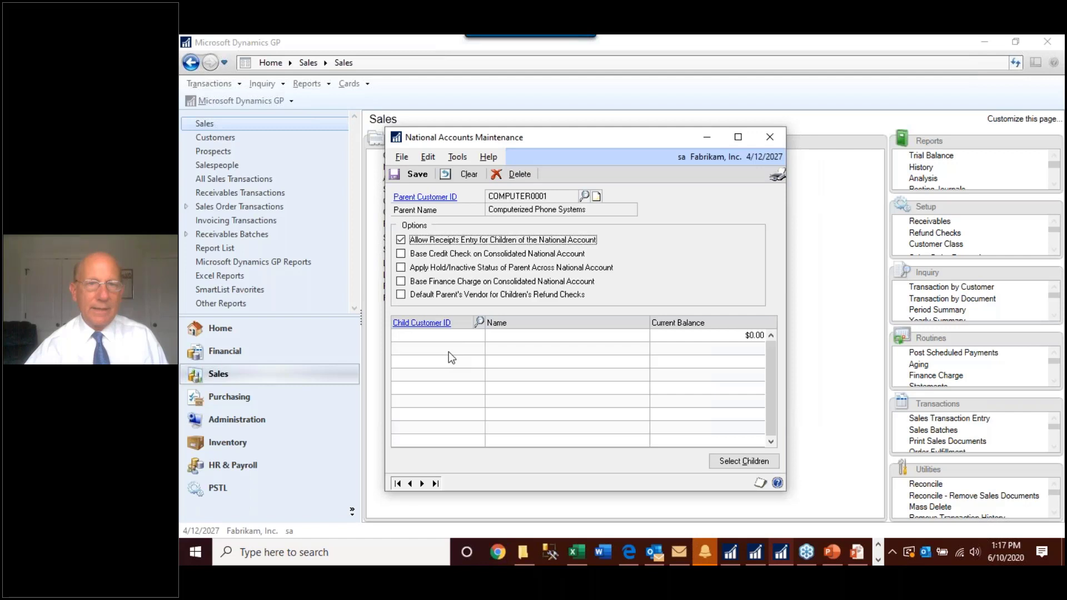
# Step: Find child customers by "comp" and add Compu-Tech Solutions under the Computerized Phone Systems parent
pyautogui.click(414, 337)
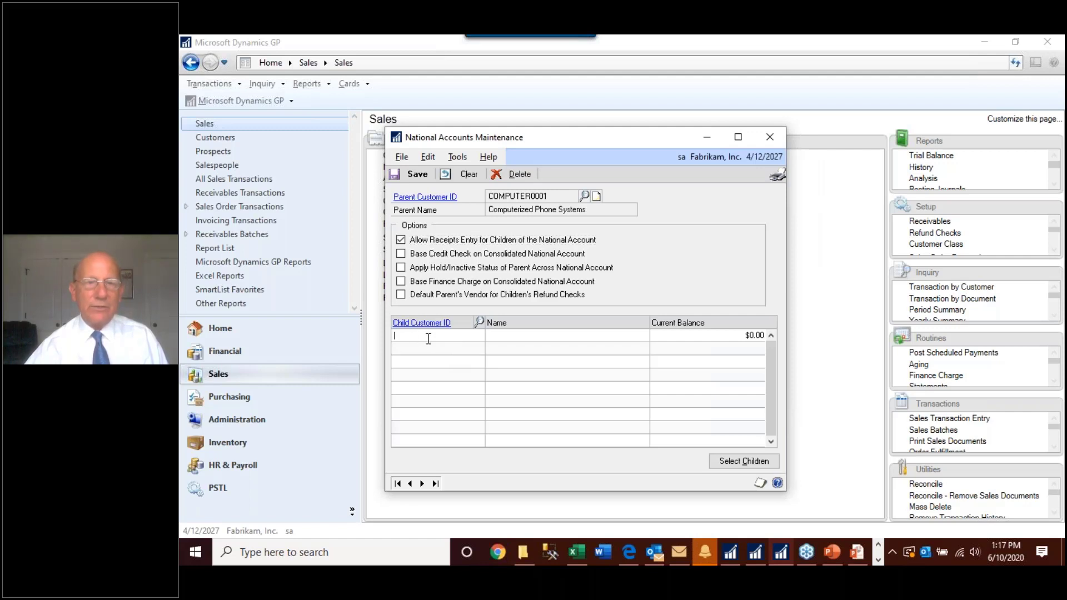
pyautogui.click(480, 322)
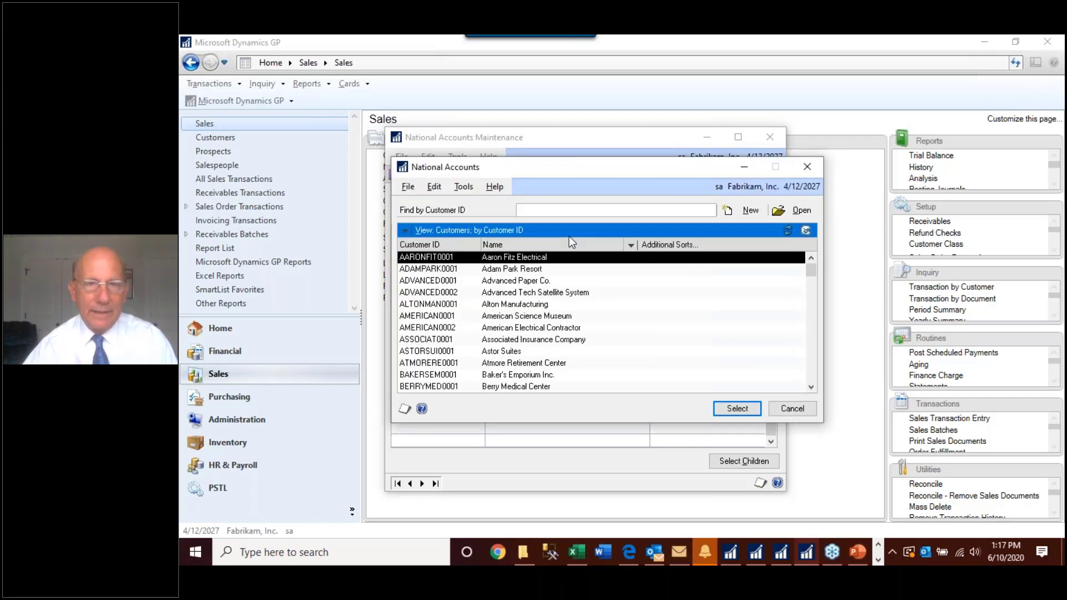
pyautogui.click(561, 212)
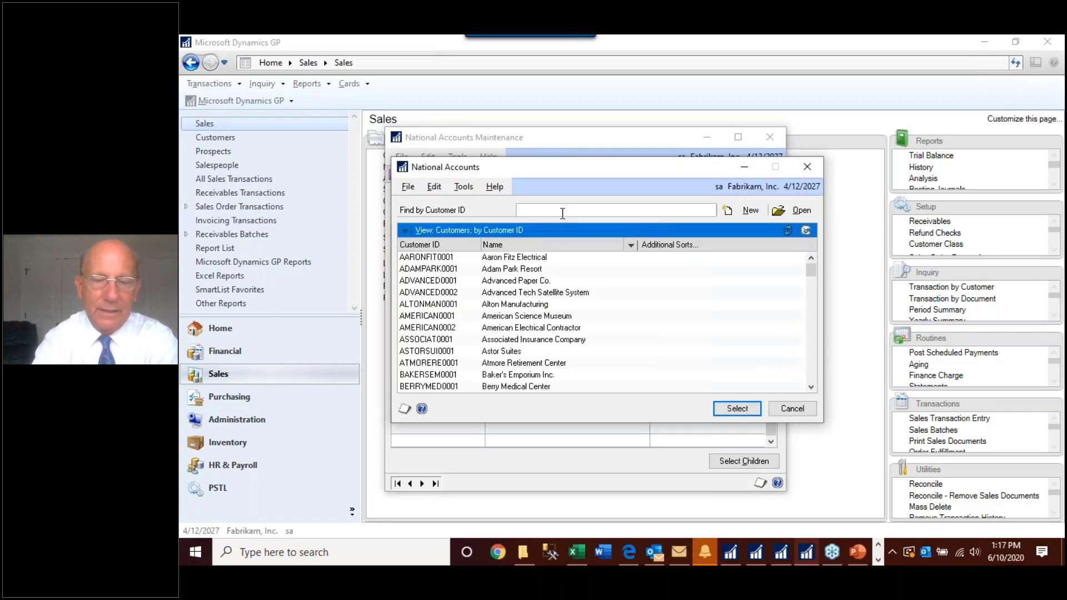
pyautogui.write('comp')
pyautogui.press('Return')
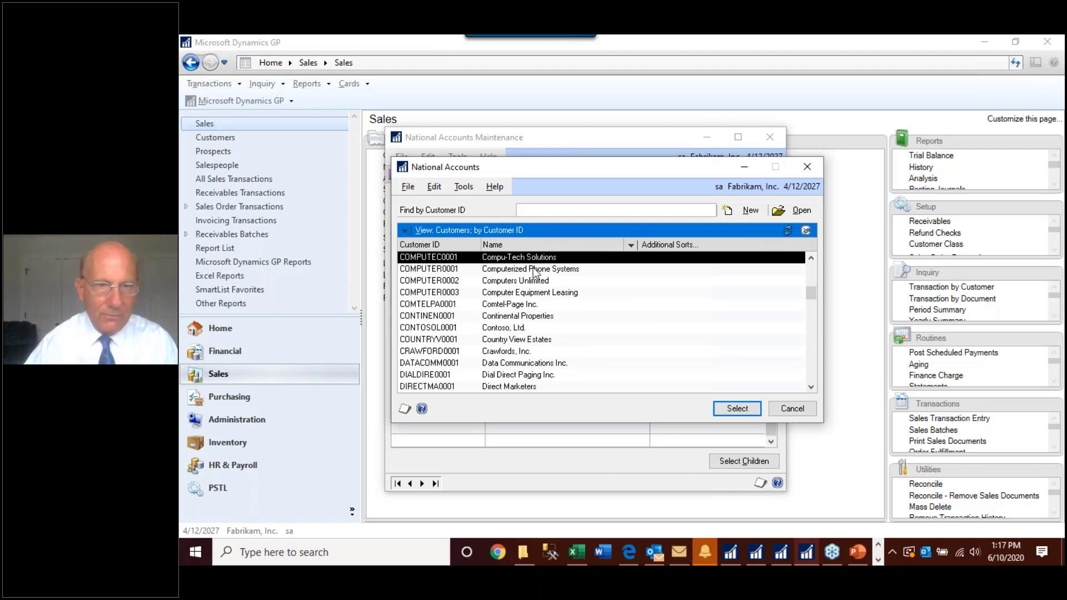
pyautogui.doubleClick(495, 259)
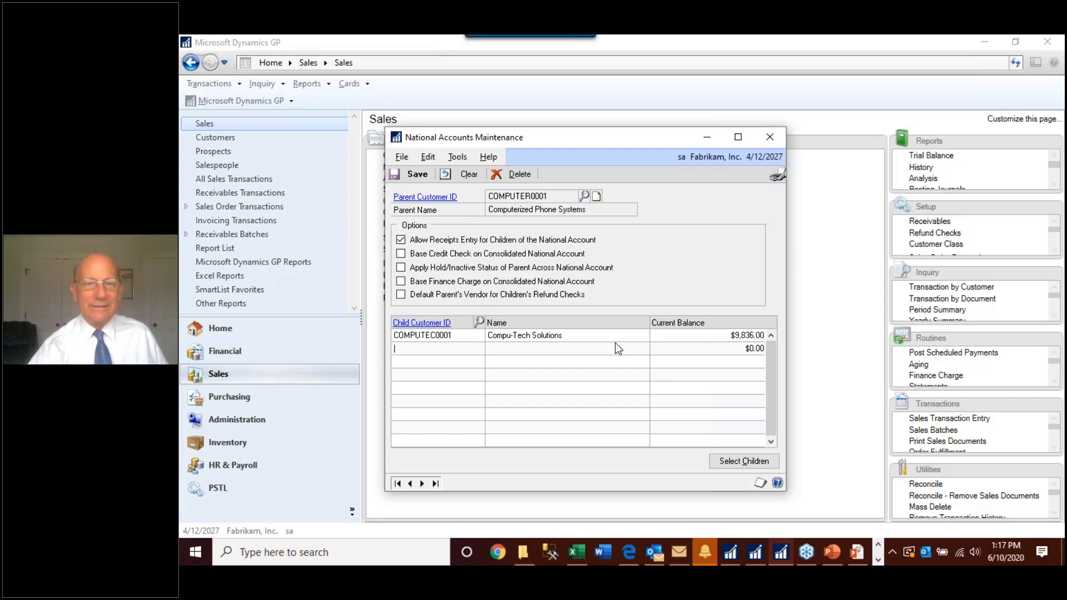
# Step: Try to add Computerized Phone Systems as a child of its own national account, and clear the unsaved record
pyautogui.click(479, 322)
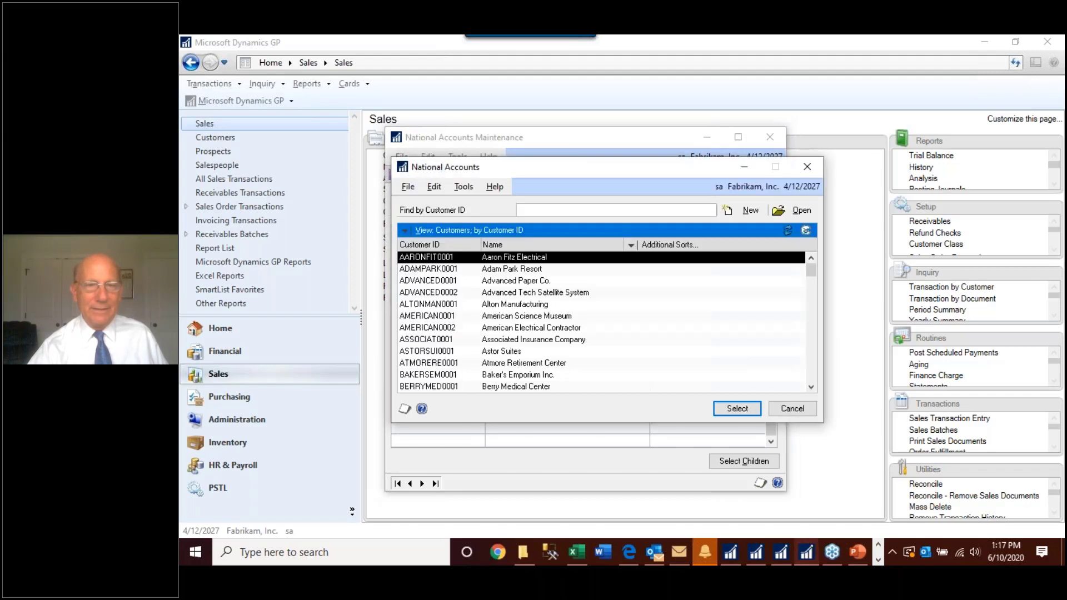
pyautogui.click(526, 210)
pyautogui.write('comp')
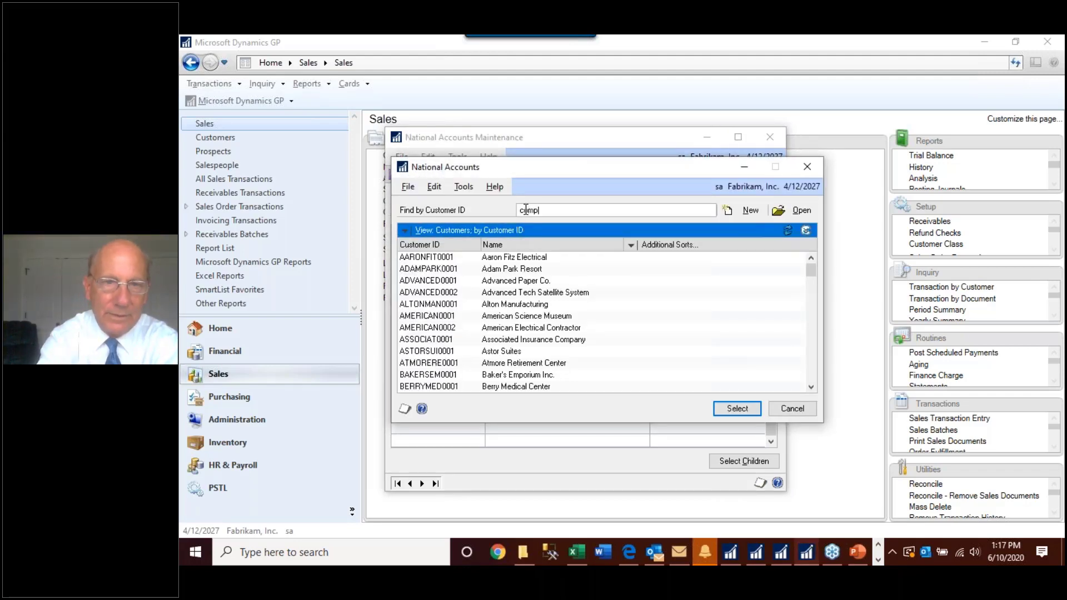
pyautogui.press('Return')
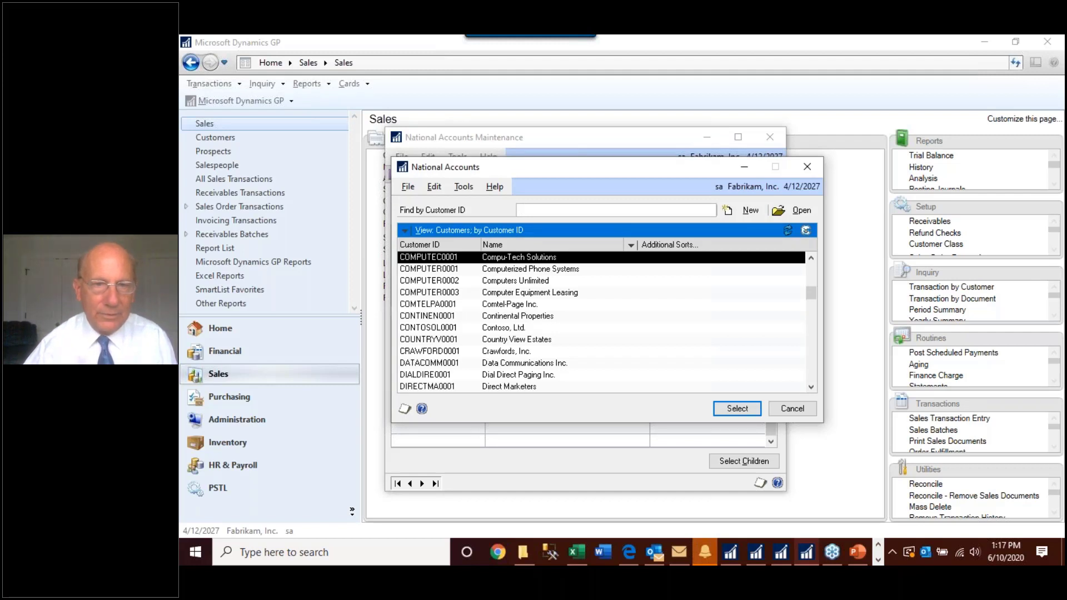
pyautogui.doubleClick(519, 270)
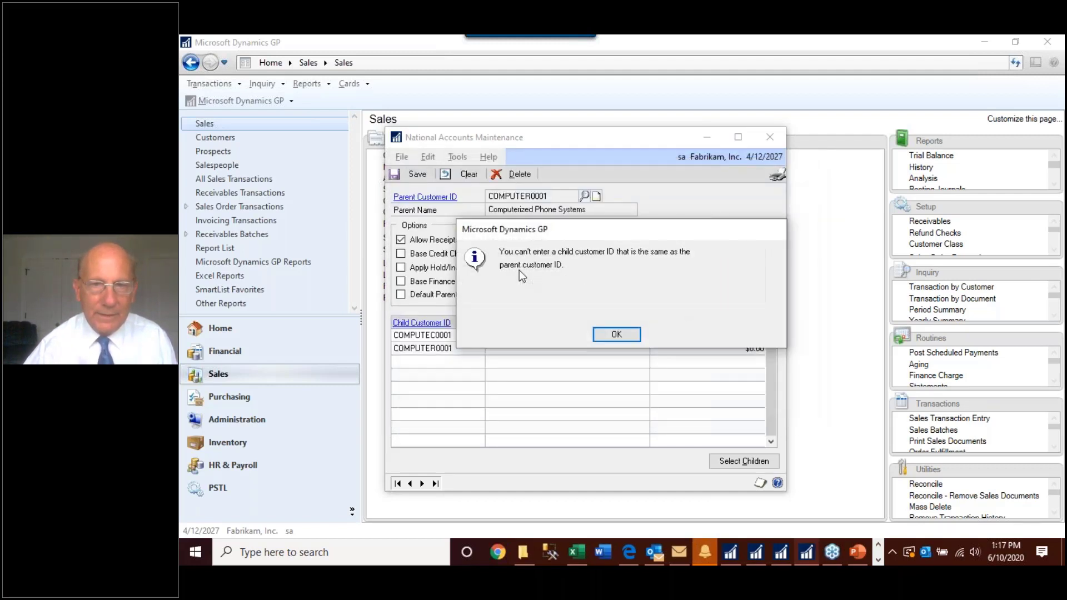
pyautogui.click(615, 334)
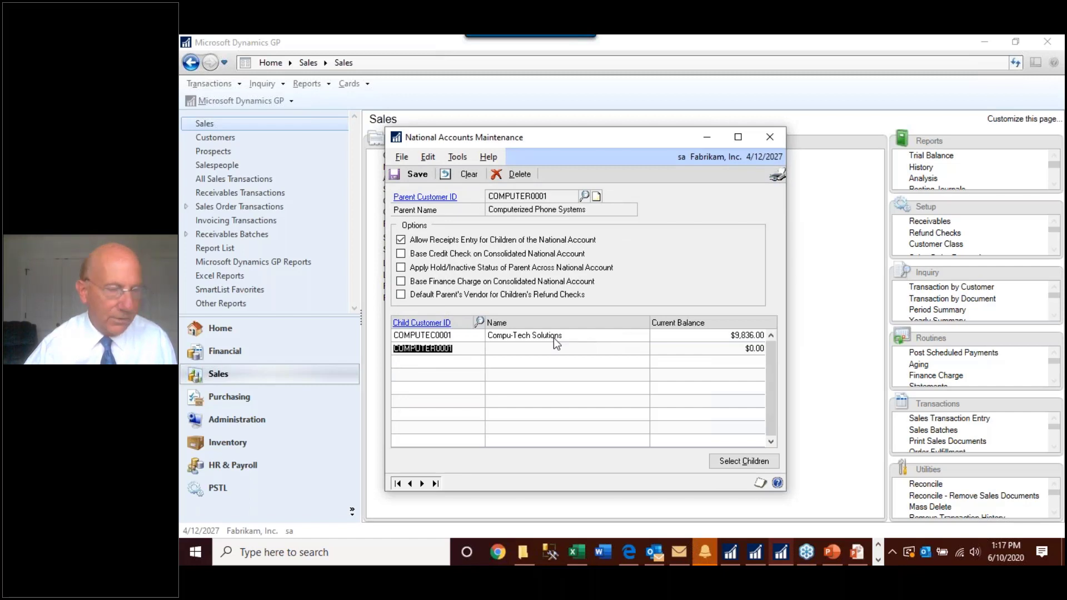
pyautogui.click(457, 177)
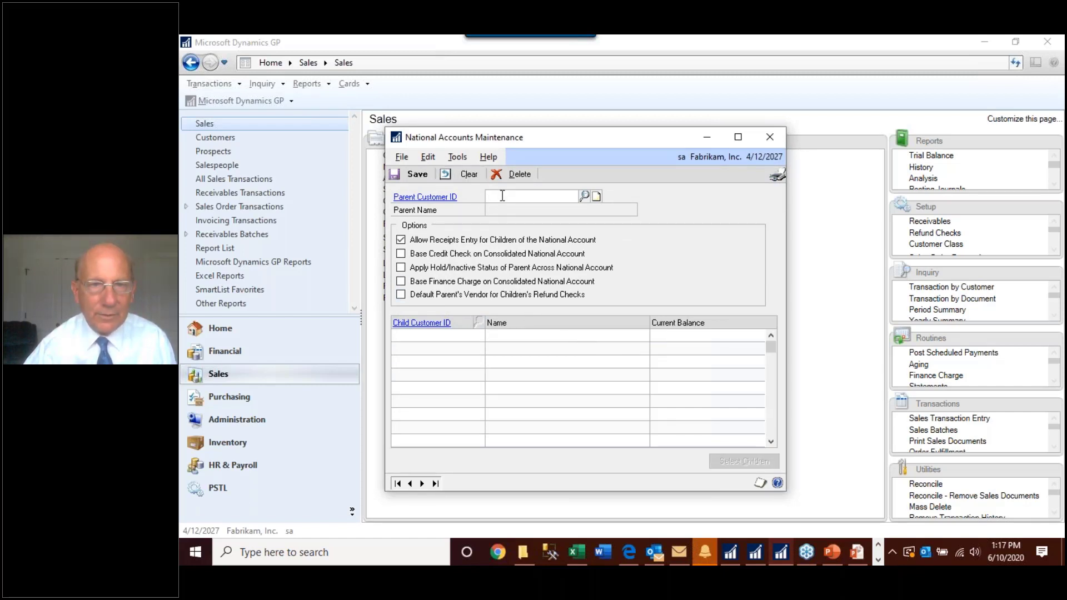
# Step: Set Computer Equipment Leasing as the parent customer of the national account
pyautogui.write('COM')
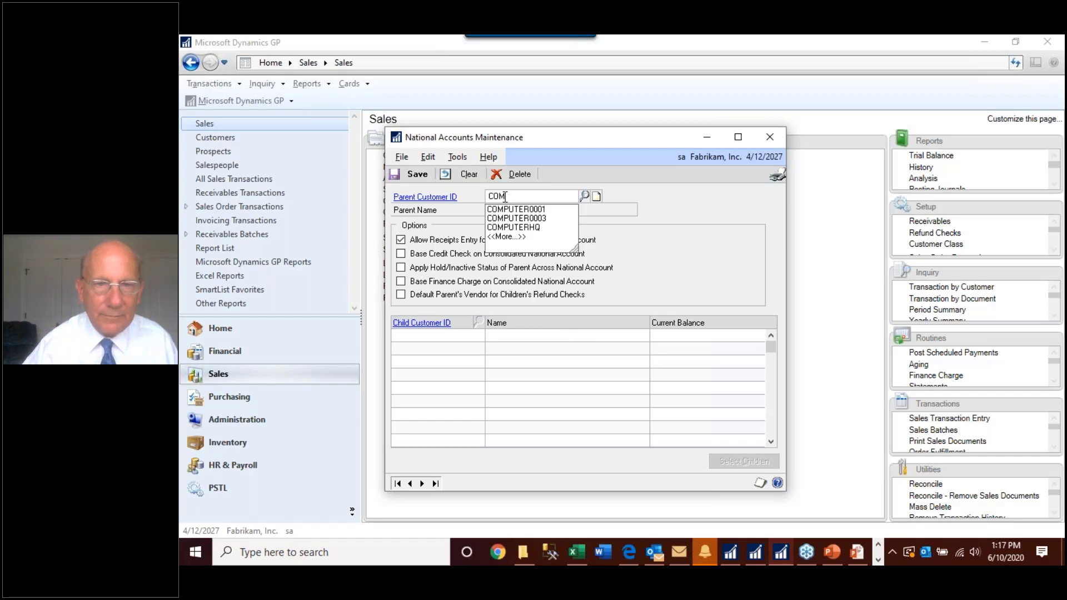
pyautogui.click(521, 219)
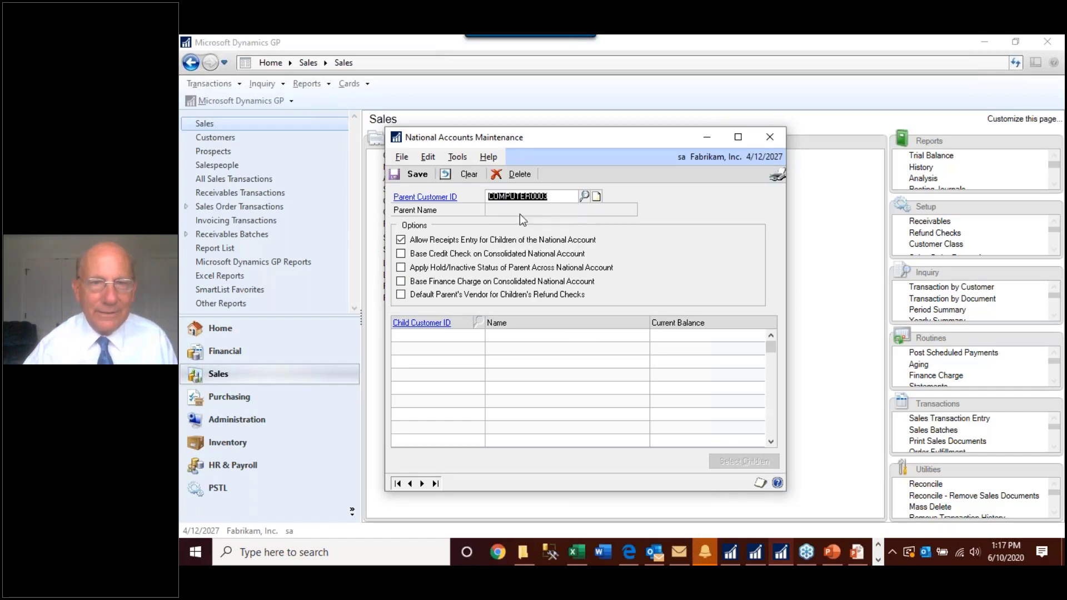
pyautogui.press('Tab')
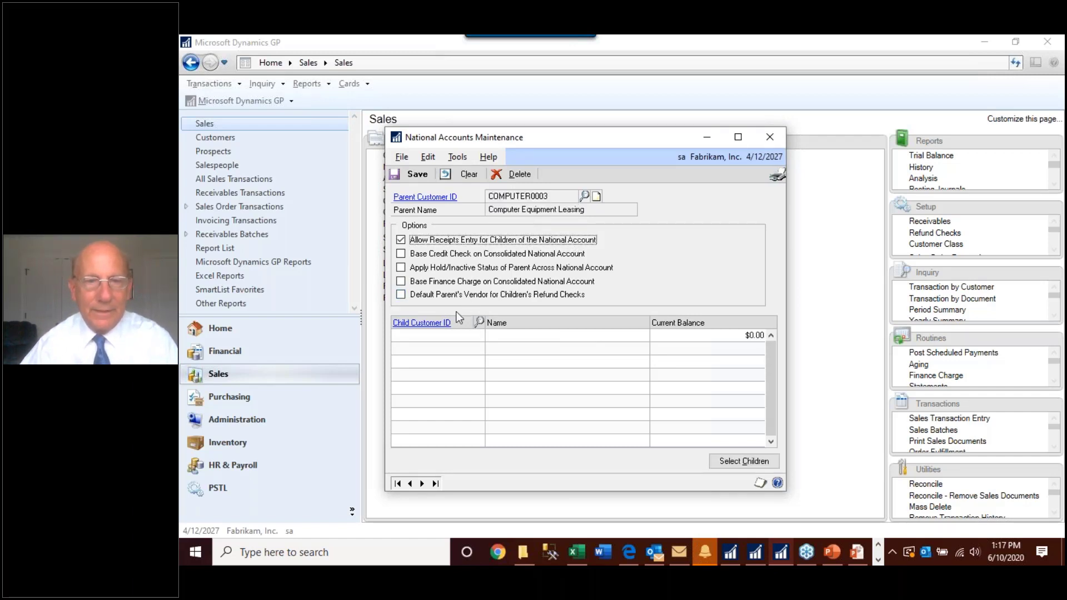
# Step: Find child customers by "comp" and add Compu-Tech Solutions as the first child of Computer Equipment Leasing
pyautogui.click(443, 336)
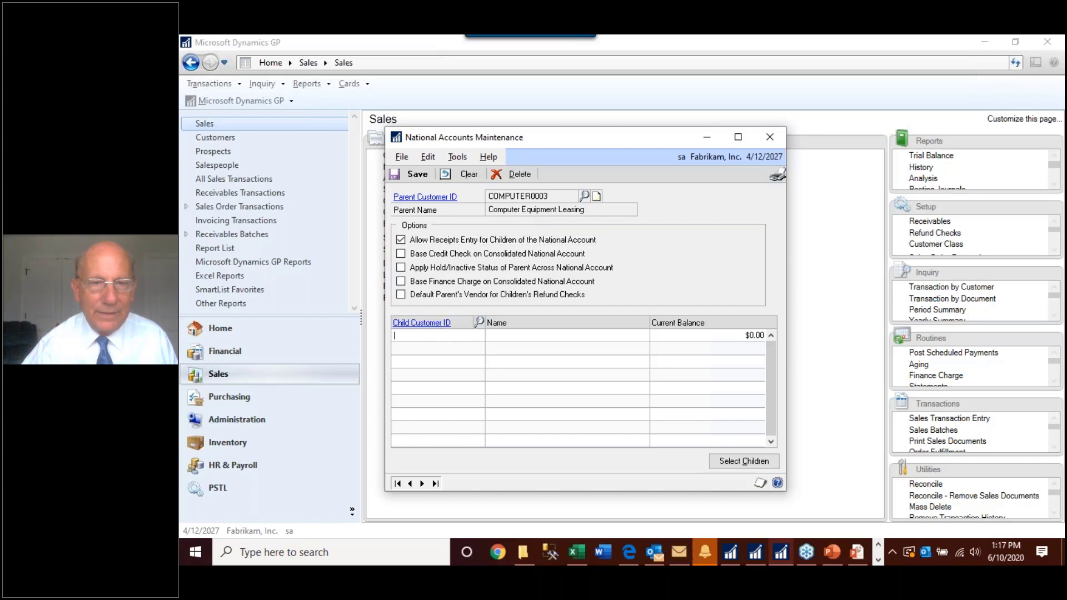
pyautogui.click(481, 323)
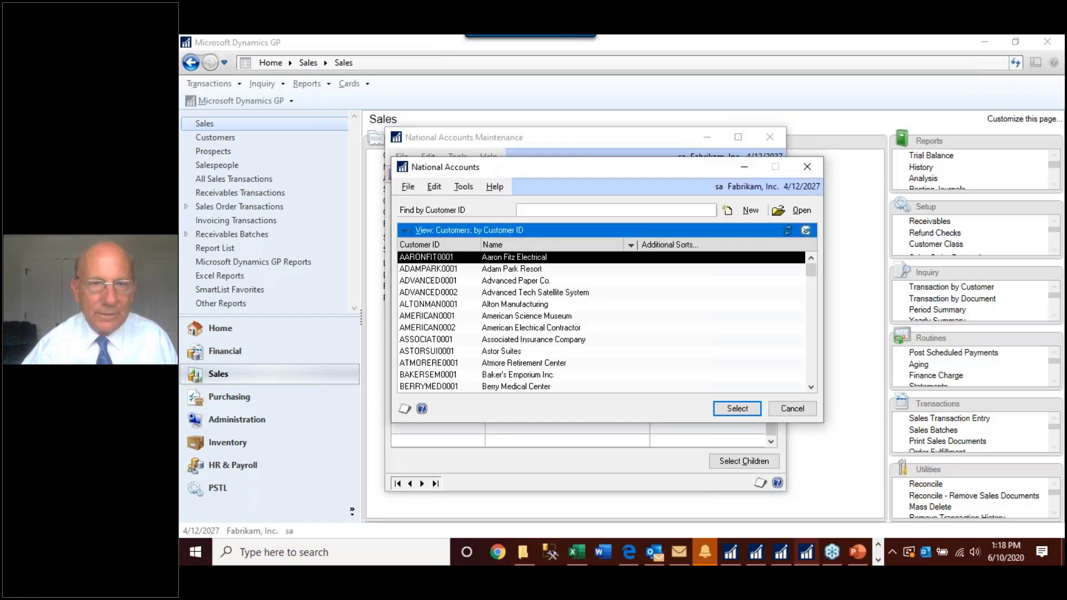
pyautogui.click(540, 210)
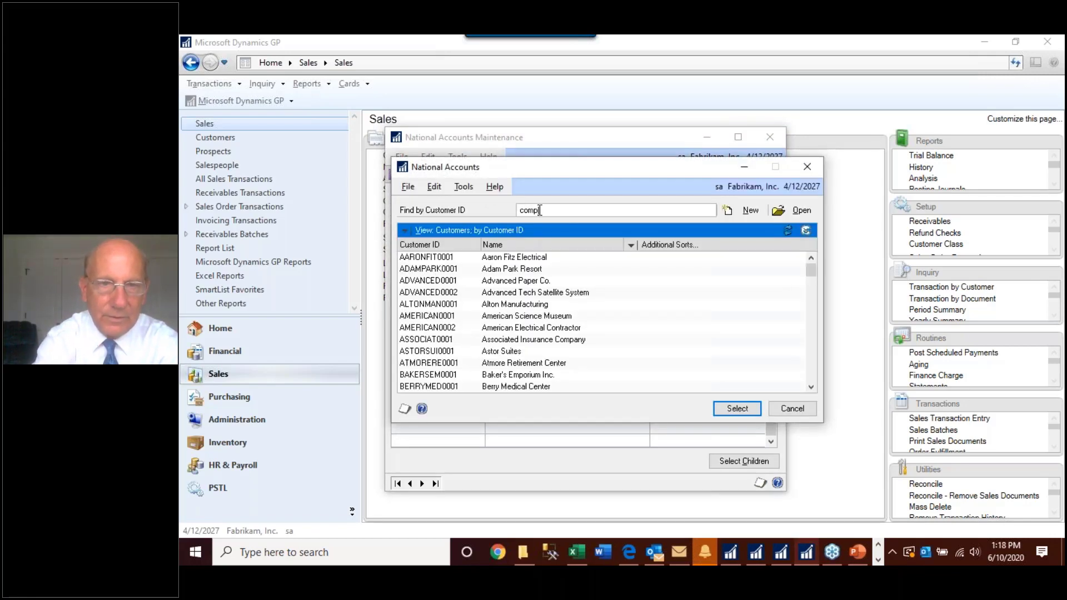
pyautogui.write('comp')
pyautogui.press('Tab')
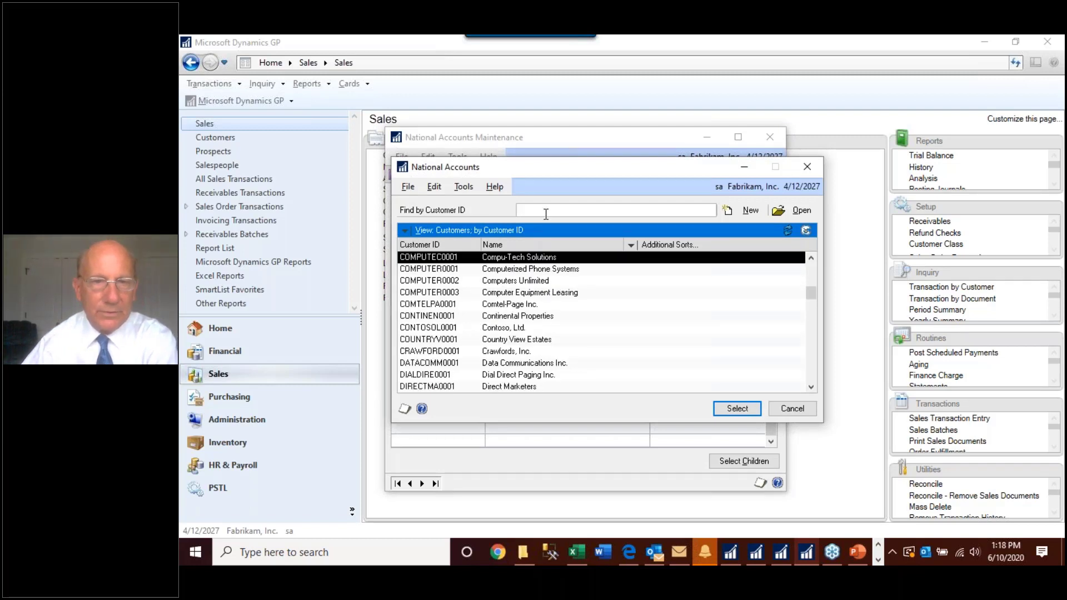
pyautogui.doubleClick(548, 260)
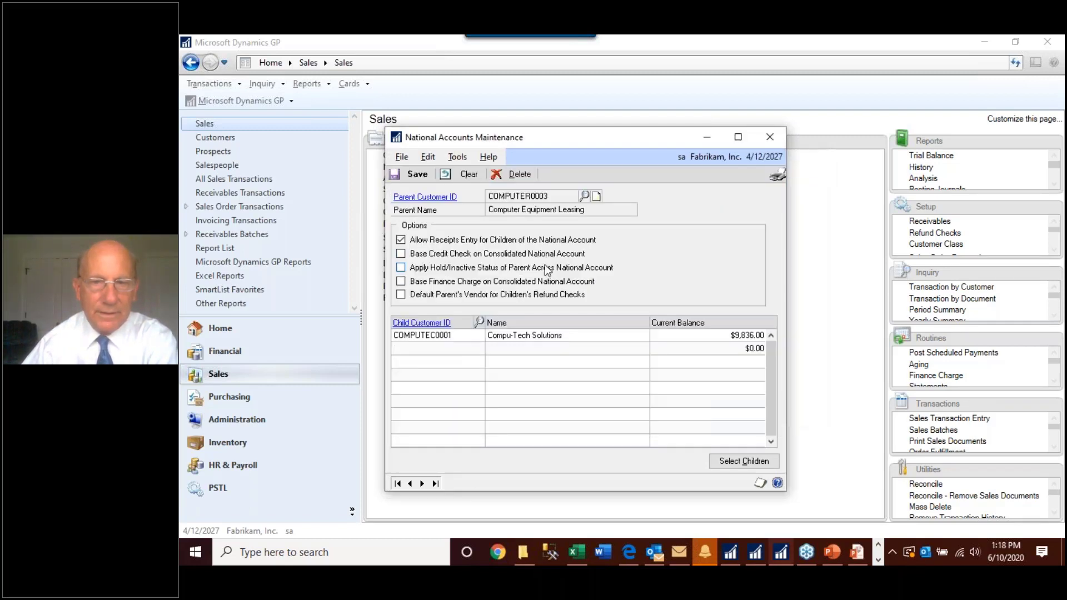
# Step: Add Computerized Phone Systems as the second child customer and save the national account
pyautogui.write('COMP')
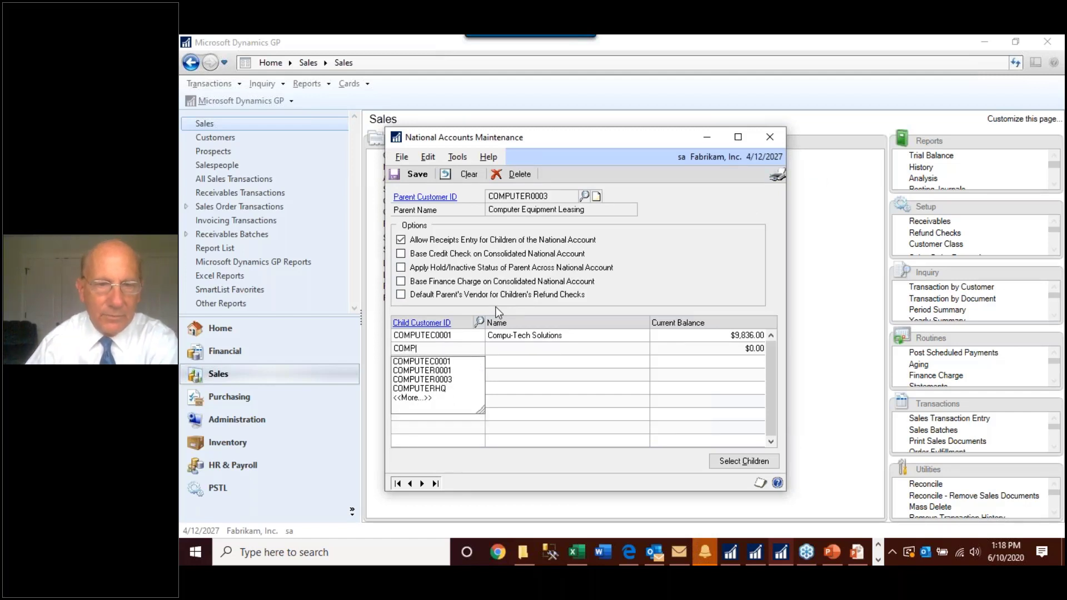
pyautogui.click(463, 370)
pyautogui.press('Tab')
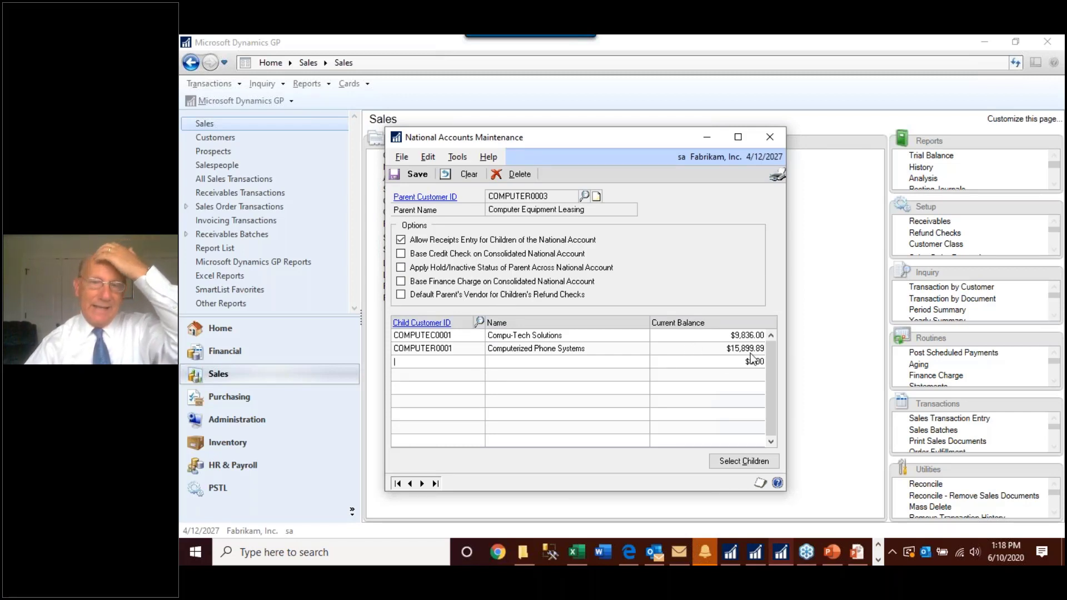
pyautogui.click(417, 174)
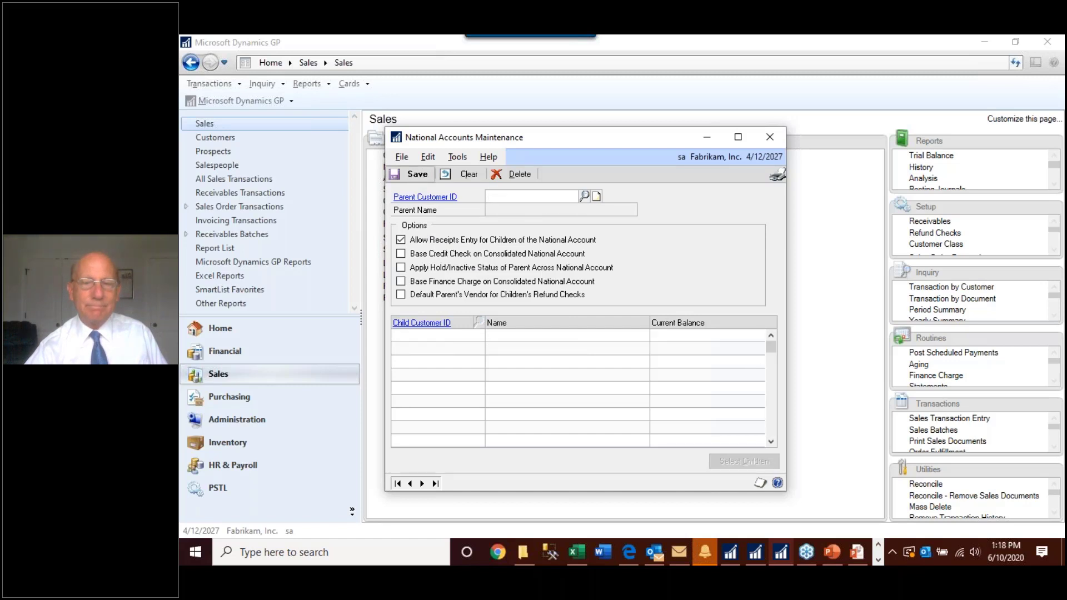
# Step: Close National Accounts Maintenance and start a new cash receipt for the parent customer Computer Equipment Leasing
pyautogui.click(770, 136)
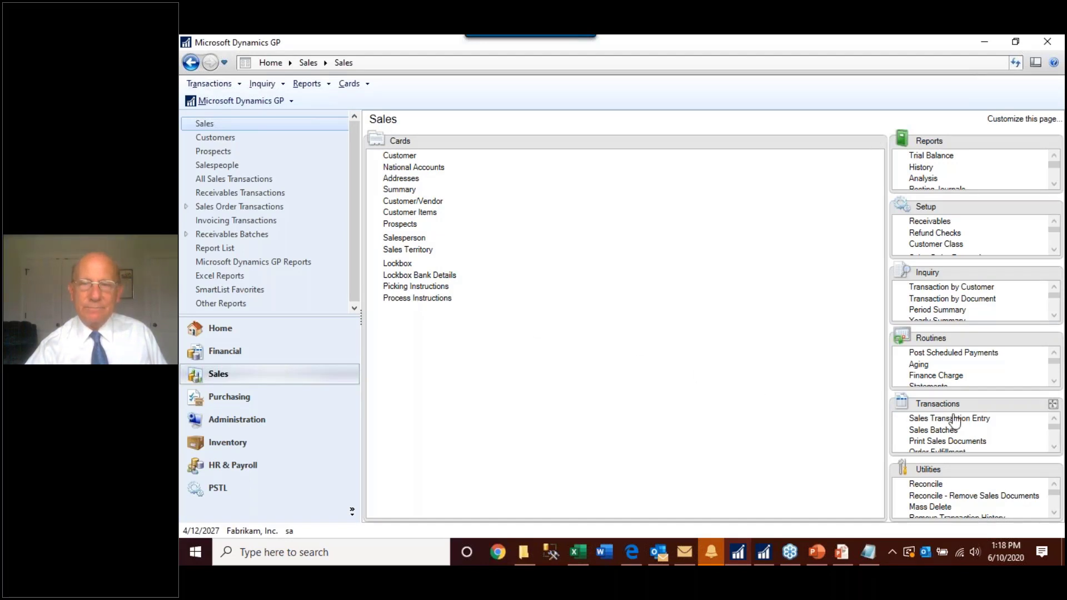
pyautogui.moveTo(961, 406); pyautogui.dragTo(556, 328)
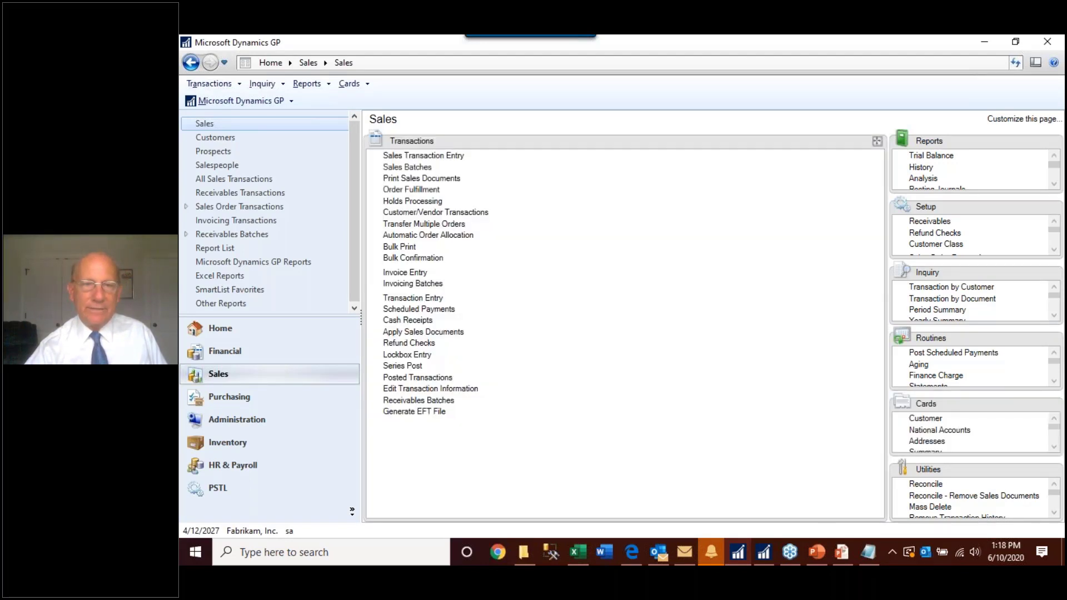
pyautogui.click(411, 321)
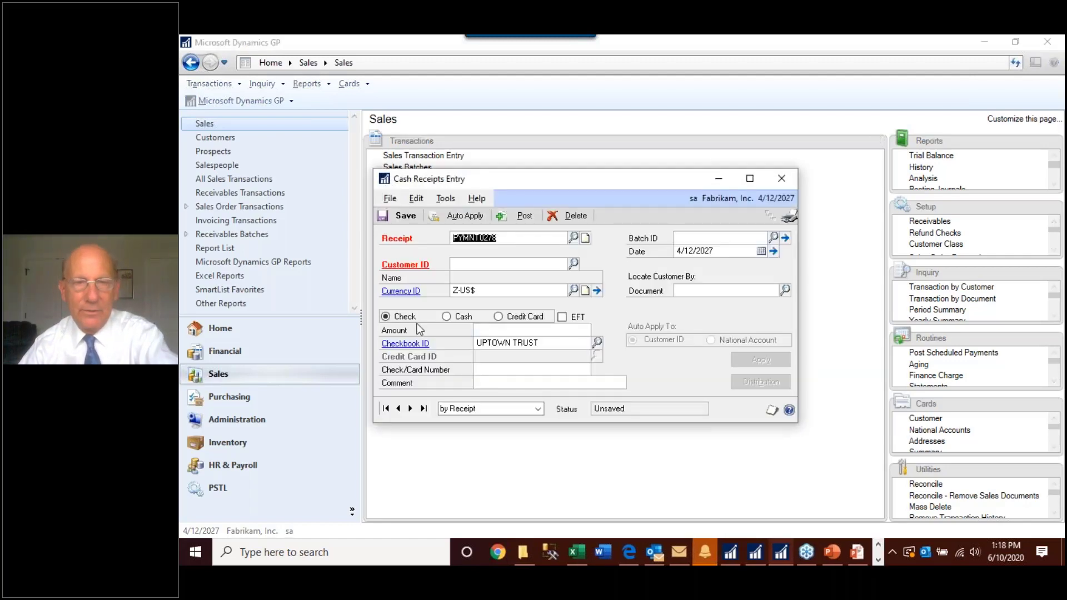
pyautogui.press('Tab')
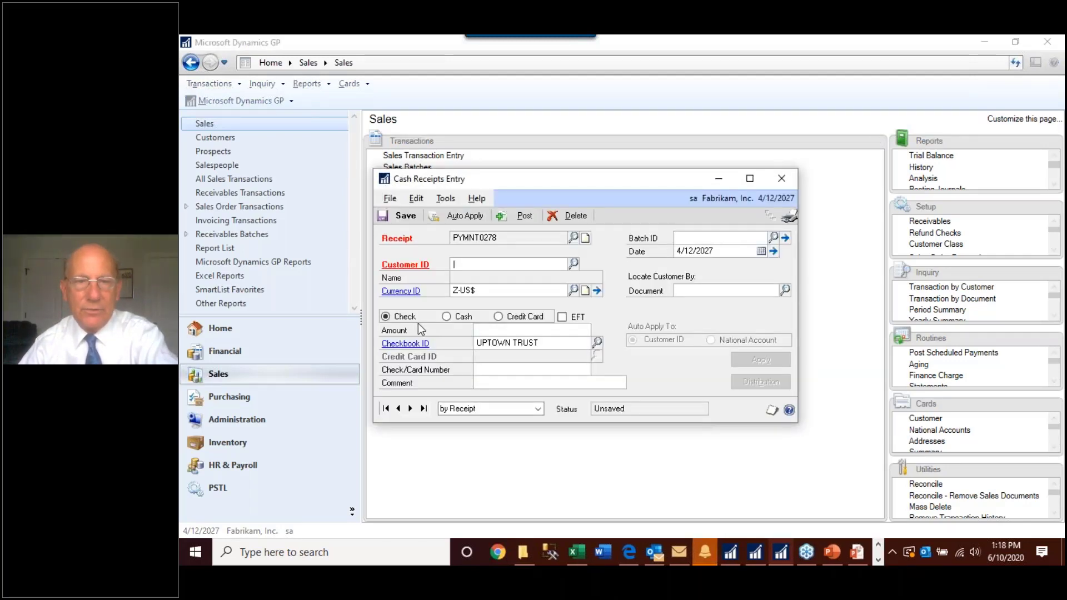
pyautogui.write('C')
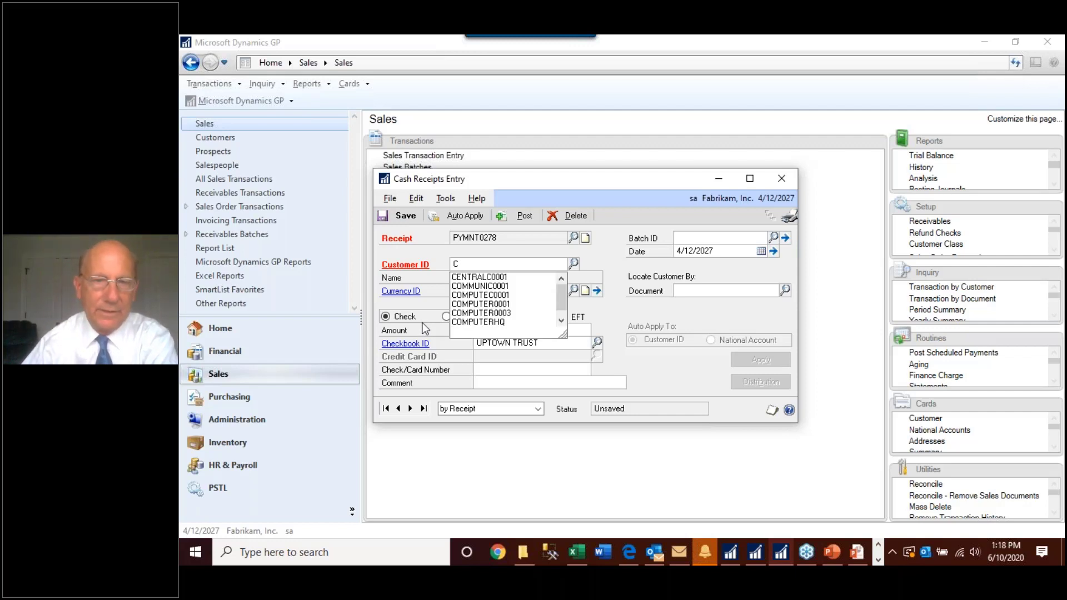
pyautogui.click(476, 313)
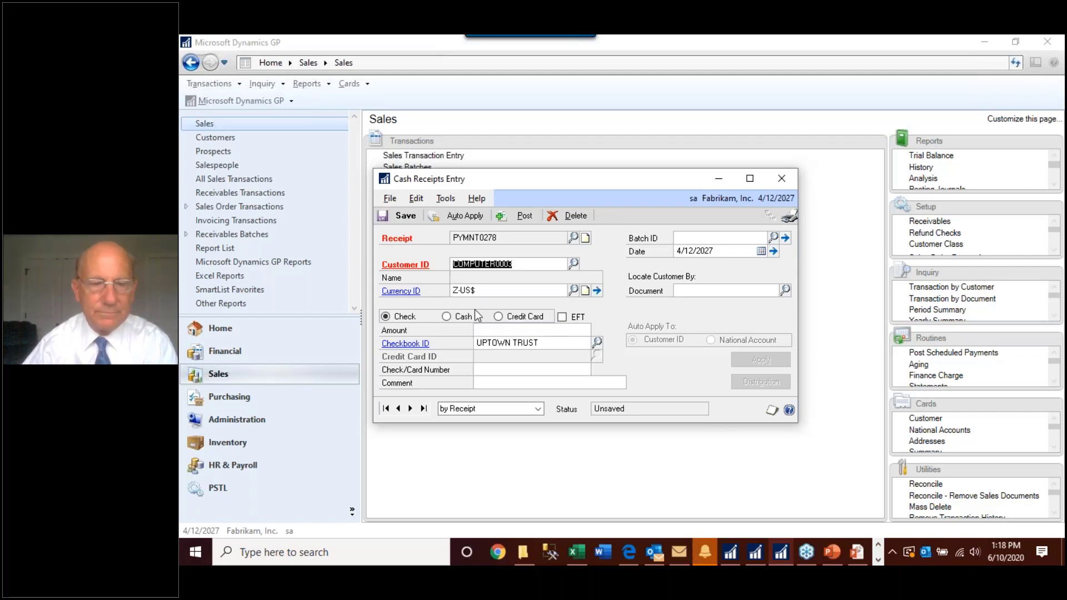
pyautogui.press('Tab')
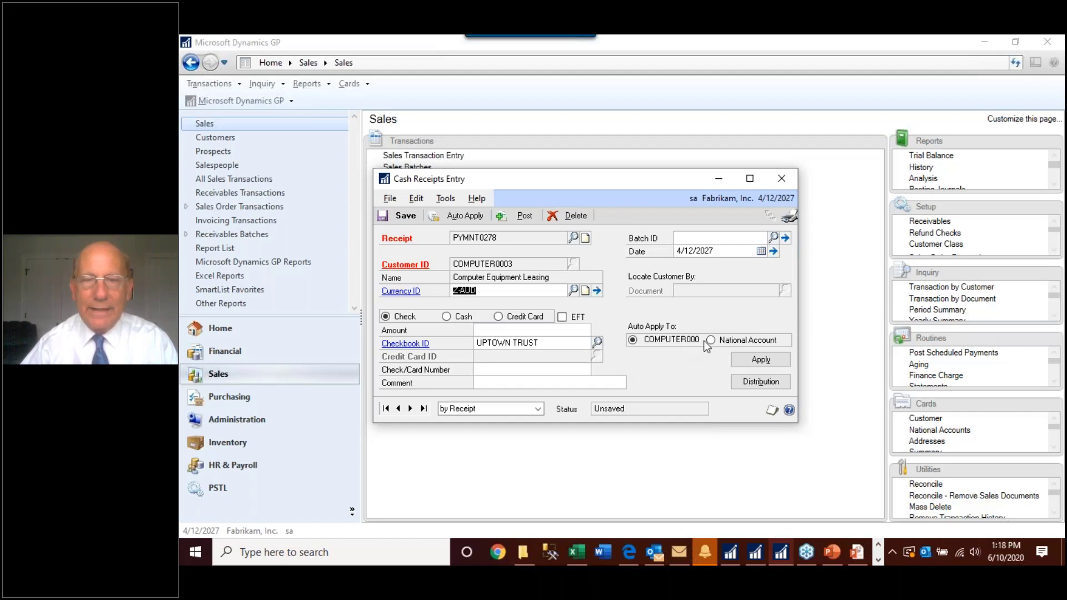
pyautogui.click(565, 328)
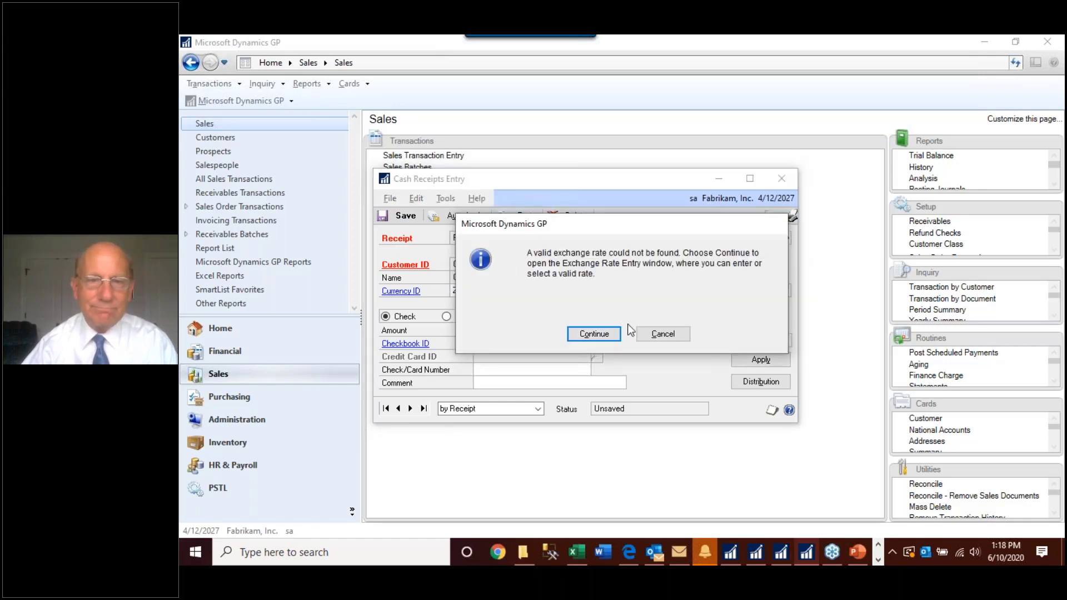
pyautogui.click(601, 332)
pyautogui.click(727, 378)
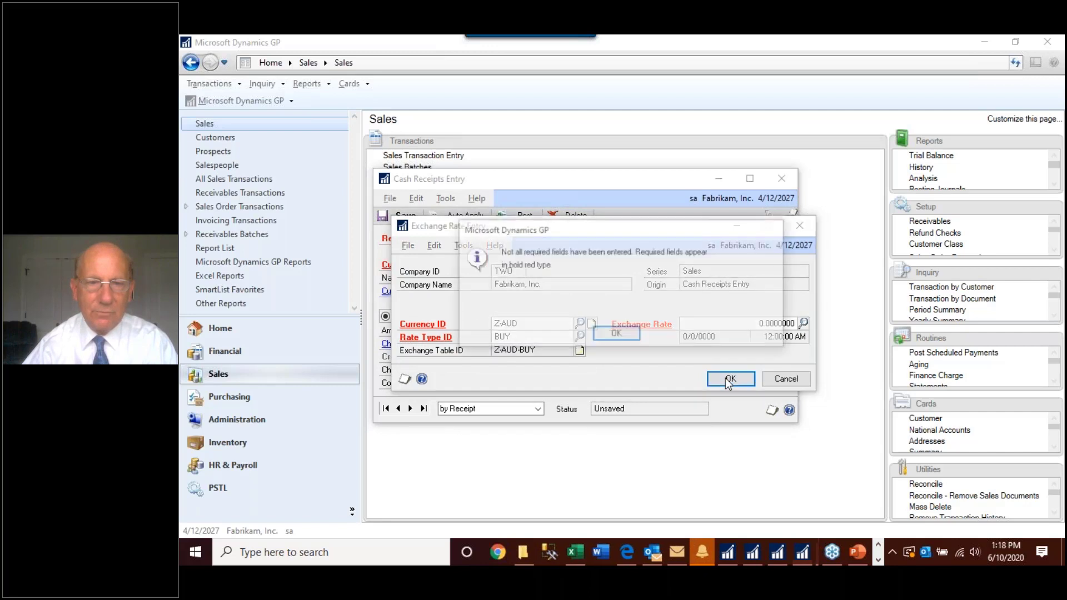
pyautogui.click(617, 335)
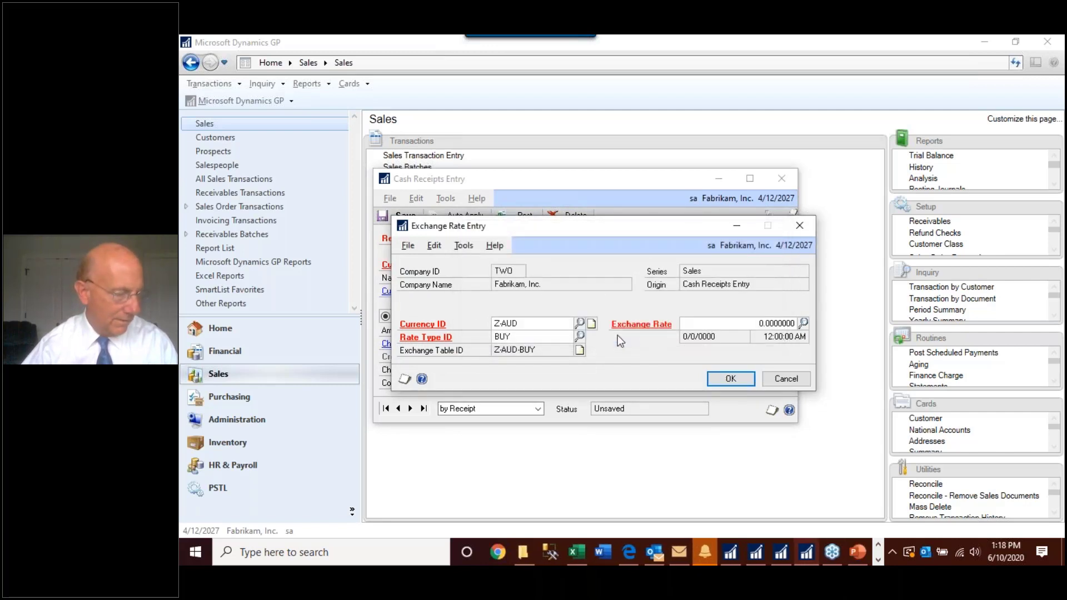
pyautogui.click(808, 229)
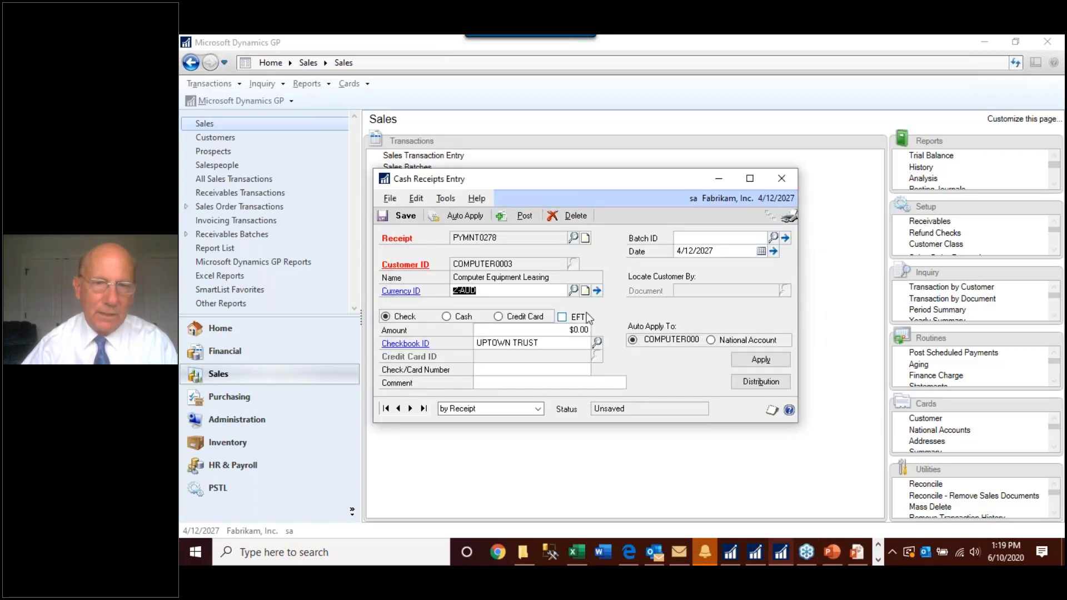
pyautogui.click(537, 333)
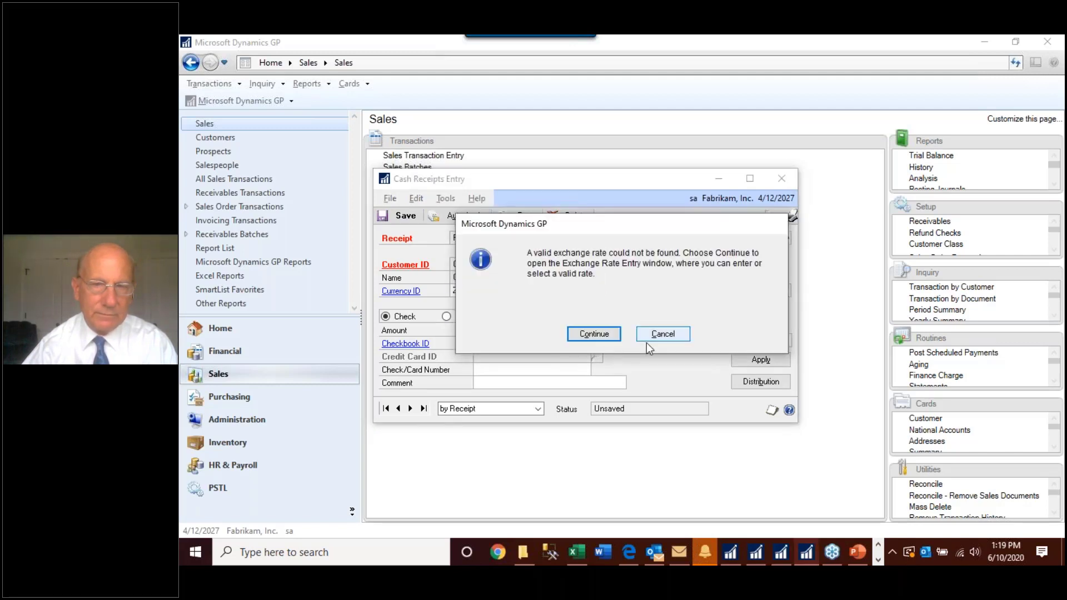
pyautogui.click(659, 338)
# Step: Open exchange rate entry for the receipt and set the Z-AUD buy rate to 1.0000000
pyautogui.click(594, 340)
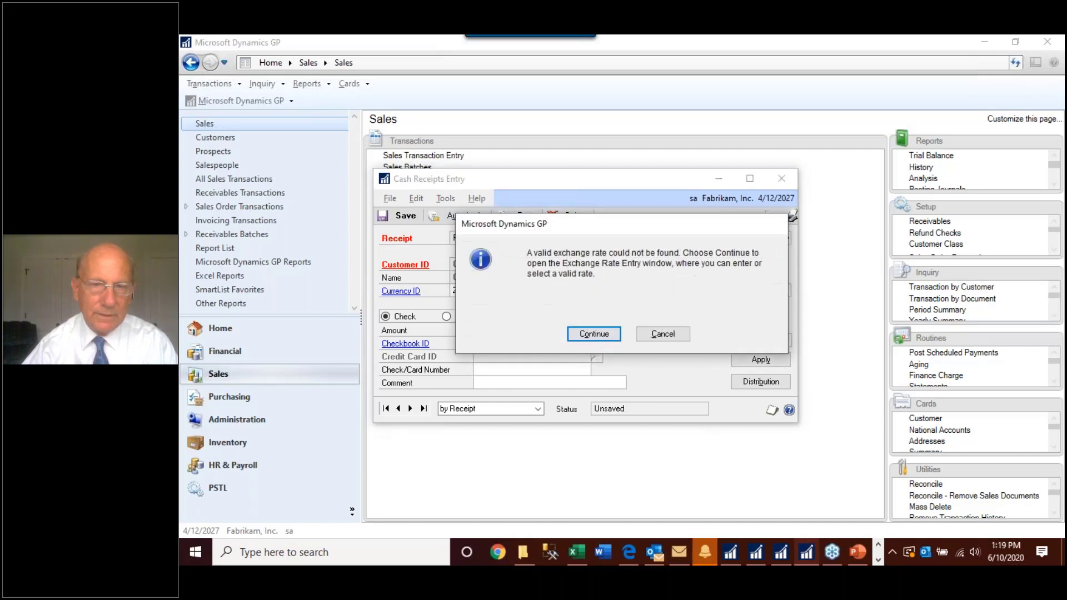
pyautogui.click(592, 334)
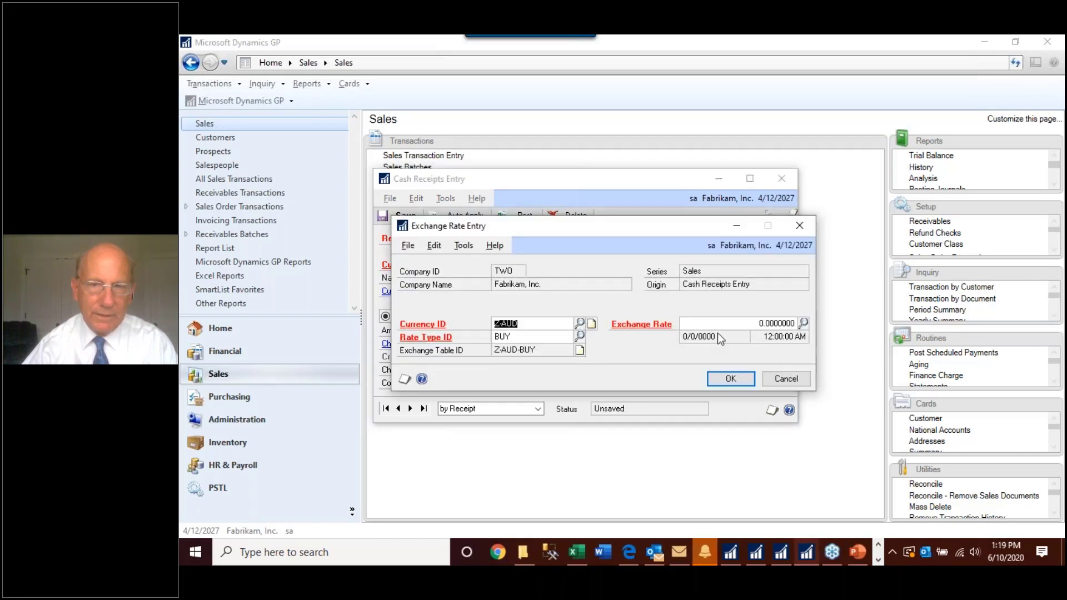
pyautogui.click(753, 324)
pyautogui.write('1.7')
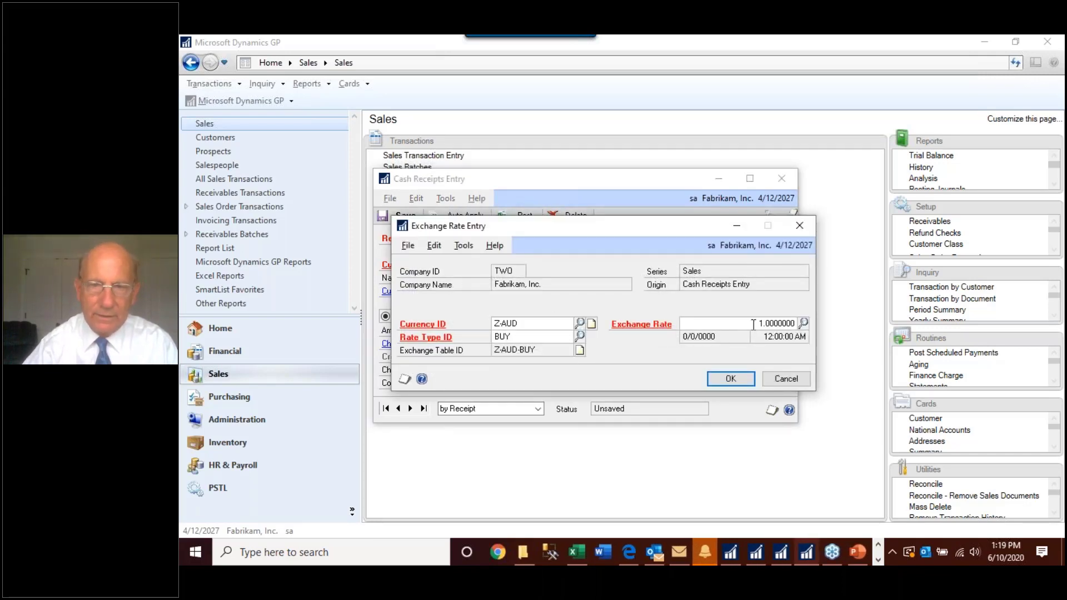
# Step: Try to add the Z-AUD exchange rate by saving the rate table without inserting the new rate
pyautogui.click(745, 380)
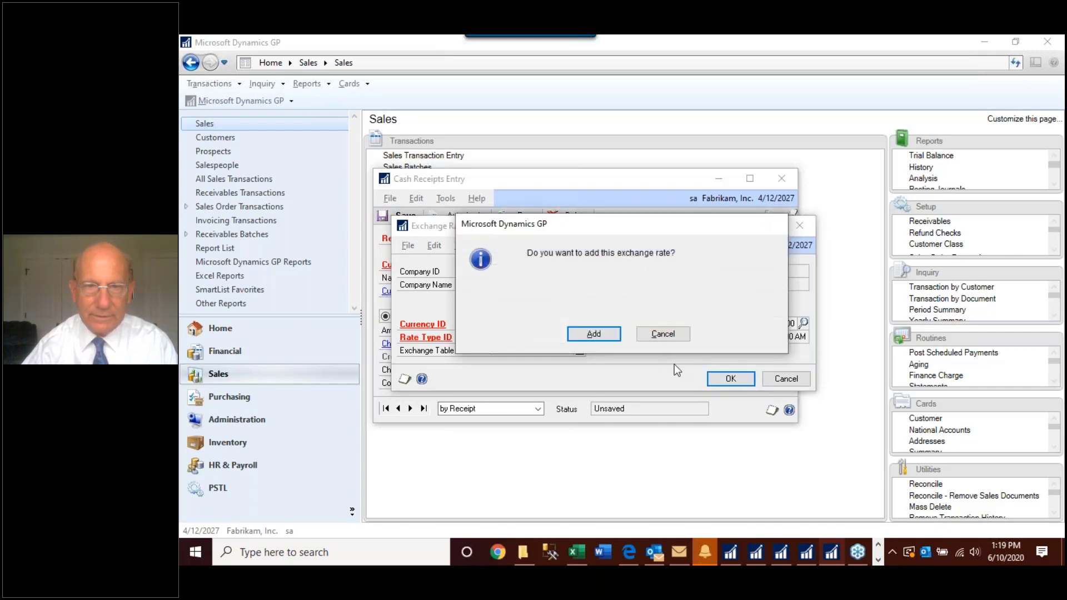
pyautogui.click(611, 334)
pyautogui.click(449, 179)
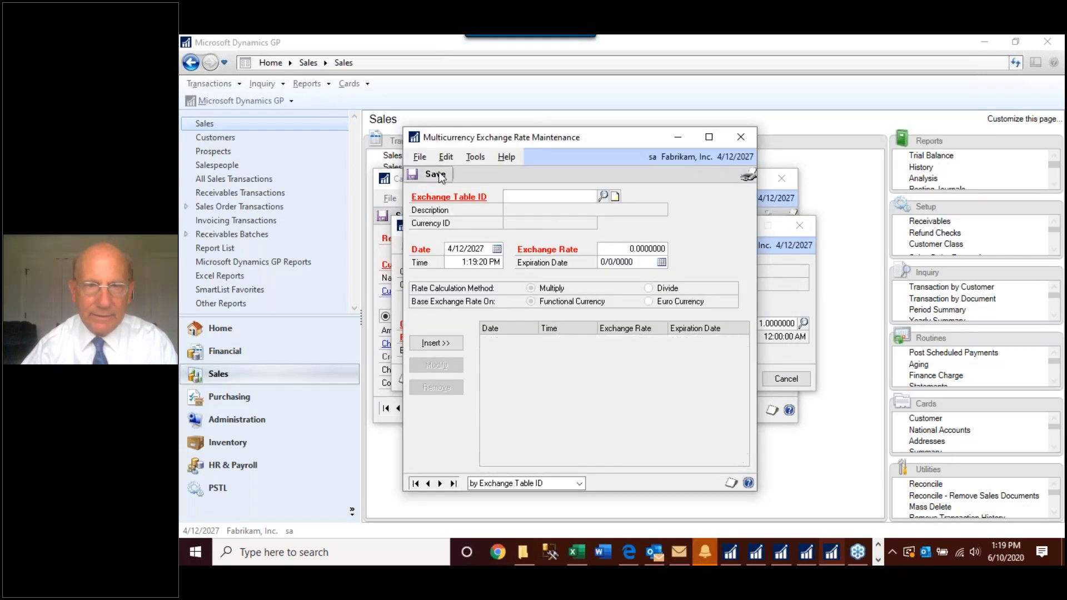
pyautogui.click(737, 138)
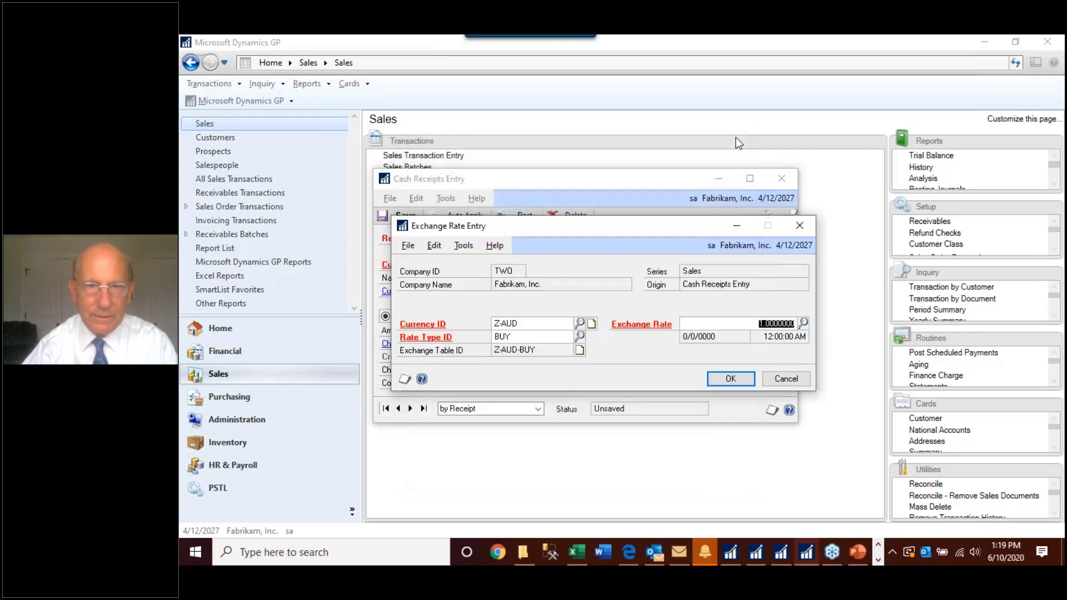
pyautogui.click(725, 379)
pyautogui.click(594, 334)
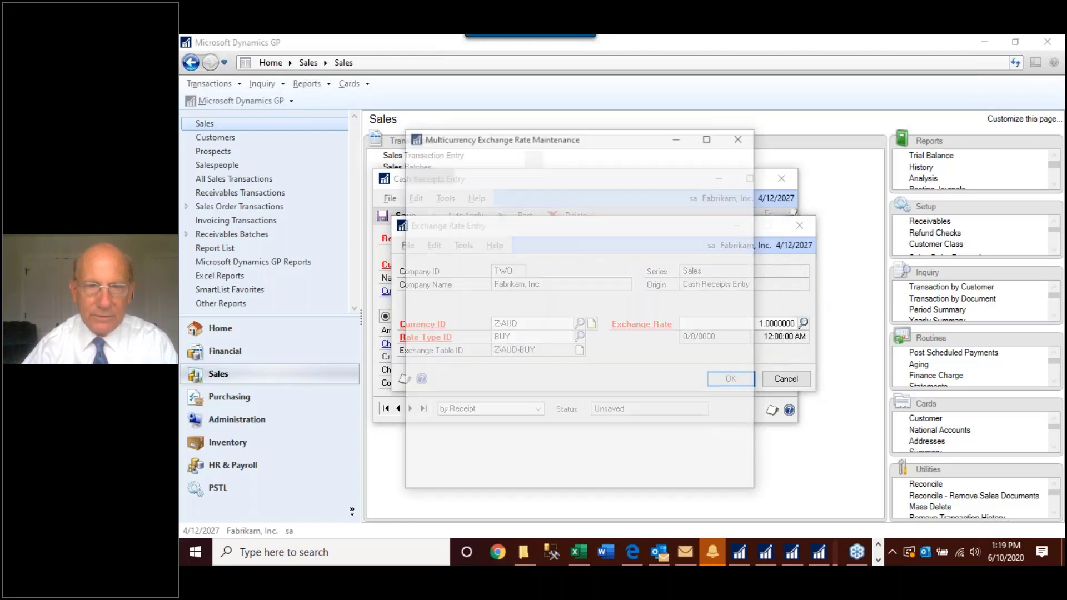
pyautogui.click(435, 174)
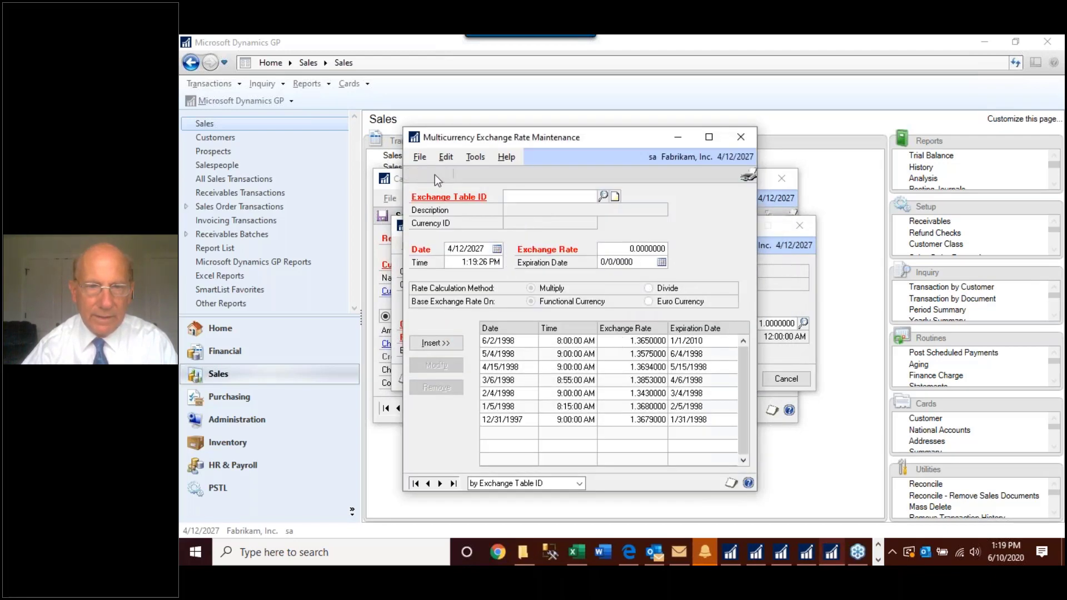
pyautogui.click(741, 138)
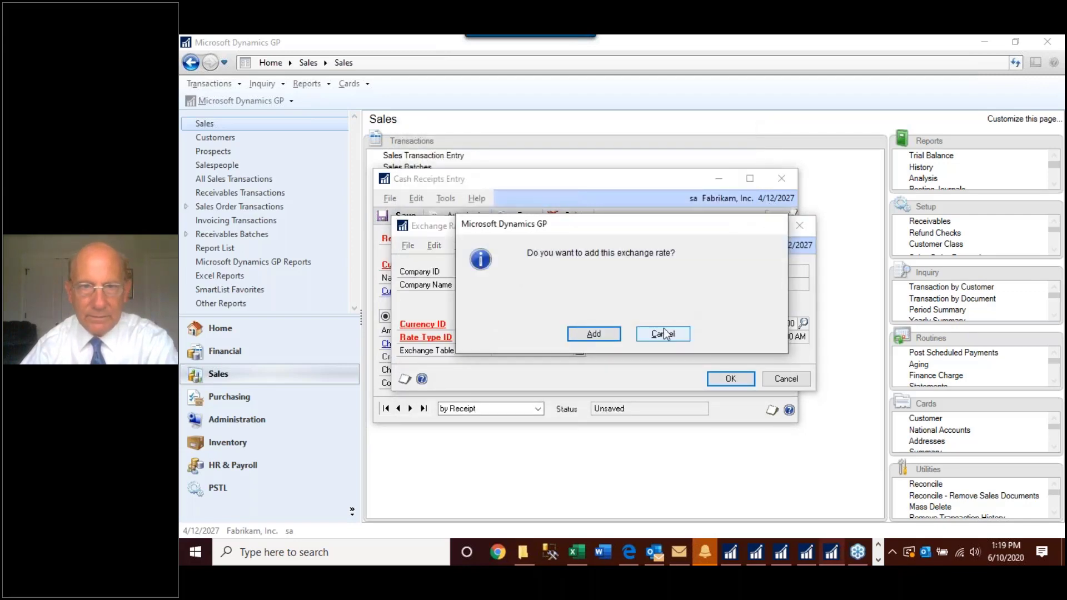
# Step: Insert the 1.0000000 rate dated 4/12/2027 and expiring 5/12/2027 into the Z-AUD-BUY table, save it, and accept it for the receipt
pyautogui.click(610, 333)
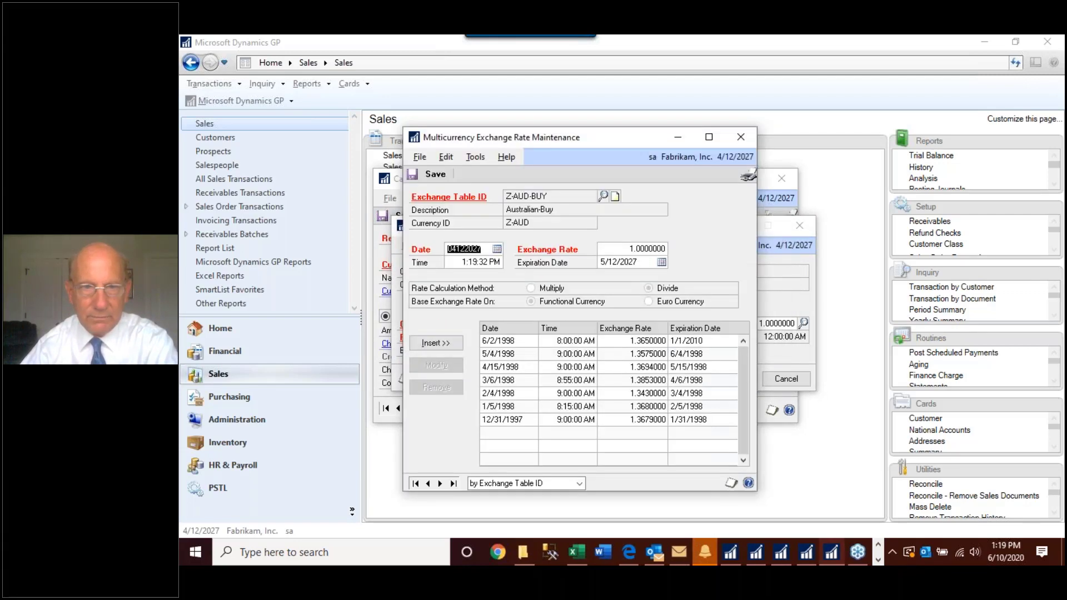
pyautogui.click(460, 342)
pyautogui.click(447, 178)
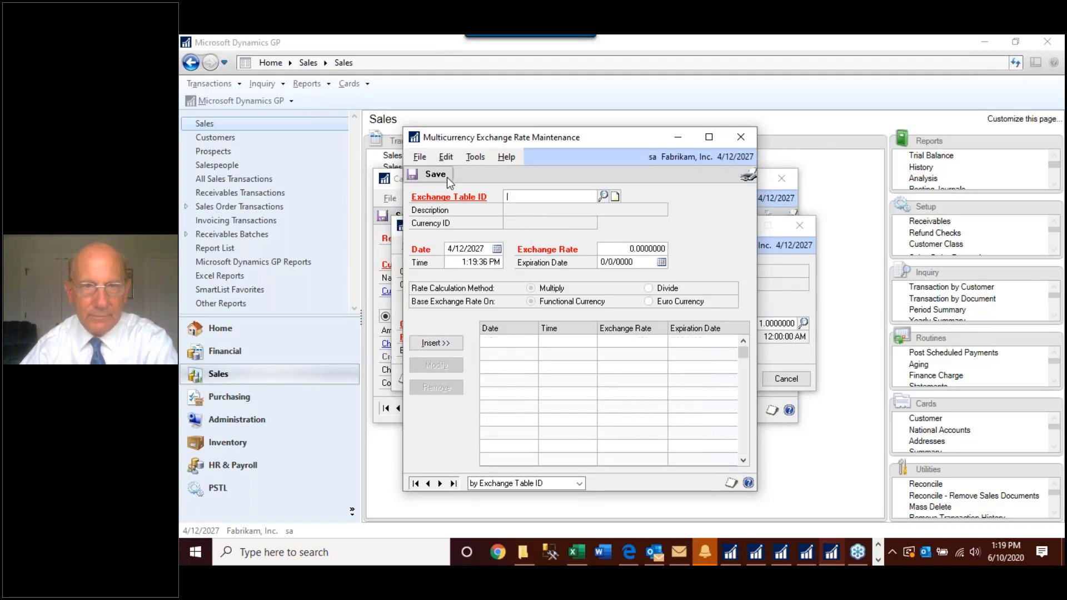
pyautogui.click(744, 143)
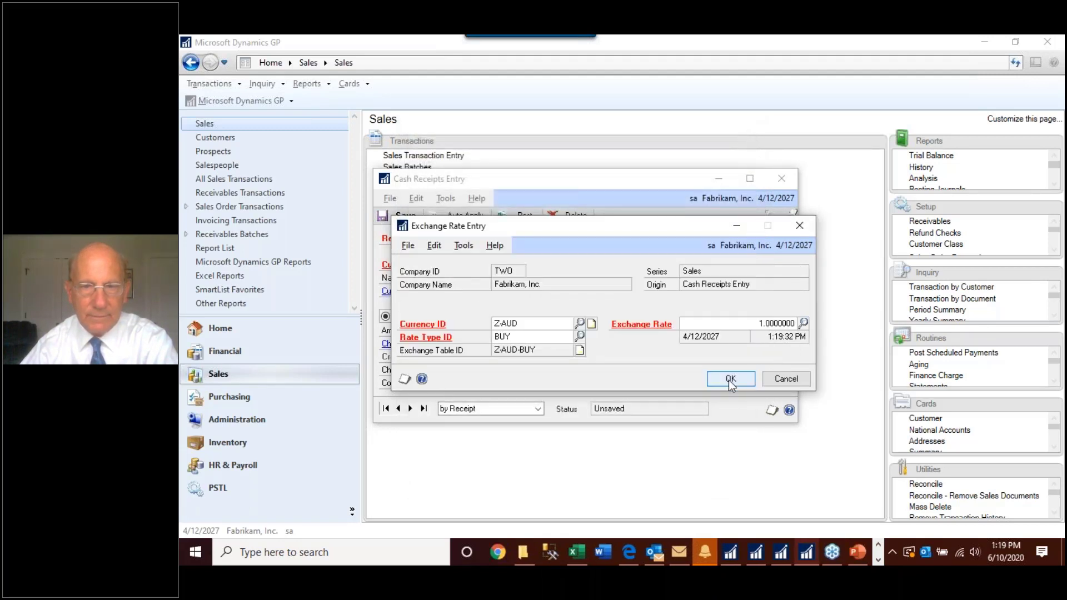
pyautogui.click(729, 379)
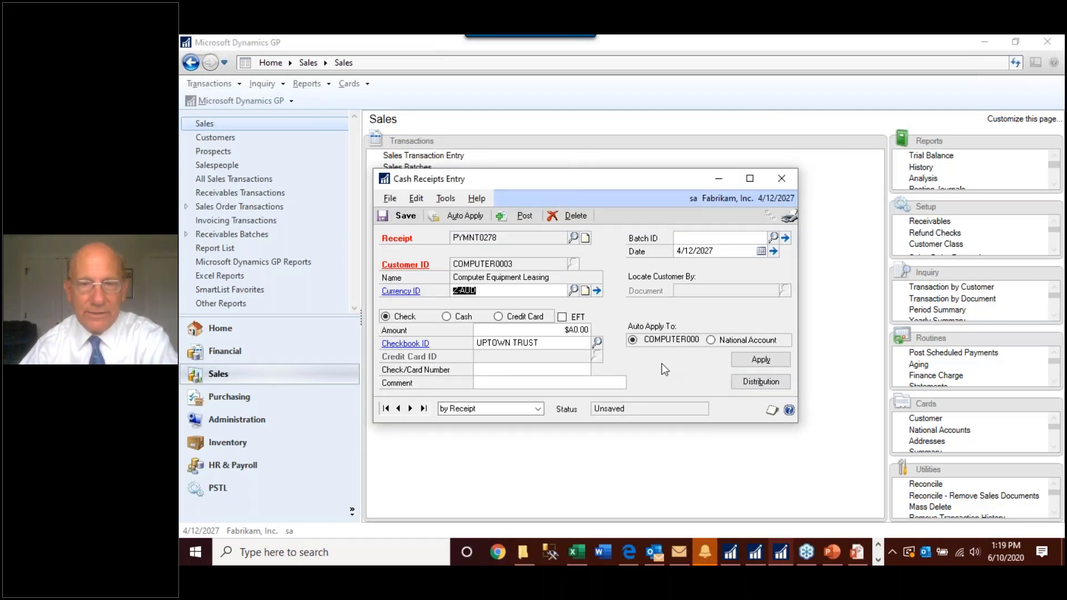
# Step: Set the receipt to auto apply to the national account, and check the first child customer's documents available for applying
pyautogui.click(712, 340)
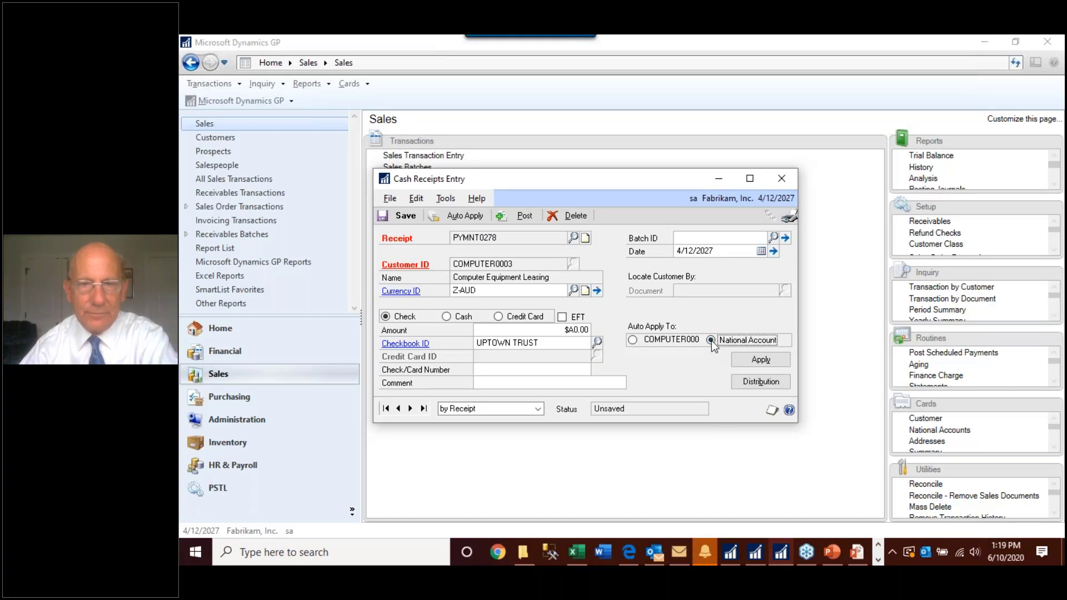
pyautogui.click(761, 360)
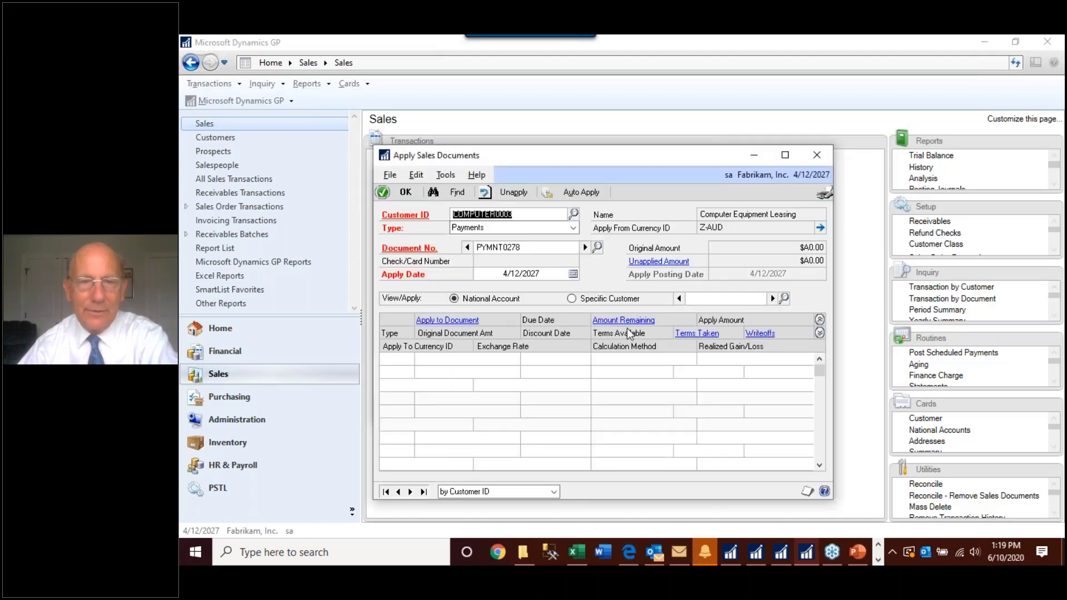
pyautogui.click(610, 299)
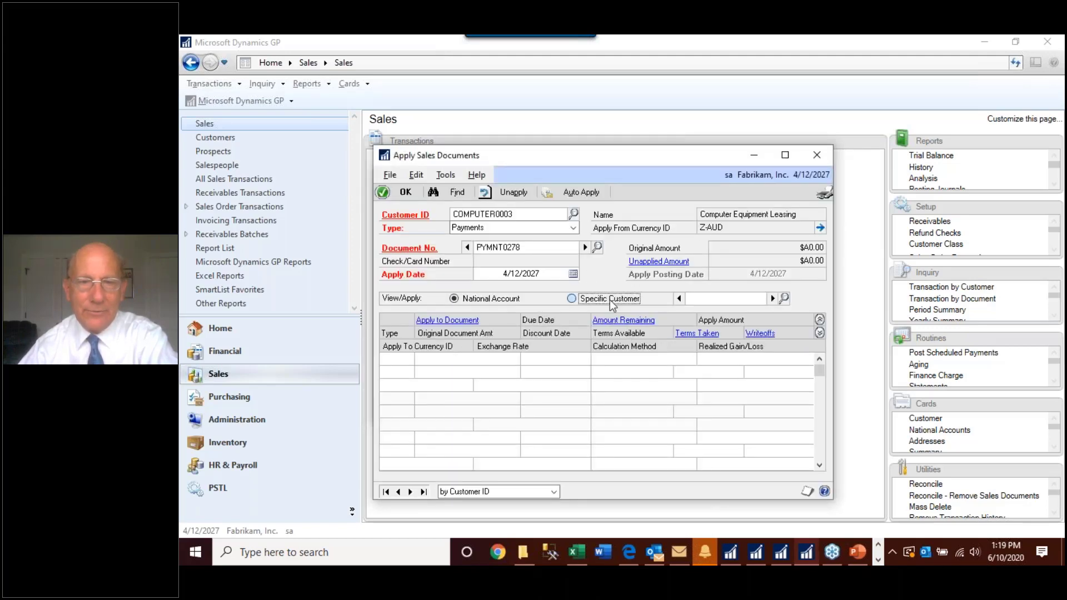
pyautogui.click(773, 299)
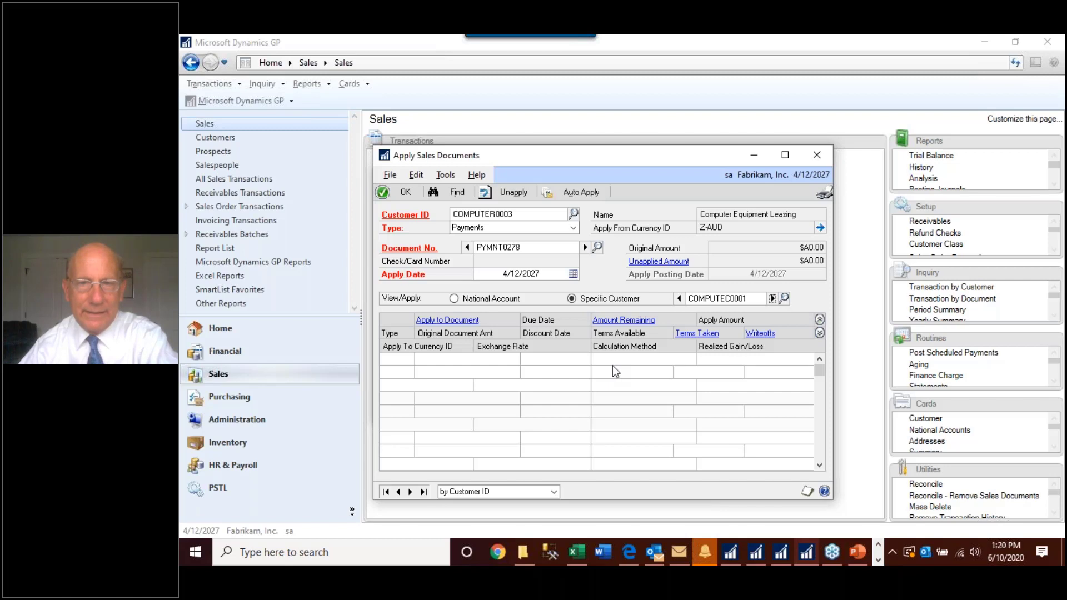
pyautogui.click(821, 156)
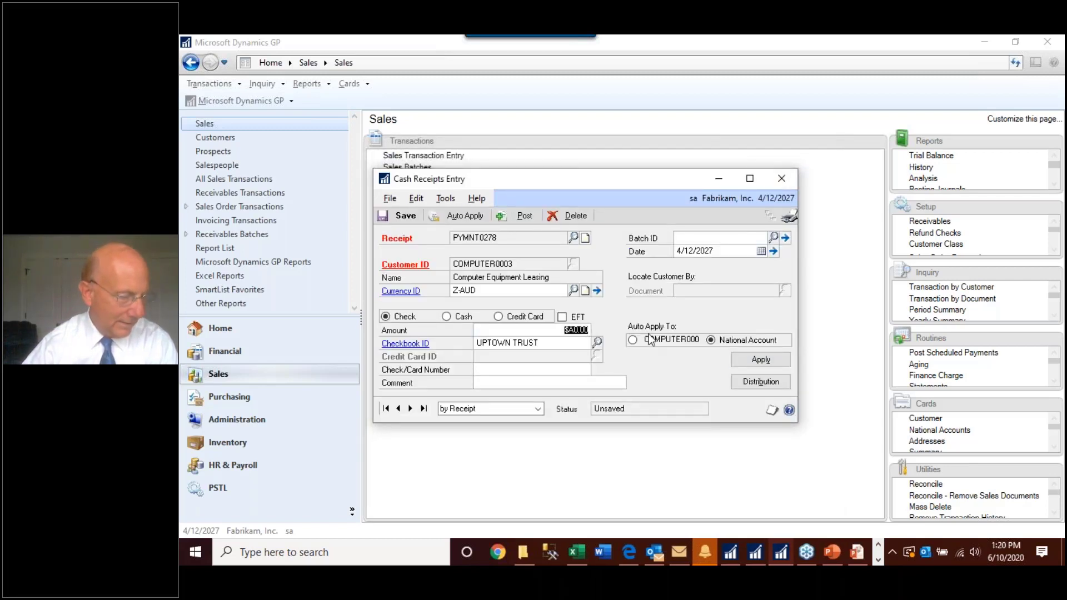
# Step: Set the receipt amount to $A25,735.89 and display the first child customer's documents for applying the payment
pyautogui.write('40.25')
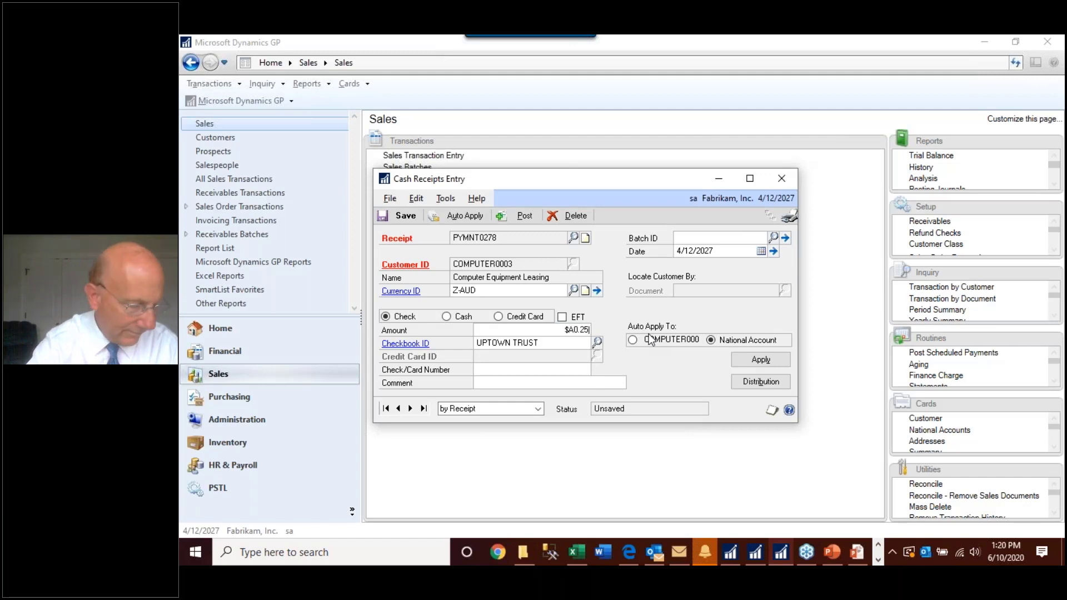
pyautogui.write('73520')
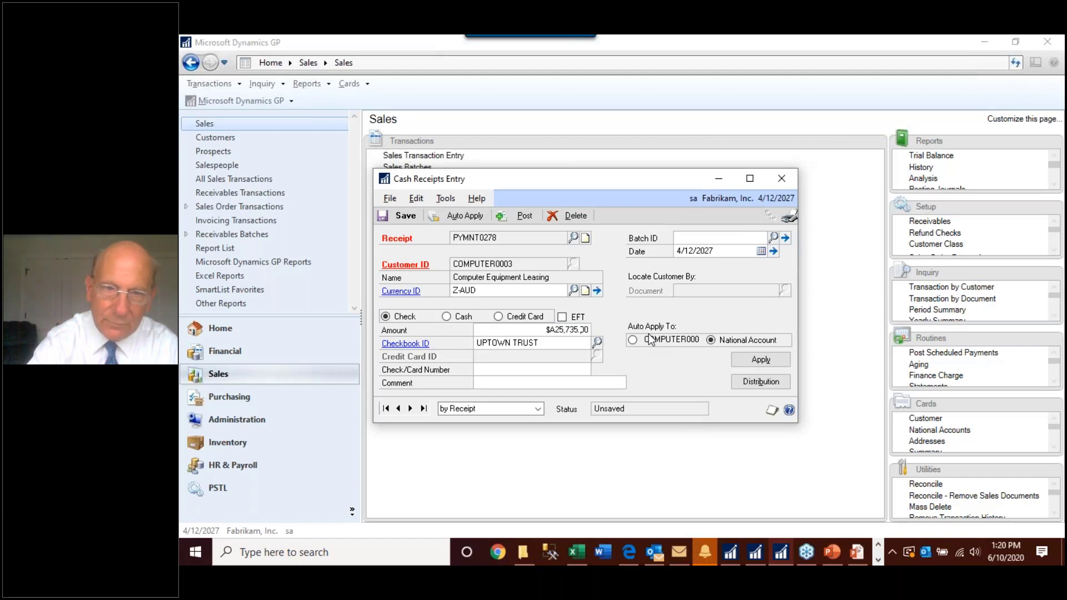
pyautogui.press('Tab')
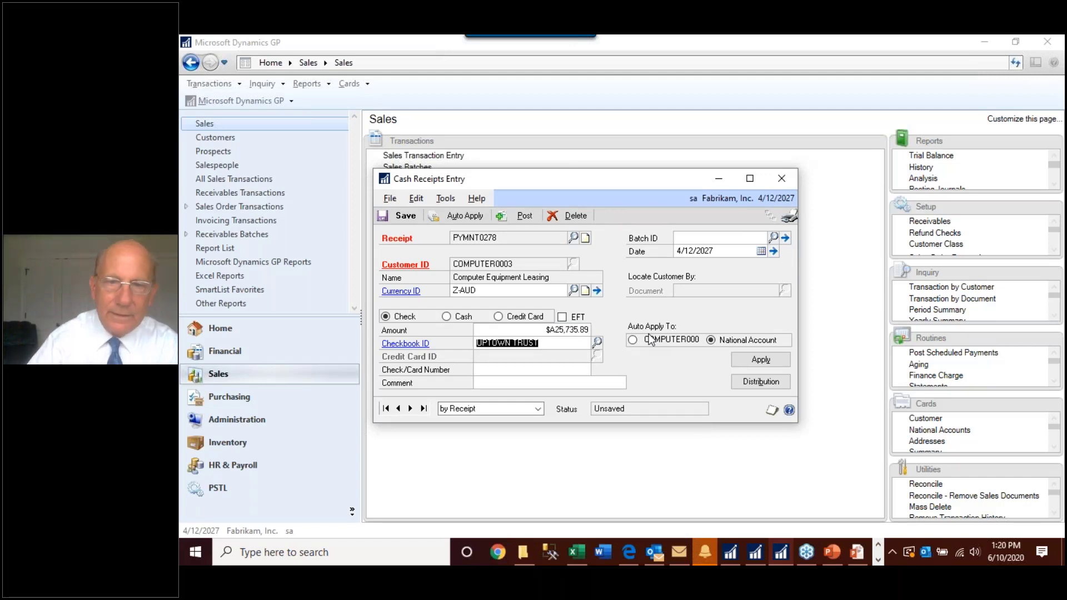
pyautogui.click(761, 360)
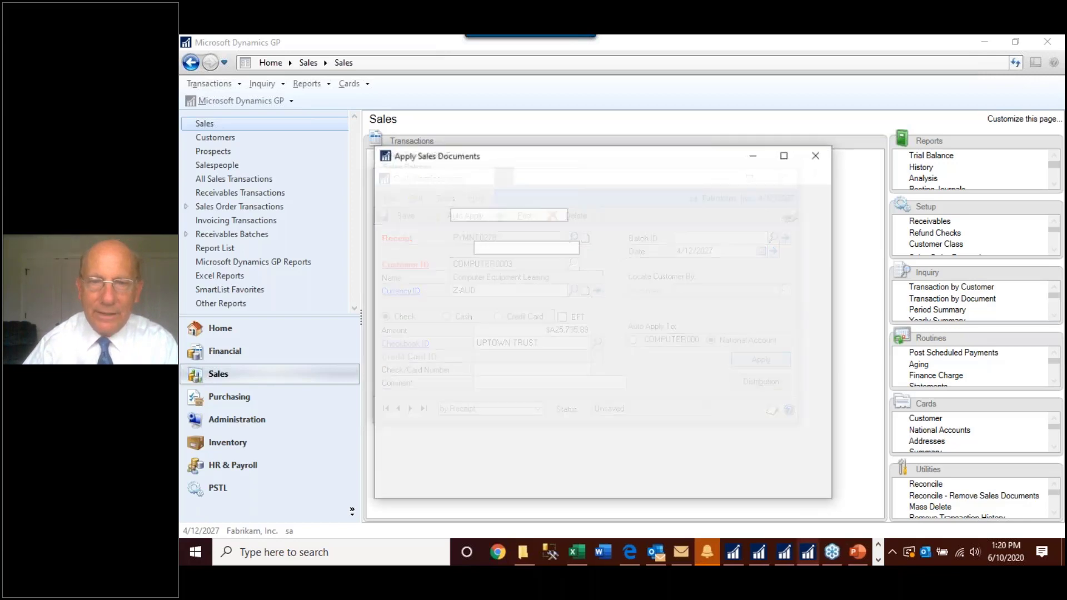
pyautogui.click(772, 299)
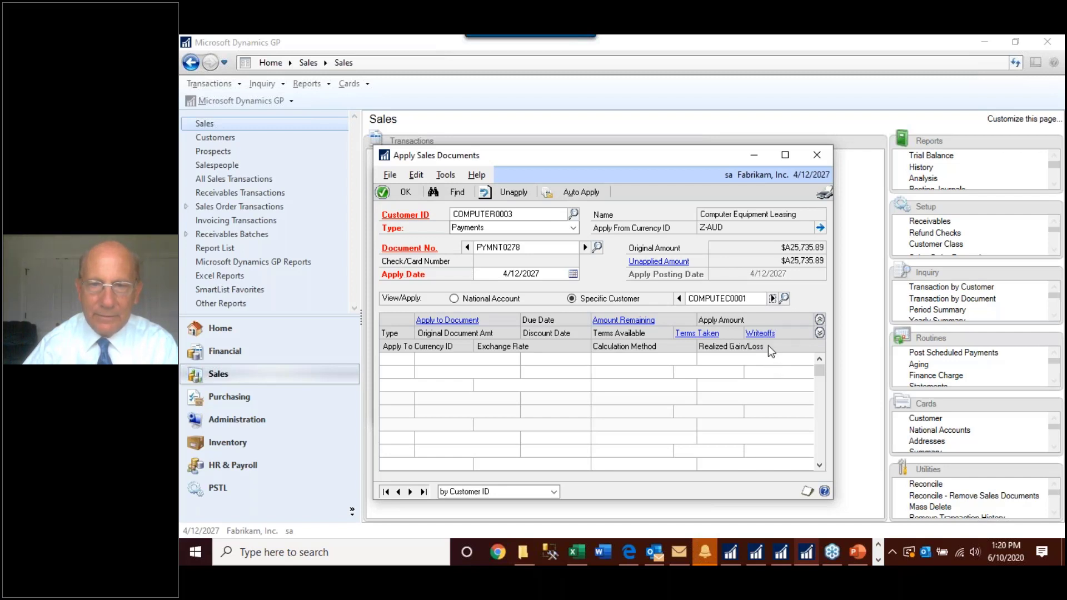
# Step: View the next child customer's documents in the apply window, close it, and delete the parent customer's unsaved cash receipt
pyautogui.click(772, 299)
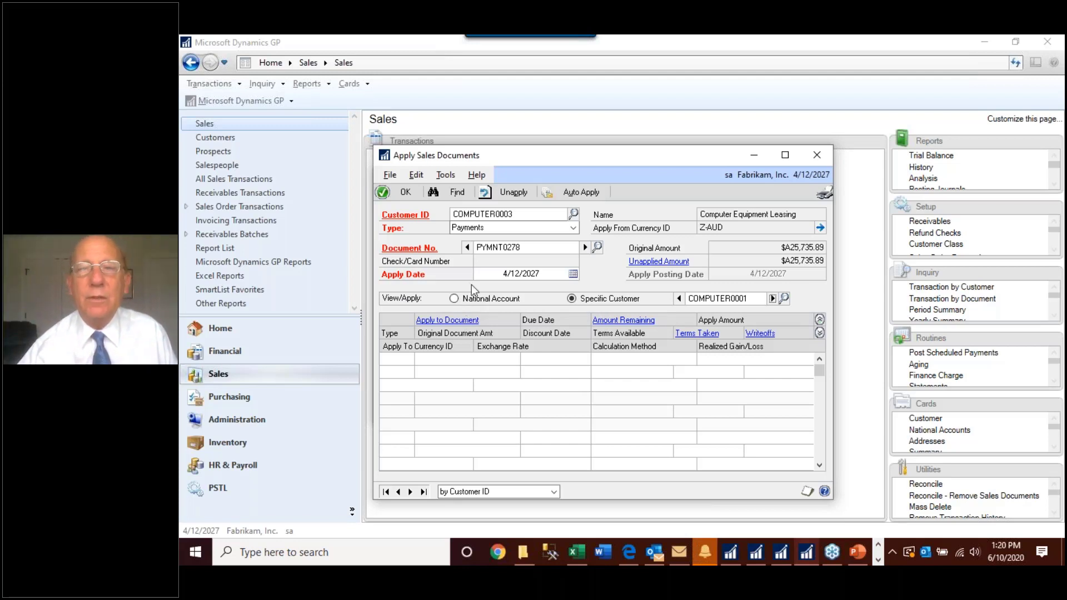
pyautogui.click(818, 155)
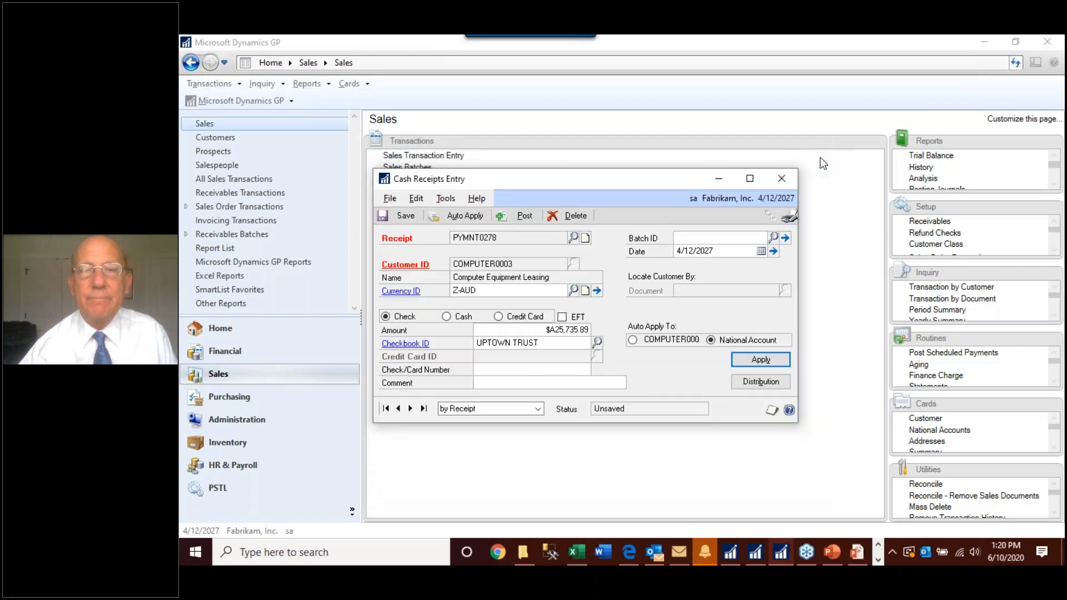
pyautogui.click(570, 215)
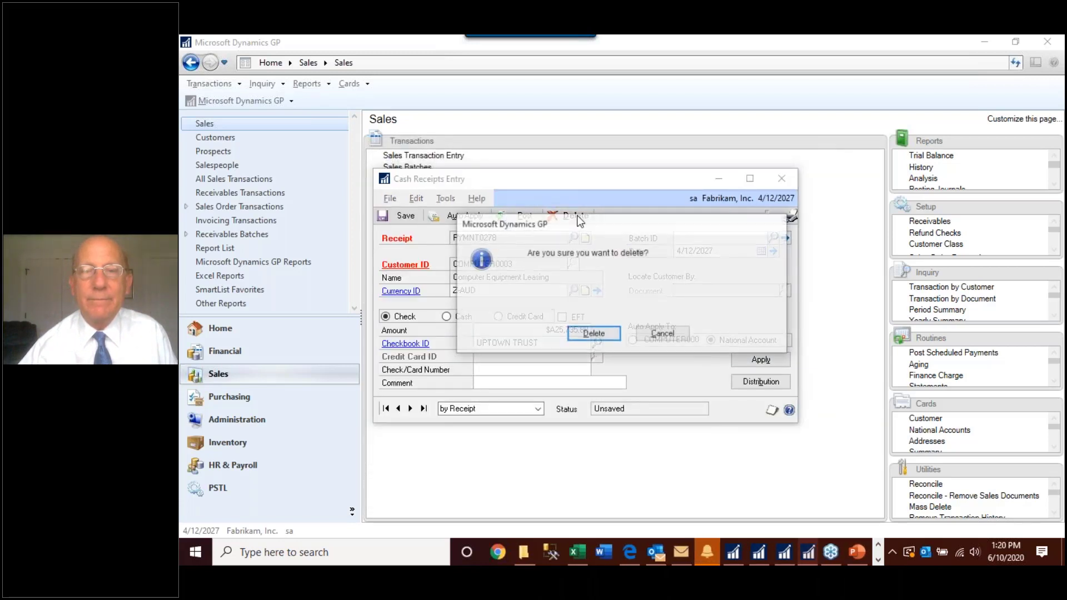
pyautogui.click(588, 336)
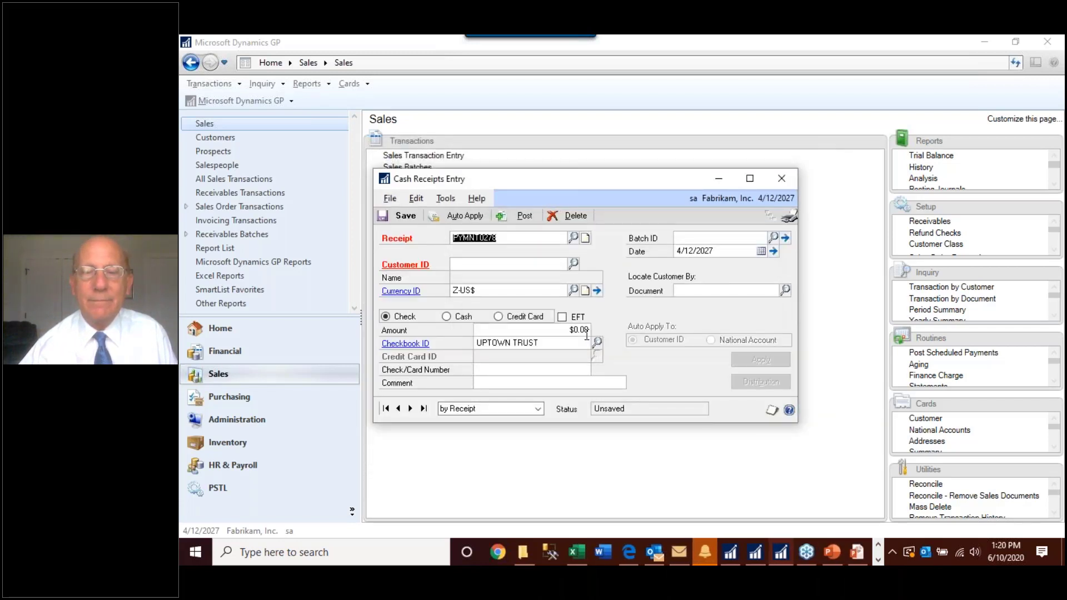
# Step: Switch to the PowerPoint slide show to view the bonus slide about adding SmartList to the toolbar
pyautogui.moveTo(836, 561)
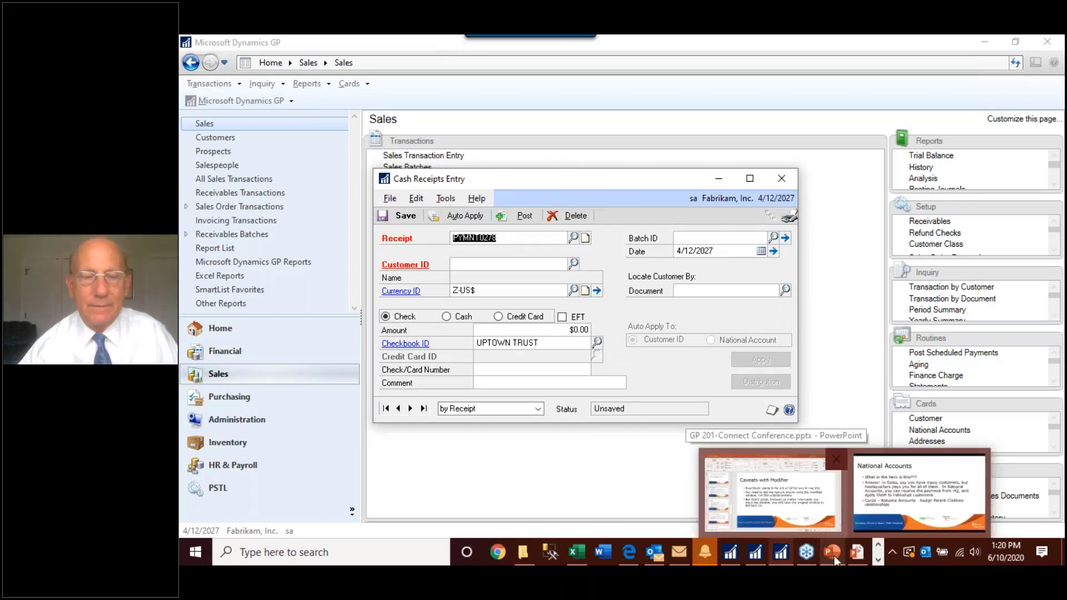
pyautogui.click(822, 484)
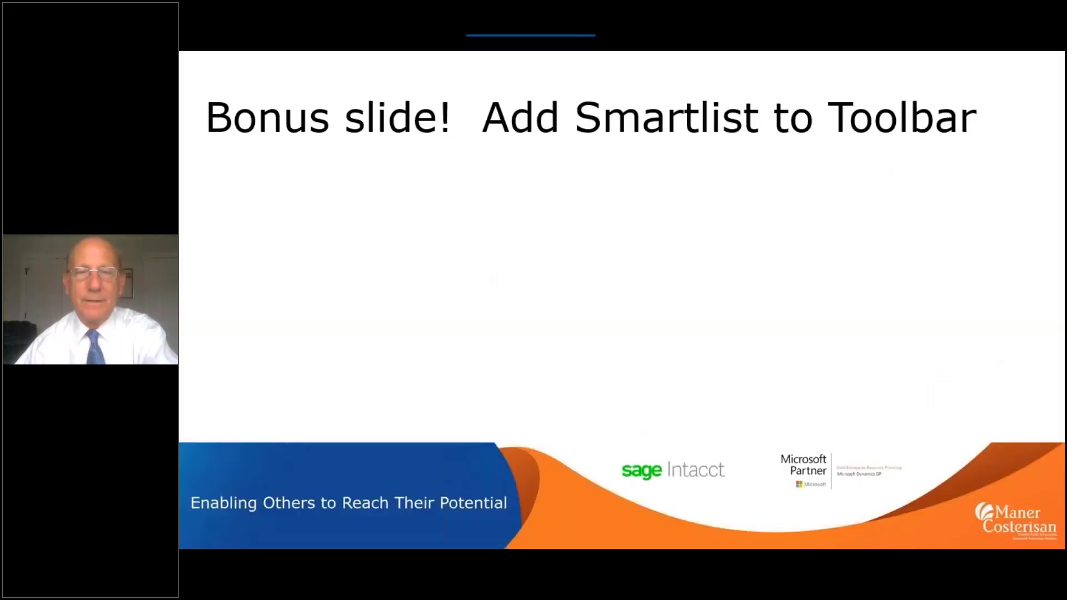
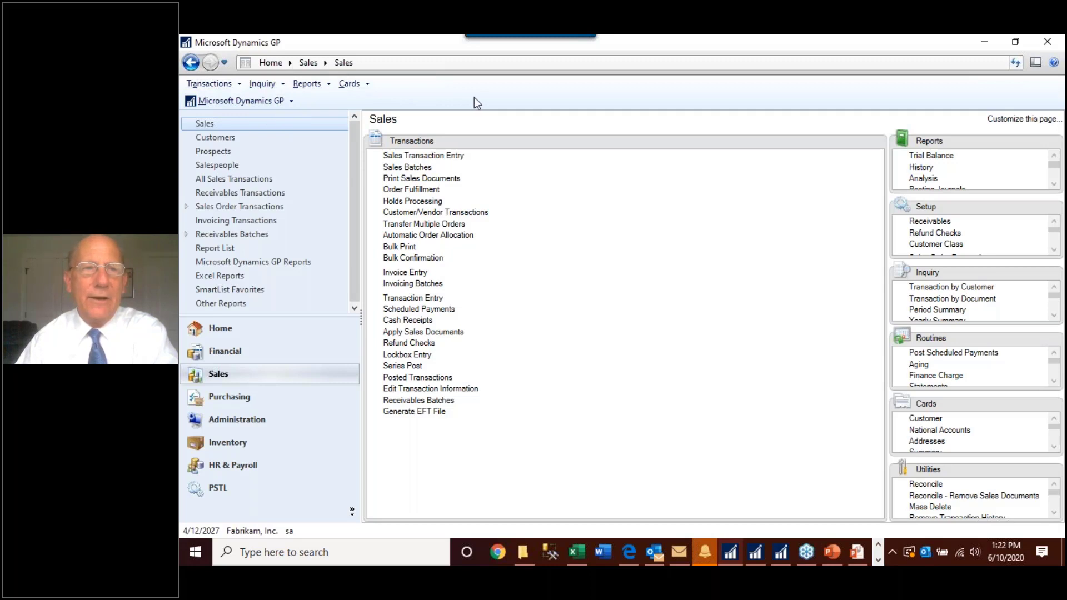
# Step: Switch to Dynamics GP, unlock the toolbars, and open Toolbar Customization for the Main toolbar
pyautogui.rightClick(492, 100)
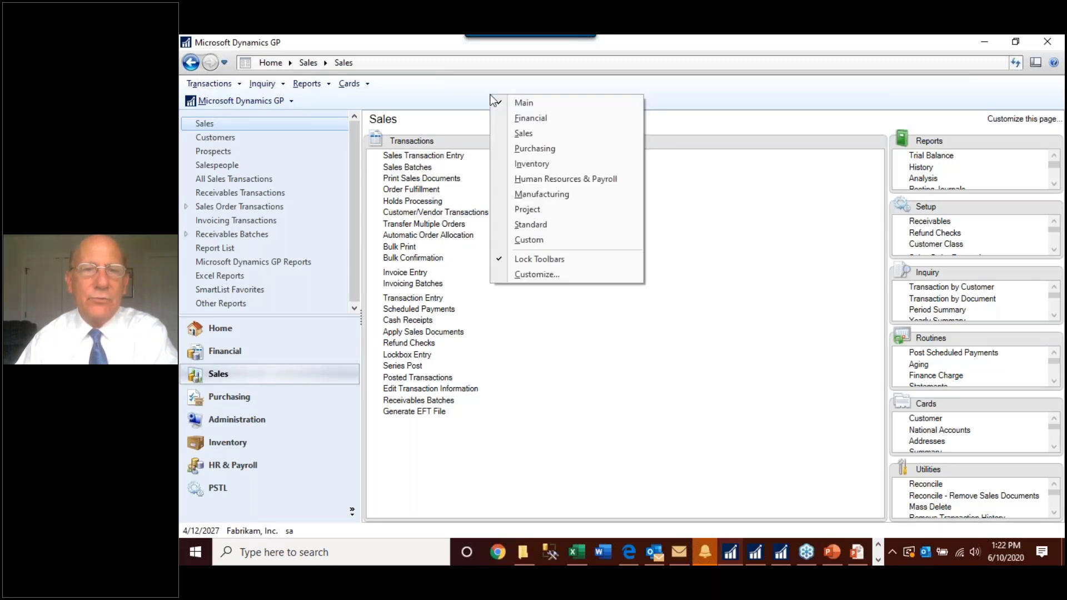
pyautogui.click(542, 259)
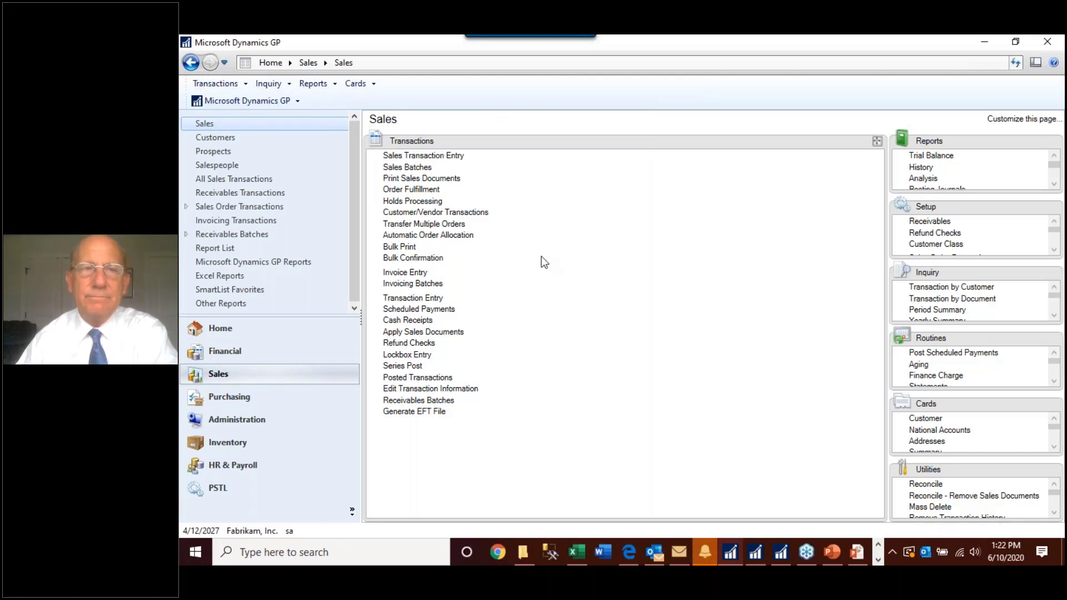
pyautogui.rightClick(530, 88)
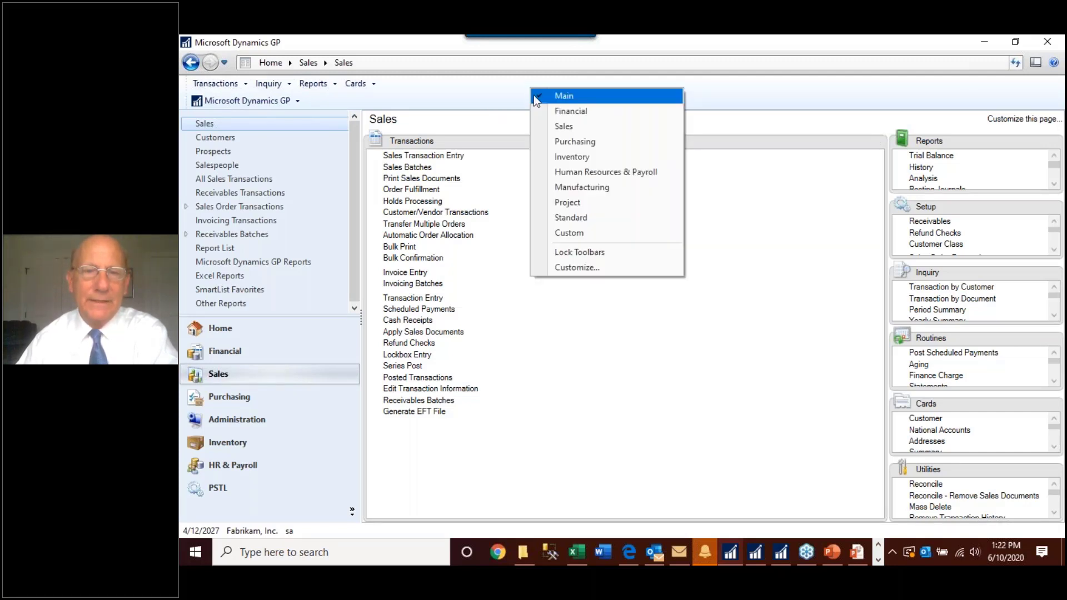
pyautogui.click(599, 267)
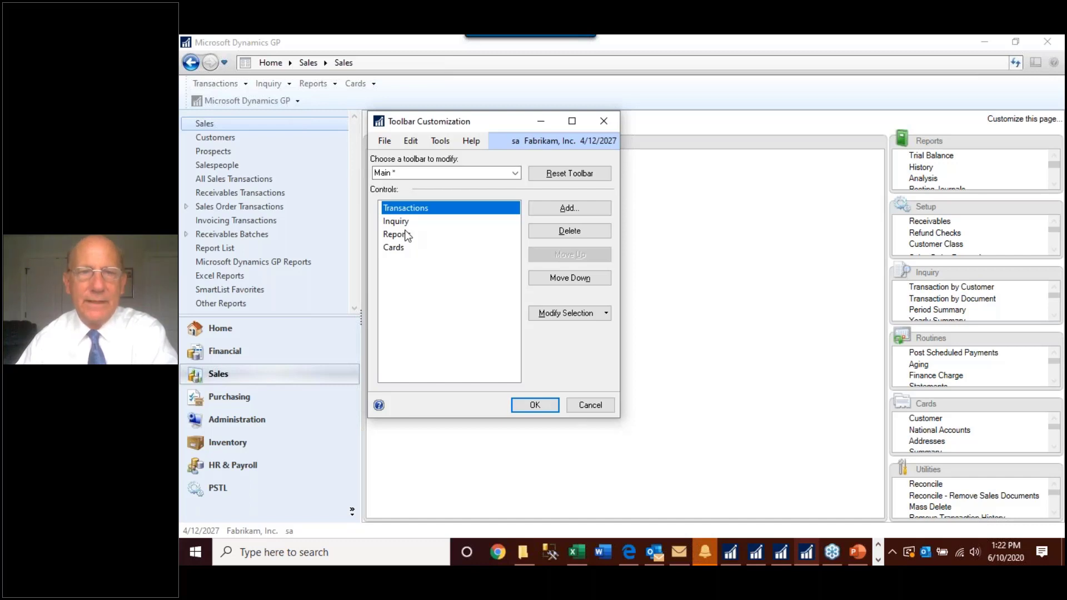
# Step: Add the SmartList command from the Microsoft Dynamics GP group to the Main toolbar in Text Only style and accept the customization
pyautogui.click(555, 212)
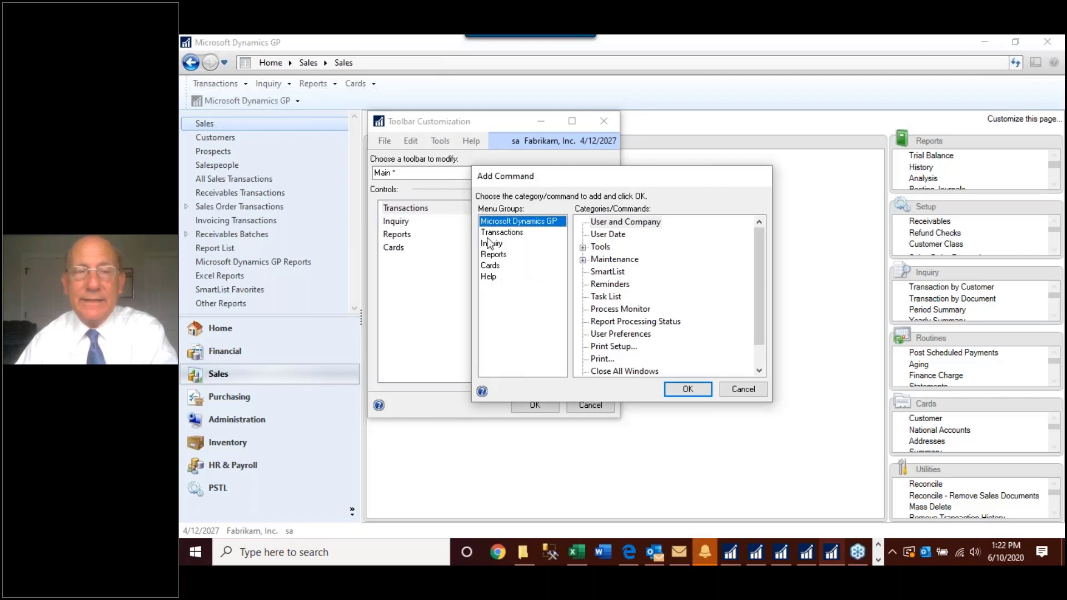
pyautogui.click(608, 275)
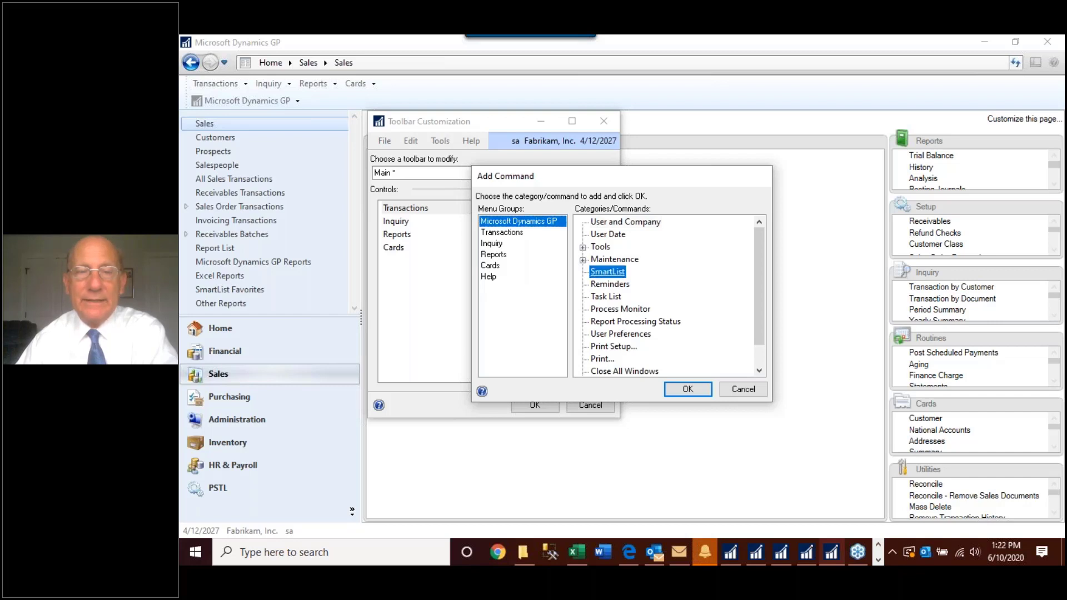
pyautogui.click(688, 389)
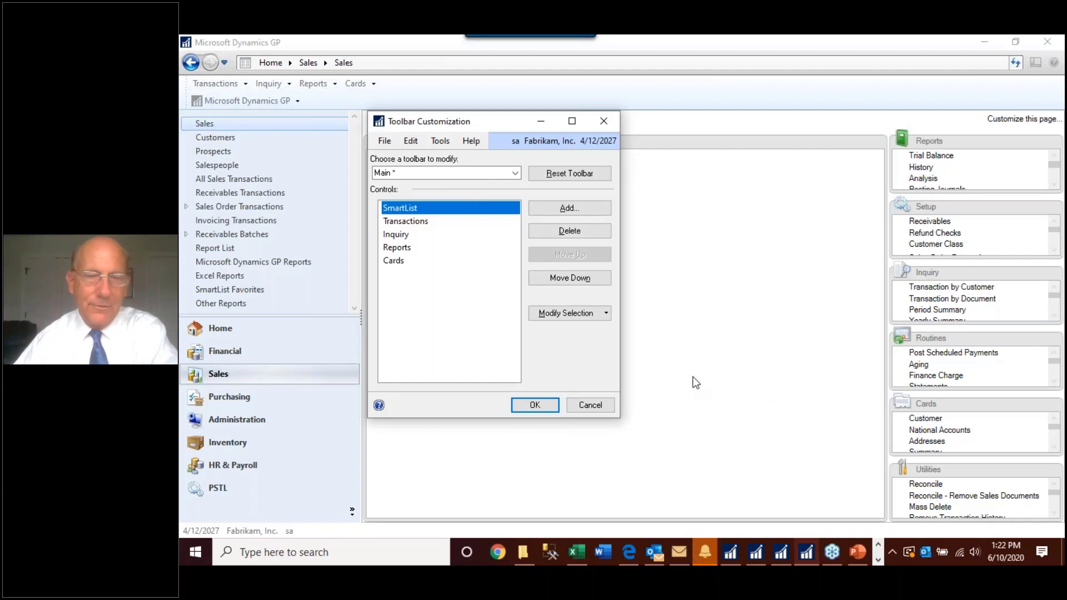
pyautogui.click(586, 314)
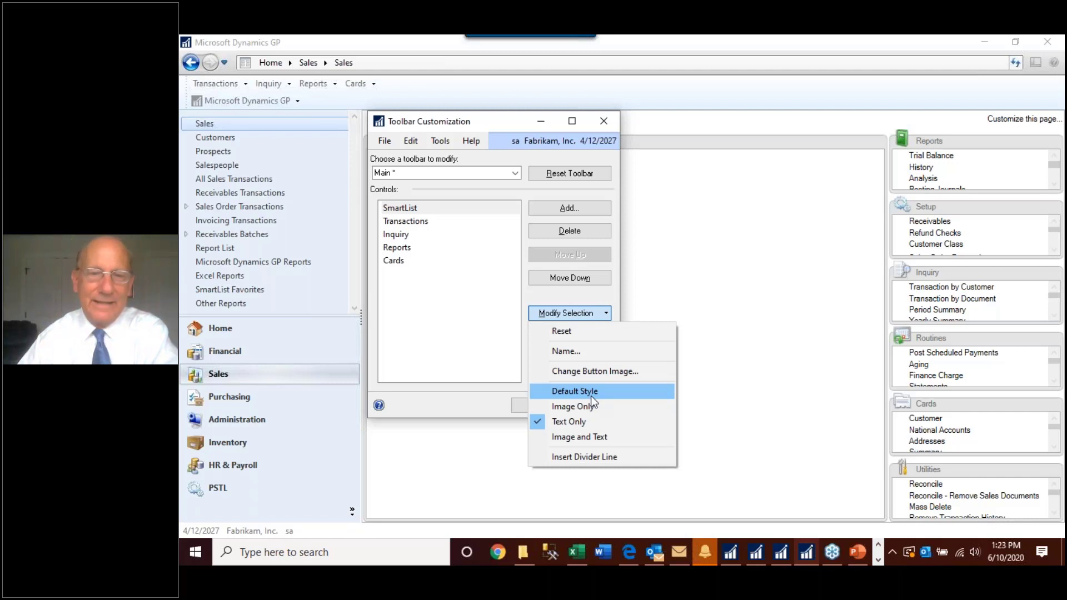
pyautogui.click(587, 424)
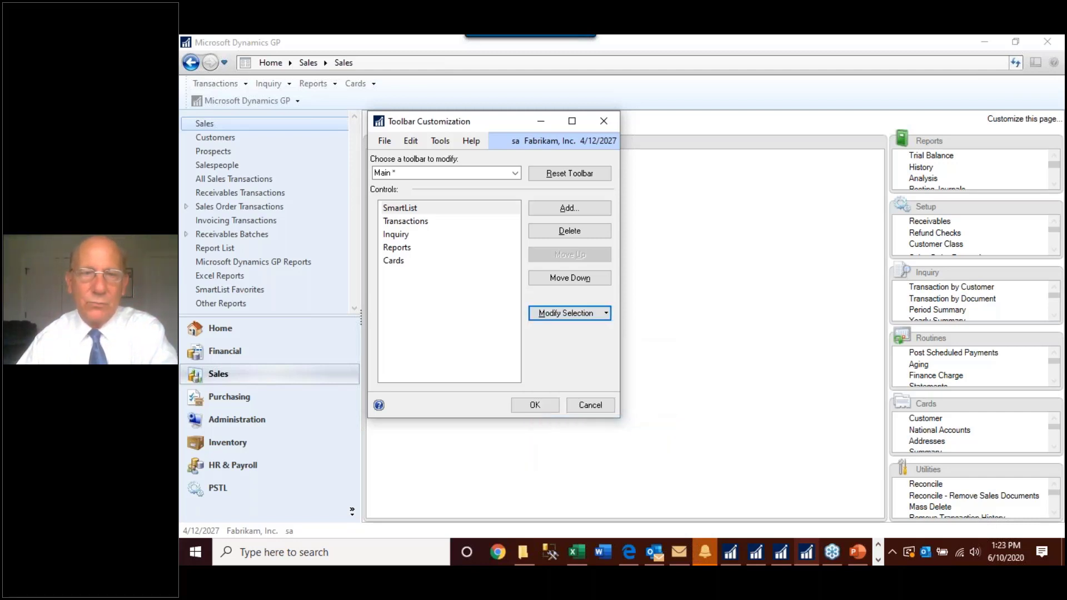
pyautogui.click(535, 405)
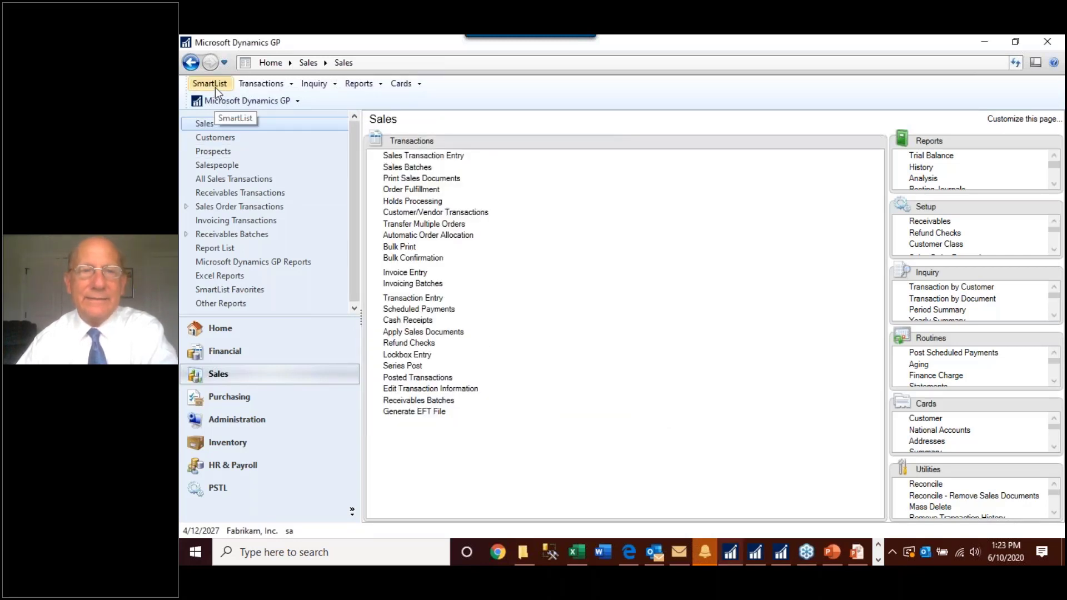
# Step: Lock the toolbars again and open SmartList from its new shortcut in a maximized window
pyautogui.rightClick(583, 91)
pyautogui.click(657, 257)
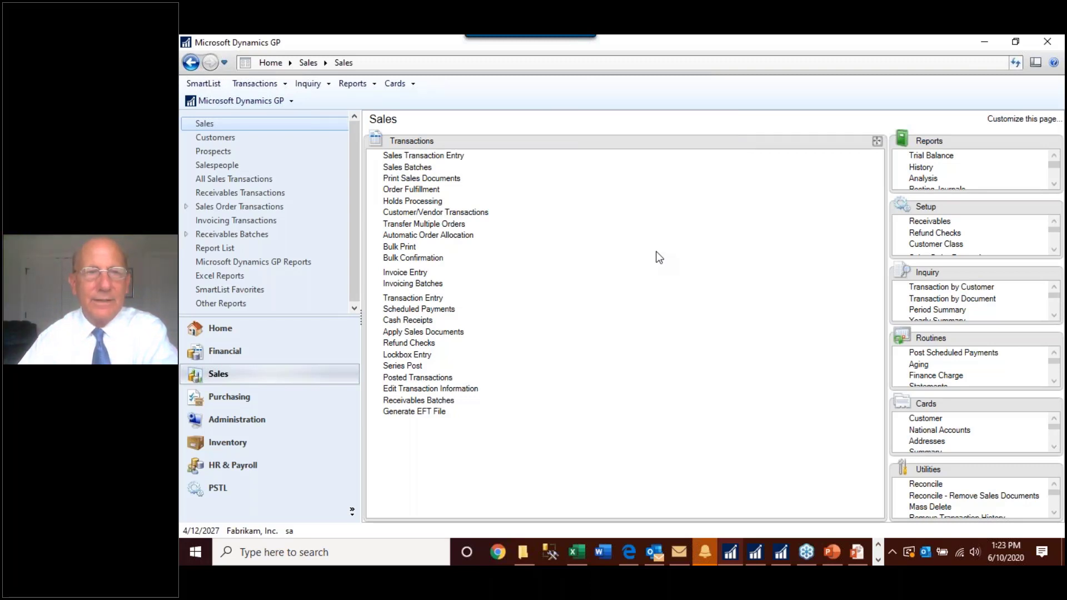
pyautogui.click(200, 87)
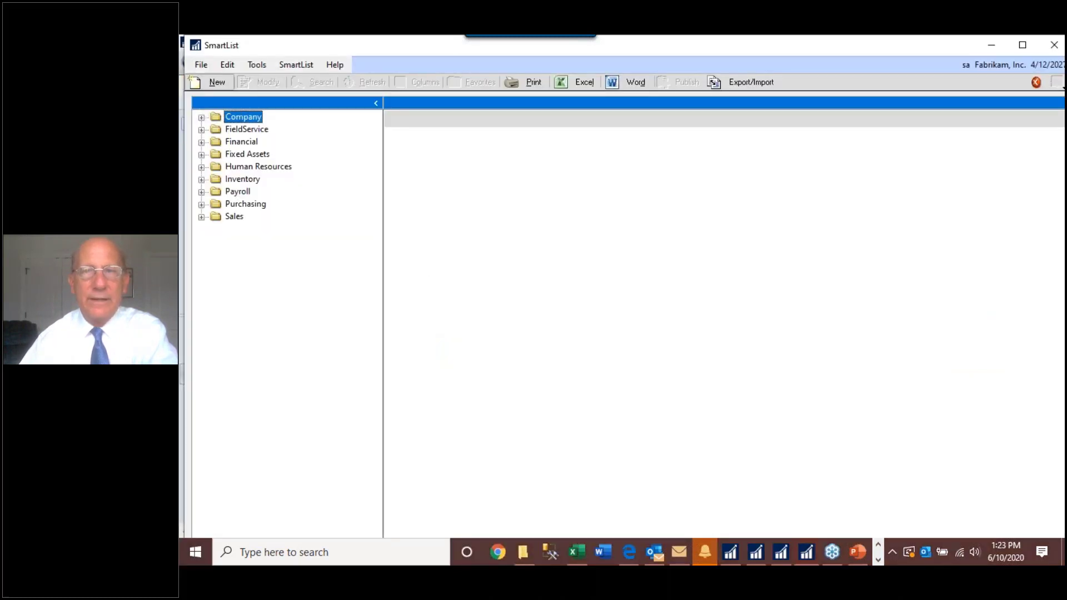
pyautogui.click(1031, 48)
# Step: Switch to the PowerPoint slide show and review the slides on adding SmartList to the toolbar and customizing its appearance
pyautogui.hotkey('alt', 'Tab')
pyautogui.hotkey('alt', 'Tab')
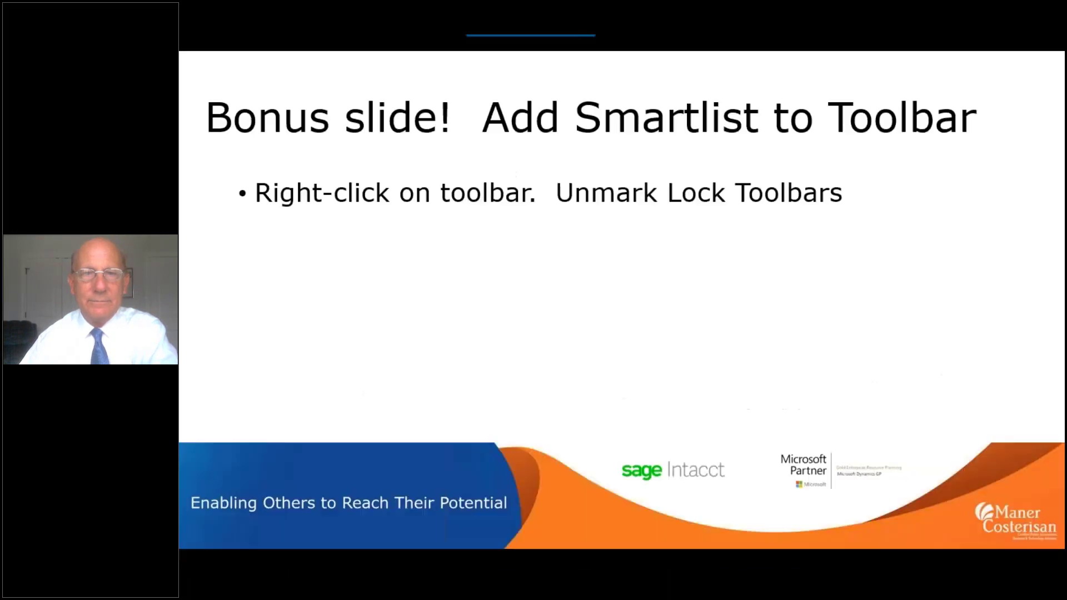
pyautogui.click(850, 162)
pyautogui.click(781, 243)
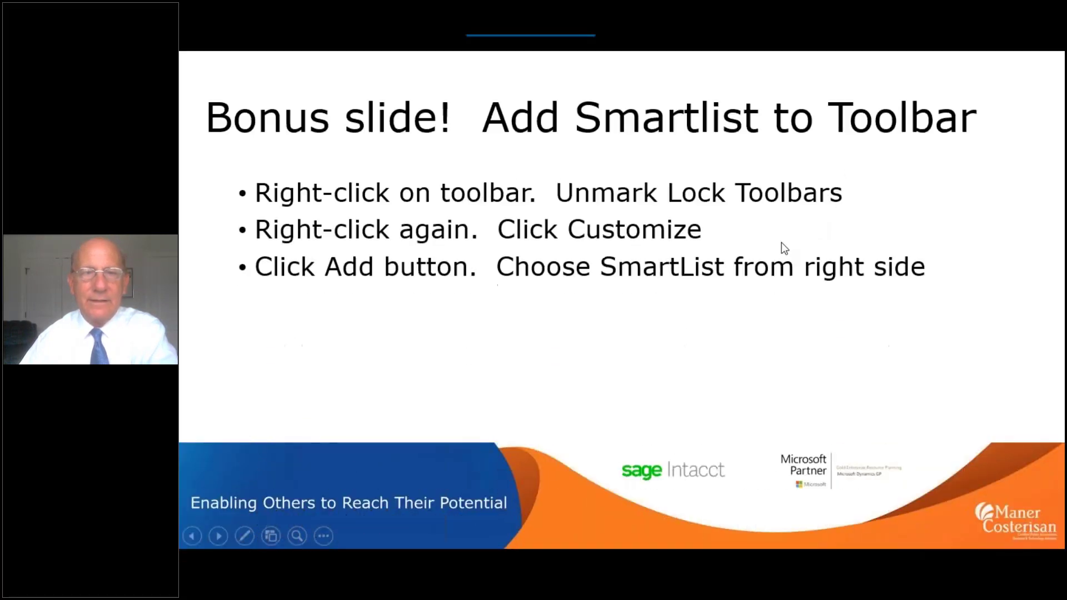
pyautogui.click(781, 243)
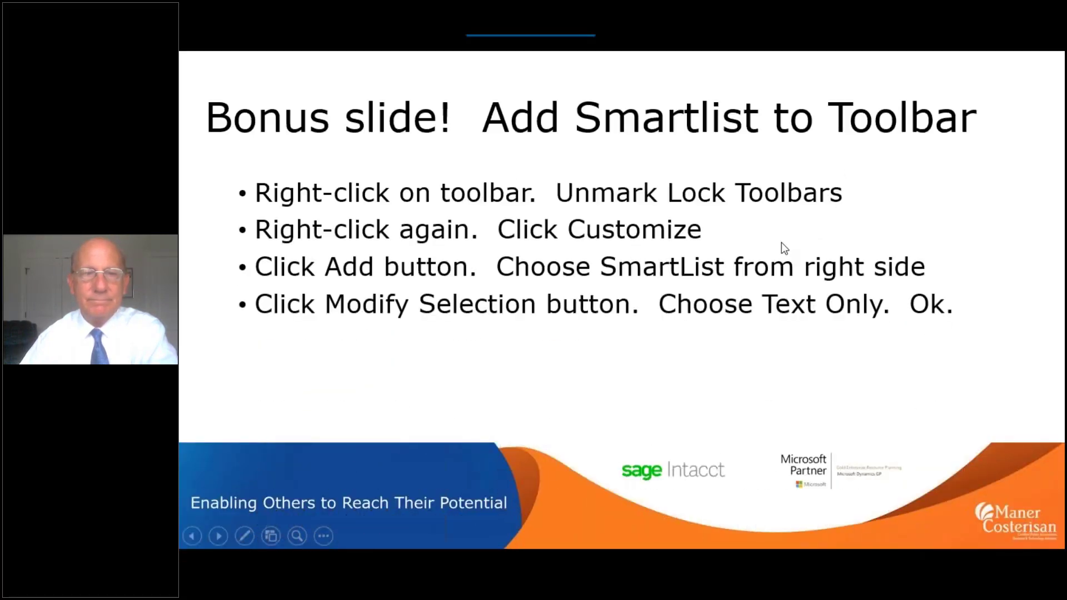
pyautogui.click(781, 243)
pyautogui.click(781, 243)
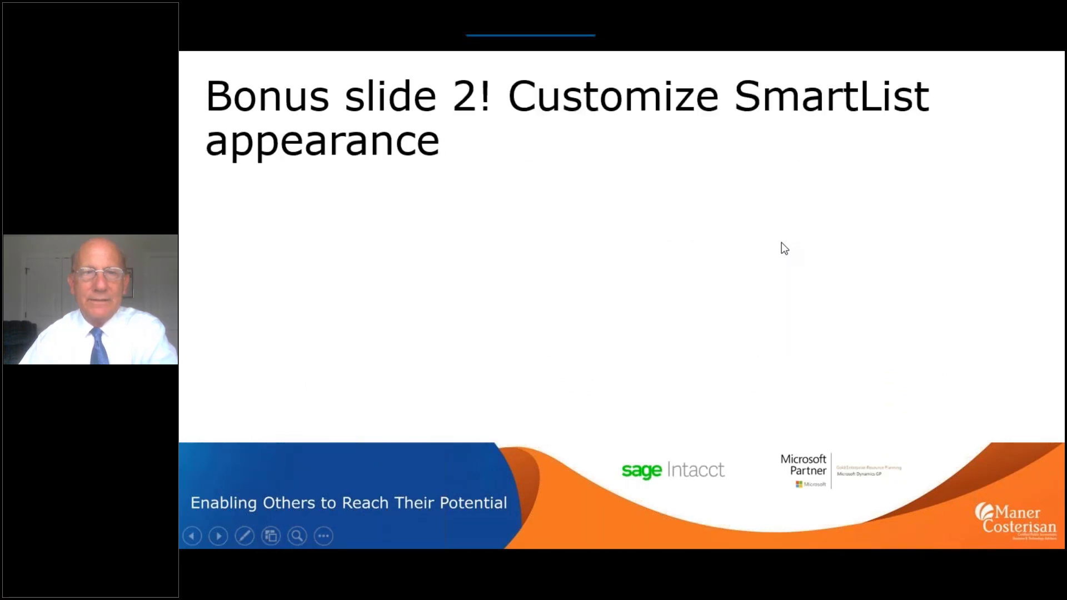
pyautogui.click(781, 248)
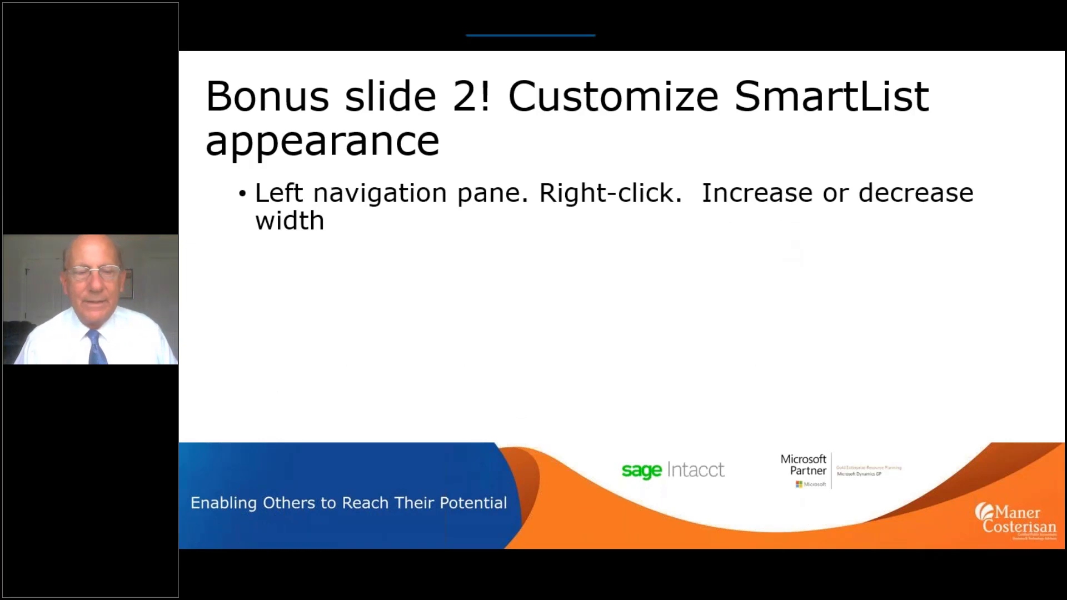
# Step: Switch to SmartList, expand Payroll's Employment History and Payroll Historical Trx folders, and increase the navigation pane's width
pyautogui.hotkey('alt', 'Tab')
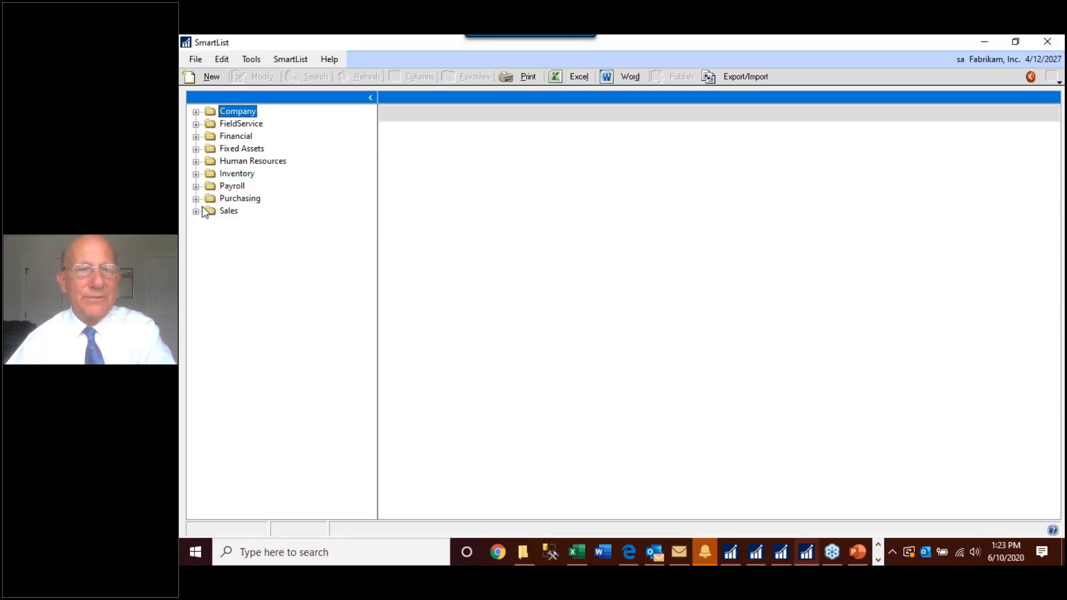
pyautogui.click(196, 187)
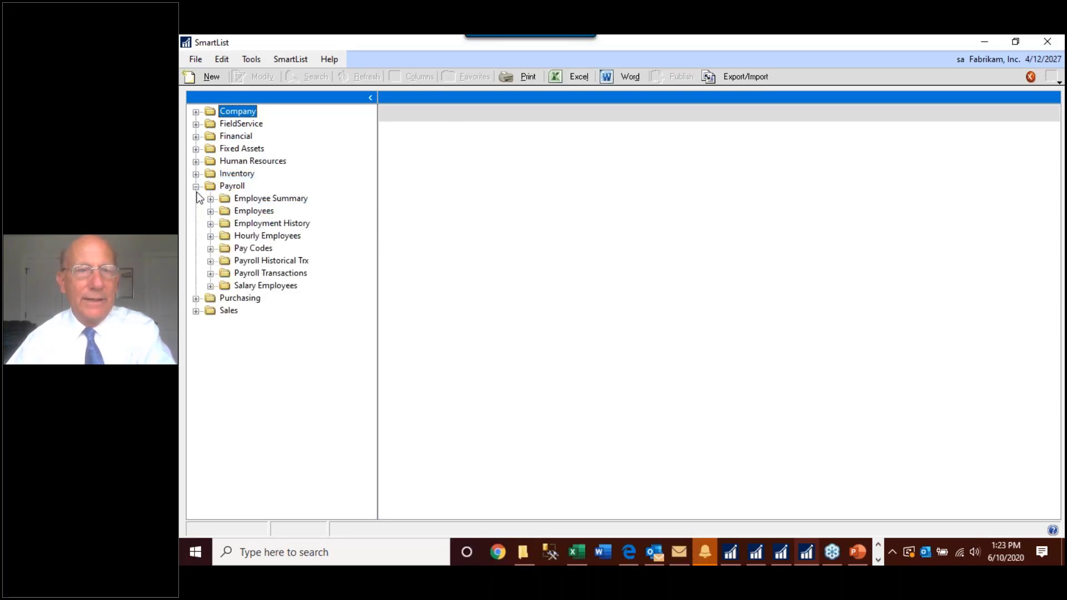
pyautogui.click(211, 223)
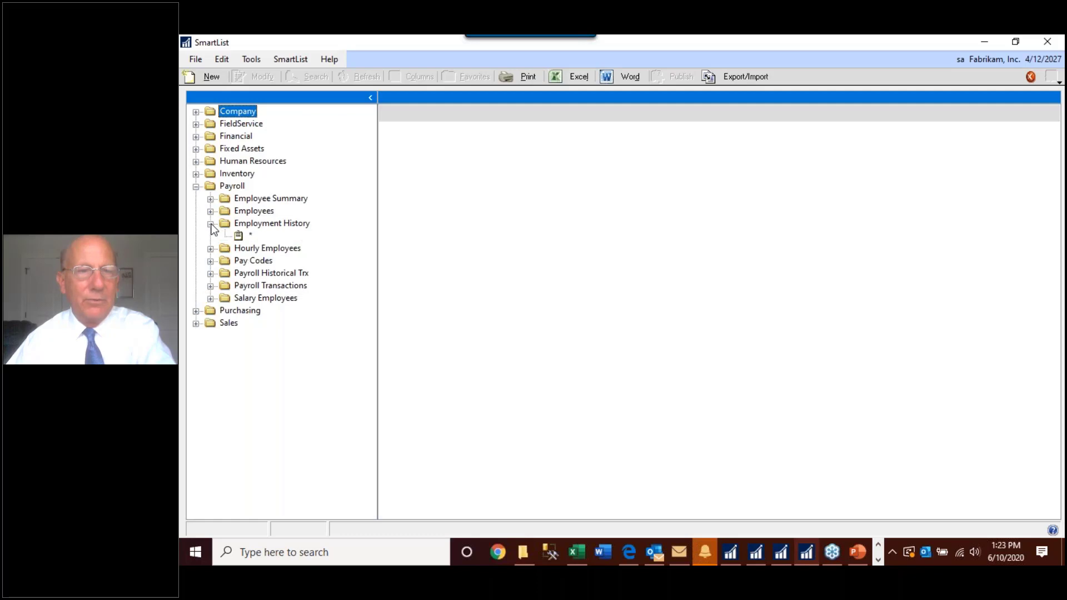
pyautogui.click(211, 273)
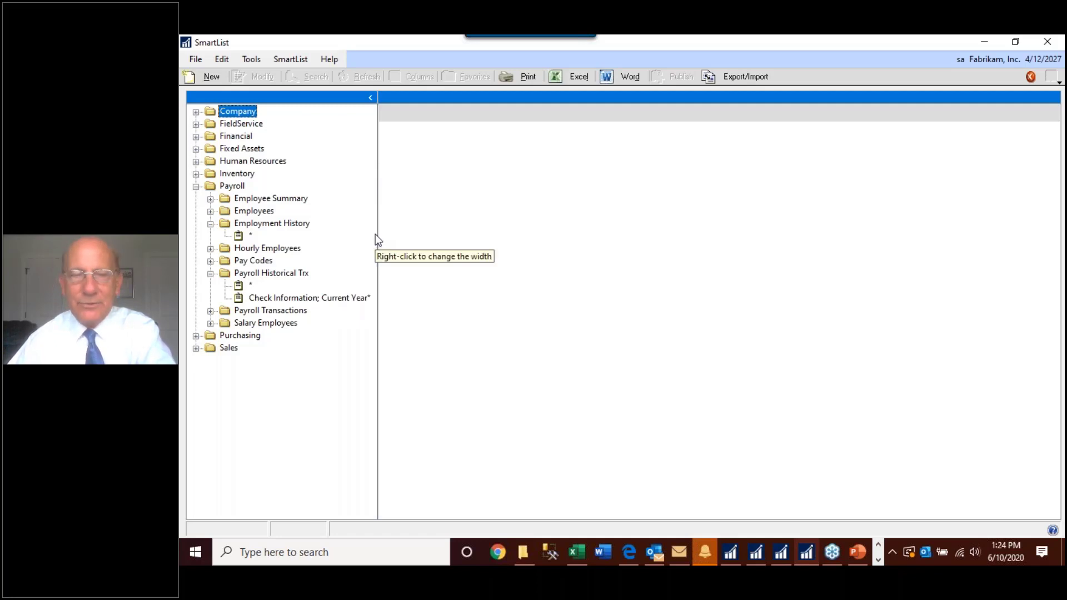
pyautogui.rightClick(320, 364)
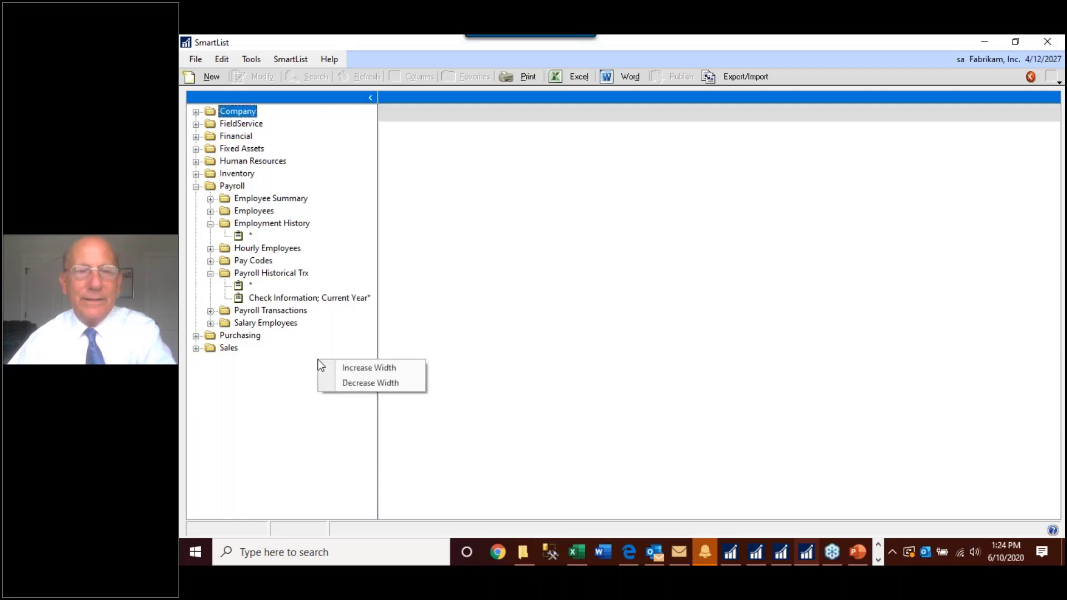
pyautogui.click(350, 368)
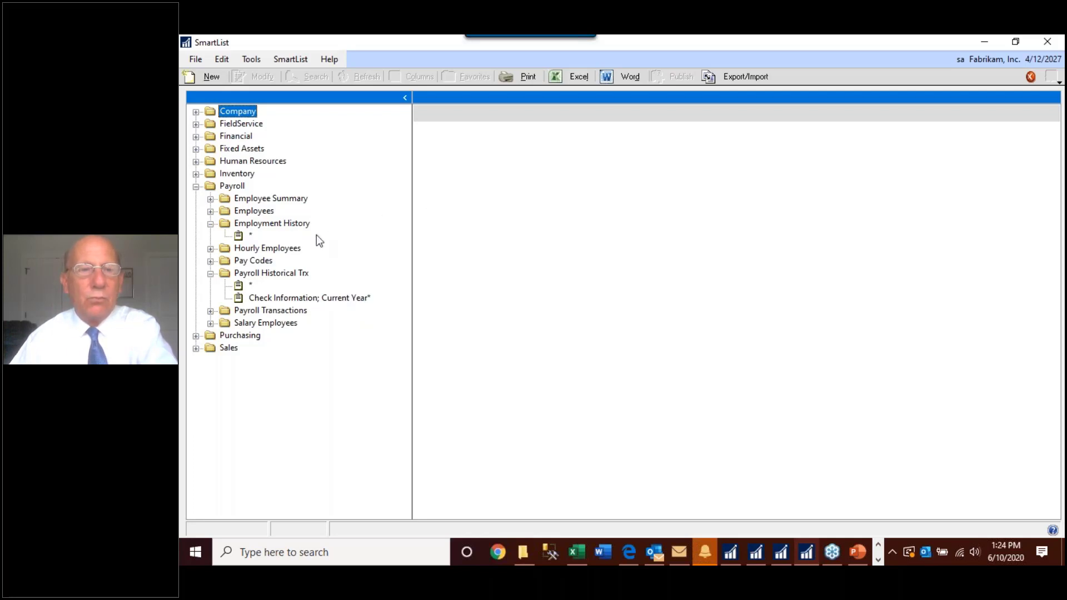
# Step: Display the Check Information; Current Year favorite under Payroll Historical Trx and examine the Favorites Pane options, including Enable Auto-hide
pyautogui.click(317, 299)
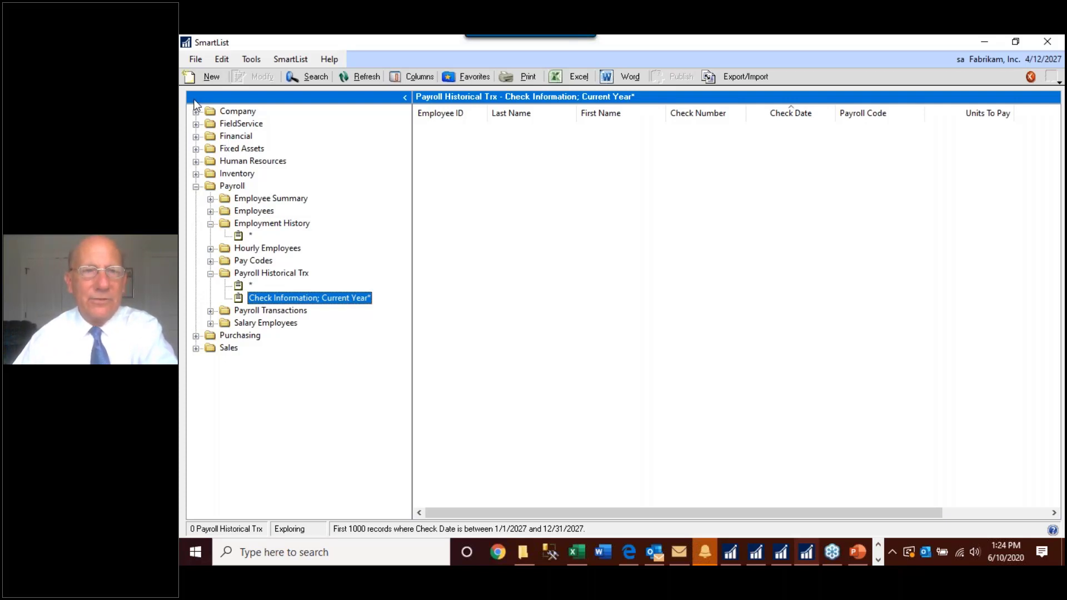
pyautogui.click(289, 61)
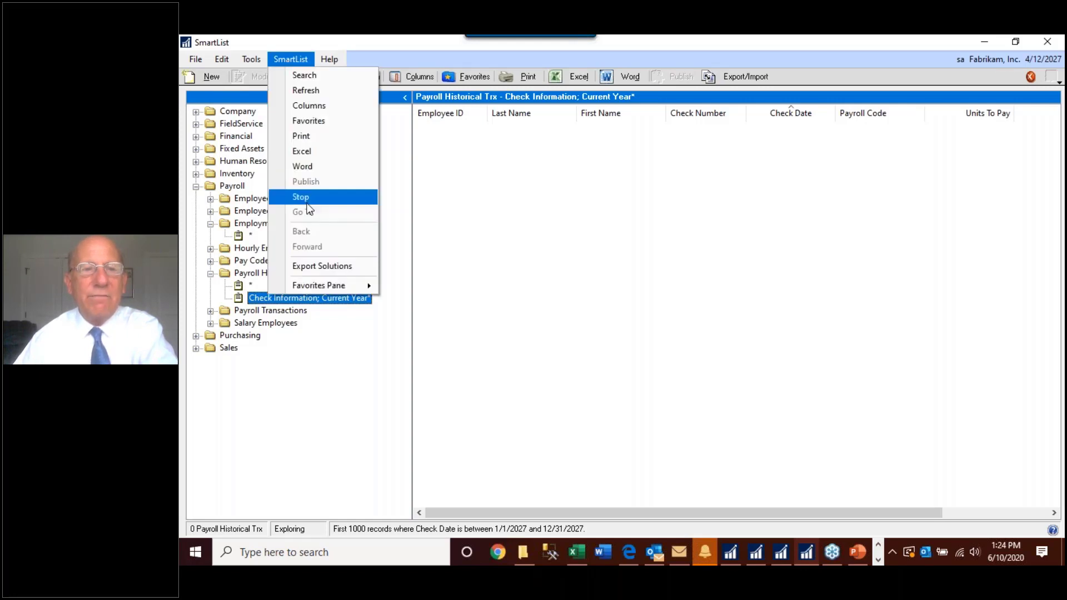
pyautogui.moveTo(324, 288)
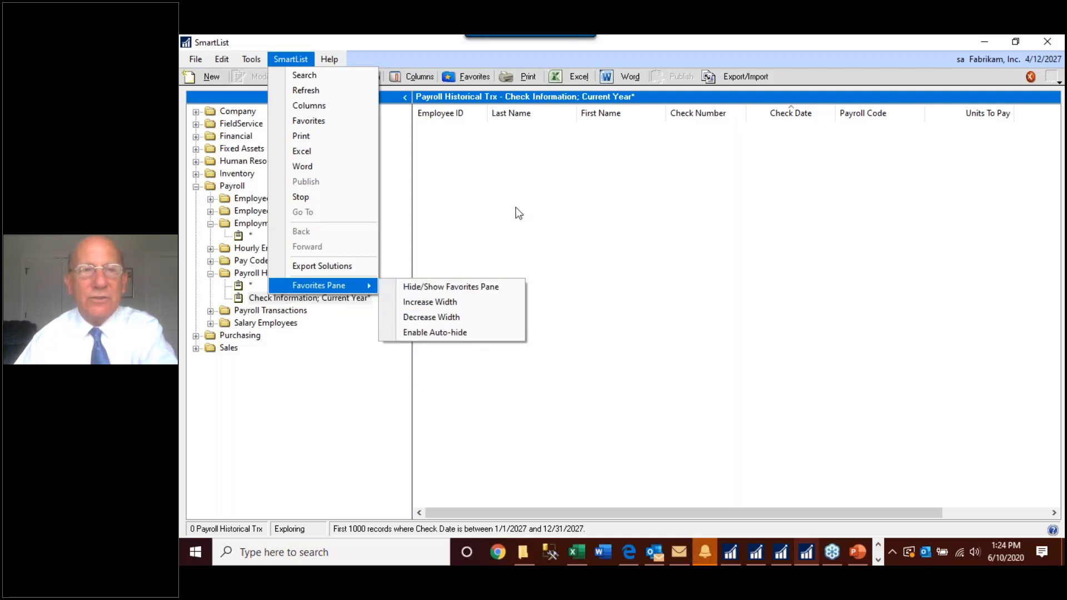
pyautogui.click(232, 186)
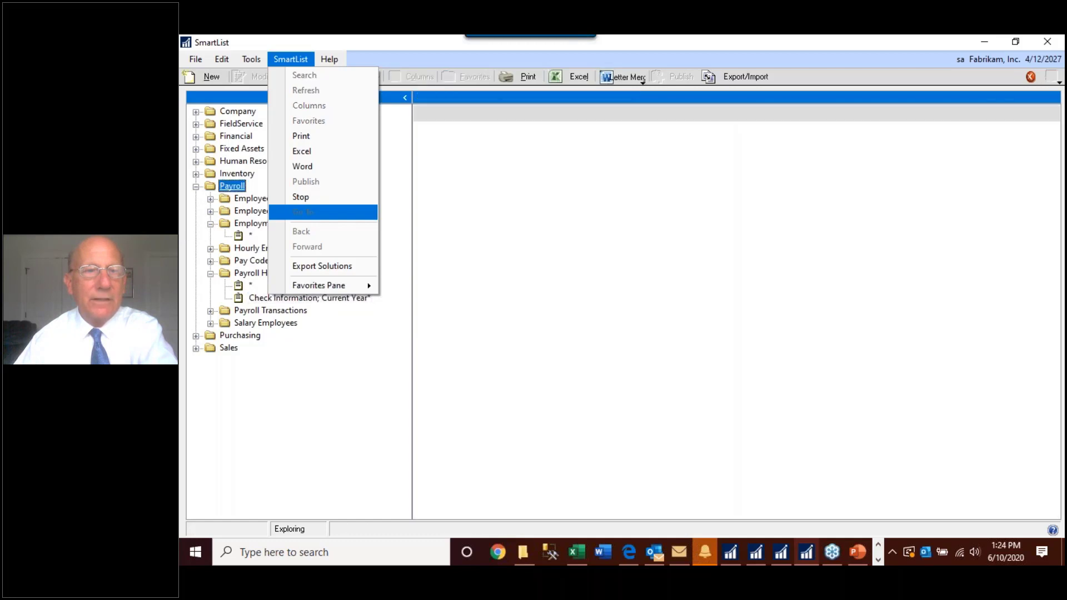
pyautogui.click(444, 232)
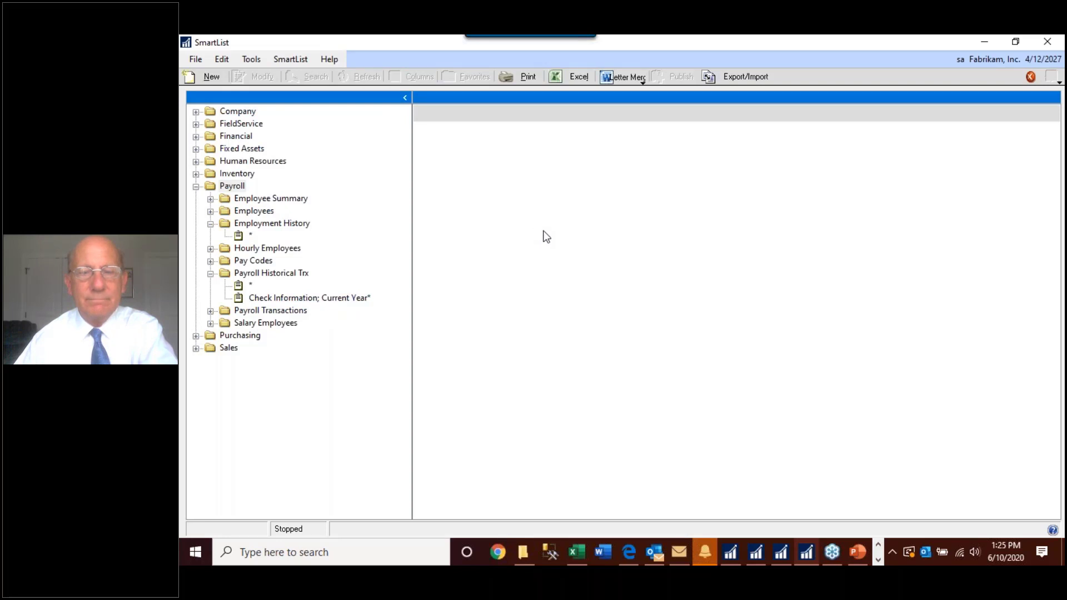
# Step: Switch to the PowerPoint slide show and advance through the SmartList appearance slide to the first Wrap Up Comments point
pyautogui.hotkey('alt', 'Tab')
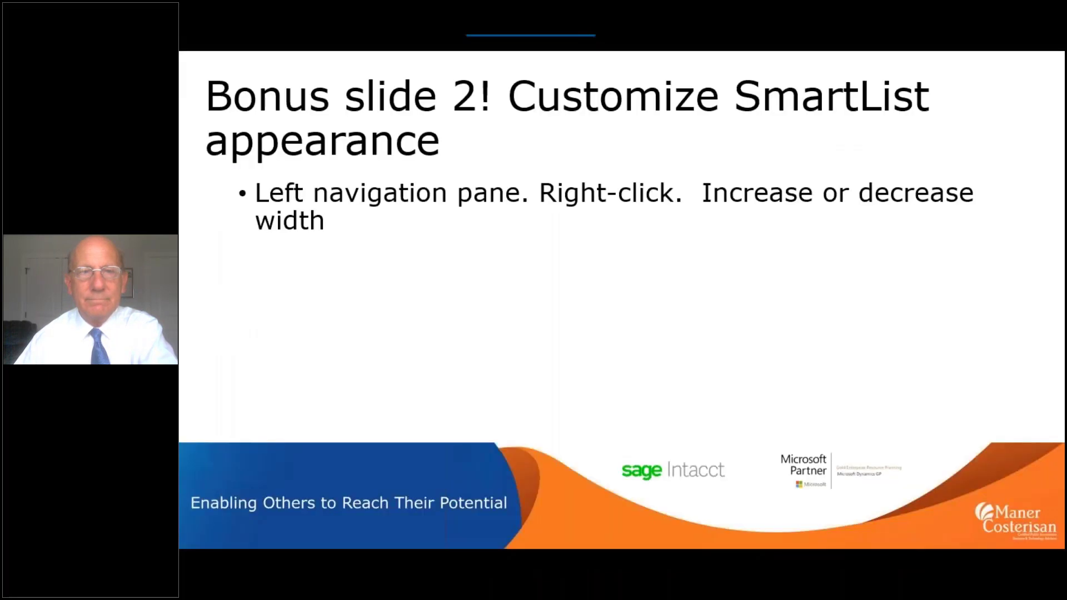
pyautogui.press('Right')
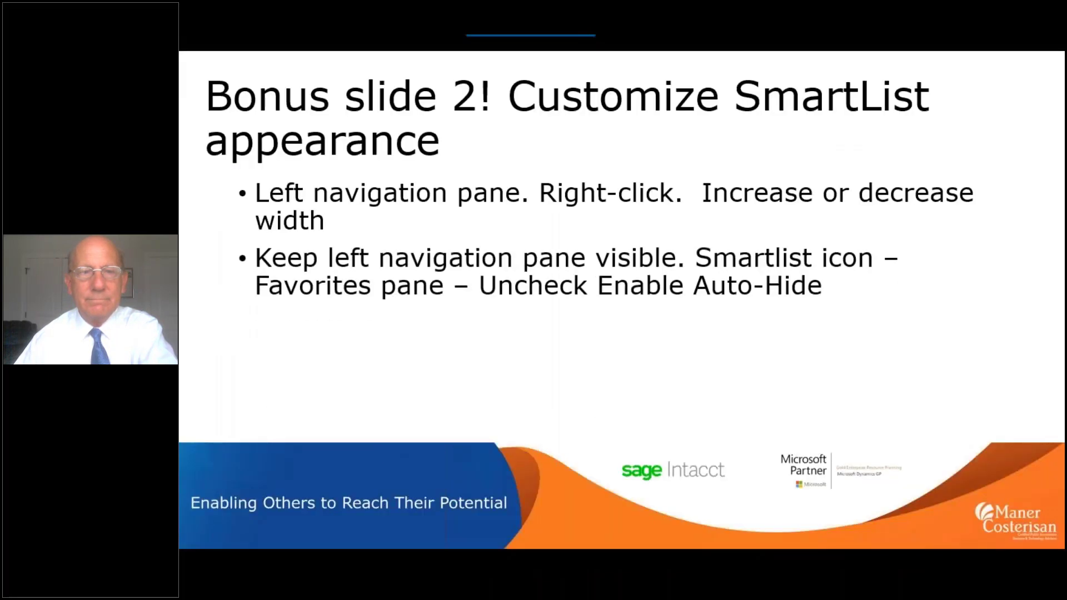
pyautogui.press('Right')
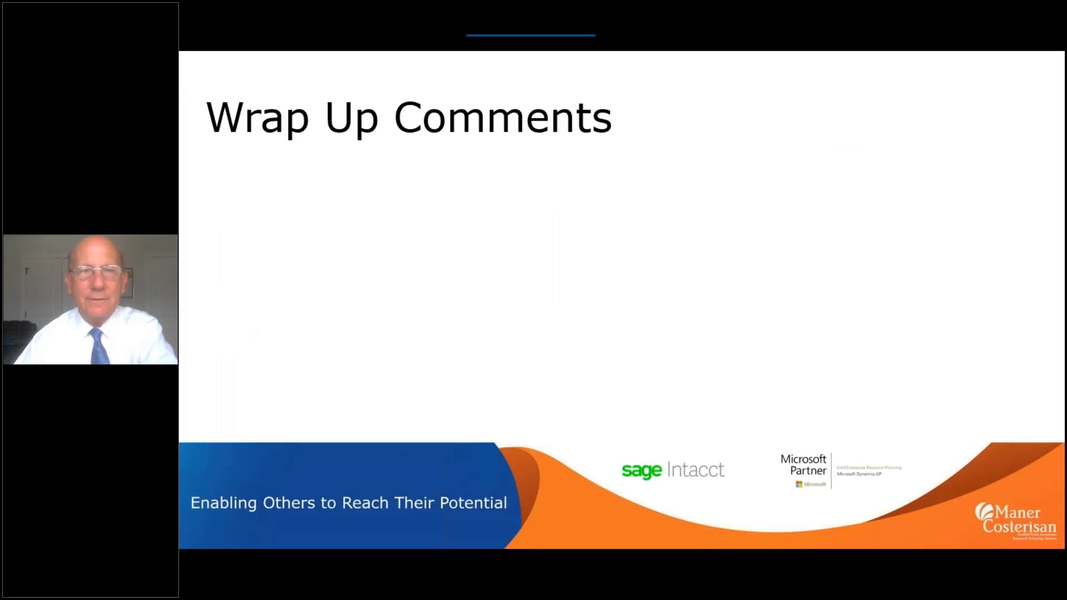
pyautogui.press('Right')
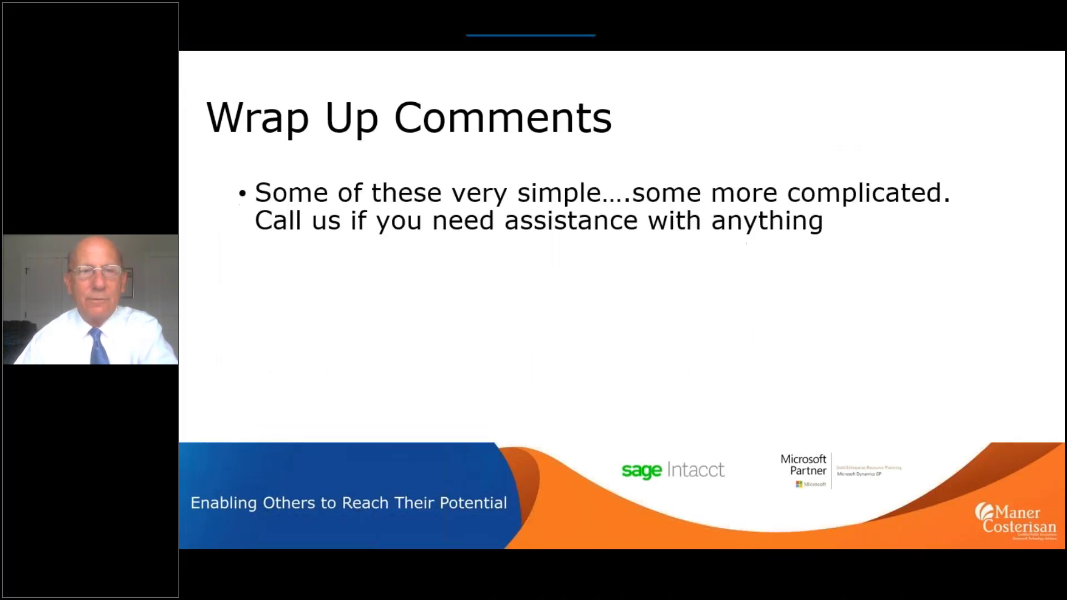